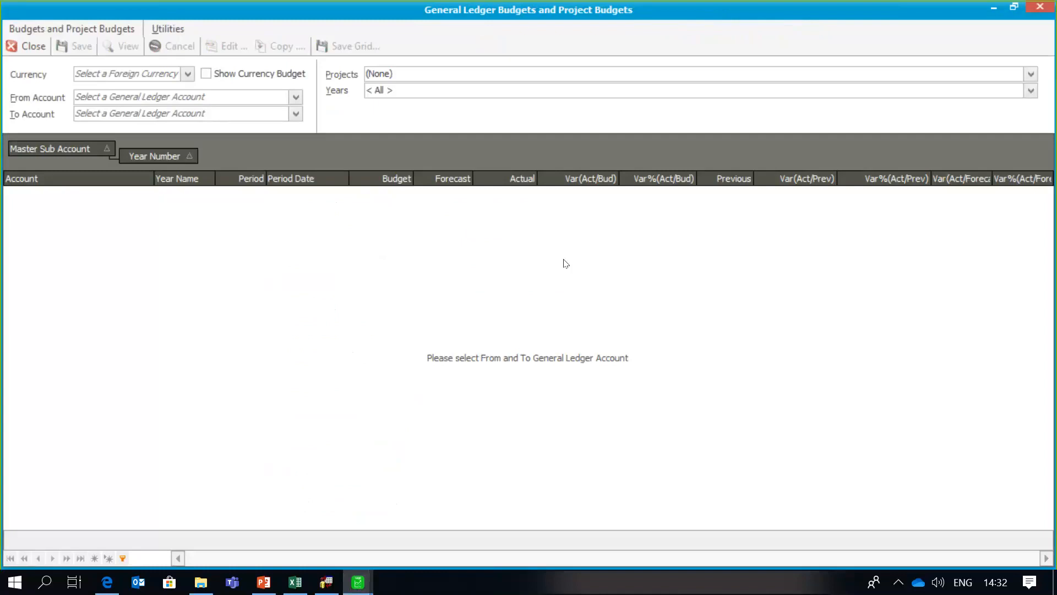
- Set the starting account of the budget range to Training
left_click(245, 106)
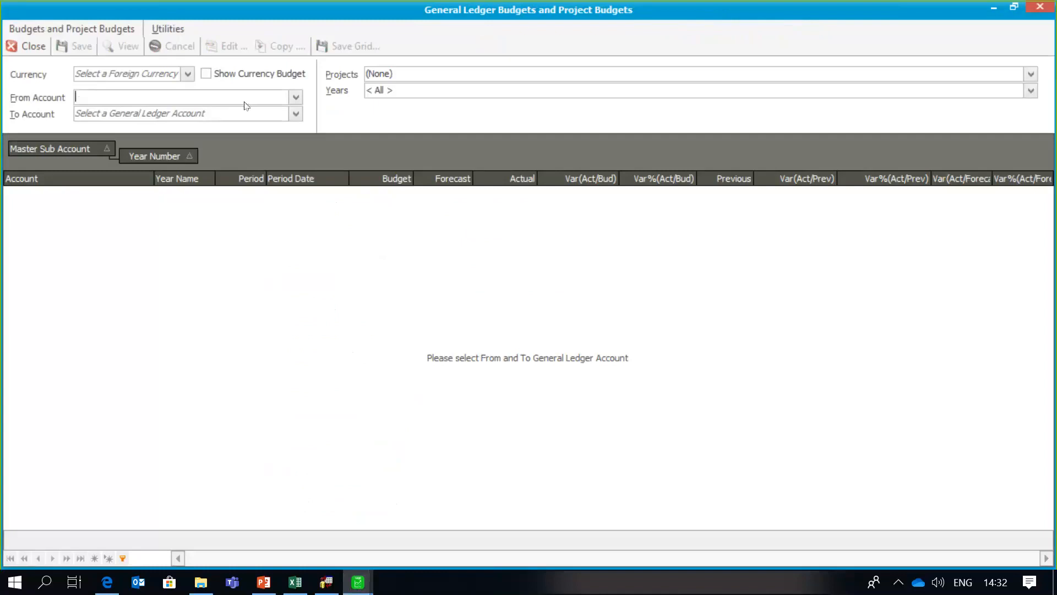
type("T")
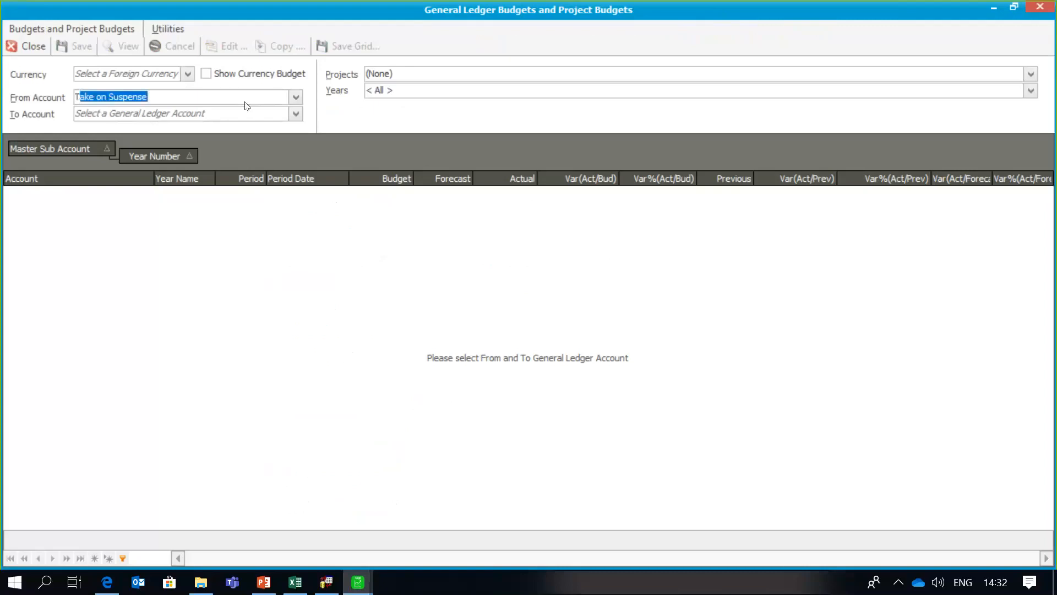
type("raining")
key("Tab")
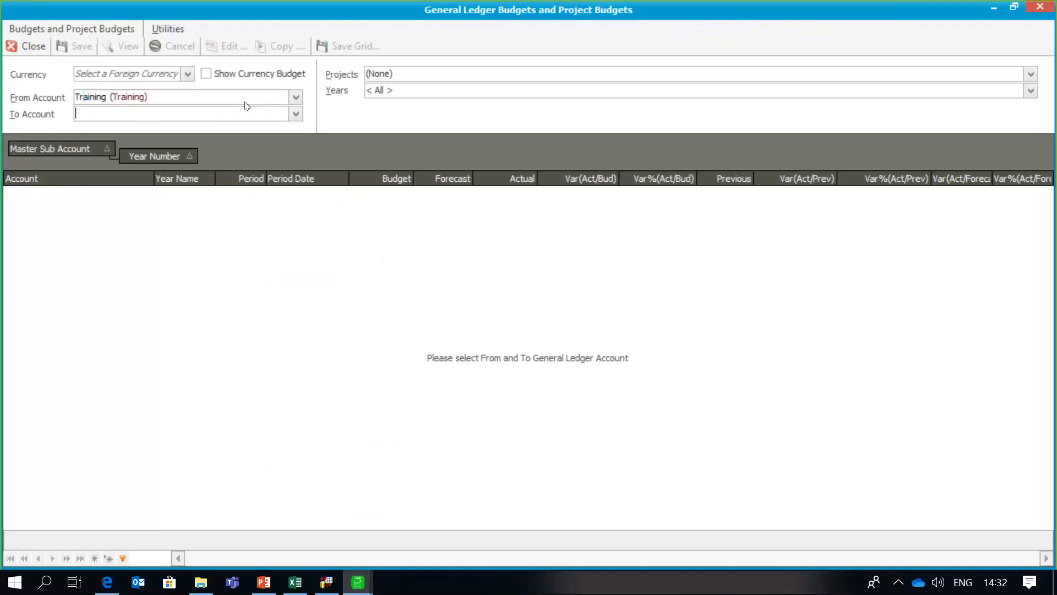
type("Training")
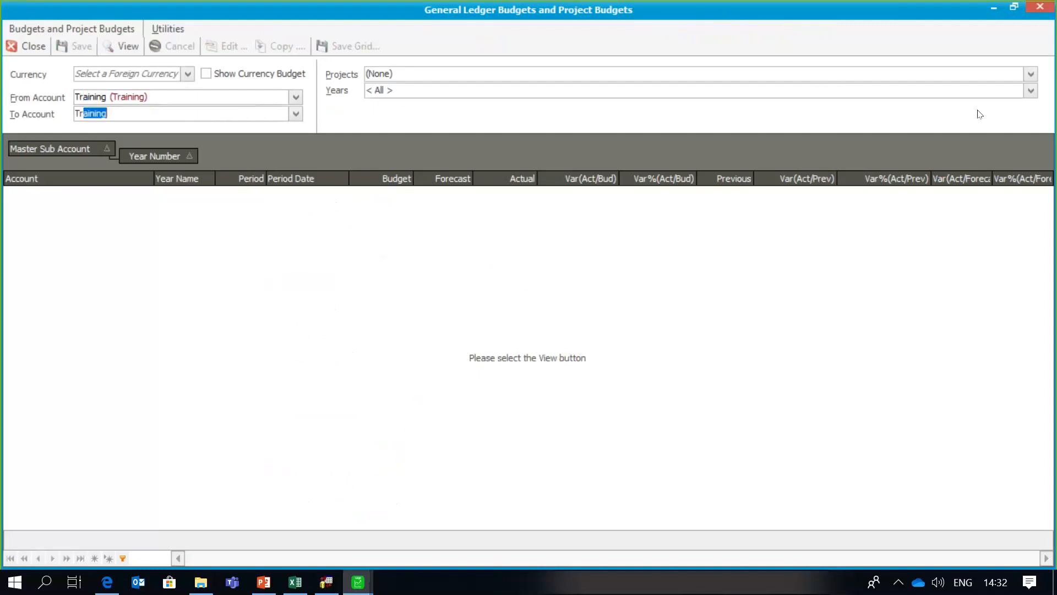
- Limit the budget years to Year2 only, excluding Year1, Year3, Year4 and Year5
left_click(1030, 92)
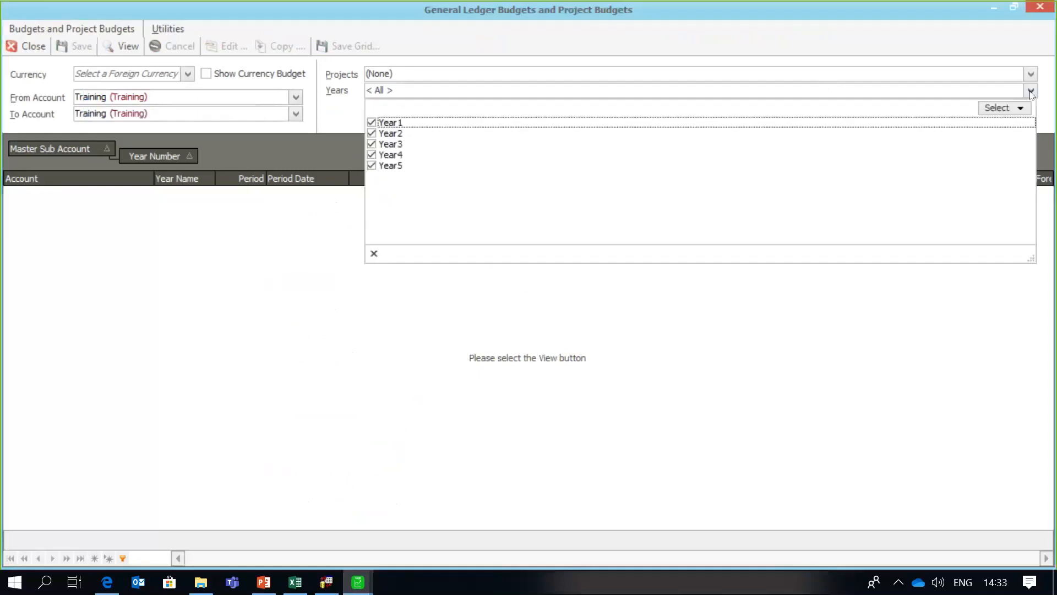
left_click(372, 165)
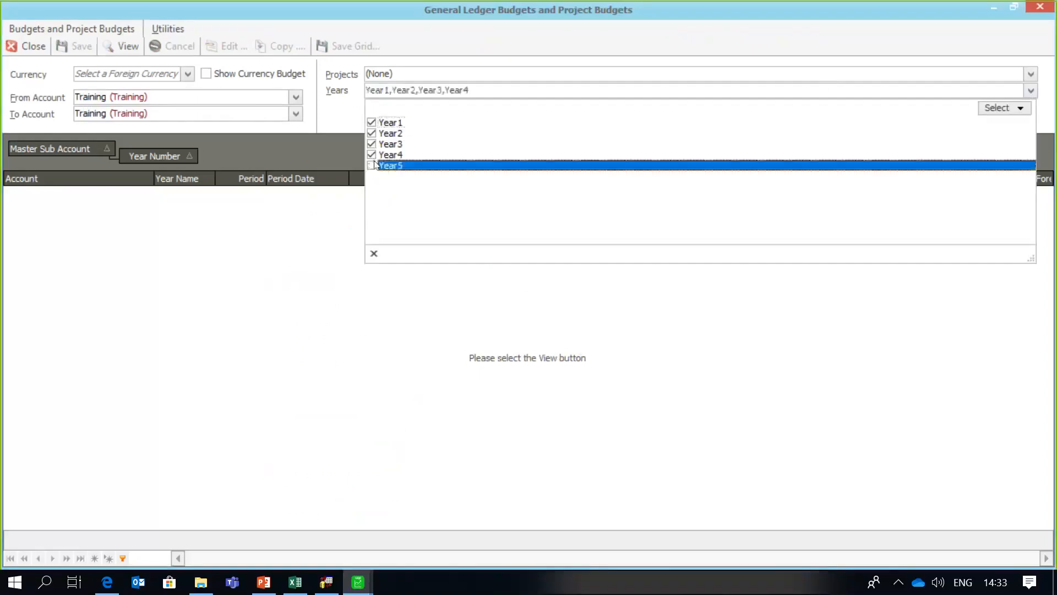
left_click(372, 155)
left_click(372, 143)
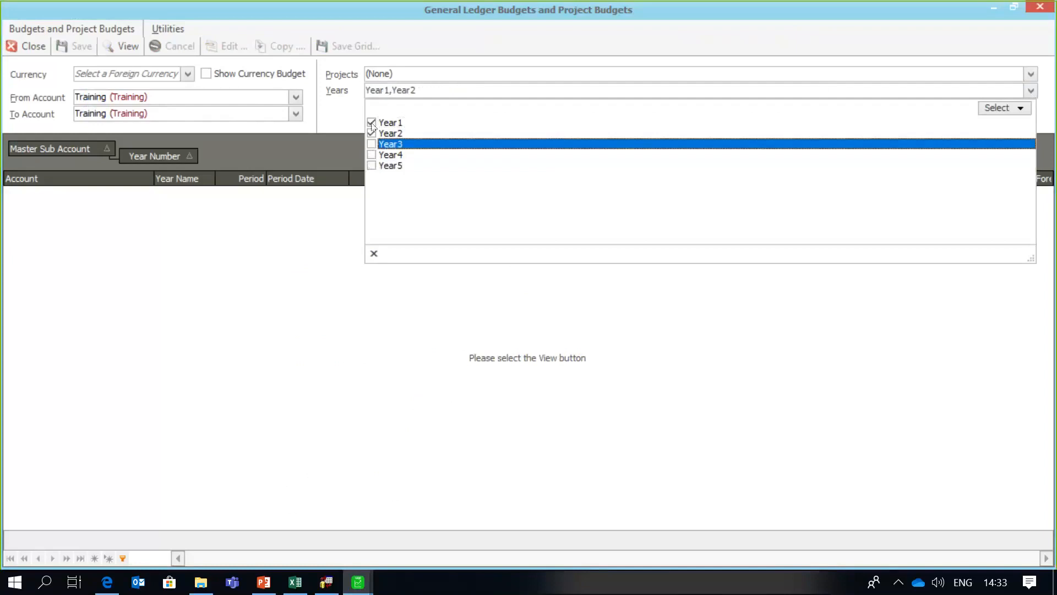
left_click(372, 123)
left_click(238, 229)
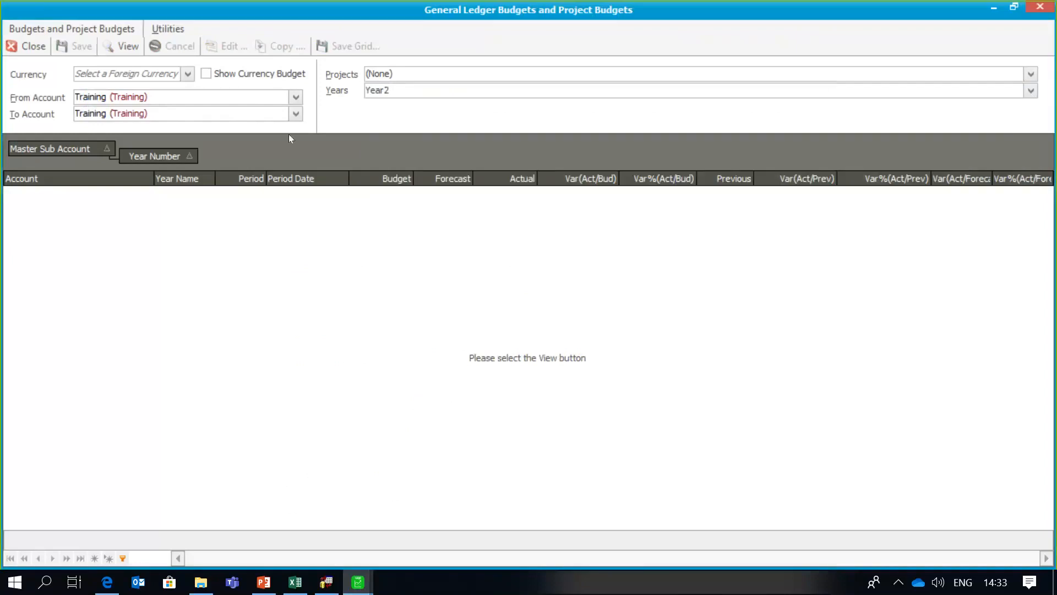
- Load the Training Year2 grid and enter periods 1–6: 6,000, 6,500, 7,000, 7,500, 8,000, 8,500
left_click(126, 46)
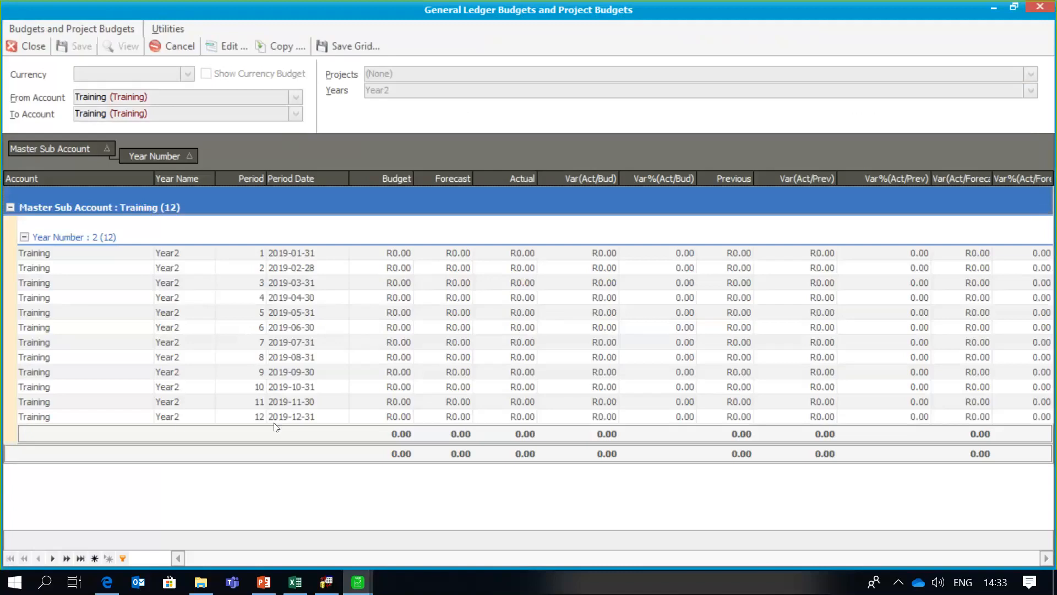
left_click(388, 252)
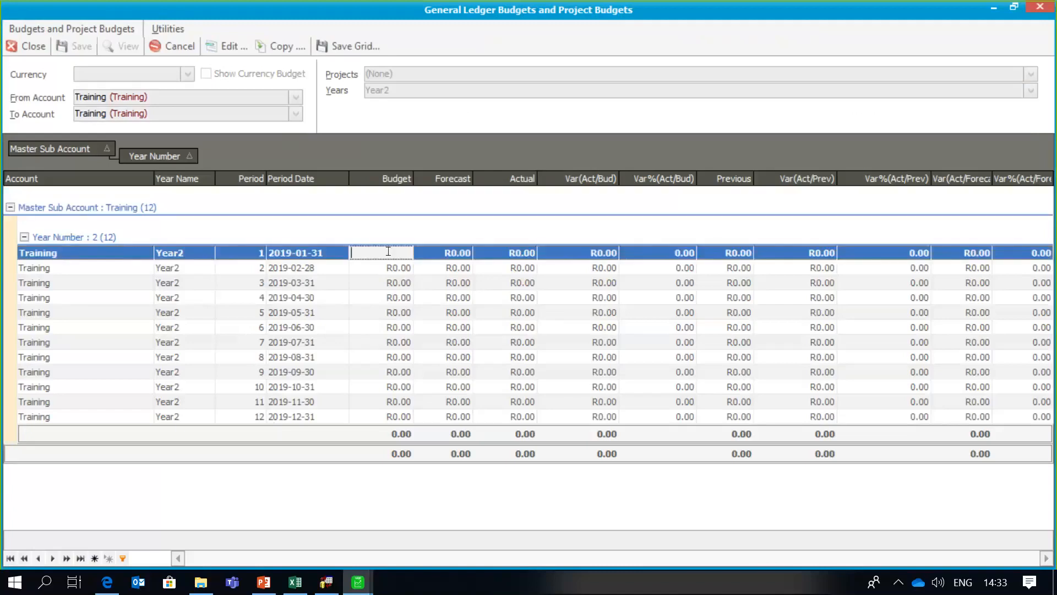
type("6,000")
key("Return")
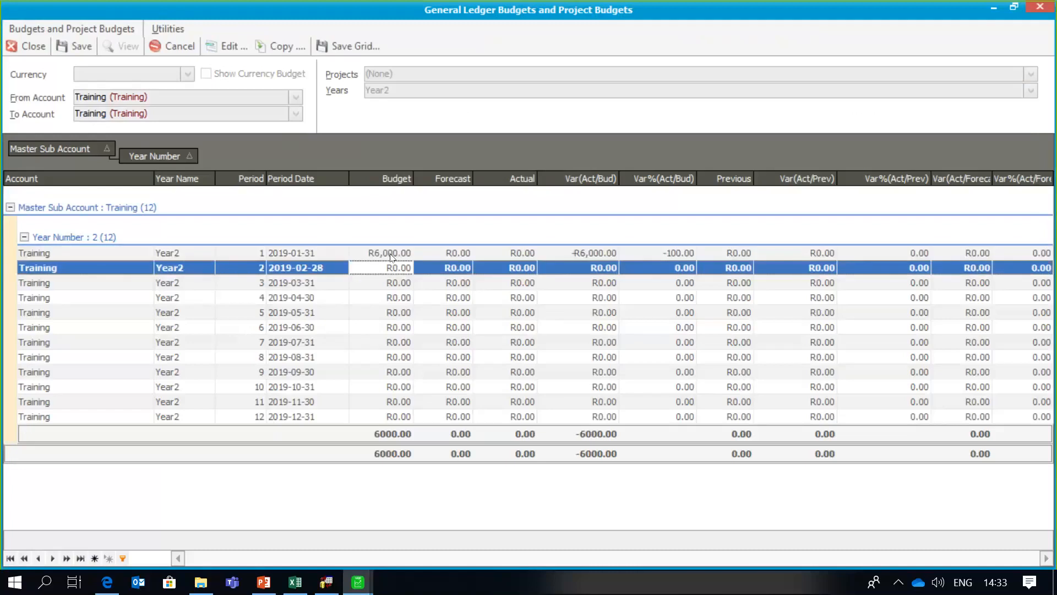
type("6500")
key("Return")
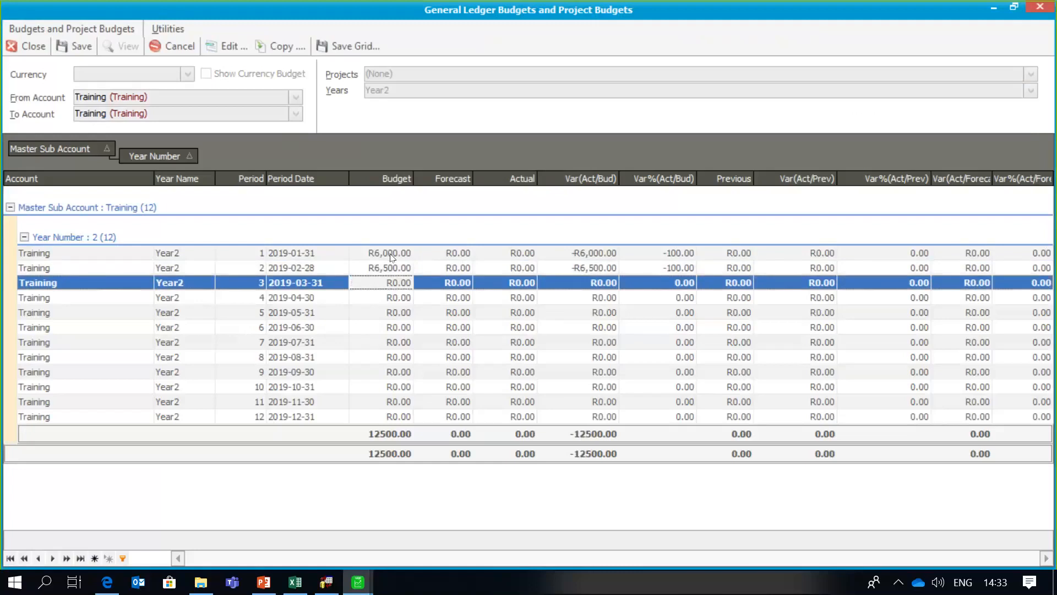
type("7,00")
type("00")
key("Return")
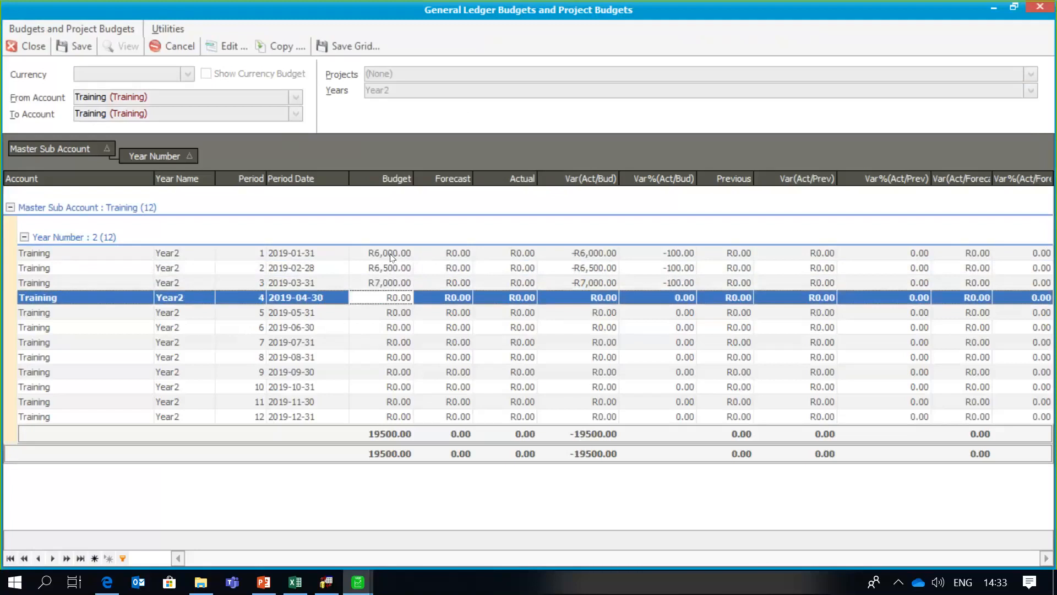
type("7500")
key("Return")
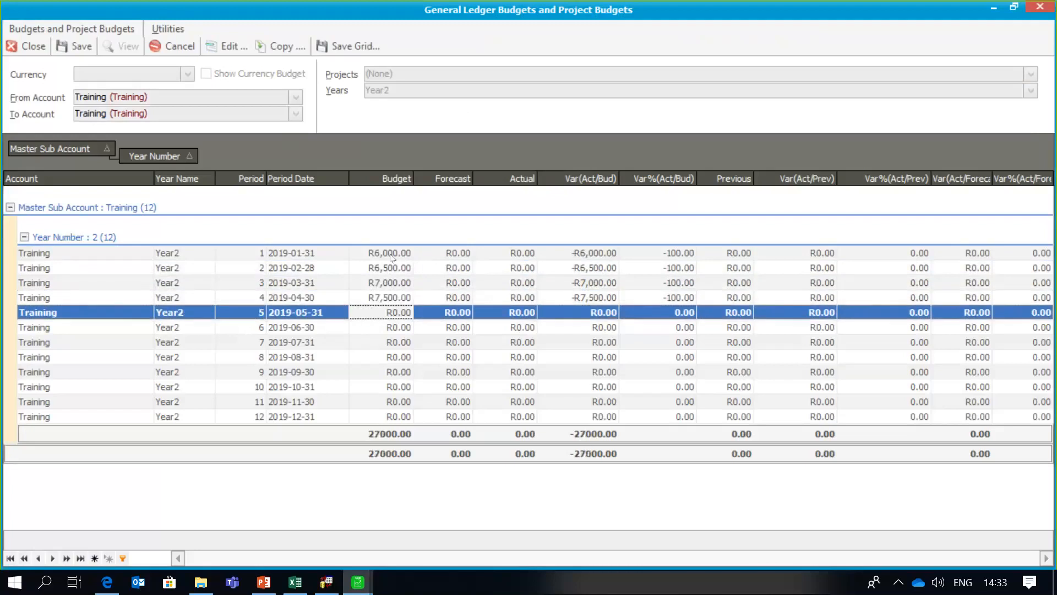
type("8000")
key("Return")
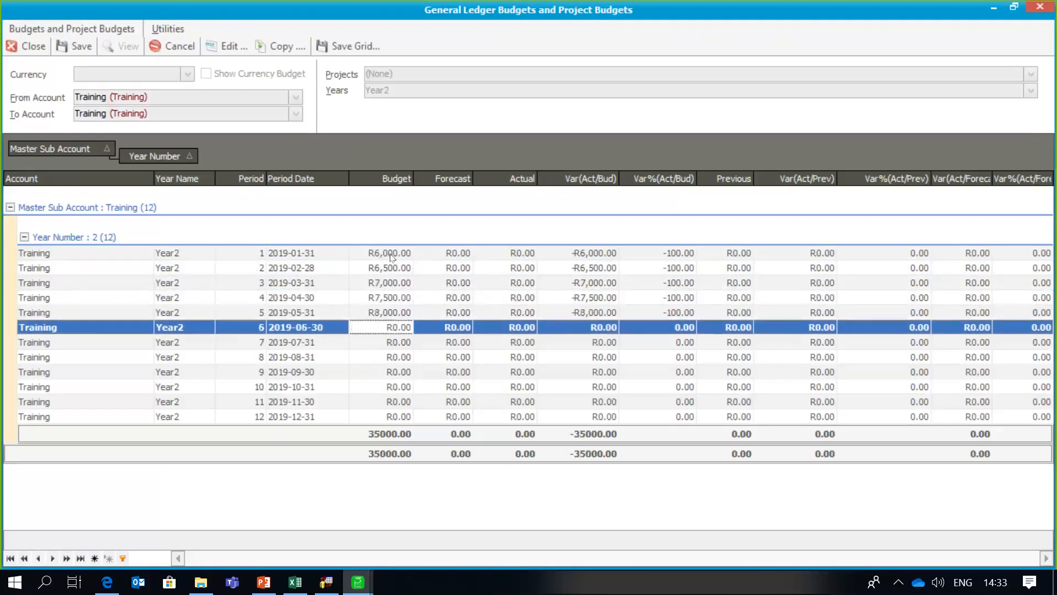
type("8,50")
type("00")
key("Return")
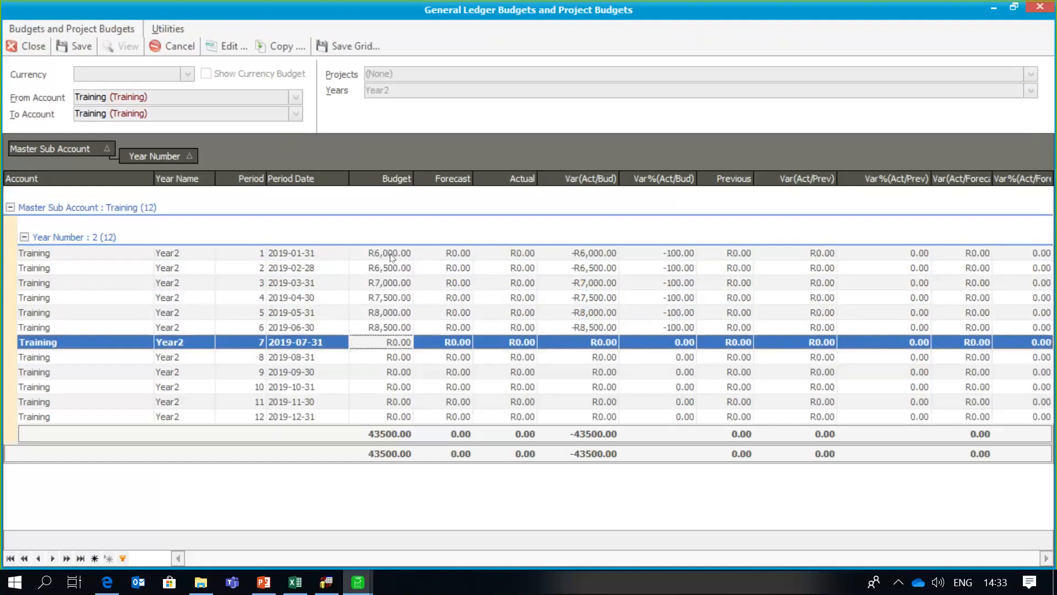
- Enter Training budgets for periods 7–12: 9,000, 9,500, 9,800, 9,900, 10,000, 10,500
type("9000")
key("Return")
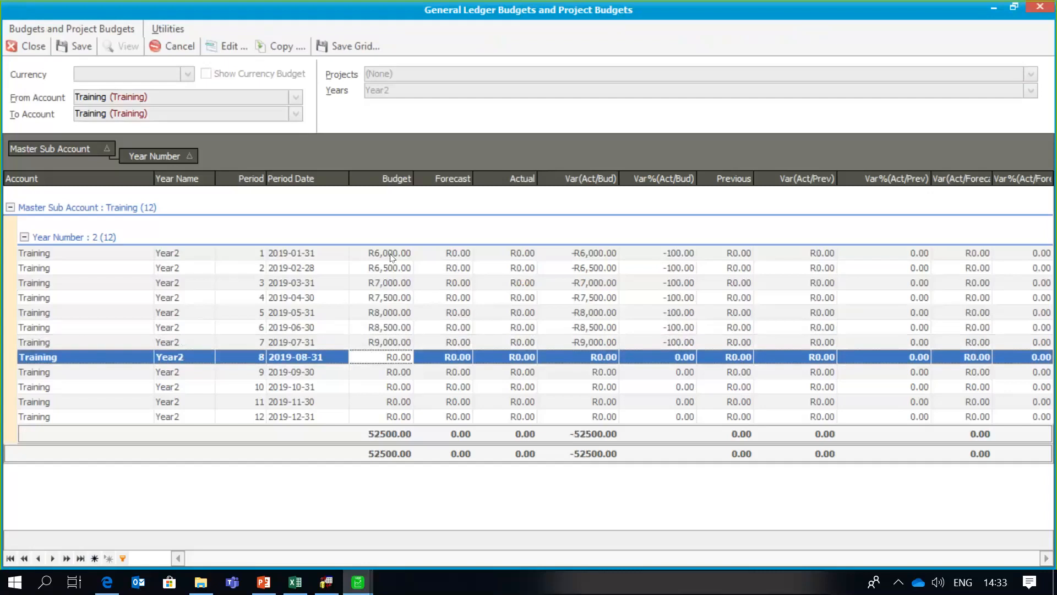
type("95000")
key("BackSpace")
key("Return")
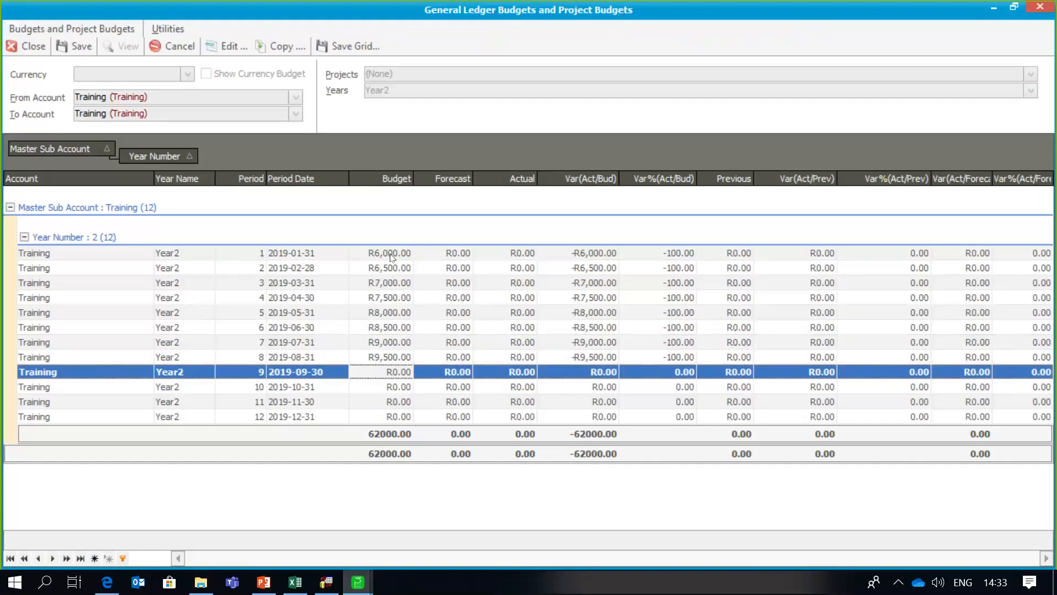
type("9800")
key("Return")
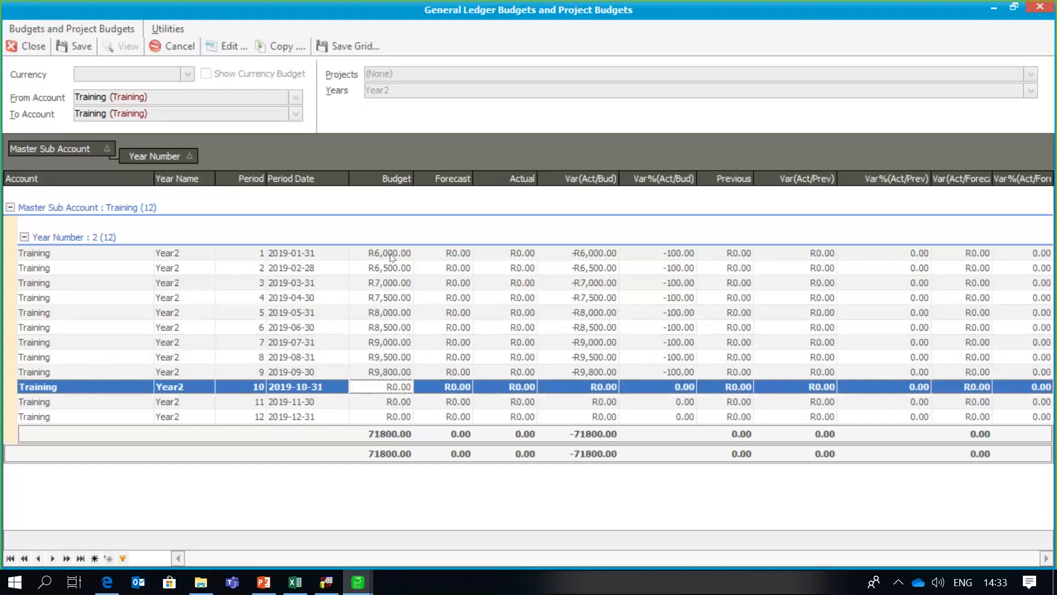
type("9900")
key("Return")
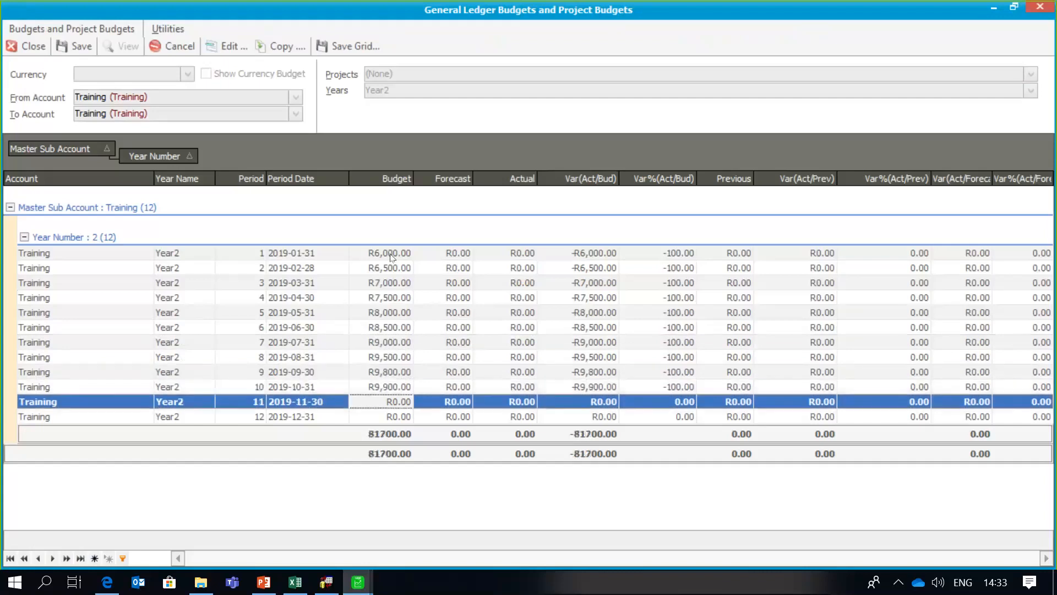
type("10000")
key("ctrl+a")
key("Return")
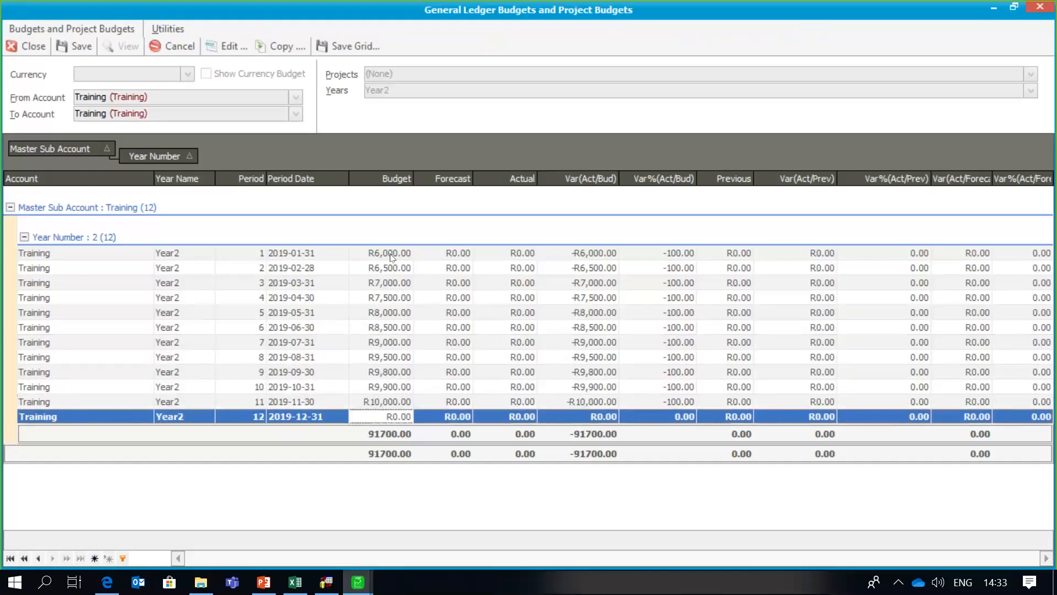
type("10500")
key("Return")
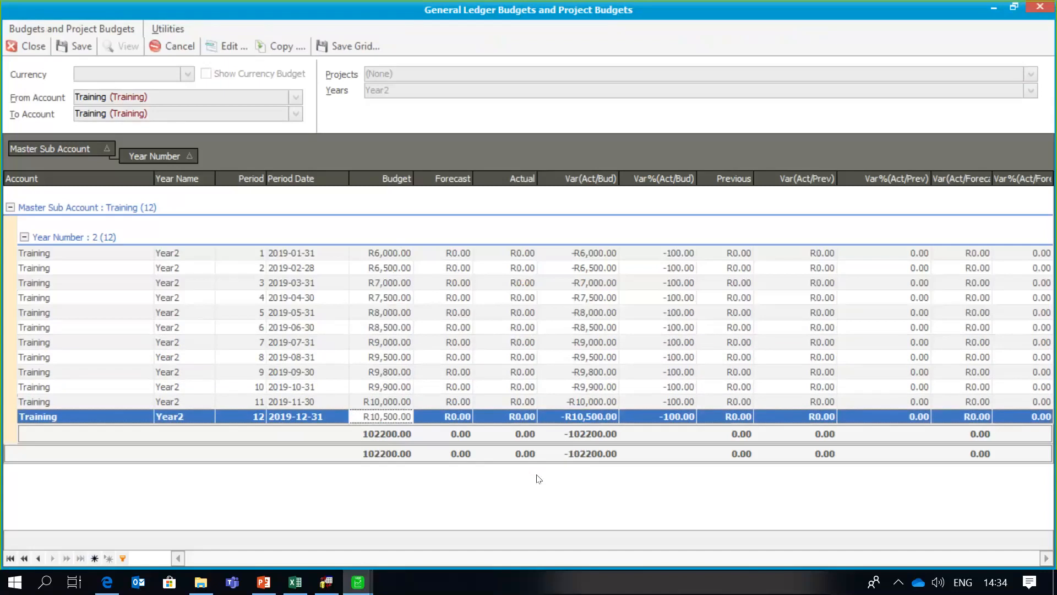
- Save the Training Year2 budget grid totalling 102200.00
left_click(438, 259)
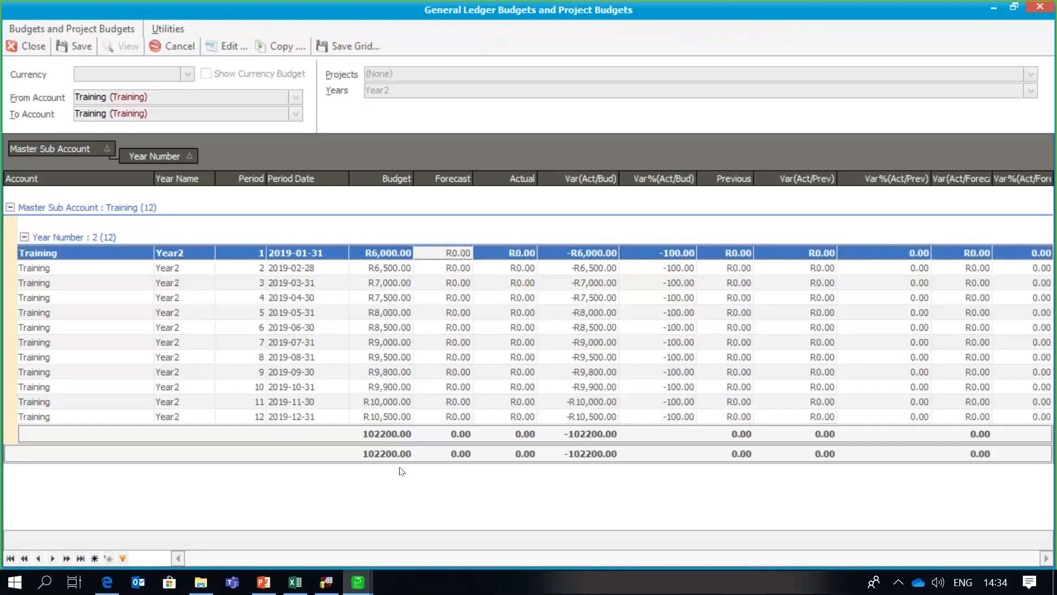
key("BackSpace")
left_click(84, 48)
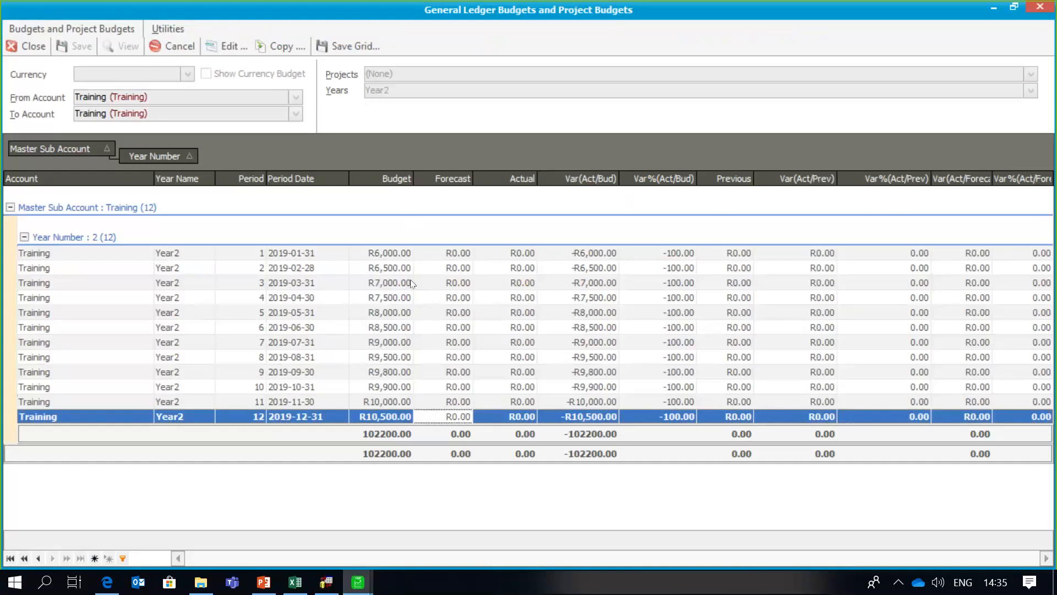
- Change Training's January 2019 budget to R6,100.00 with reason 'New Amendment', raising the total to 102300.00
left_click(234, 46)
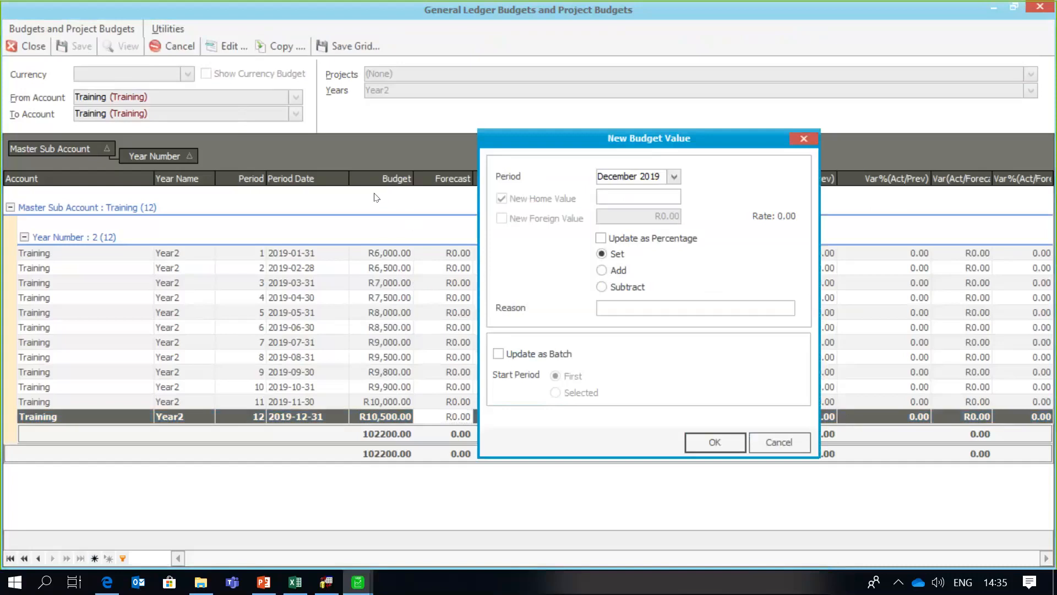
left_click(674, 177)
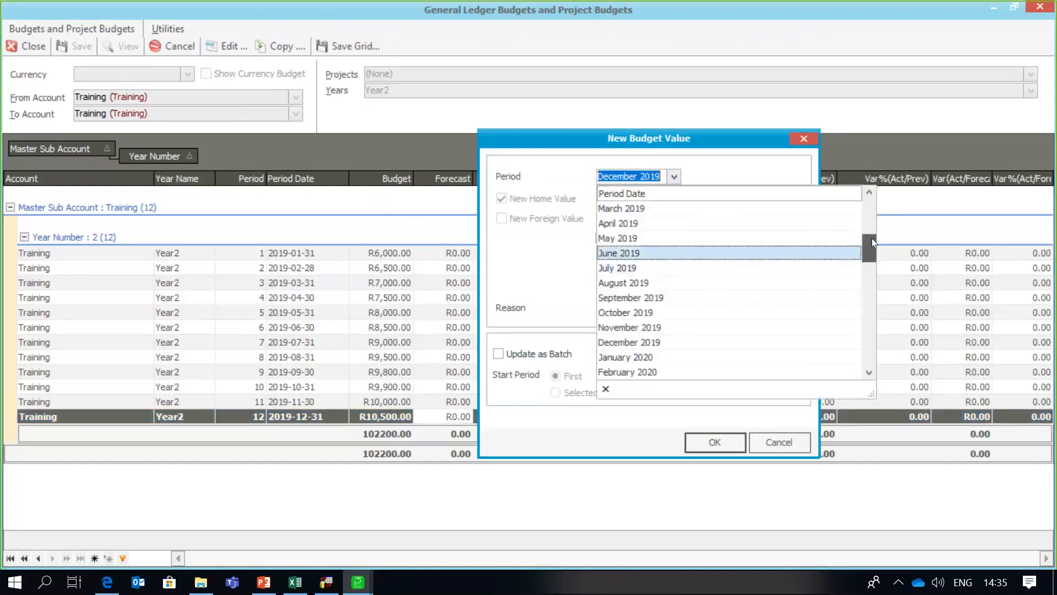
scroll(871, 238, "up", 5)
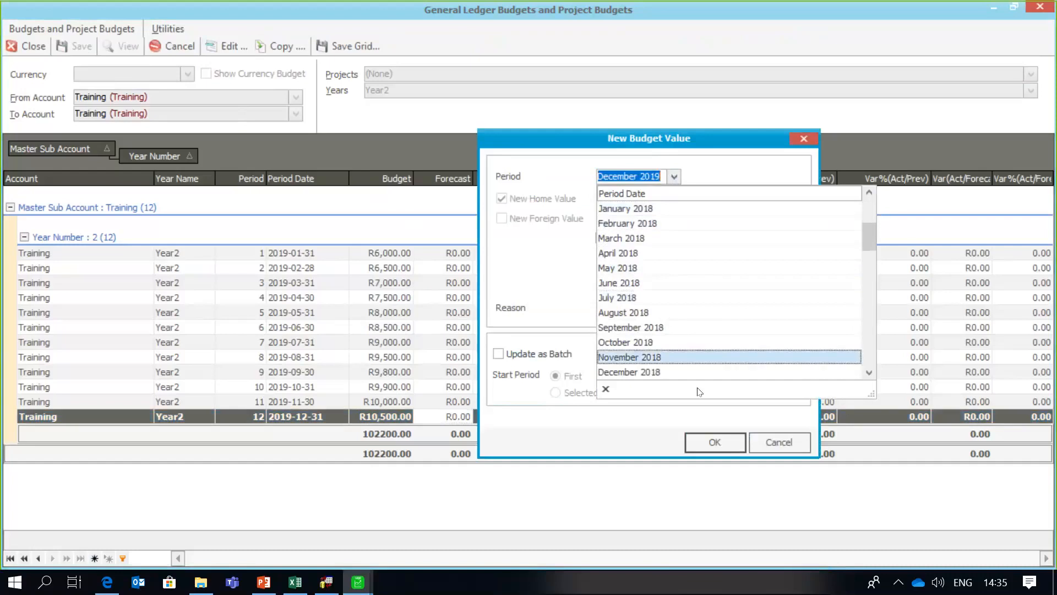
double_click(868, 373)
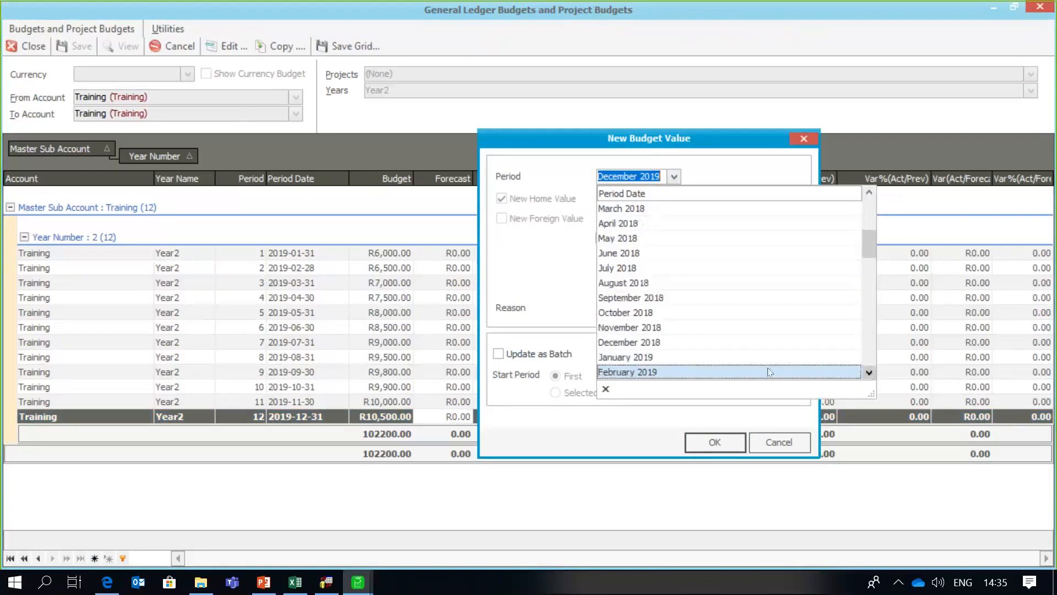
left_click(732, 358)
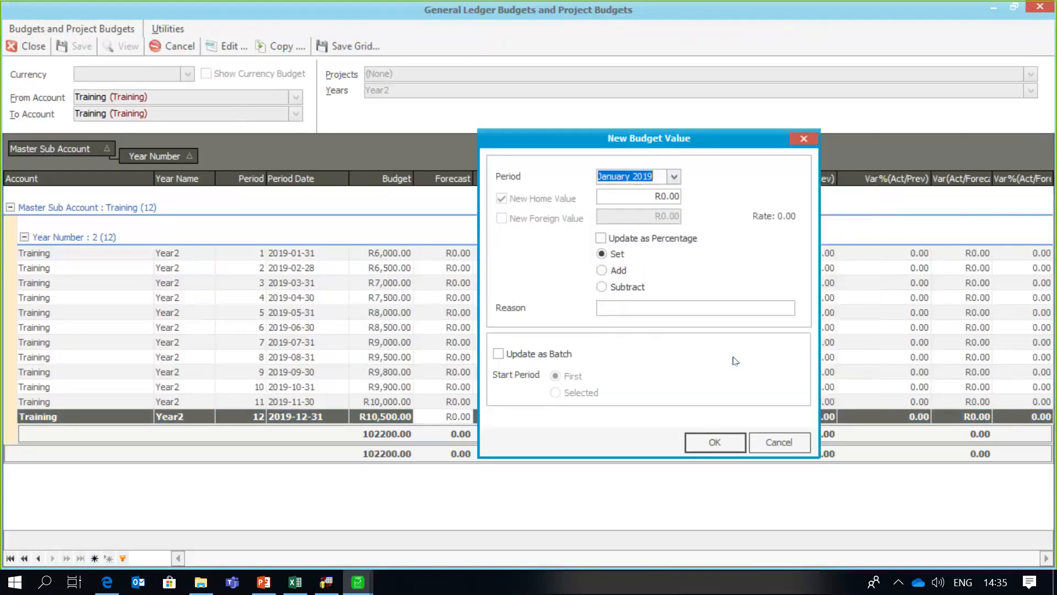
left_click(626, 192)
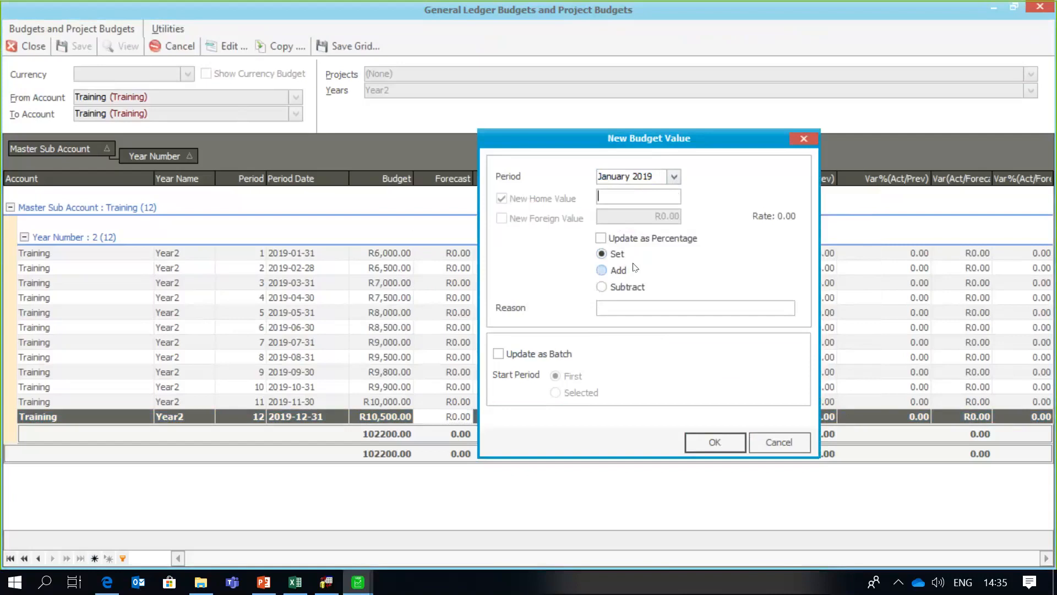
type("6100")
left_click(697, 438)
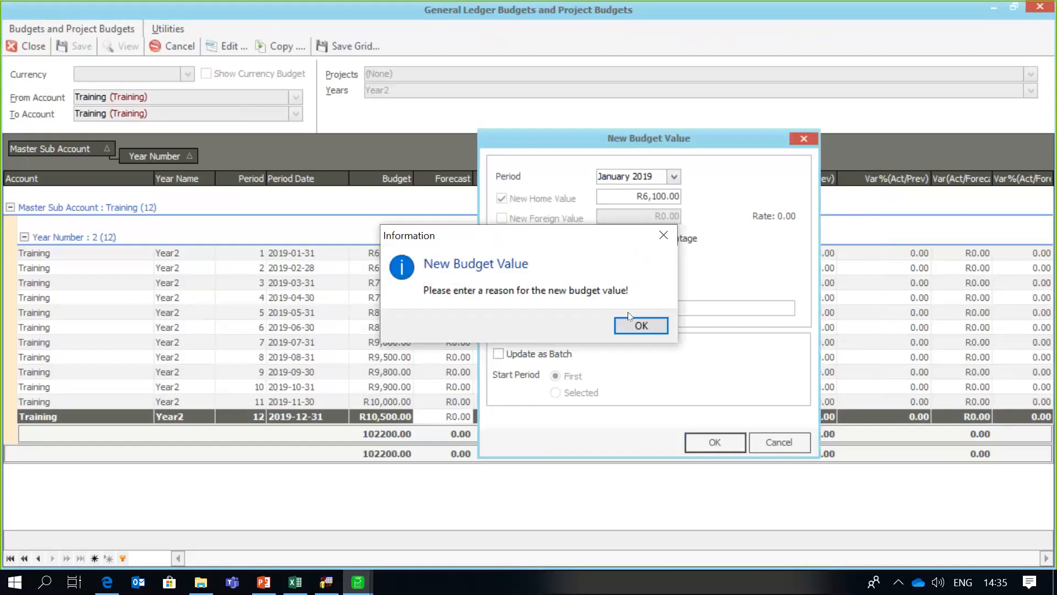
left_click(617, 321)
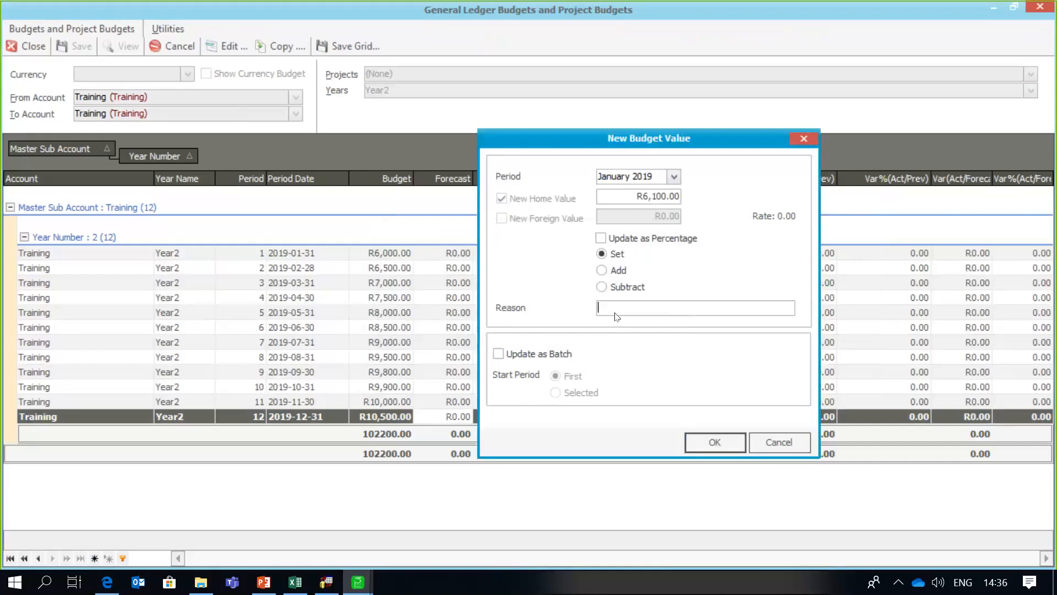
type("ew Amendment")
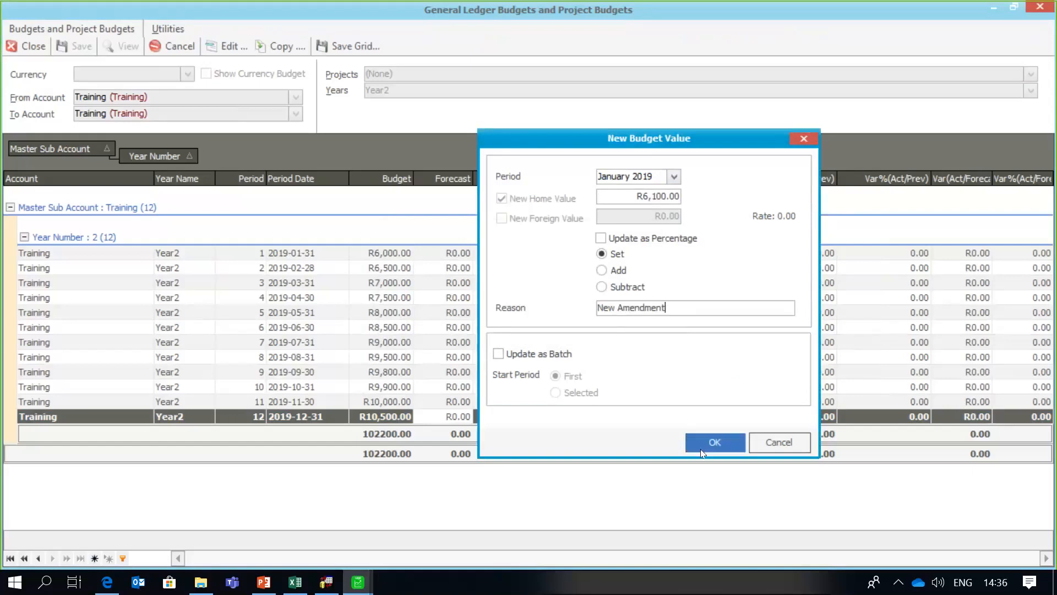
left_click(715, 442)
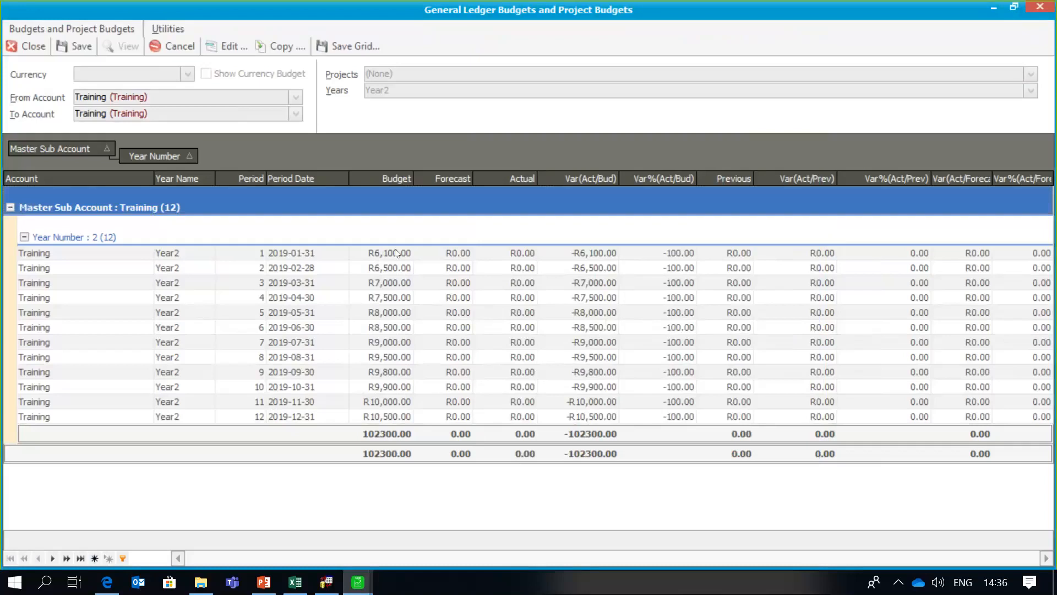
- Save the amended Training budgets (total 102300.00) and exit budget editing
left_click(220, 47)
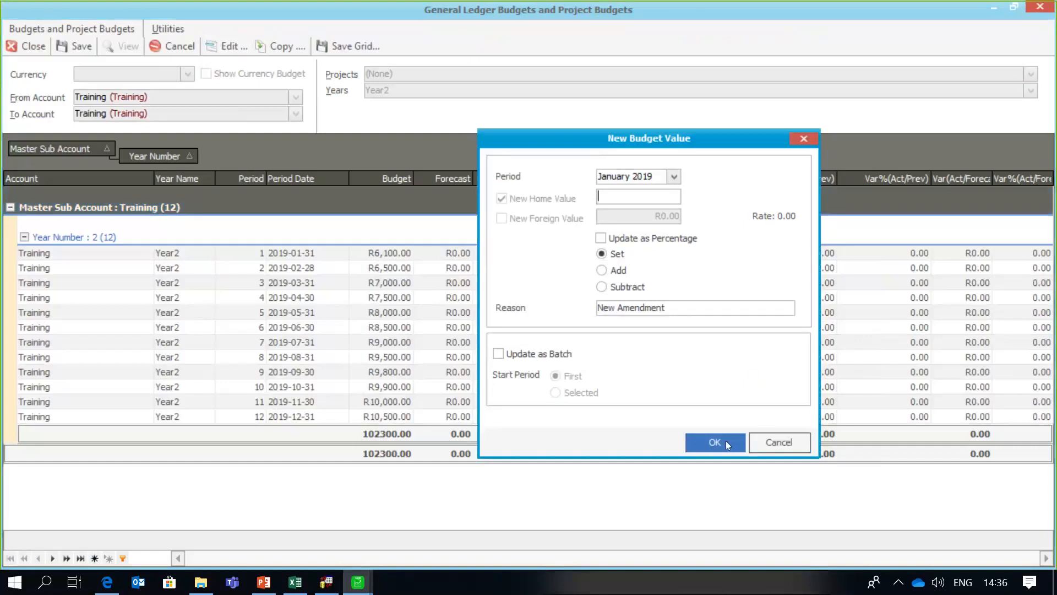
left_click(765, 440)
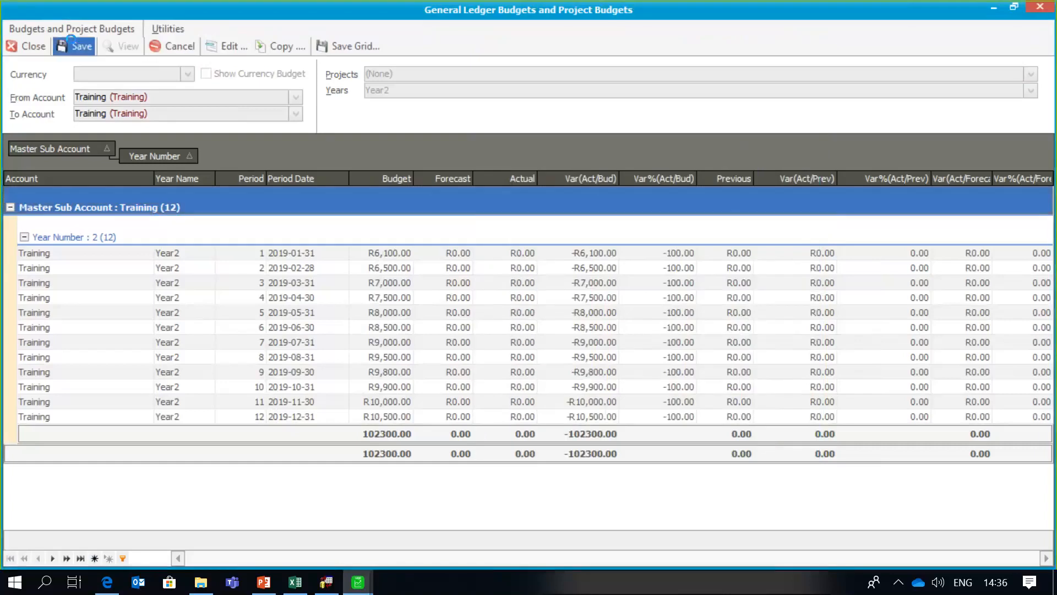
left_click(77, 45)
left_click(174, 46)
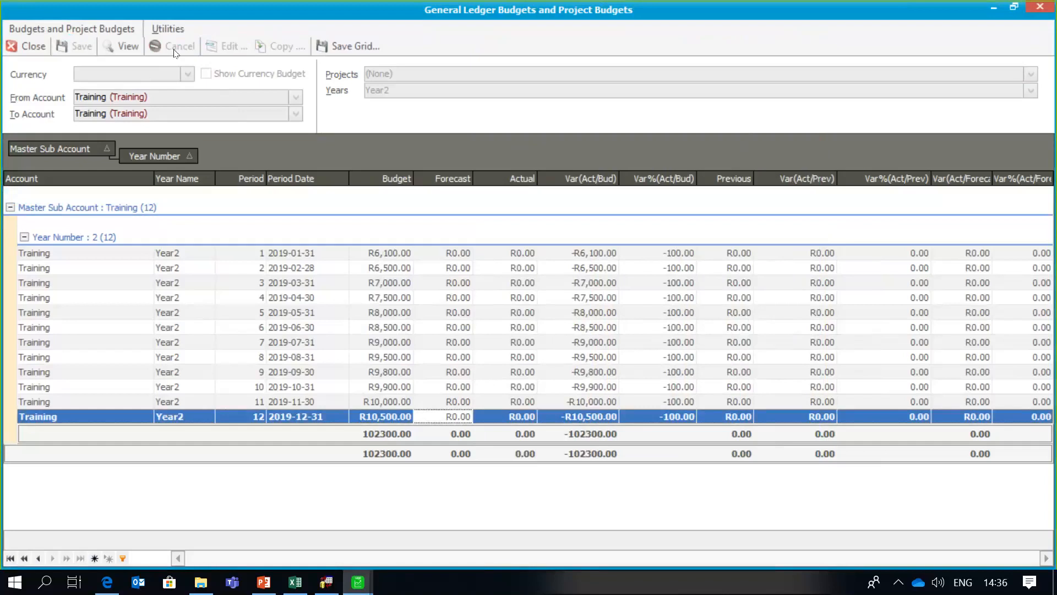
left_click(166, 98)
- Set the account range to Other Income, load its Year2 grid and type 200000 for period 1
type("Other Income")
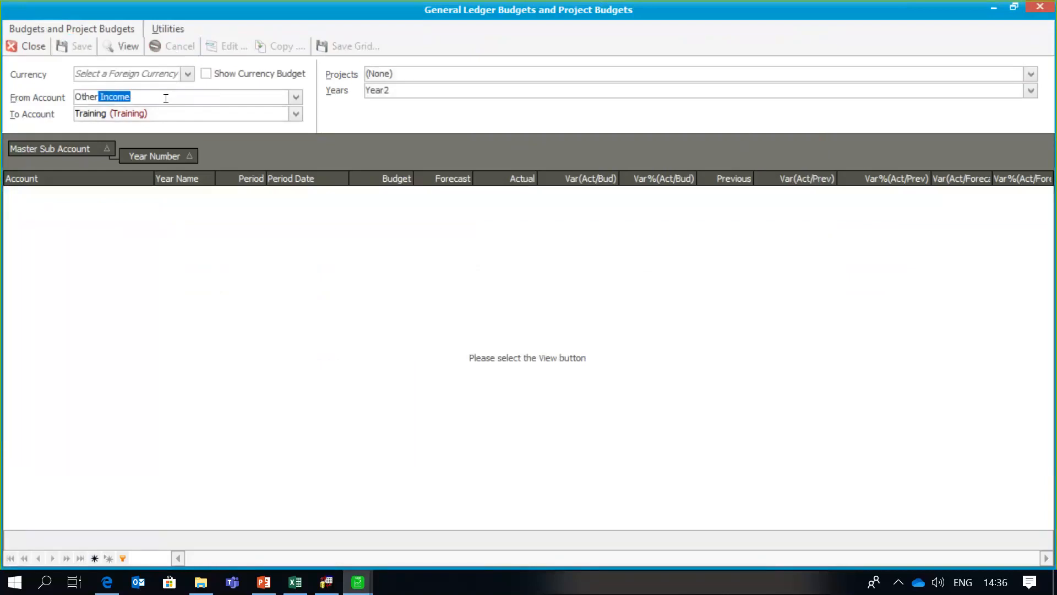
left_click(165, 109)
type("Training")
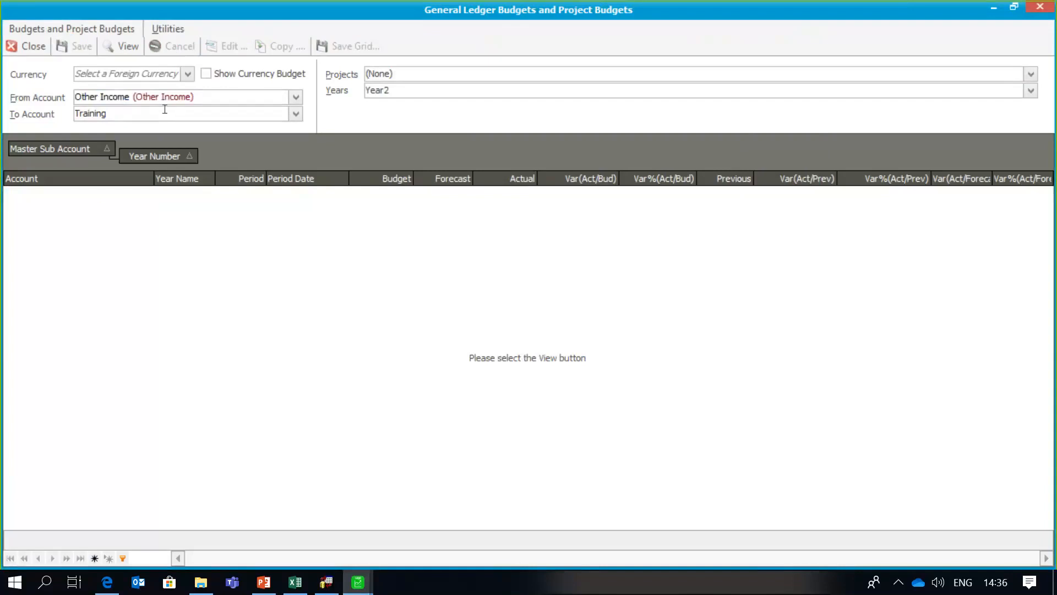
key("BackSpace")
key("BackSpace")
key("BackSpace")
key("BackSpace")
type("Oth")
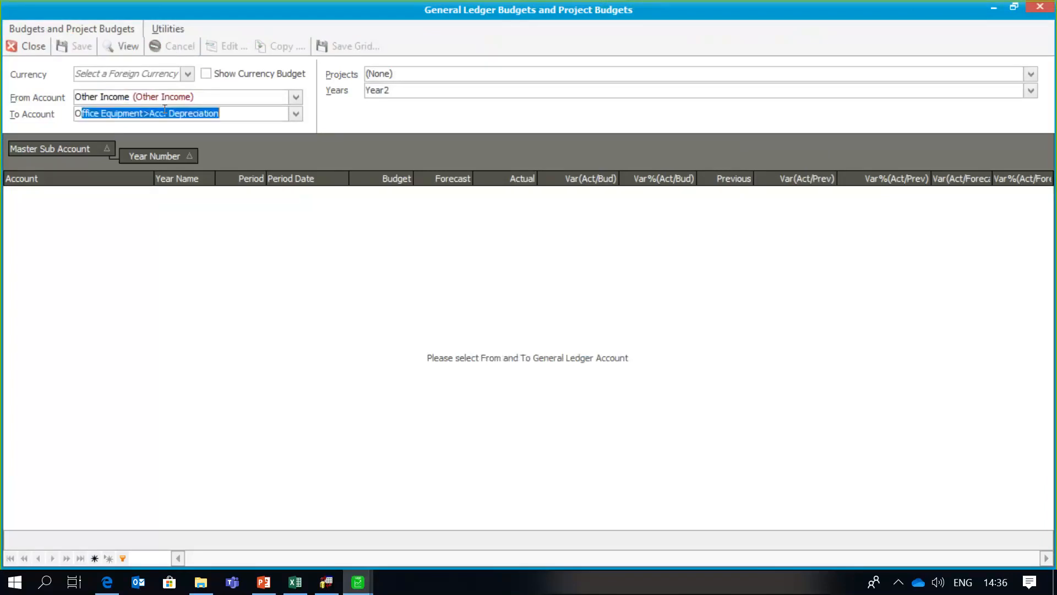
type("er Income")
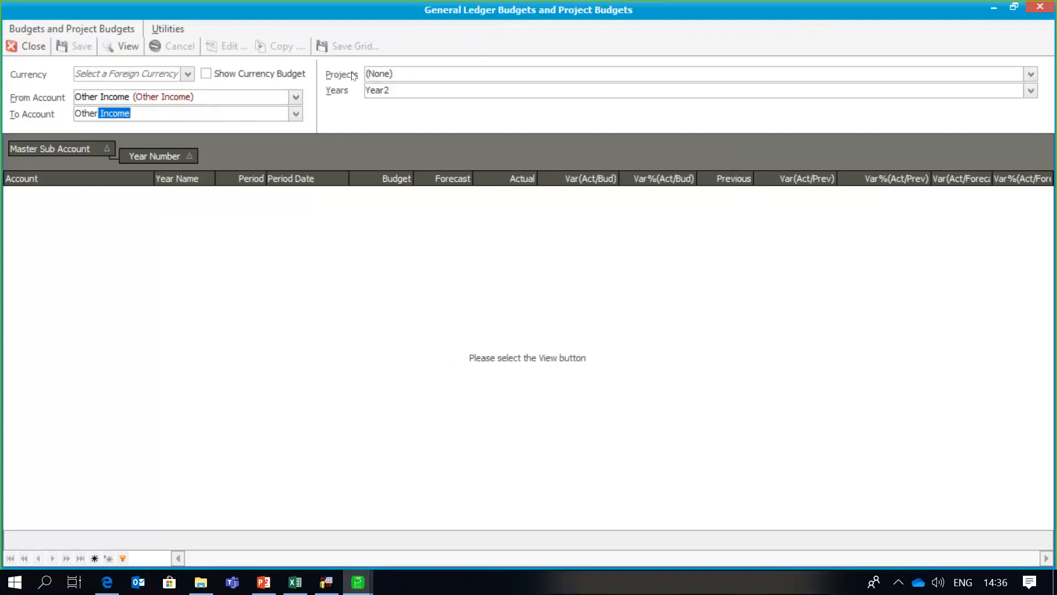
left_click(122, 46)
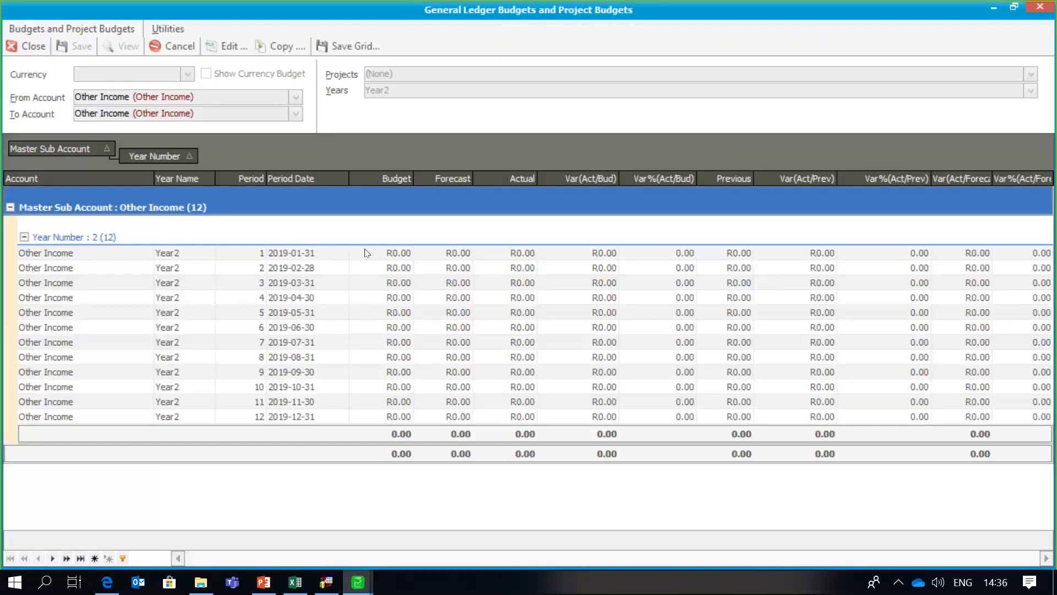
left_click(363, 248)
type("200000")
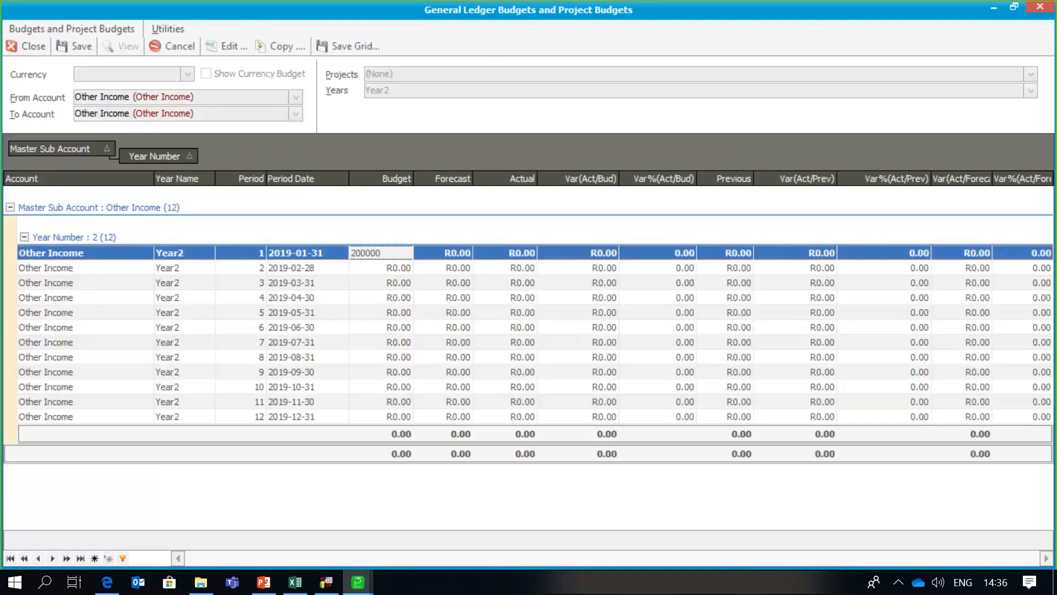
- Enter Other Income budgets for periods 1–6: 200,000, 210,000, 220,000, 230,000, 240,000, 250,000
key("Down")
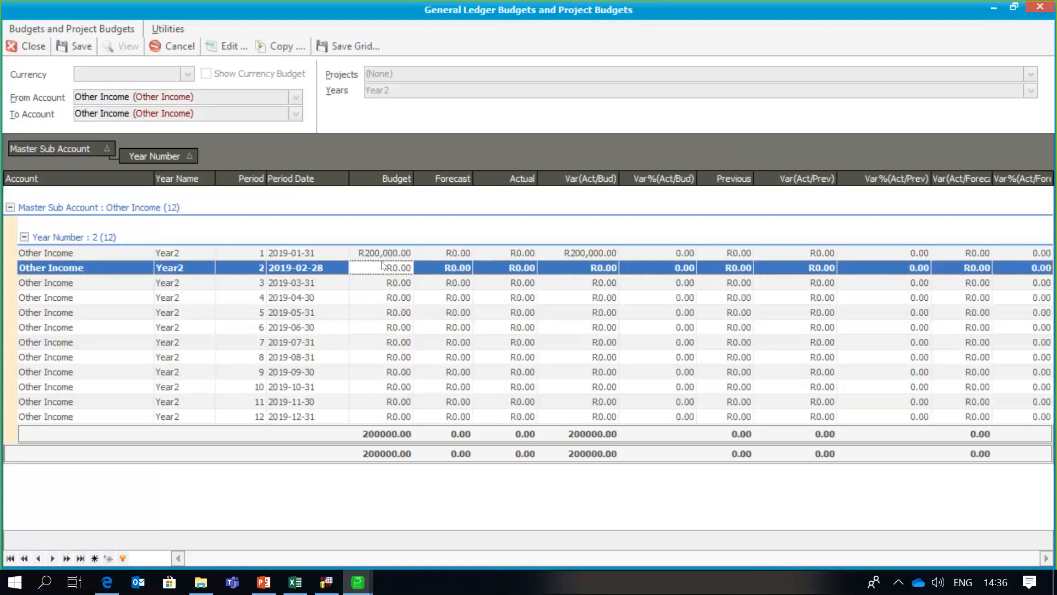
type("210,000")
key("Down")
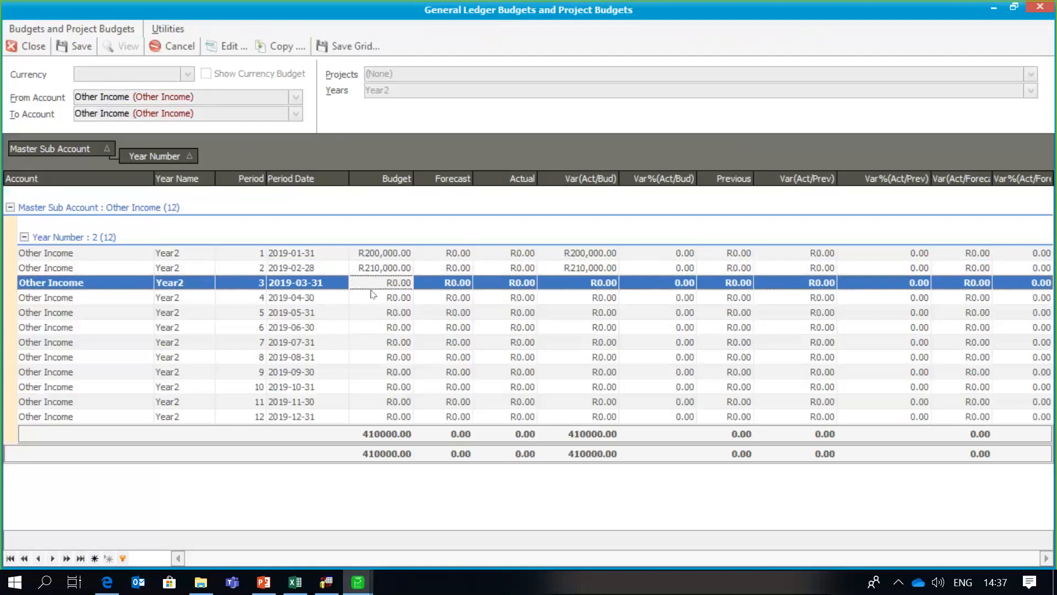
left_click(372, 279)
type("220000")
key("Down")
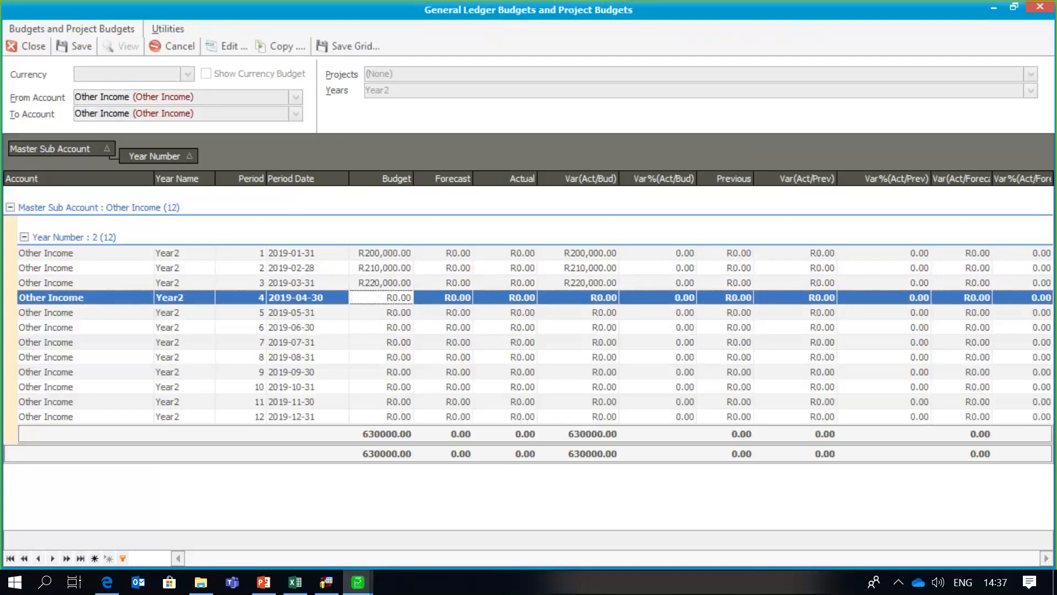
type("230000")
key("Down")
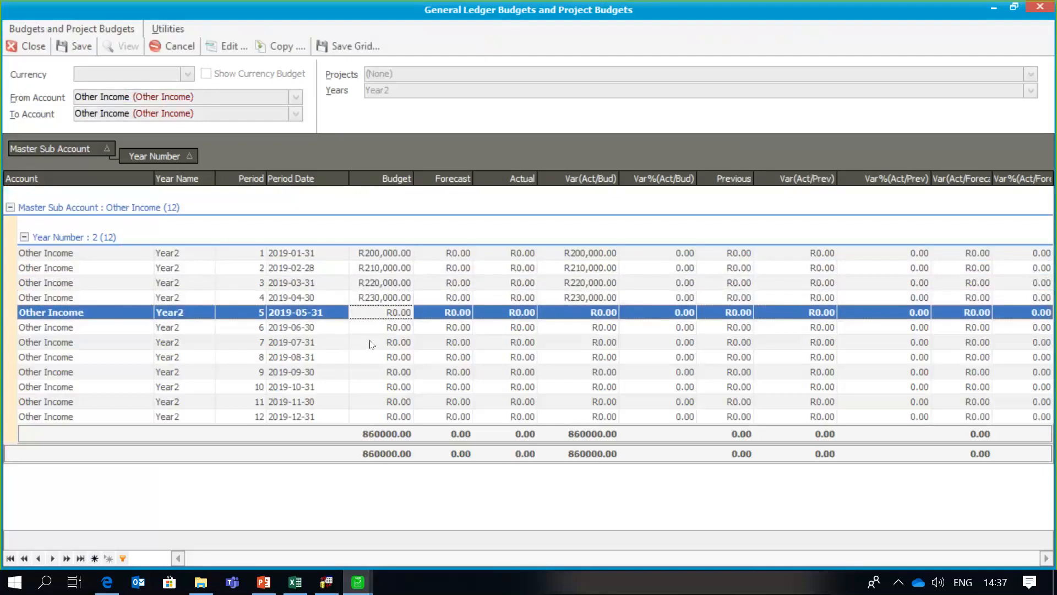
type("240000")
key("Down")
type("250000")
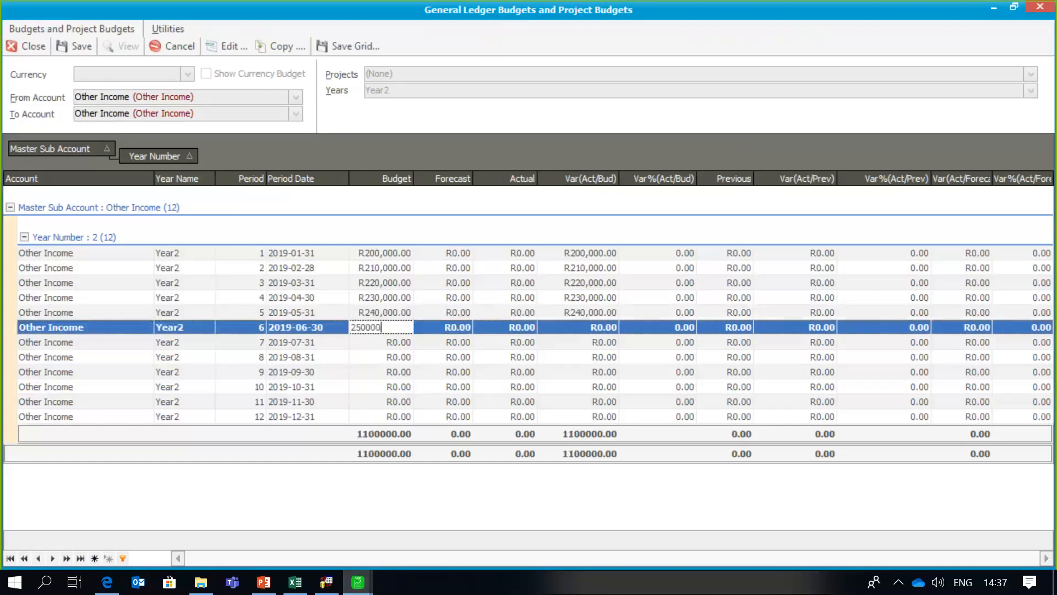
key("Down")
- Enter Other Income budgets for periods 7–12: 260,000, 270,000, 280,000, 290,000, 300,000, 310,000
type("260000")
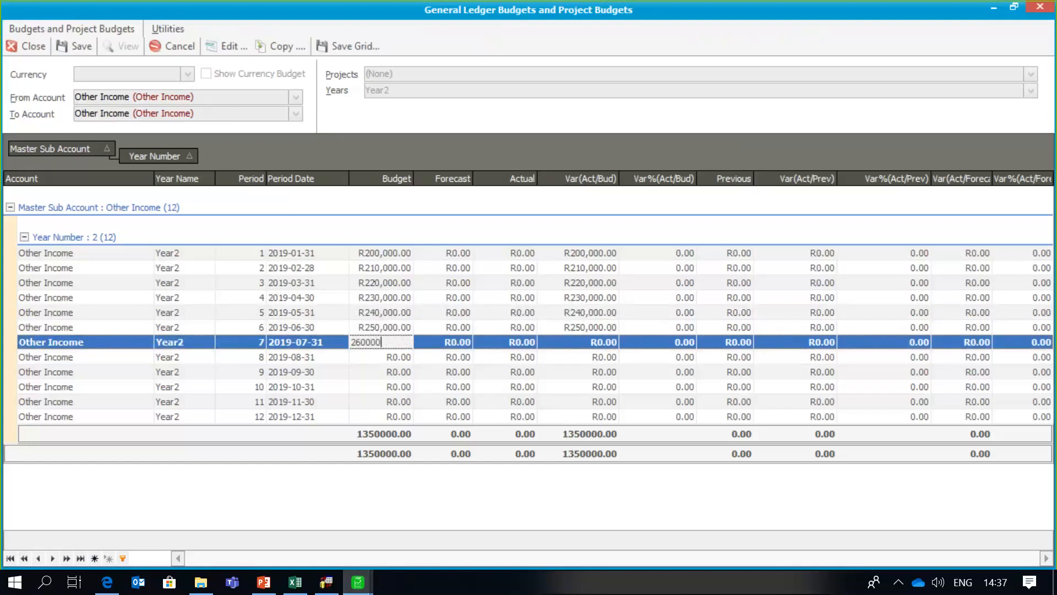
key("Down")
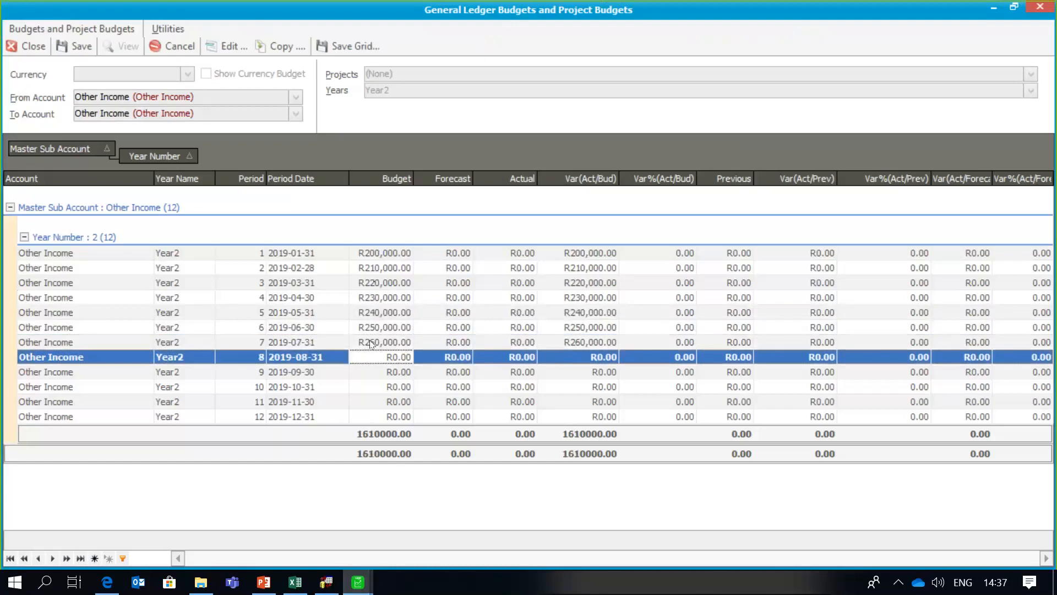
type("270,000")
key("Down")
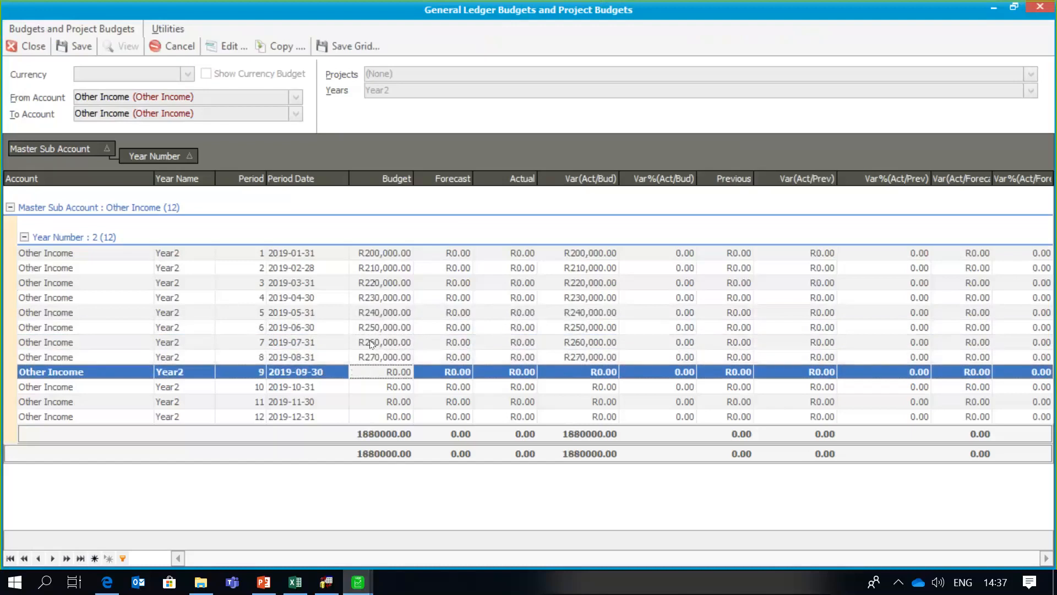
type("280000")
key("Down")
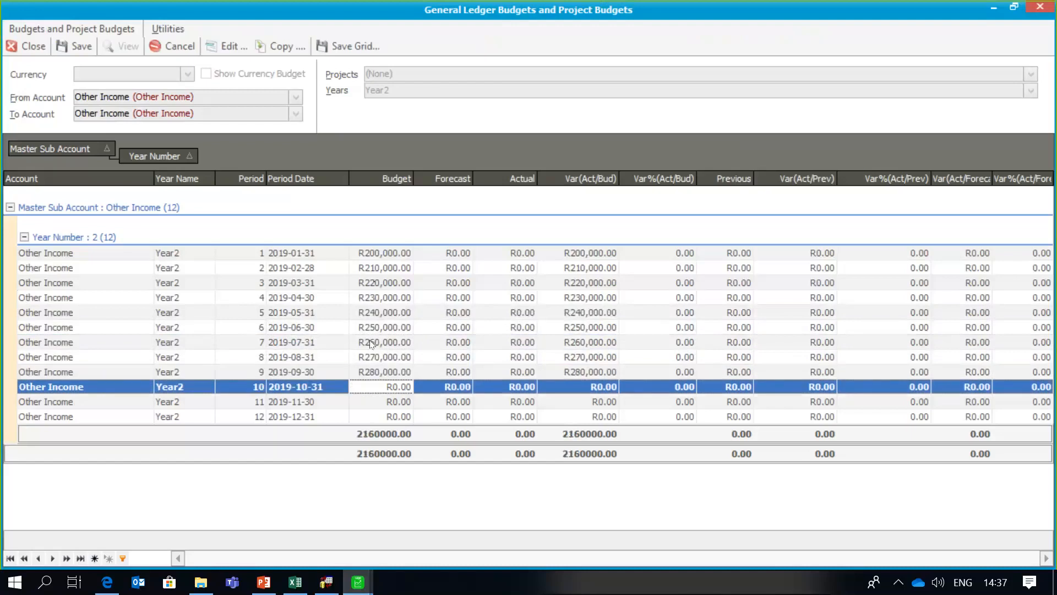
type("290,000")
key("Down")
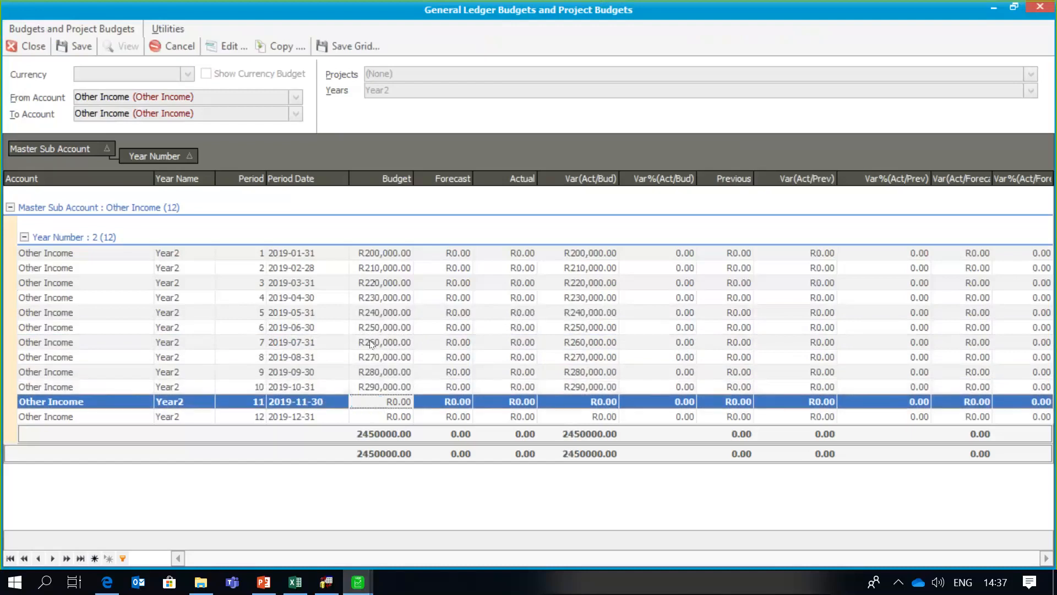
type("300000")
key("Down")
type("310000")
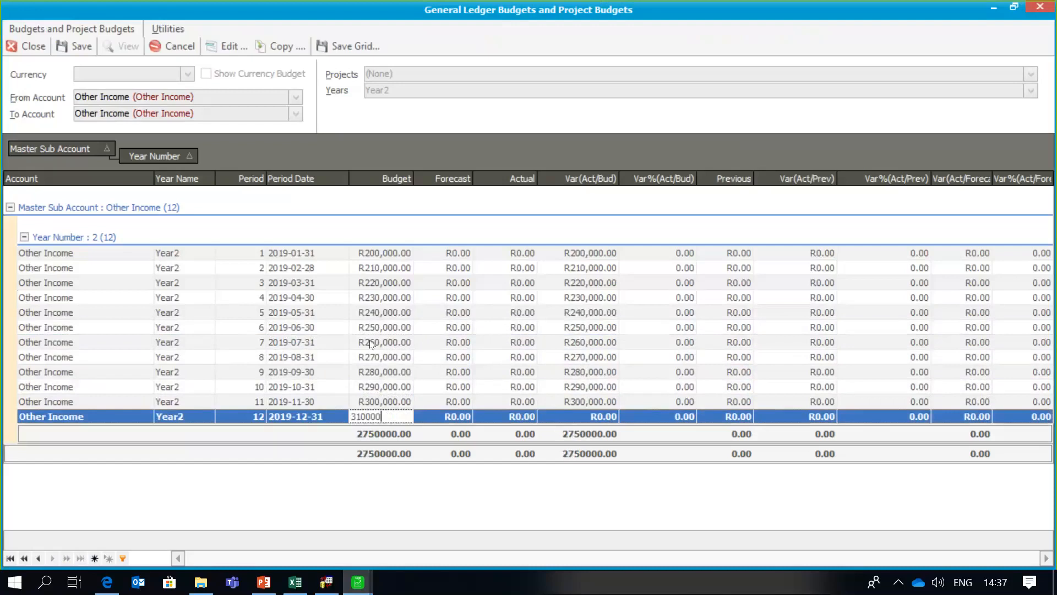
key("Down")
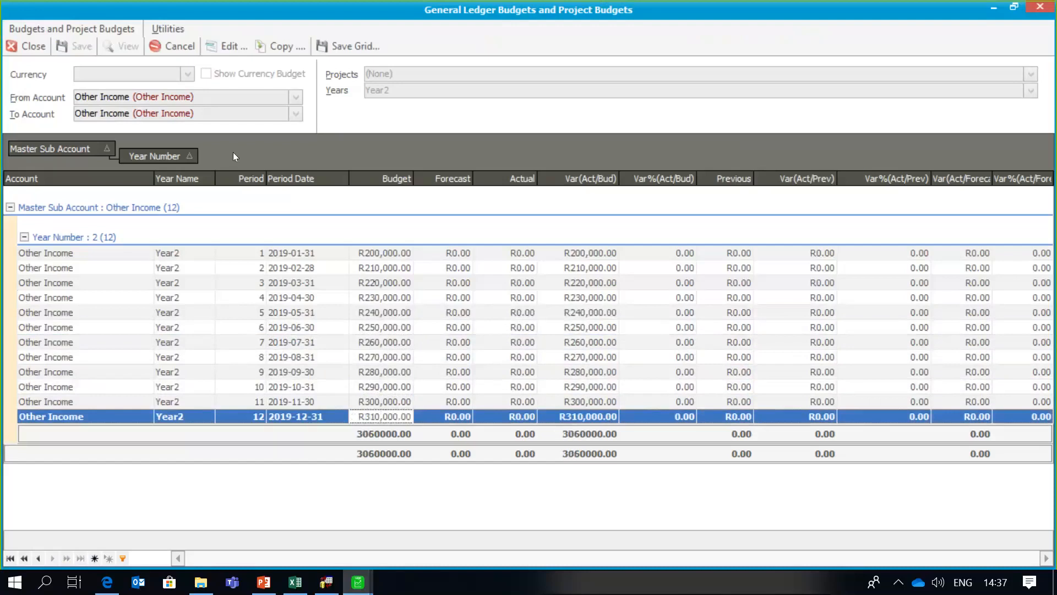
- Set Other Income's January 2019 budget to 30 percent, entering 'New Budget' as the reason
left_click(239, 45)
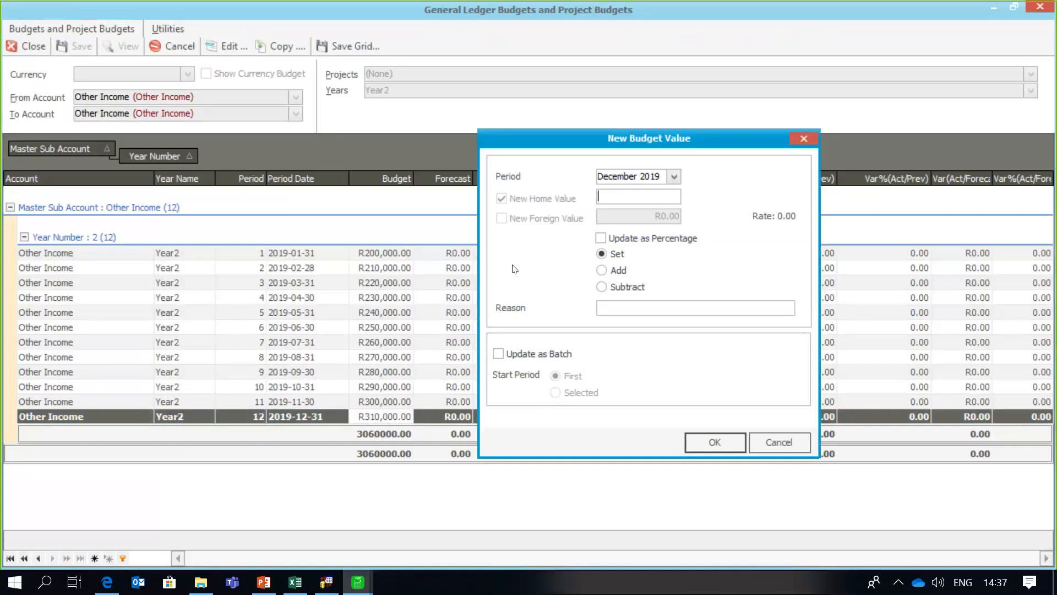
left_click(674, 177)
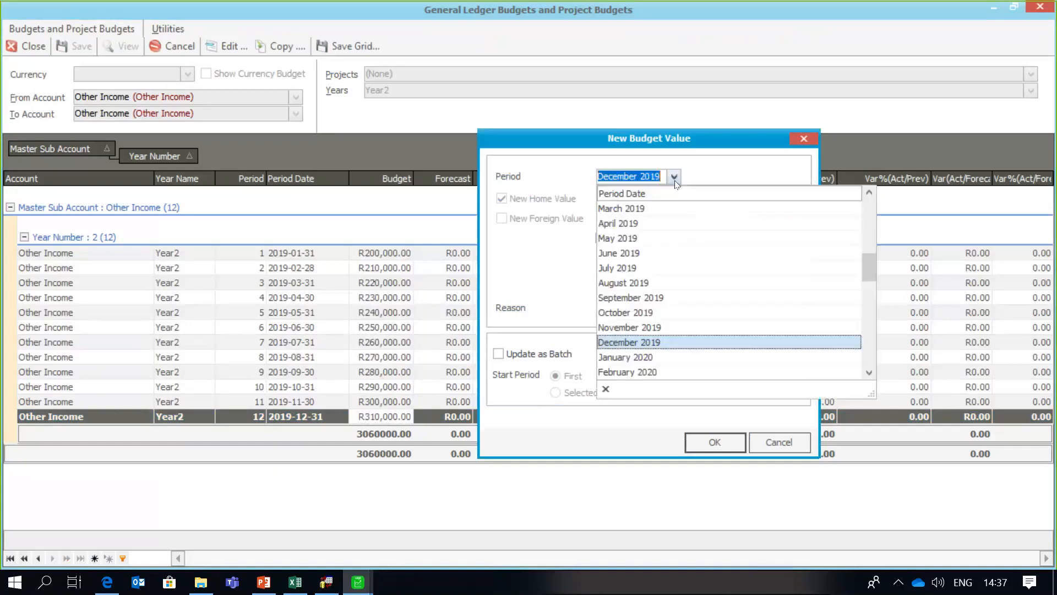
scroll(868, 197, "up", 5)
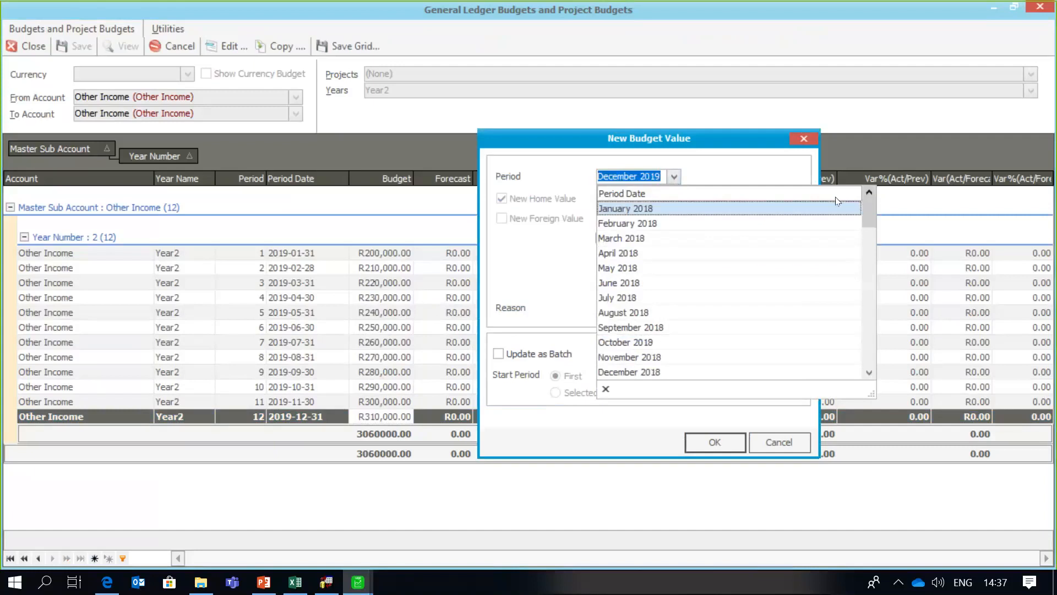
left_click(869, 373)
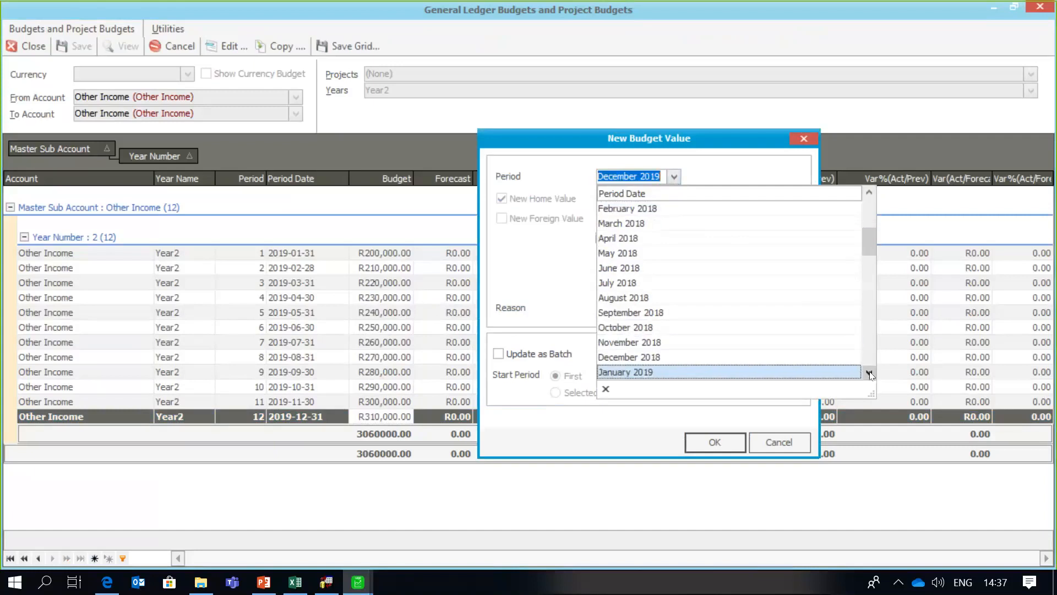
left_click(770, 372)
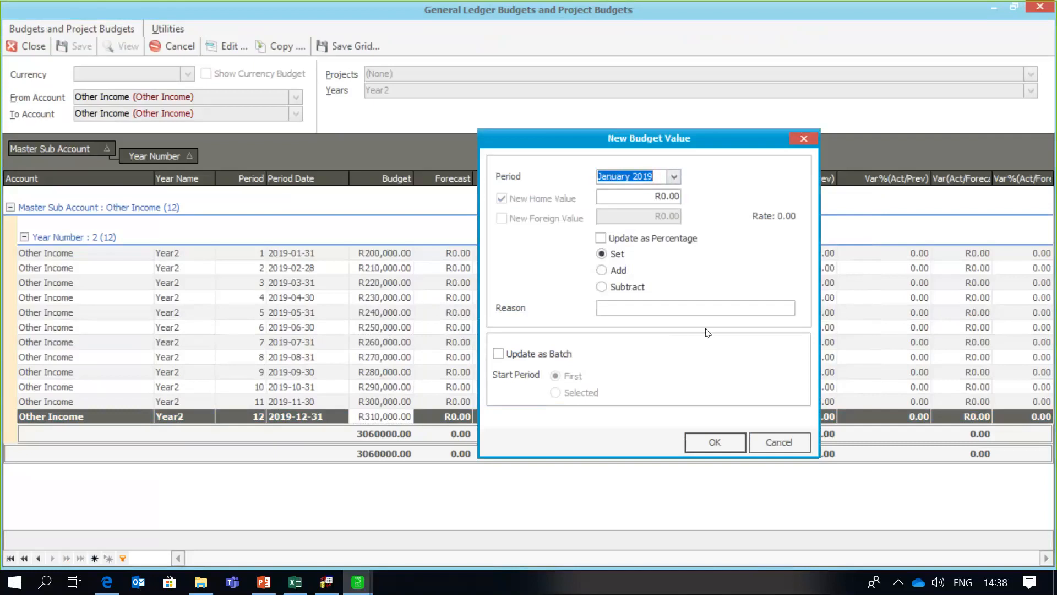
left_click(610, 197)
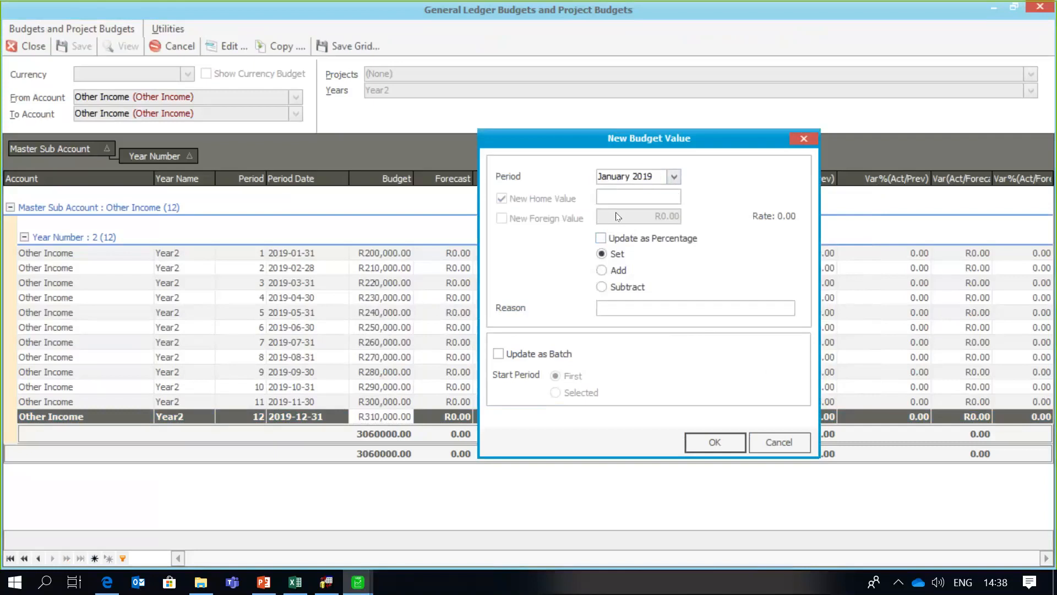
type("30")
left_click(601, 246)
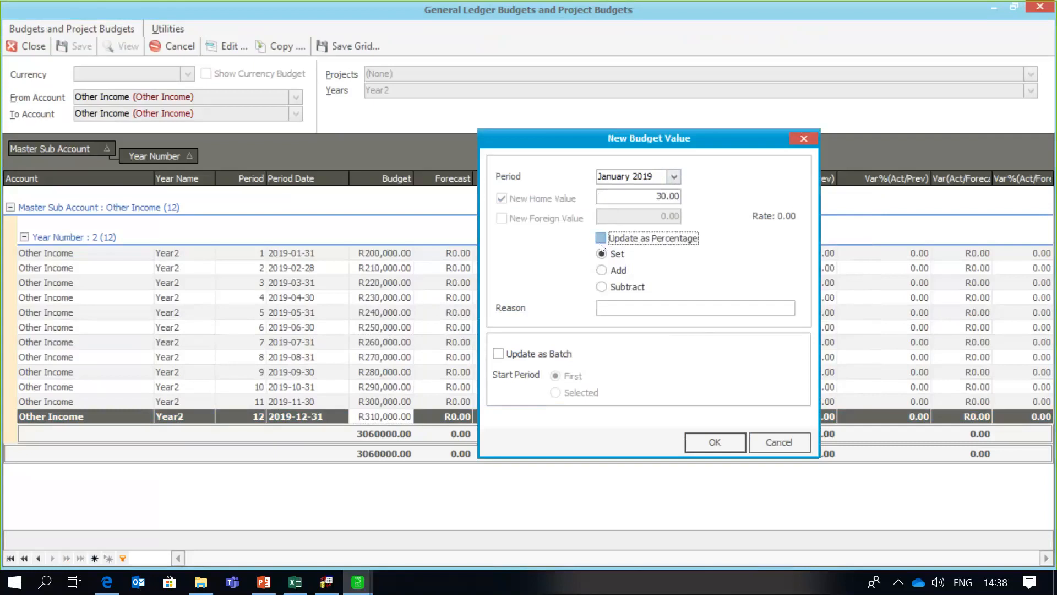
left_click(712, 443)
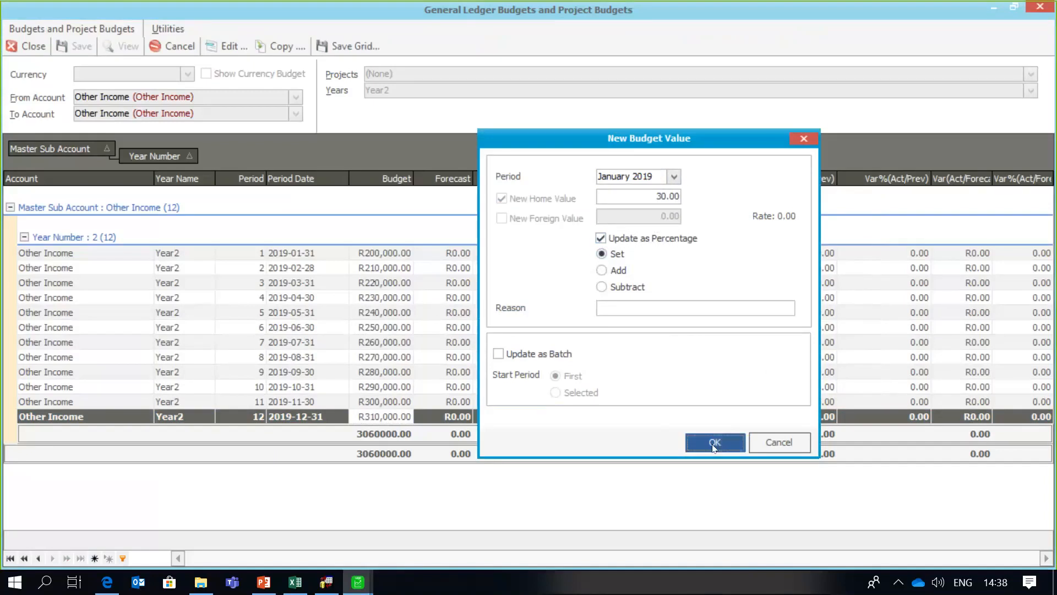
left_click(655, 329)
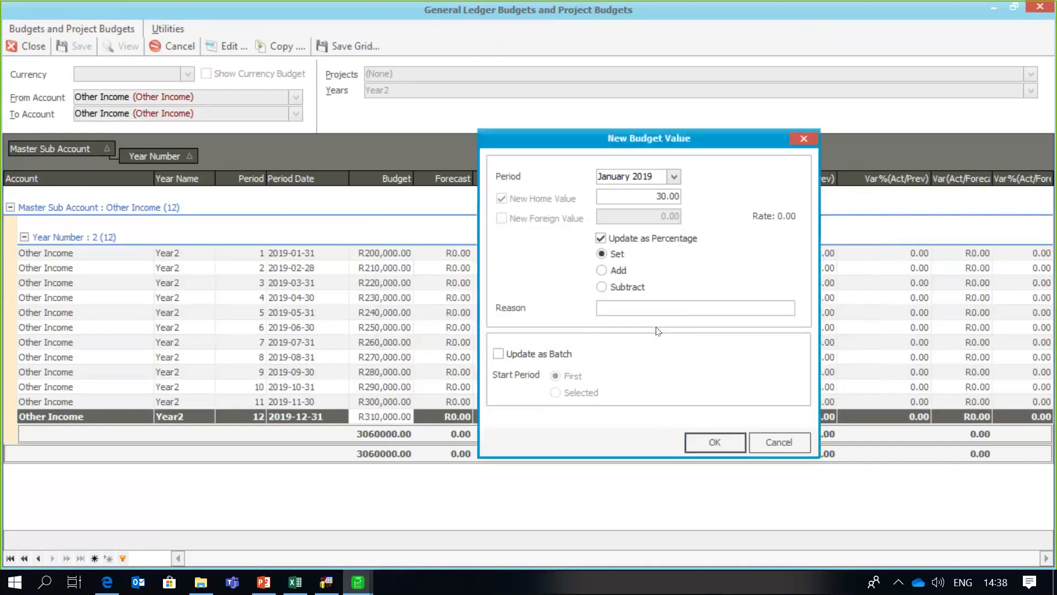
type("New Budget")
- Apply the 30 percent change, then add R80,000 to the January 2019 Other Income budget
left_click(714, 446)
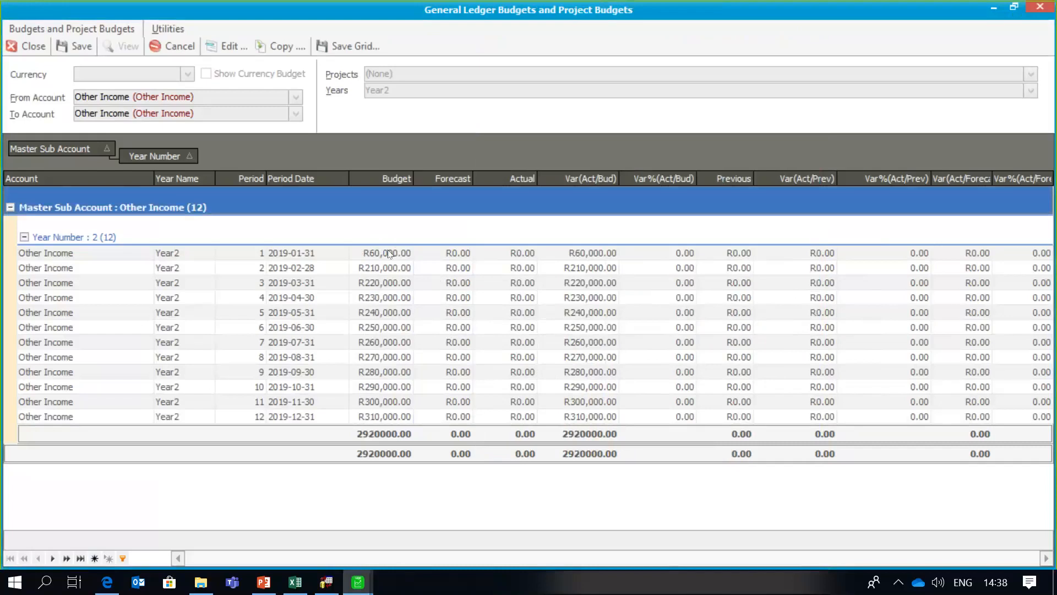
left_click(235, 53)
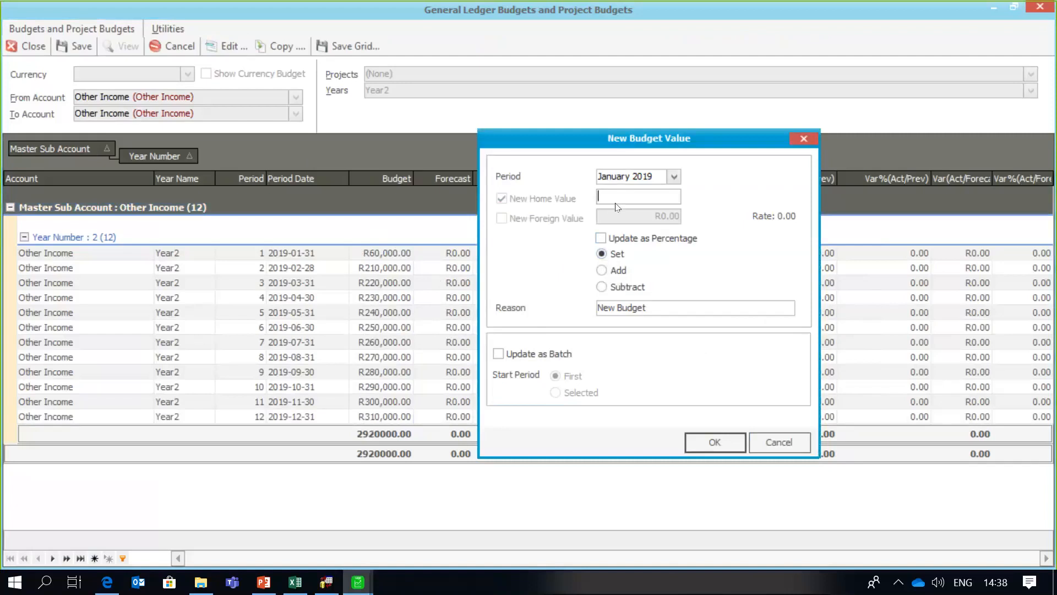
left_click(604, 269)
left_click(622, 195)
type("80000")
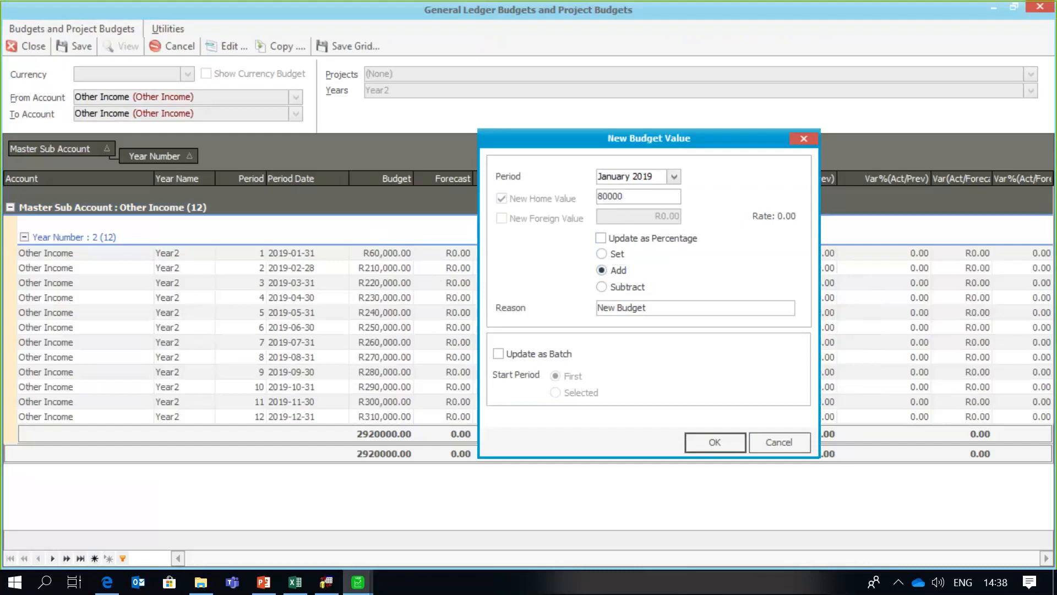
left_click(708, 439)
- Subtract R3,000 from the January 2019 budget, leaving it at R137,000.00
left_click(409, 257)
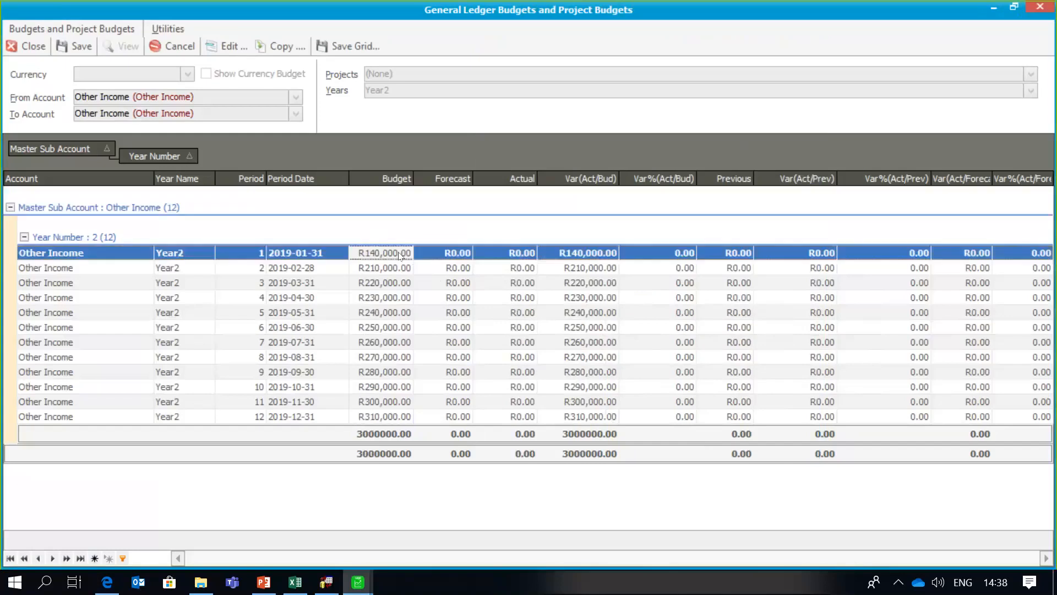
left_click(227, 46)
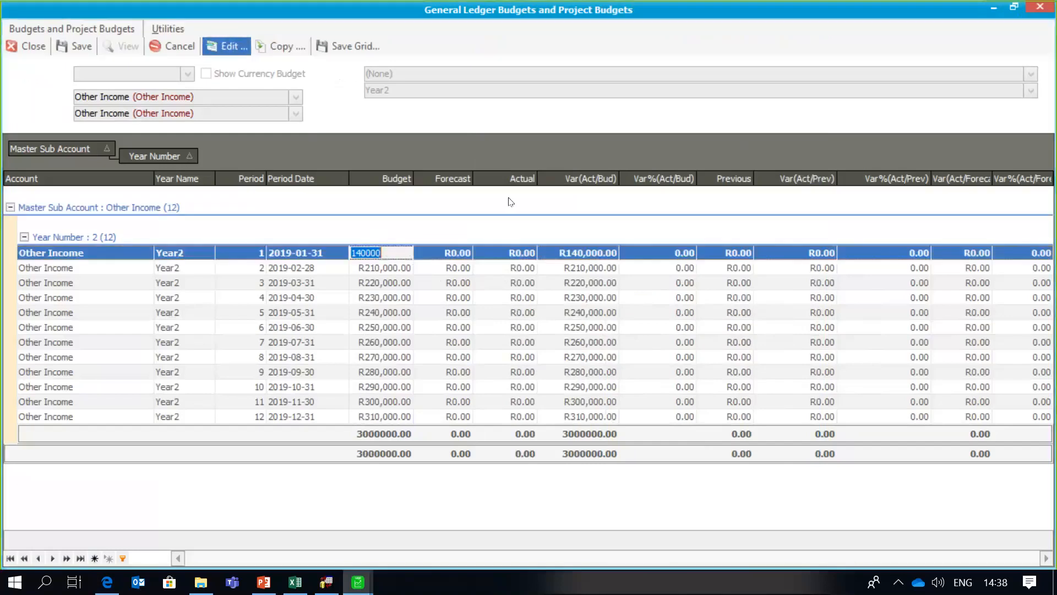
left_click(601, 286)
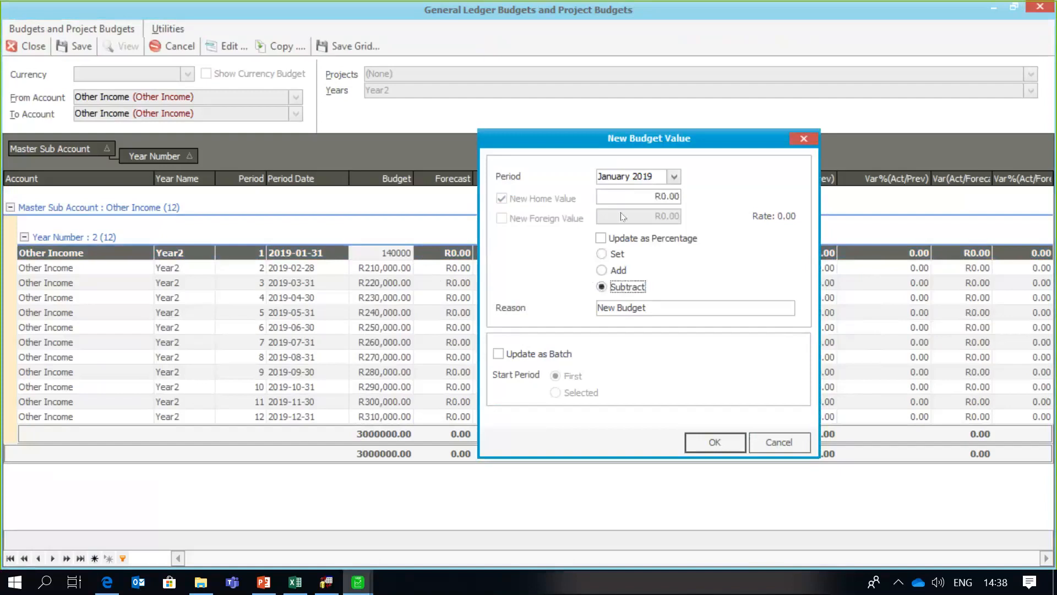
left_click(628, 196)
type("3000")
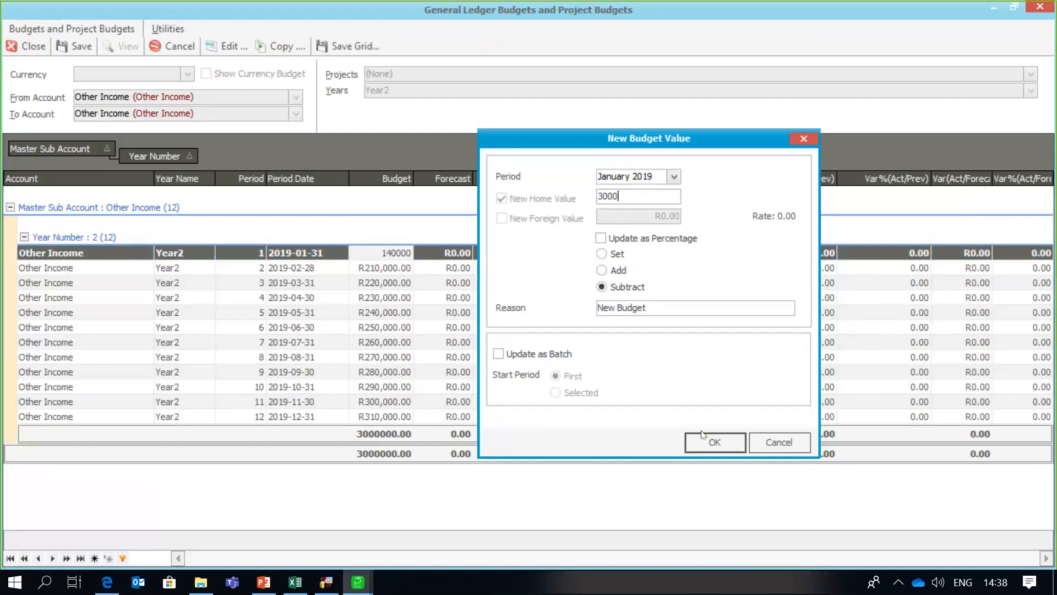
left_click(706, 443)
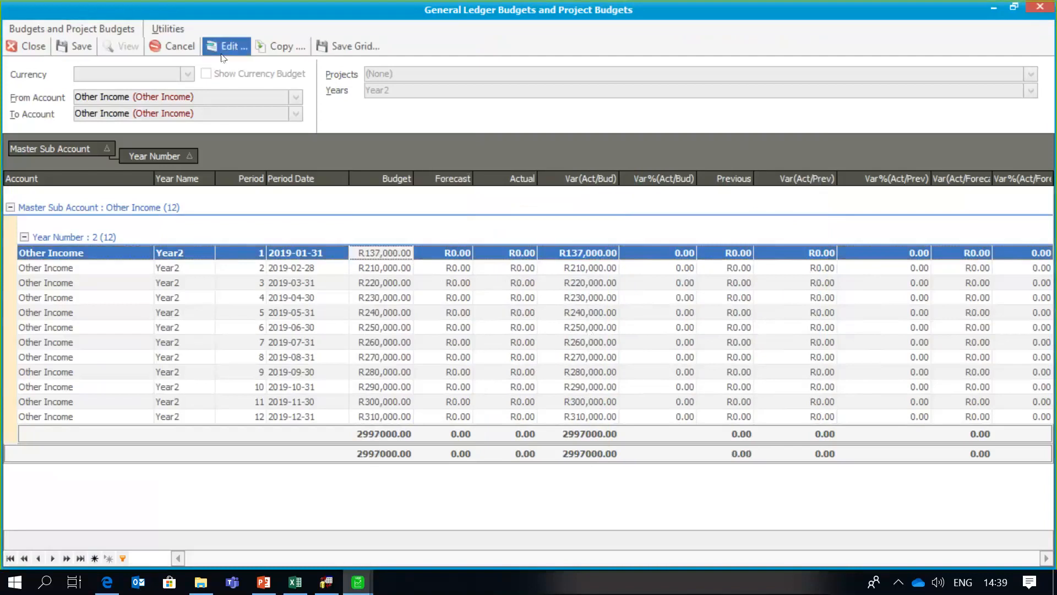
- Save the Other Income budgets and change the account range to Rent
left_click(81, 49)
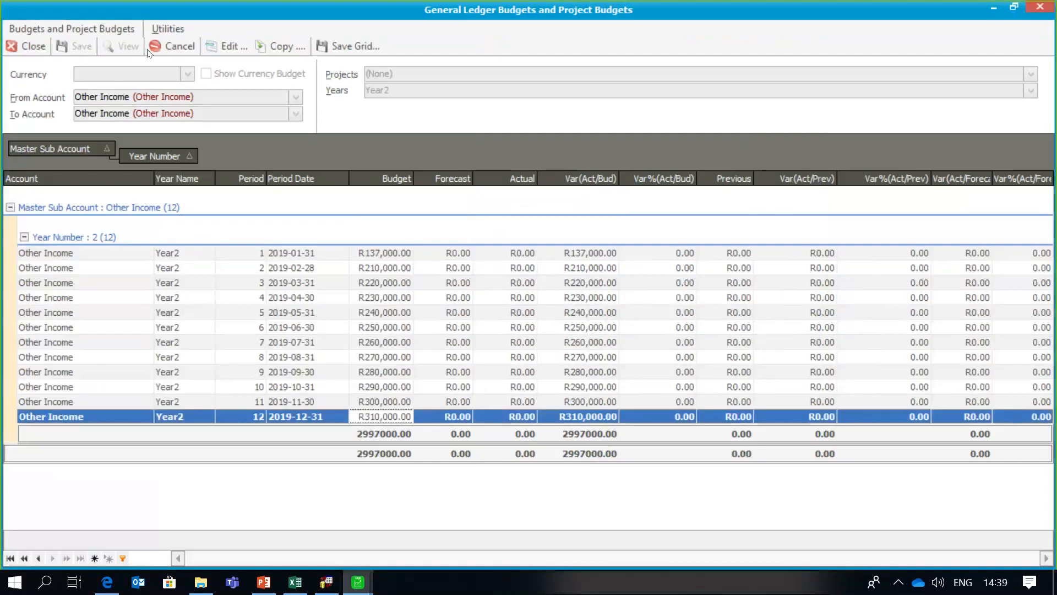
left_click(174, 47)
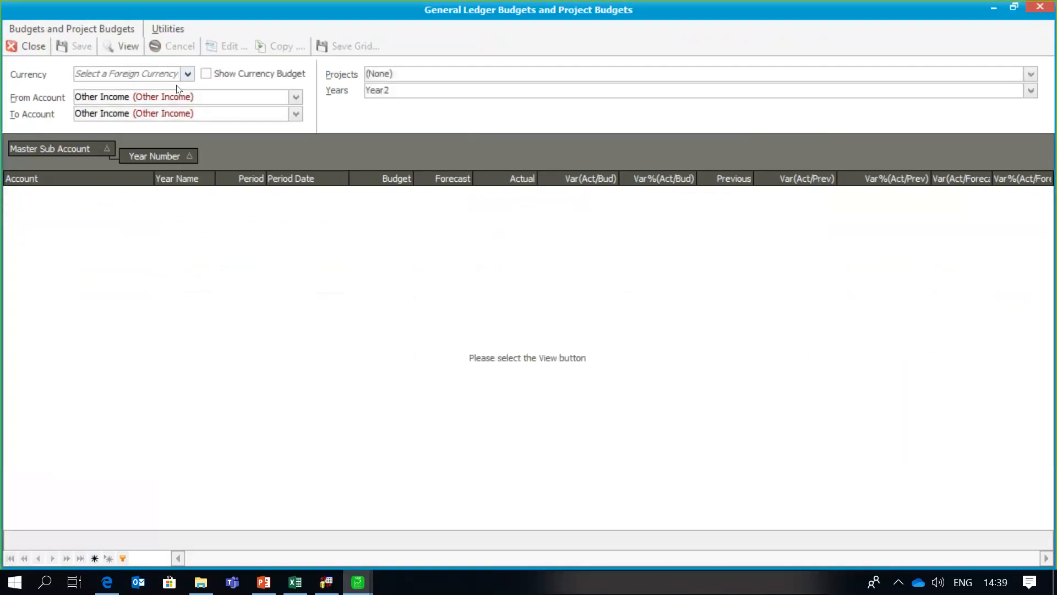
left_click(202, 97)
key("BackSpace")
key("BackSpace")
key("BackSpace")
key("BackSpace")
key("BackSpace")
key("BackSpace")
key("BackSpace")
key("BackSpace")
key("BackSpace")
key("BackSpace")
key("BackSpace")
key("BackSpace")
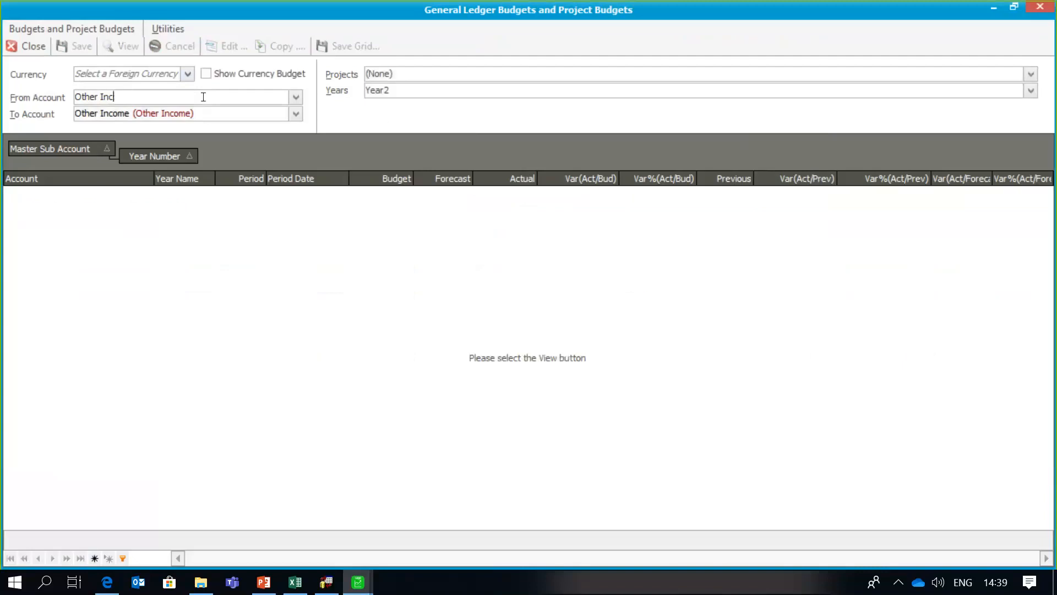
type("Ren")
left_click(224, 112)
key("BackSpace")
key("BackSpace")
key("BackSpace")
key("BackSpace")
key("BackSpace")
key("BackSpace")
key("BackSpace")
key("BackSpace")
key("BackSpace")
key("BackSpace")
key("BackSpace")
key("BackSpace")
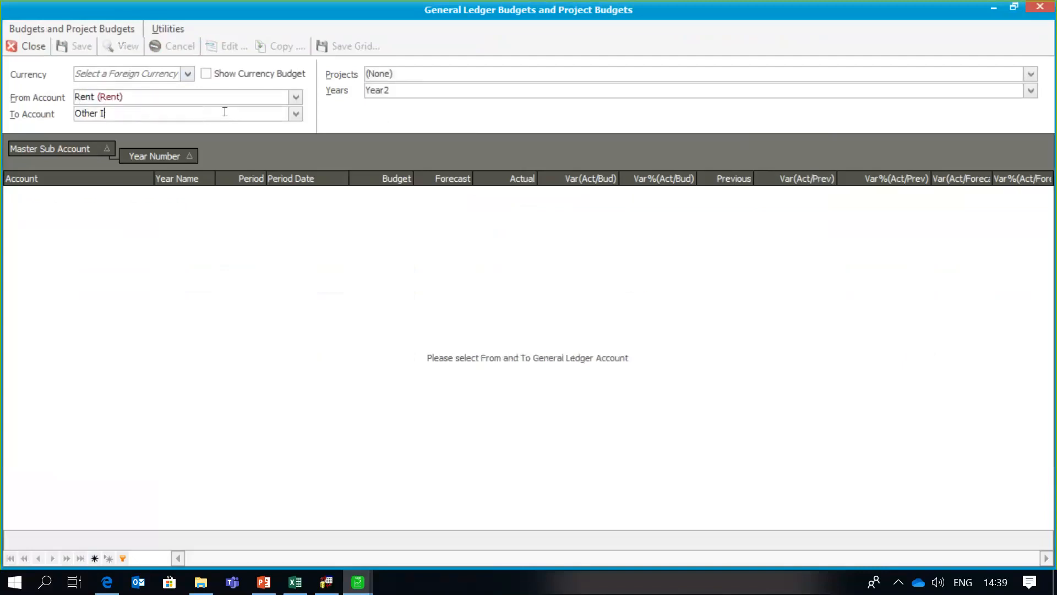
type("Rent")
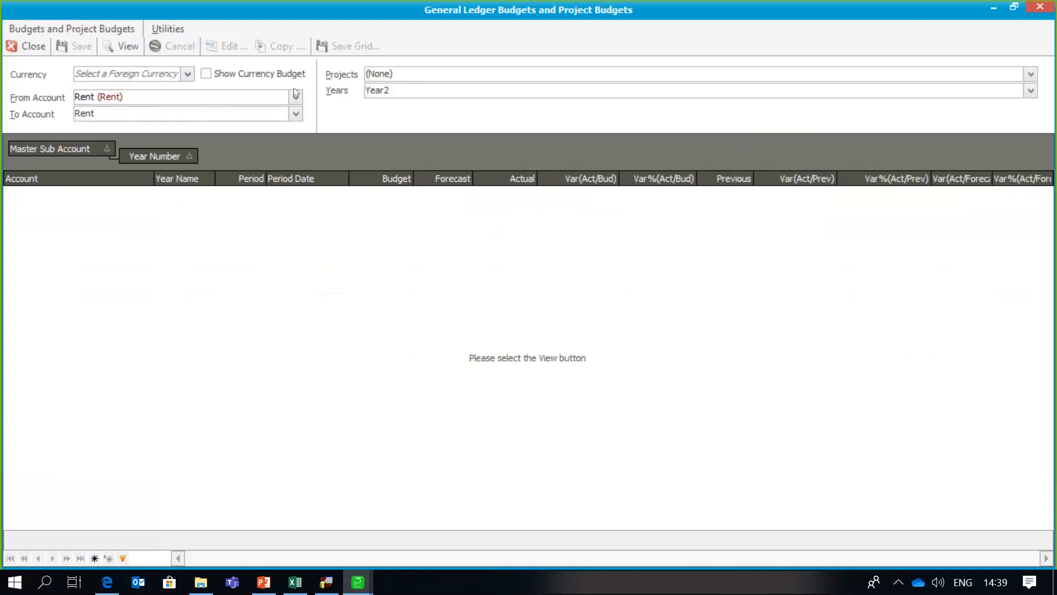
- Give Rent a R7,000 January 2019 budget and save it
left_click(128, 47)
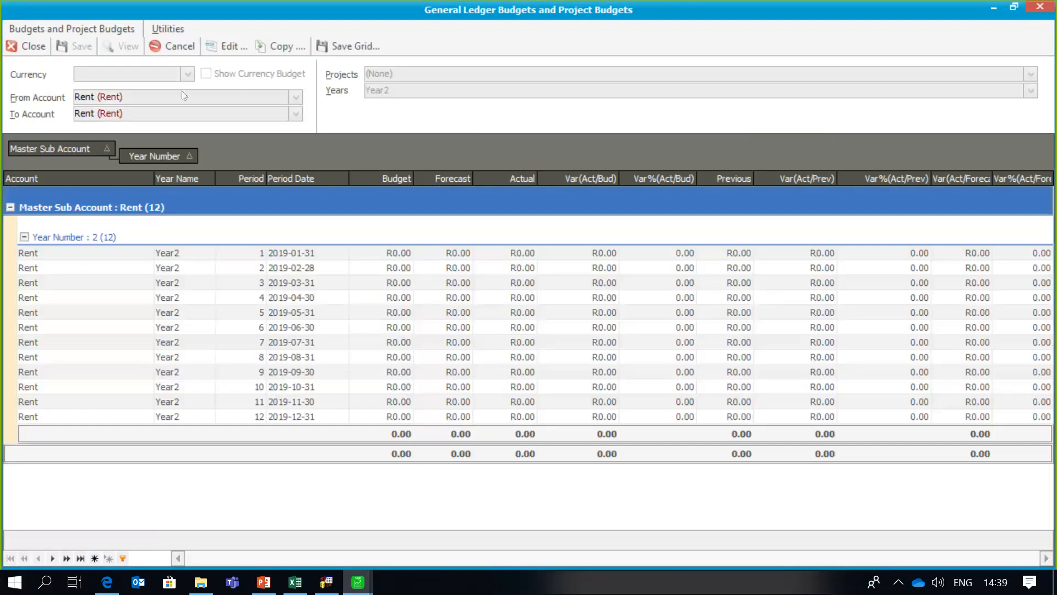
left_click(362, 252)
type("7000")
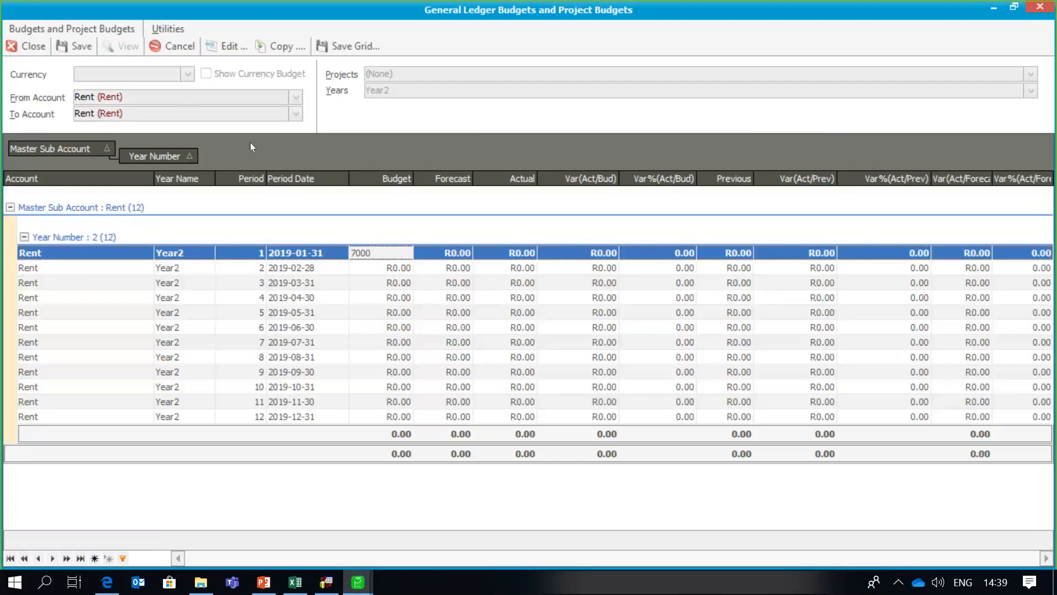
left_click(88, 48)
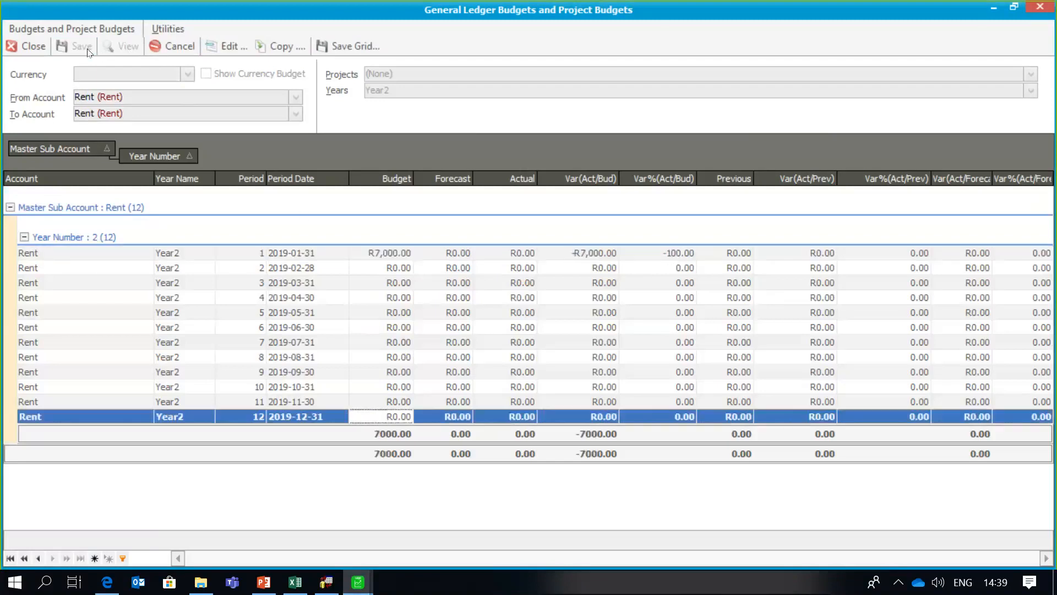
left_click(220, 47)
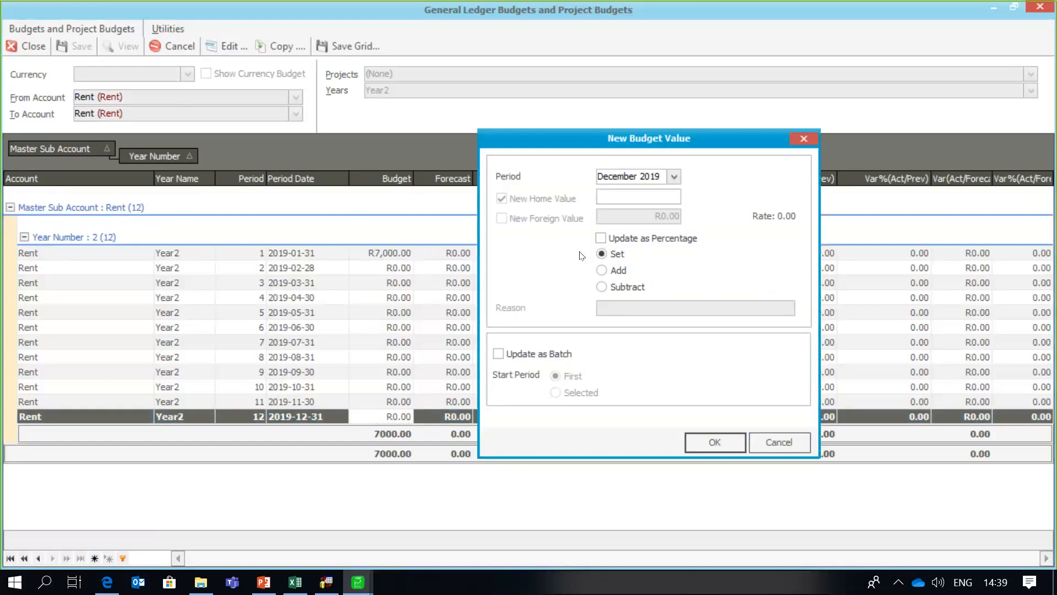
- Apply a R9,000 batch budget from January 2019 to every Year2 Rent period and save
left_click(674, 176)
scroll(869, 220, "up", 5)
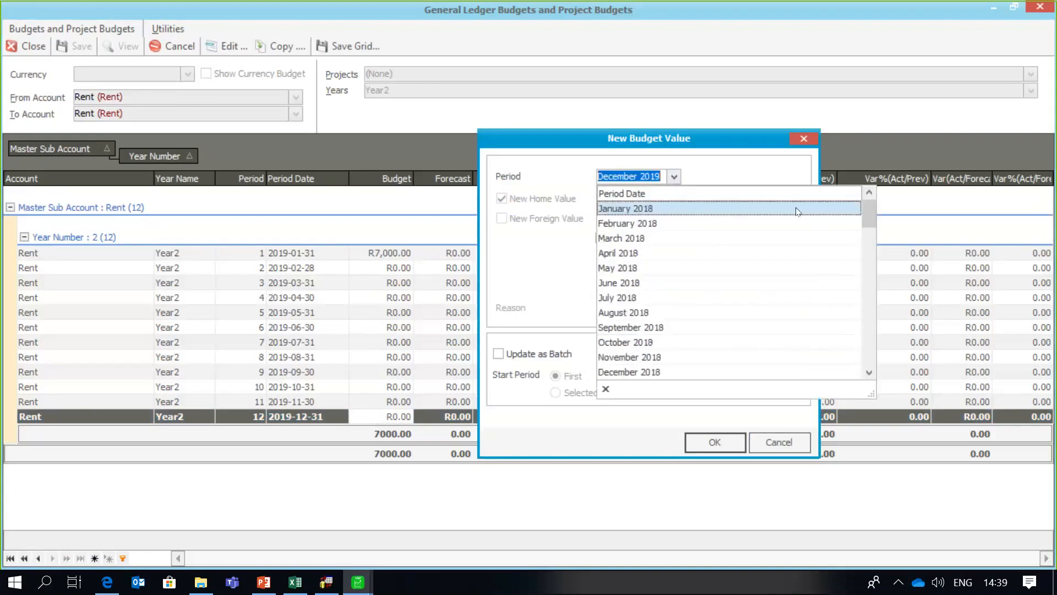
left_click(870, 372)
left_click(870, 372)
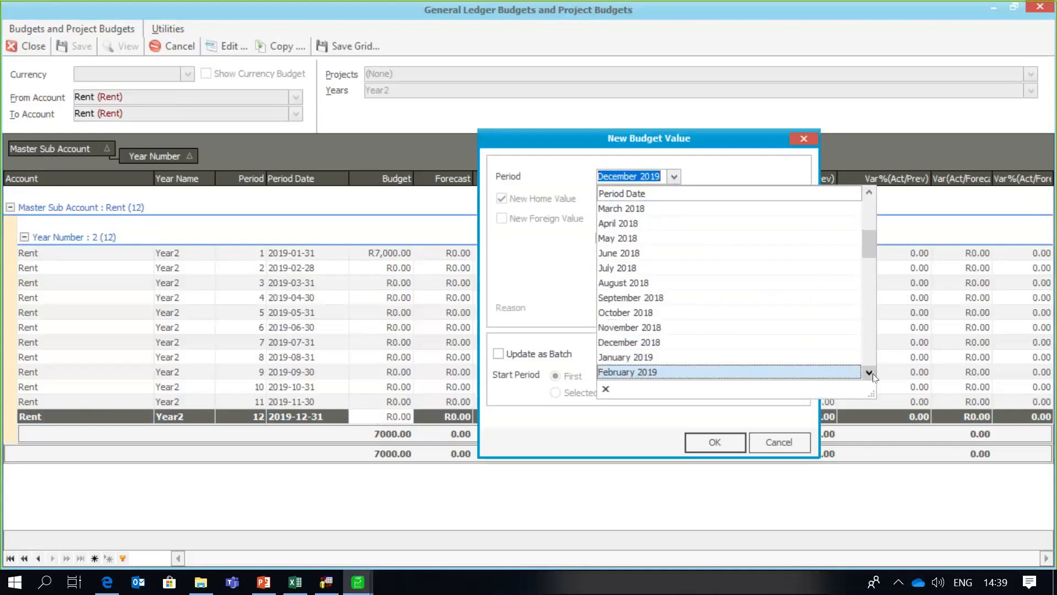
left_click(790, 359)
left_click(613, 196)
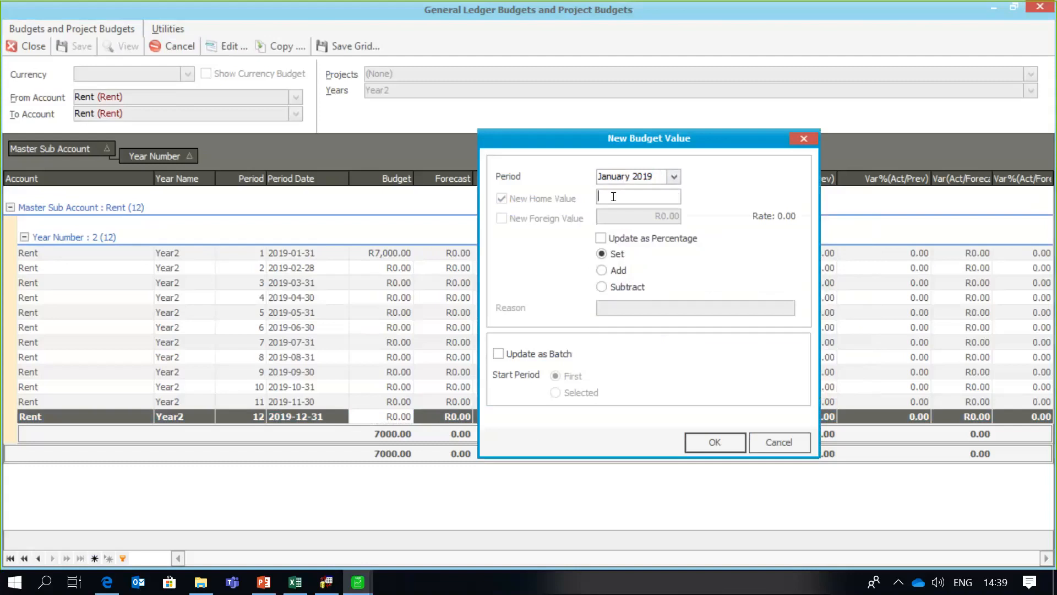
type("9000")
left_click(538, 355)
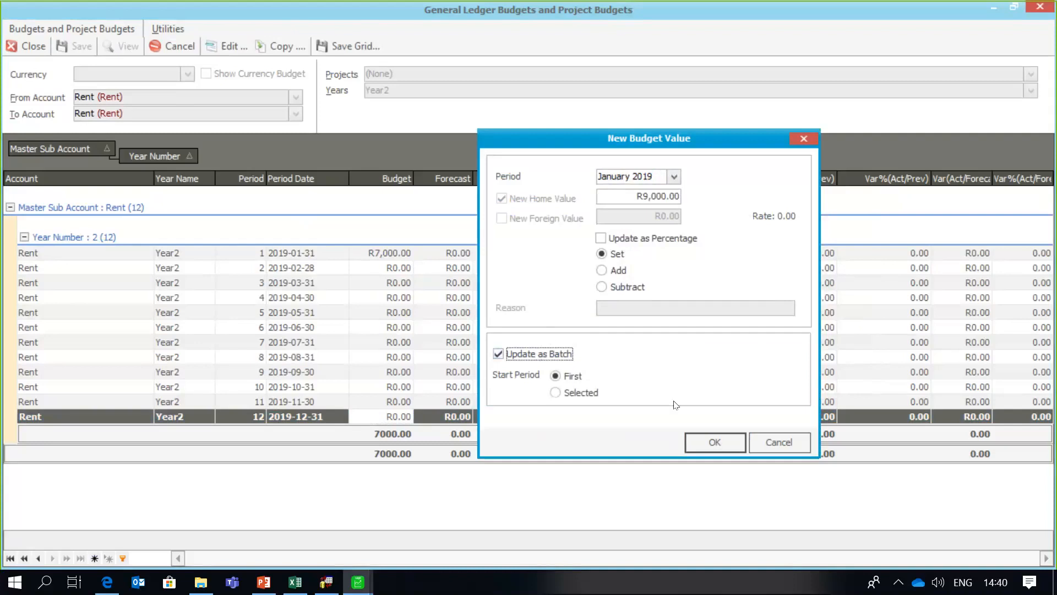
left_click(696, 439)
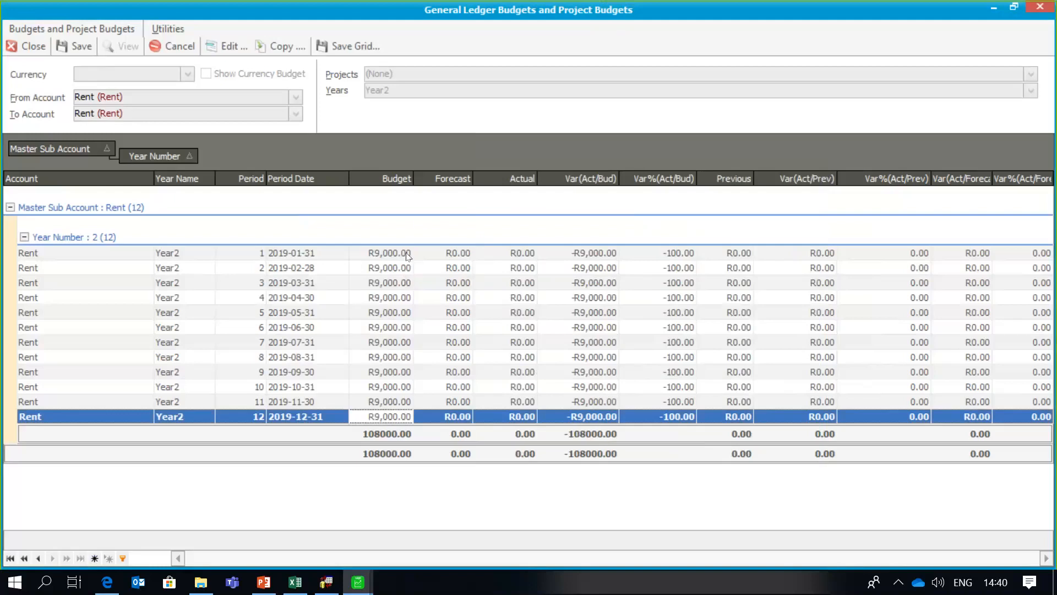
left_click(435, 194)
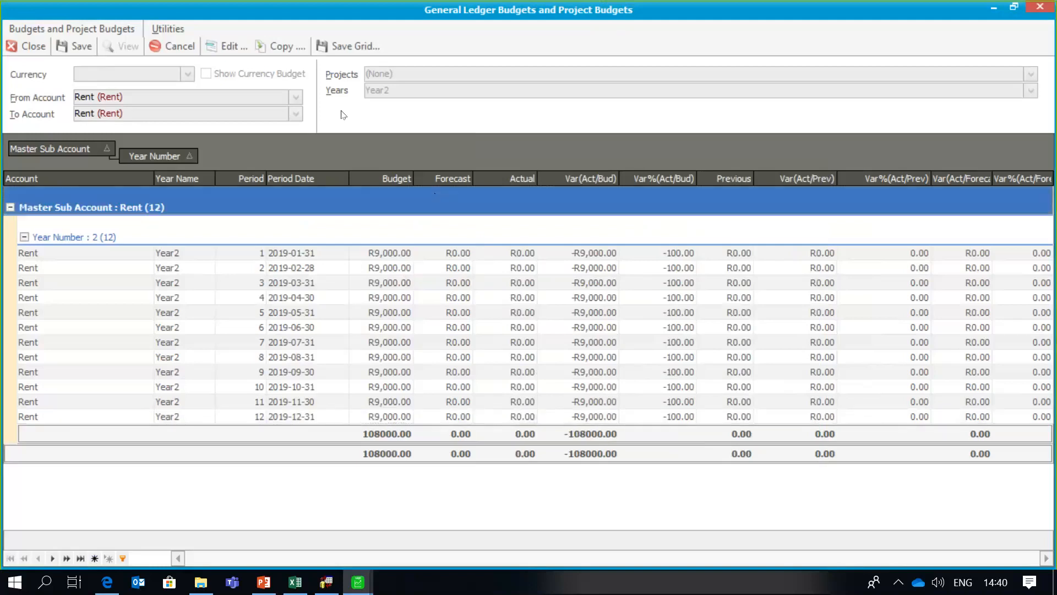
left_click(81, 46)
- Add Year3 to the financial-year filter and reload the Rent budgets for Year2 and Year3
left_click(171, 46)
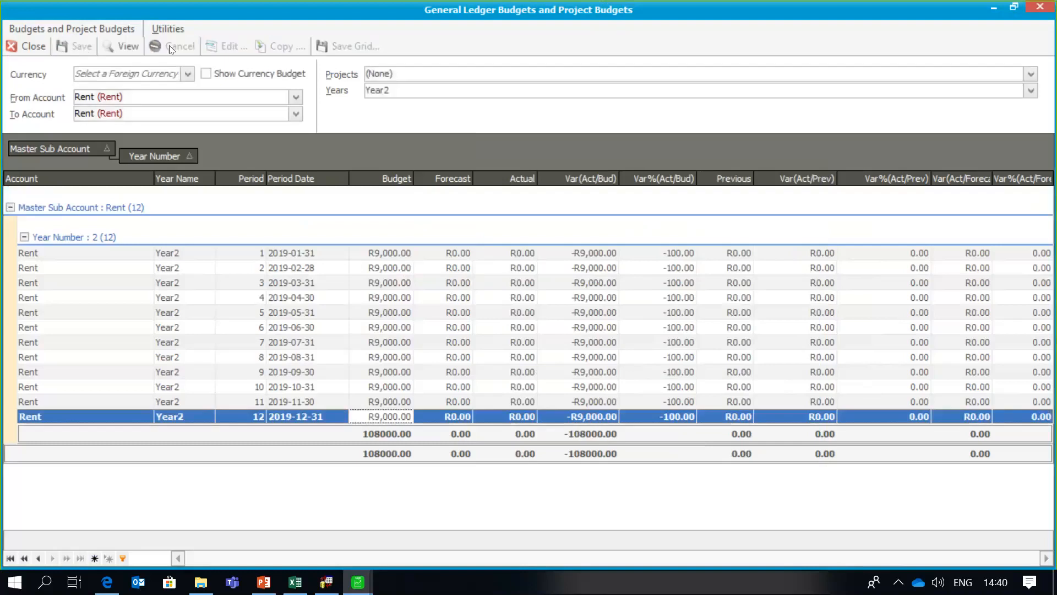
left_click(1030, 91)
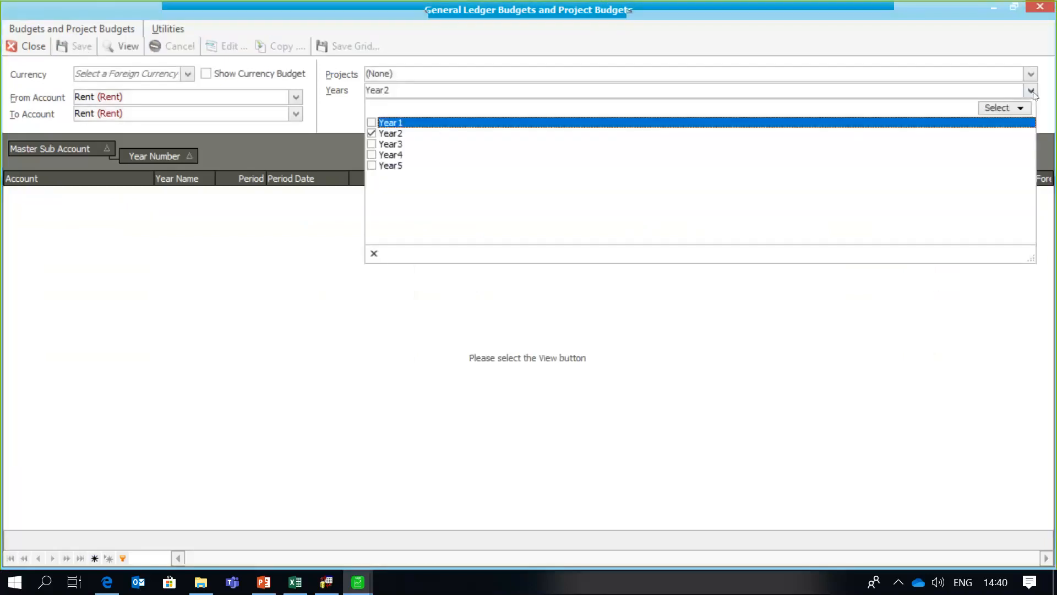
left_click(372, 144)
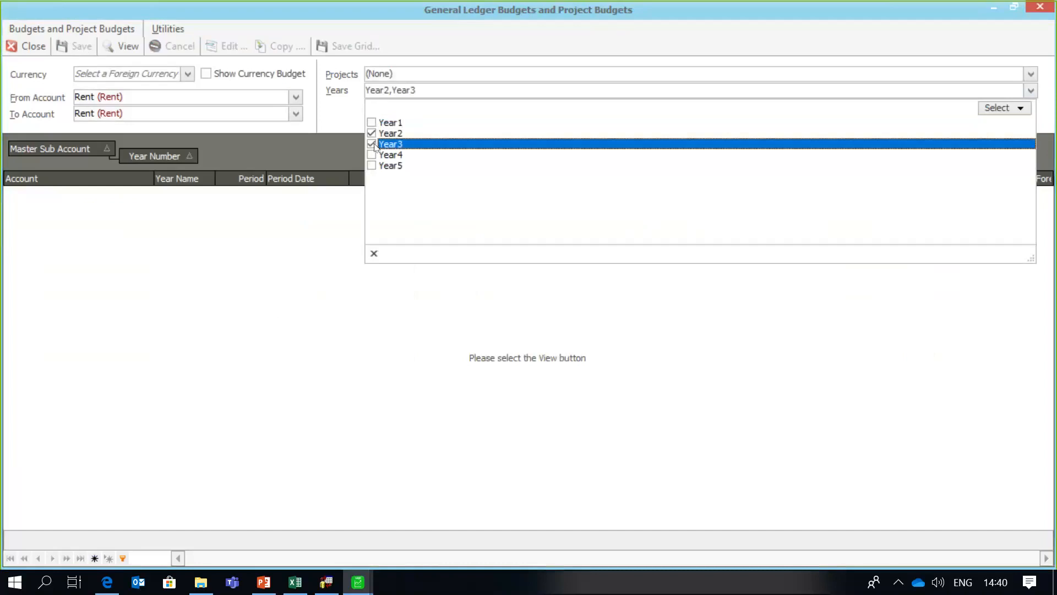
left_click(124, 52)
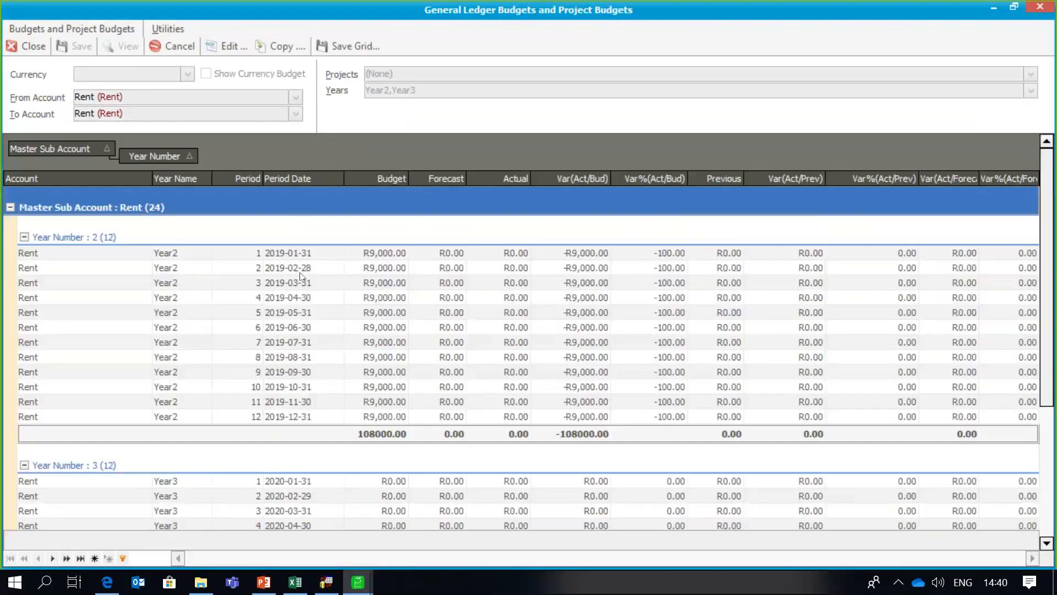
- Select the empty Year3 period 1 Rent budget cell, leaving the copy options unused
left_click(345, 258)
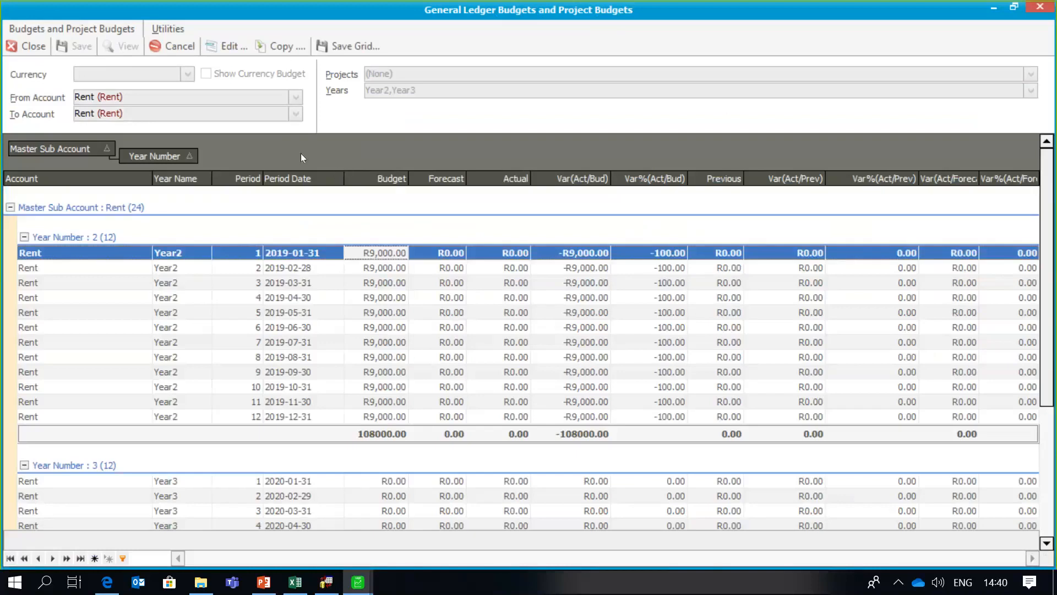
left_click(280, 48)
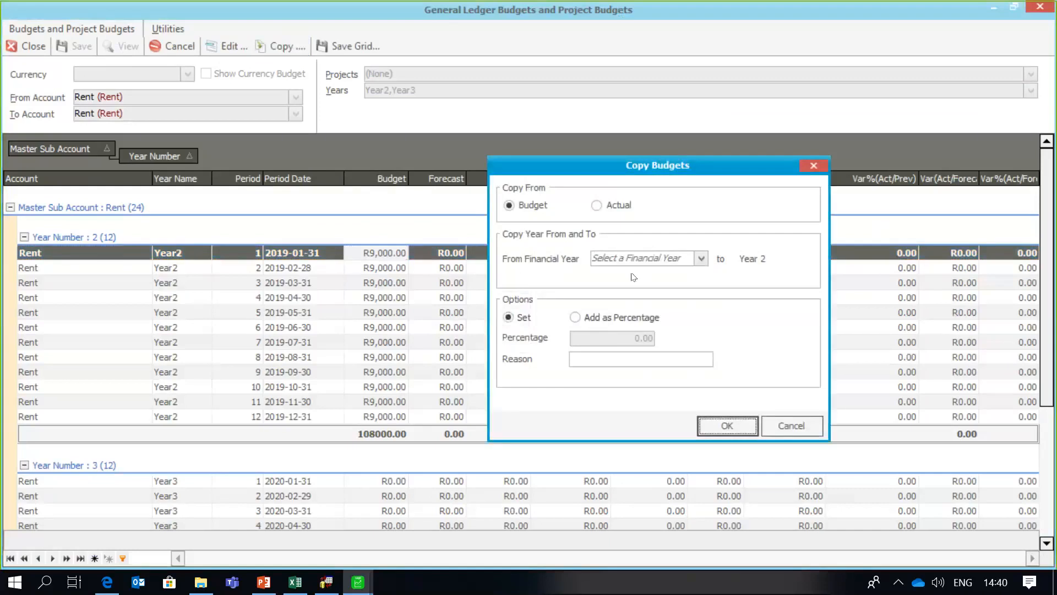
left_click(784, 422)
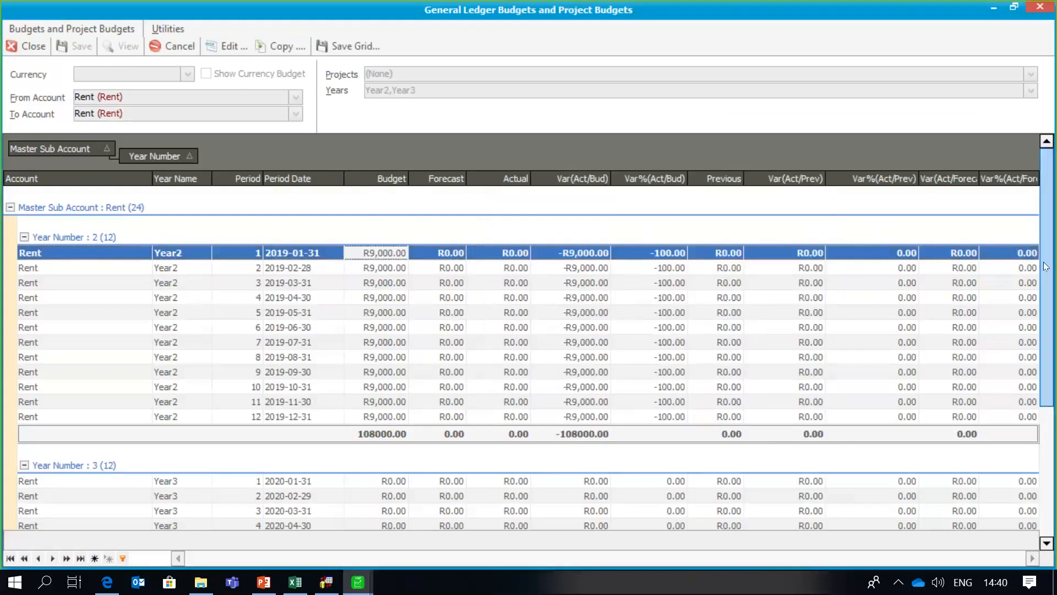
scroll(1046, 270, "down", 2)
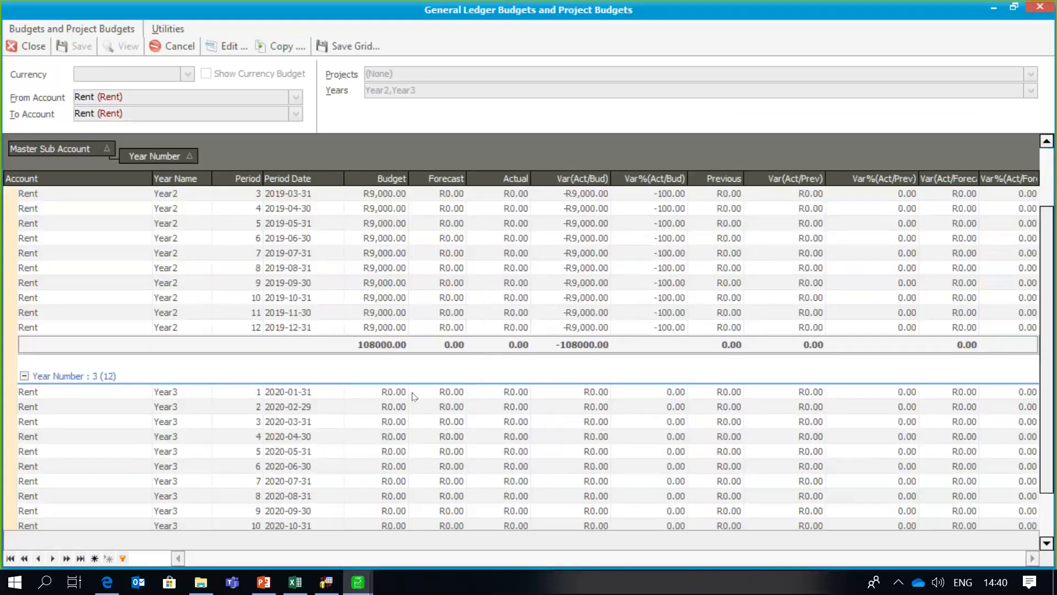
left_click(380, 396)
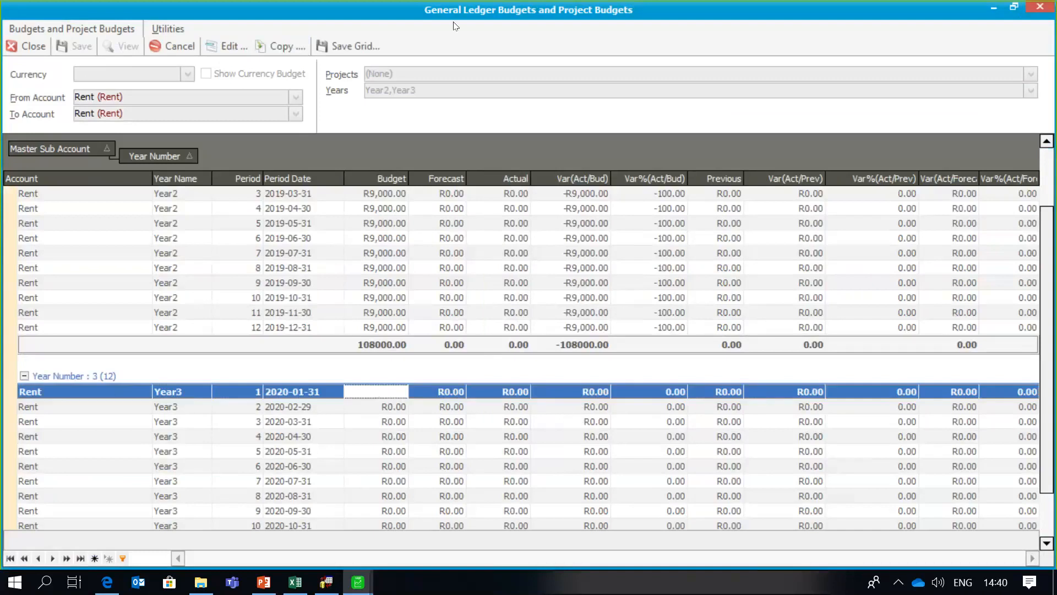
- Copy the Year2 Rent budgets into Year3 using Year2 as the source year
left_click(278, 48)
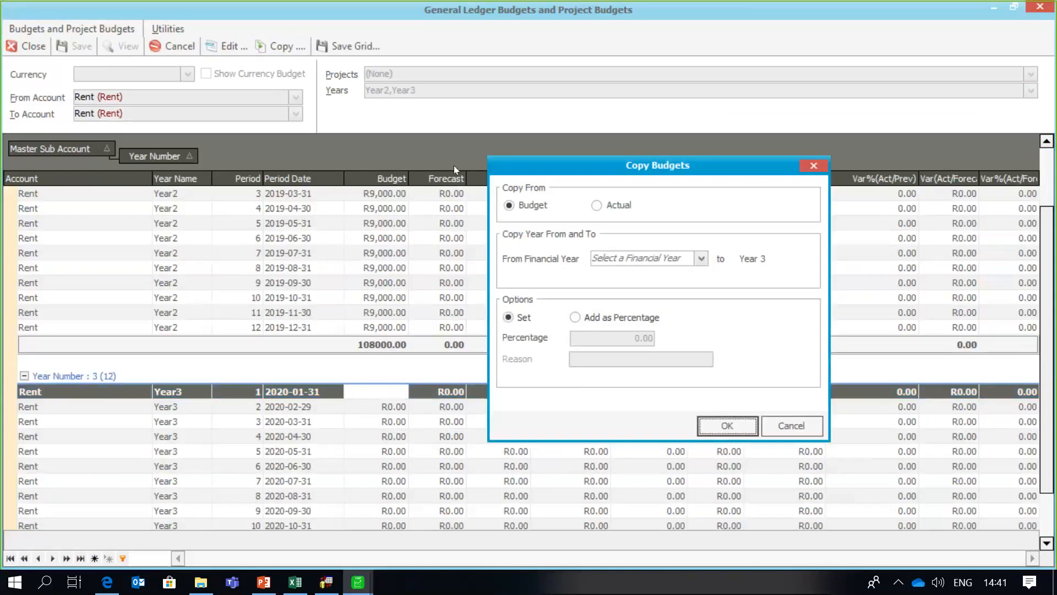
left_click(702, 258)
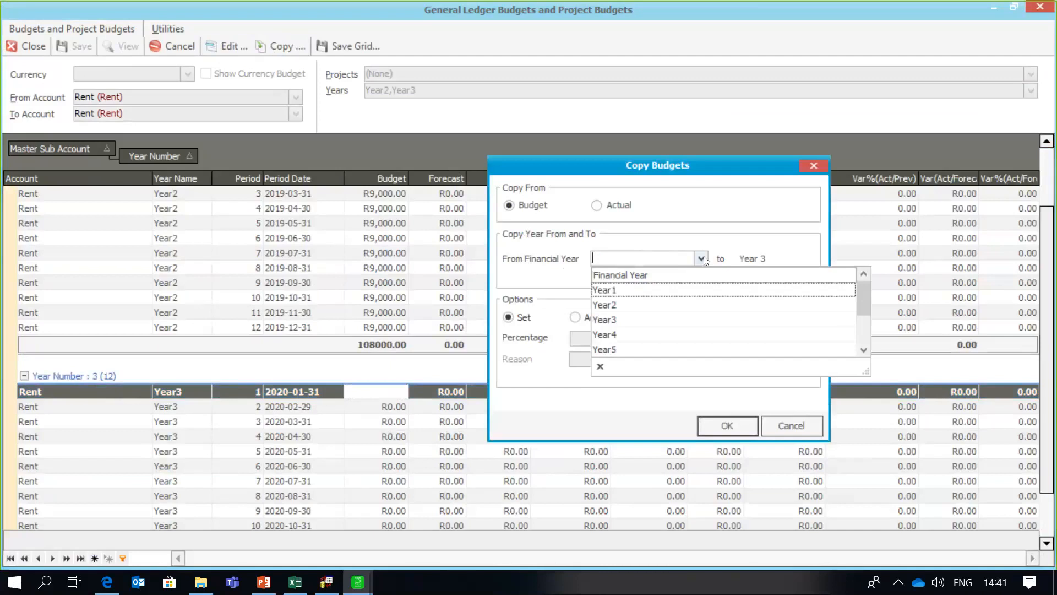
left_click(628, 305)
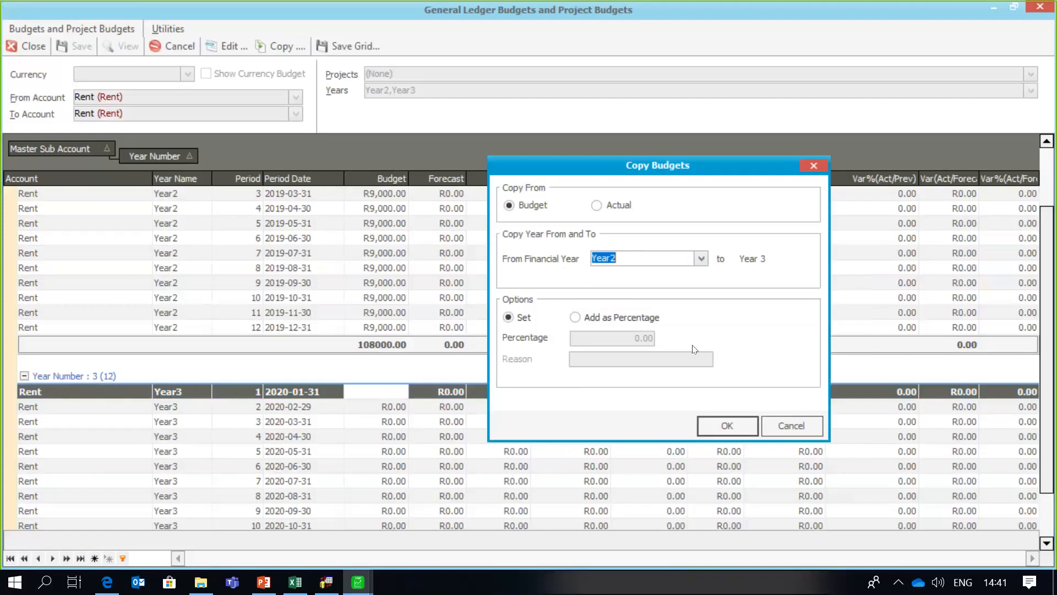
left_click(725, 421)
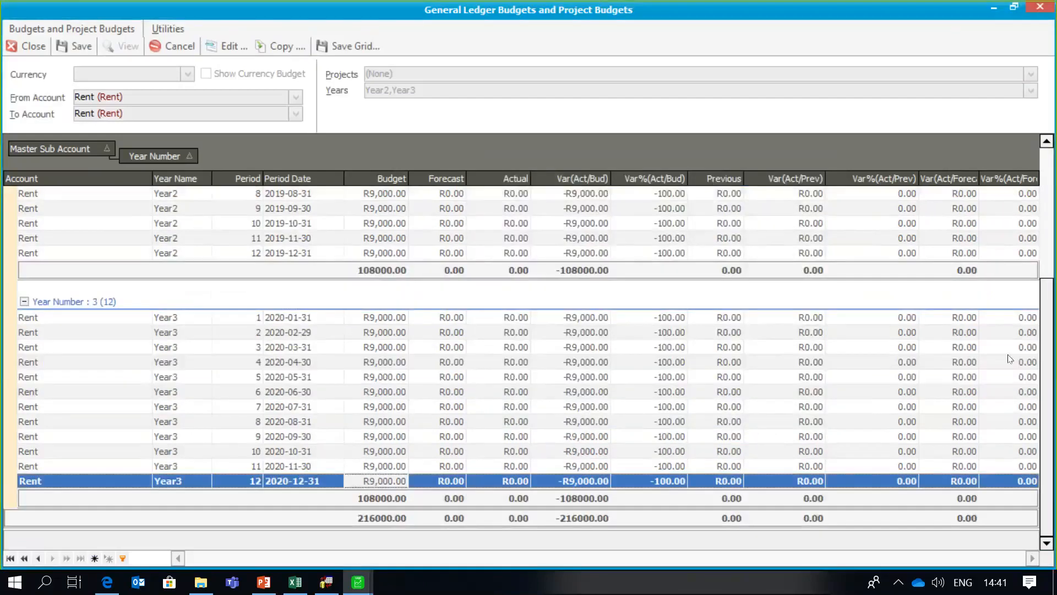
- Check the Year3 periods now show R9,000.00 and save the budgets
left_click_drag(1046, 370, 1045, 243)
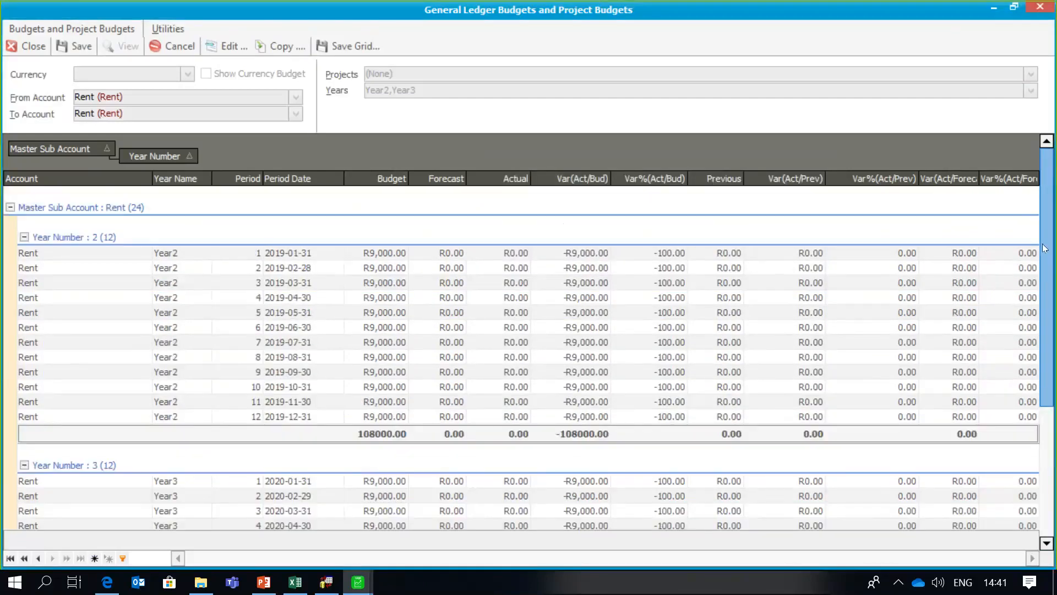
scroll(1044, 259, "down", 1)
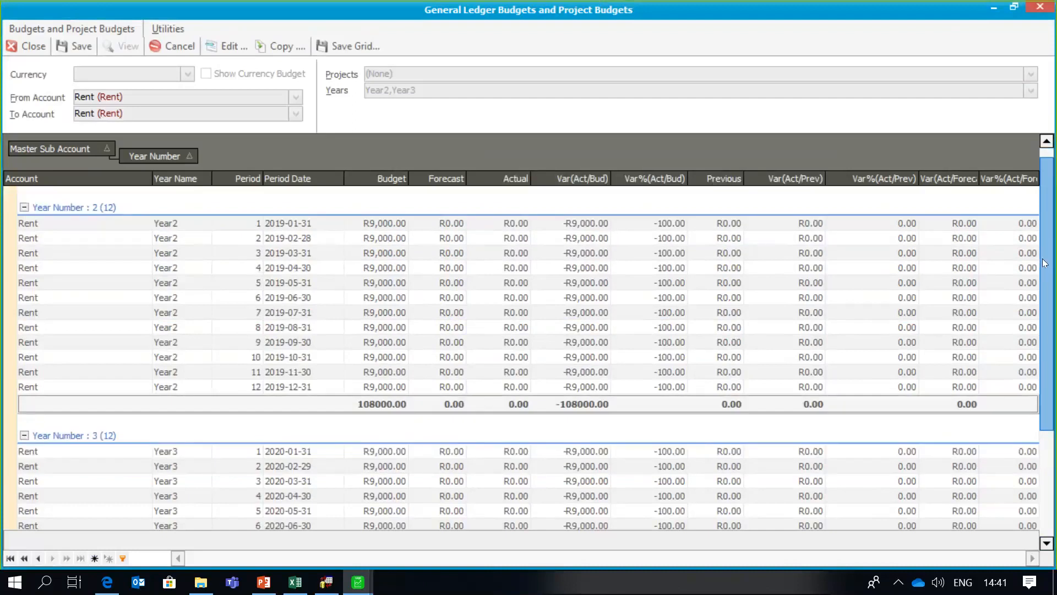
left_click_drag(1044, 263, 1045, 281)
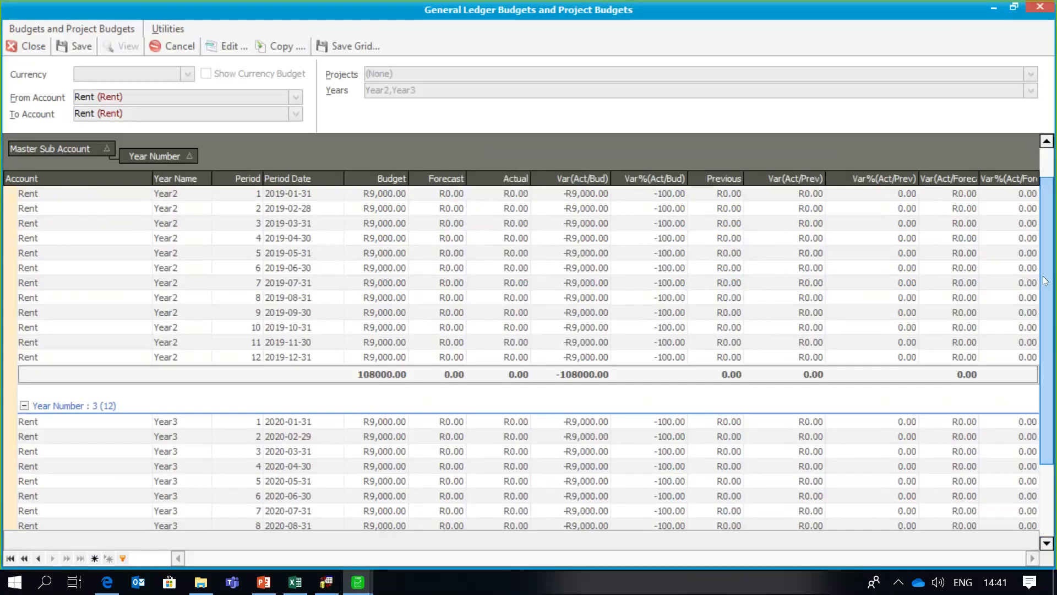
left_click(81, 44)
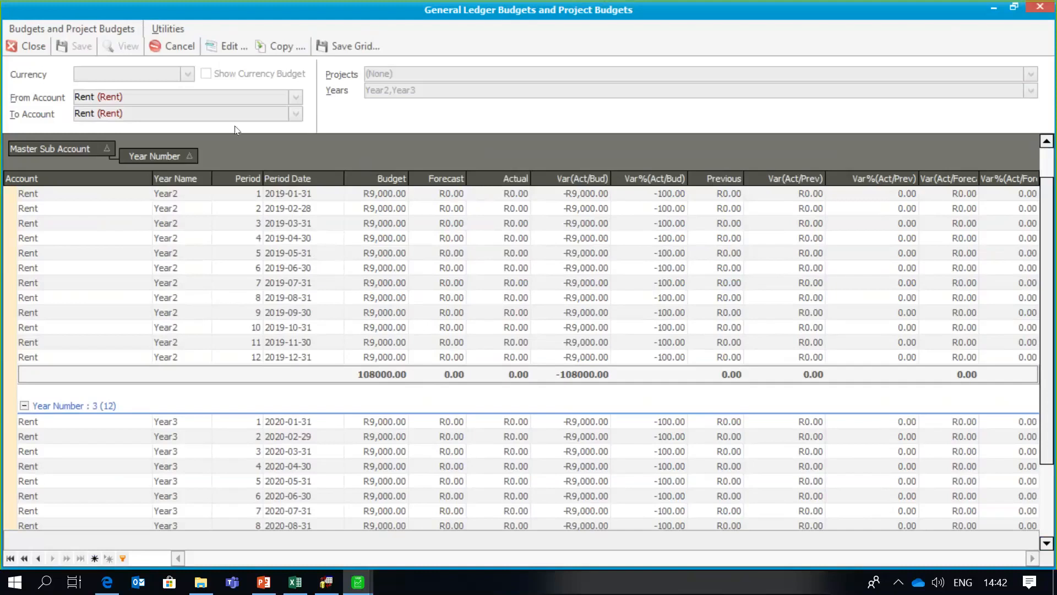
- Close the budgets window and go to Data Import in the navigation tree
left_click(35, 45)
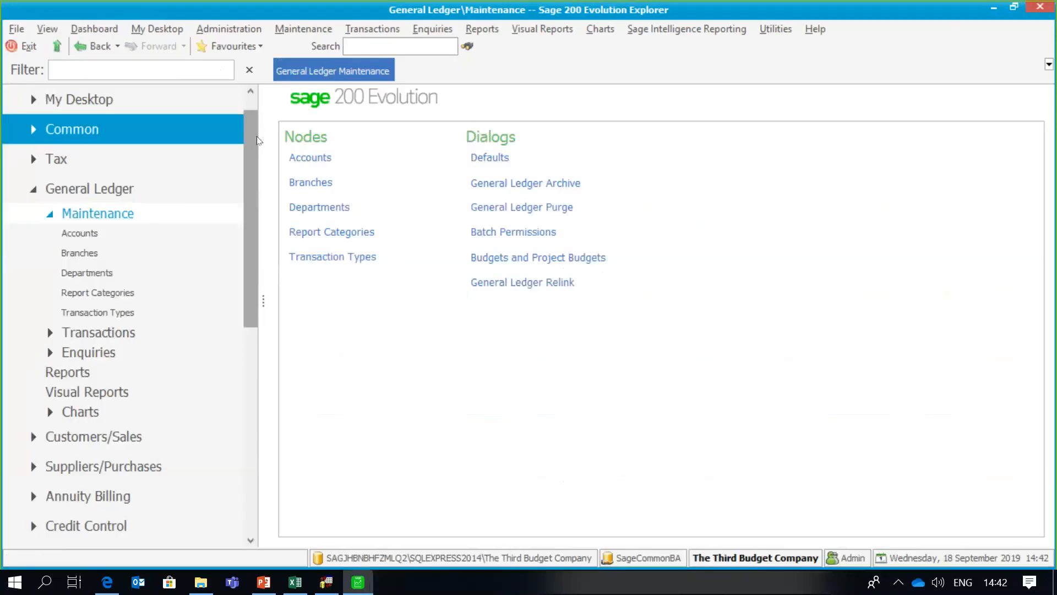
left_click_drag(255, 141, 244, 386)
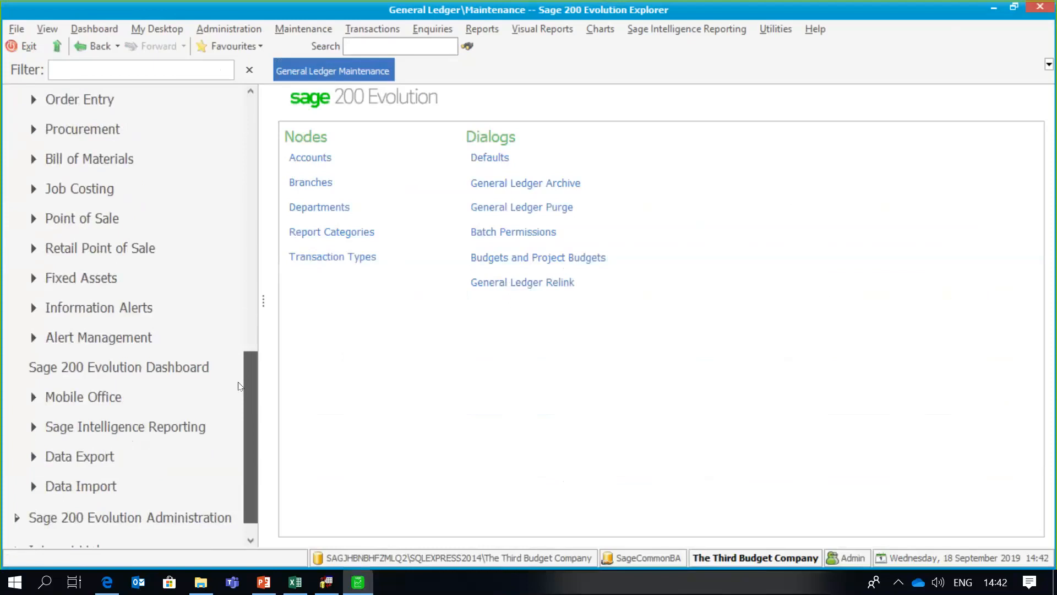
left_click(110, 482)
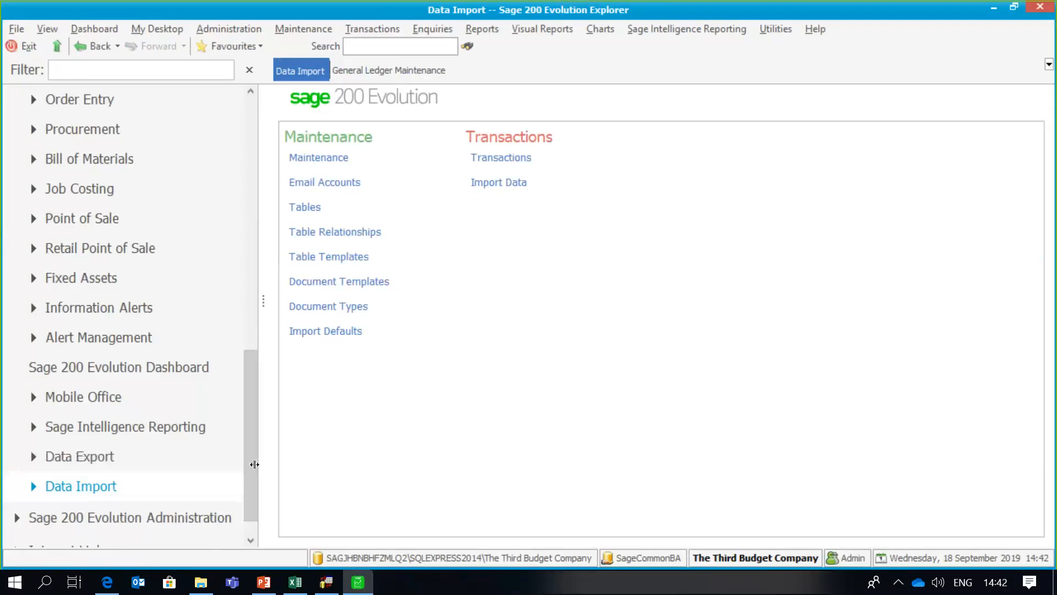
- Launch EvolutionDDS from the Sage EvolutionV920Current folder in File Explorer
left_click(200, 582)
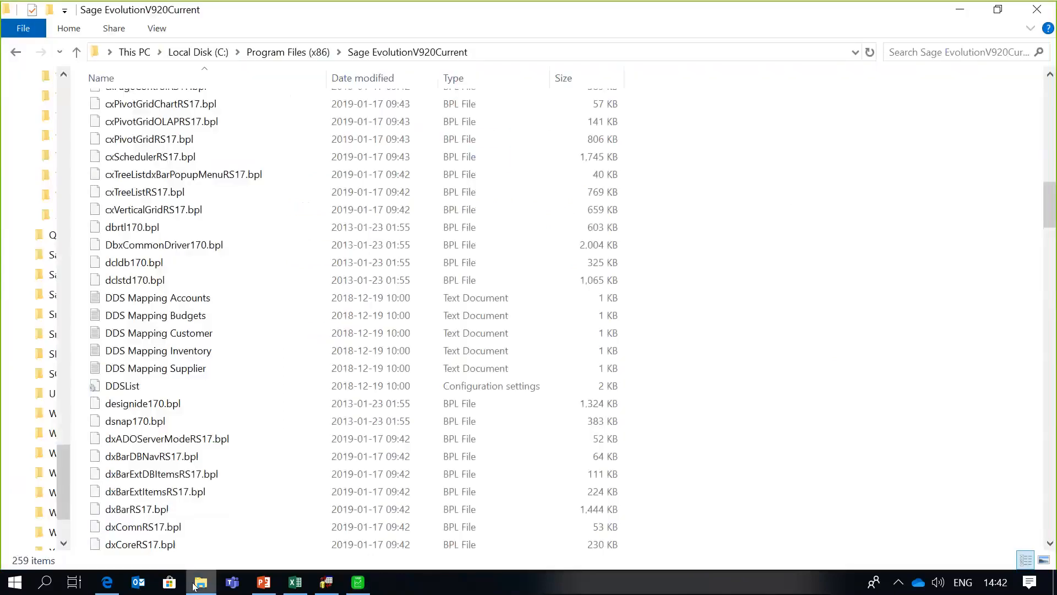
left_click_drag(1048, 214, 1048, 286)
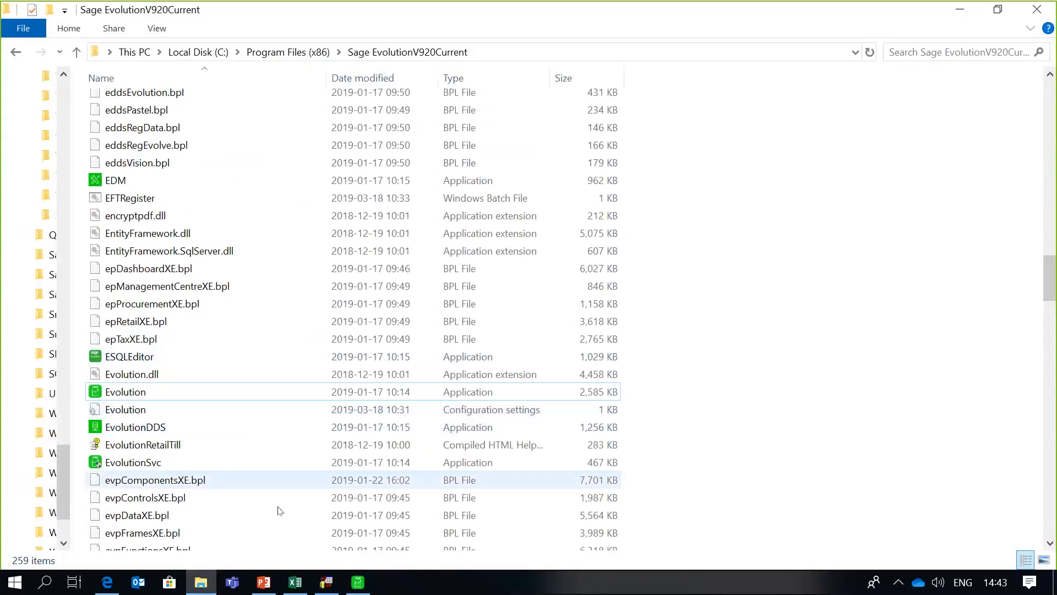
left_click(327, 583)
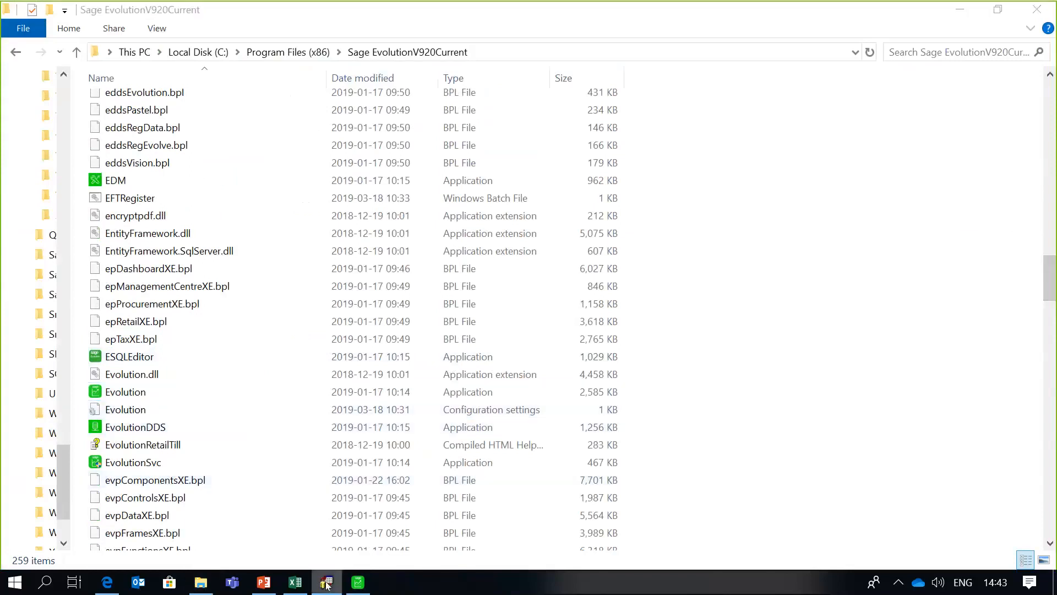
left_click(967, 17)
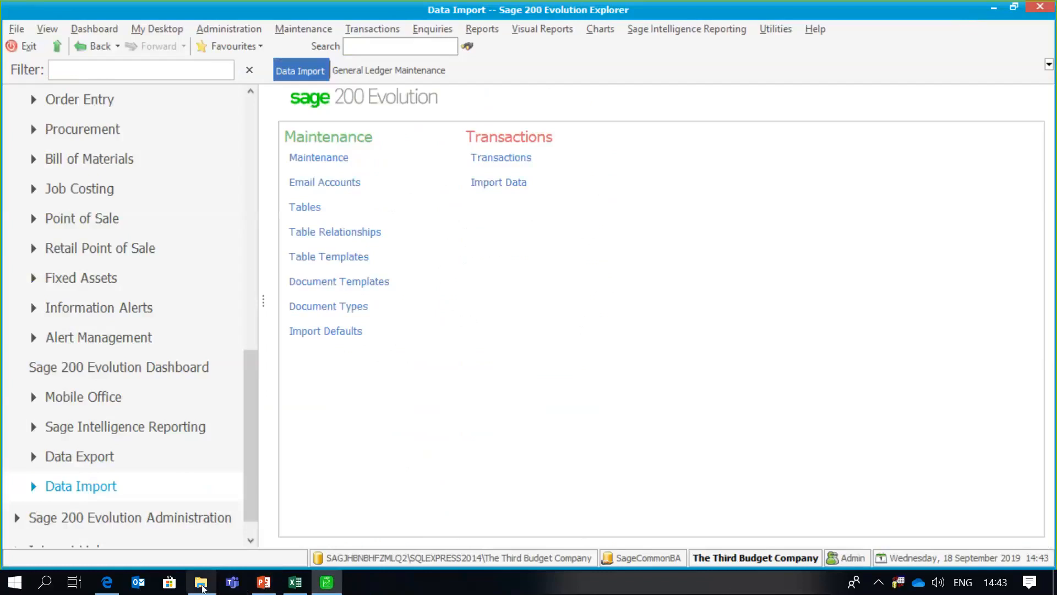
left_click(201, 583)
double_click(196, 427)
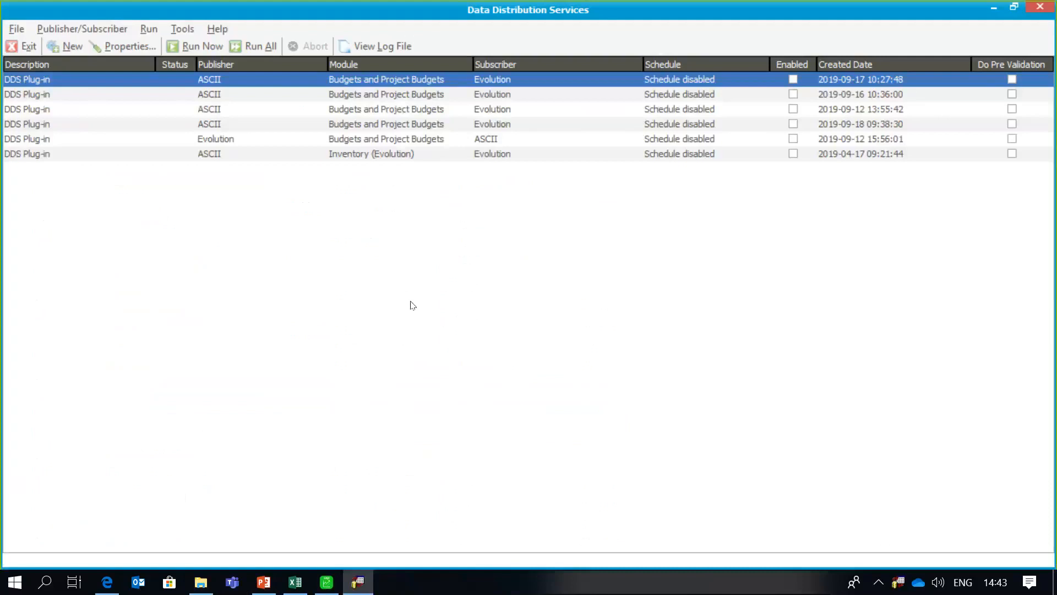
- Start a new DDS plug-in with ASCII as the publisher package
left_click(71, 48)
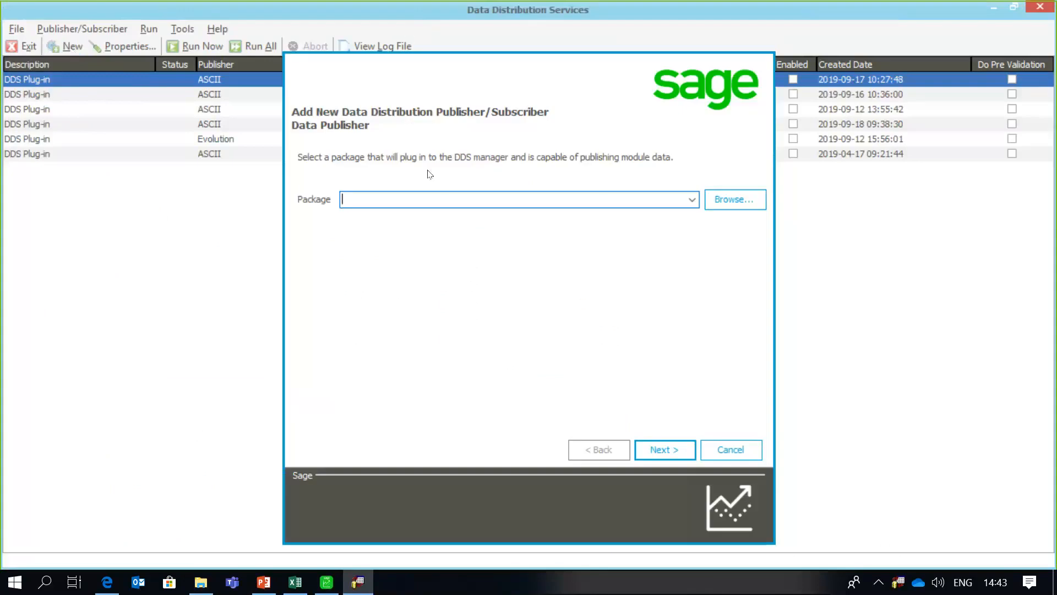
left_click(736, 199)
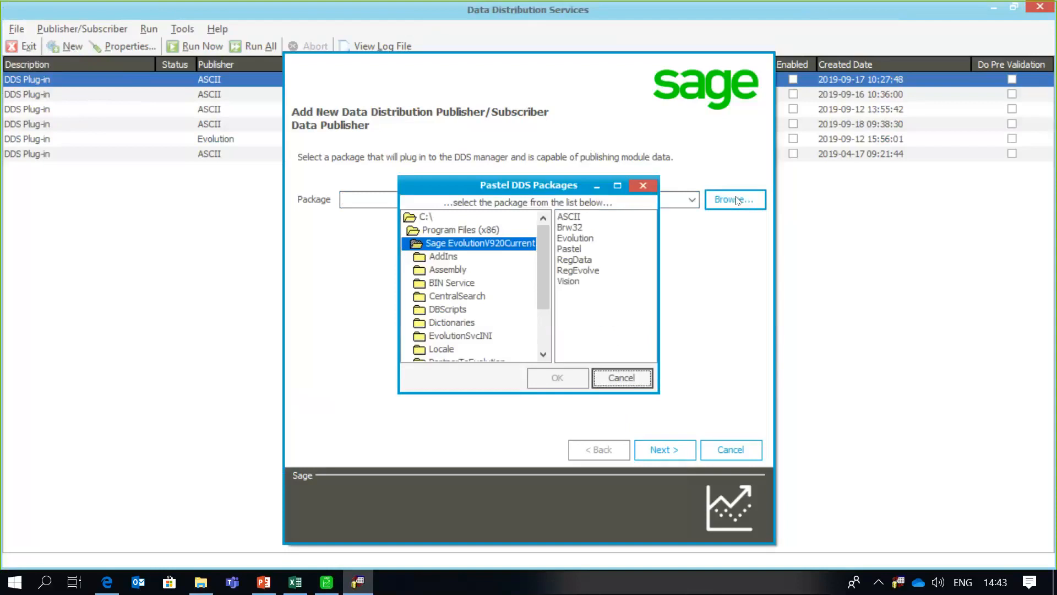
left_click(570, 217)
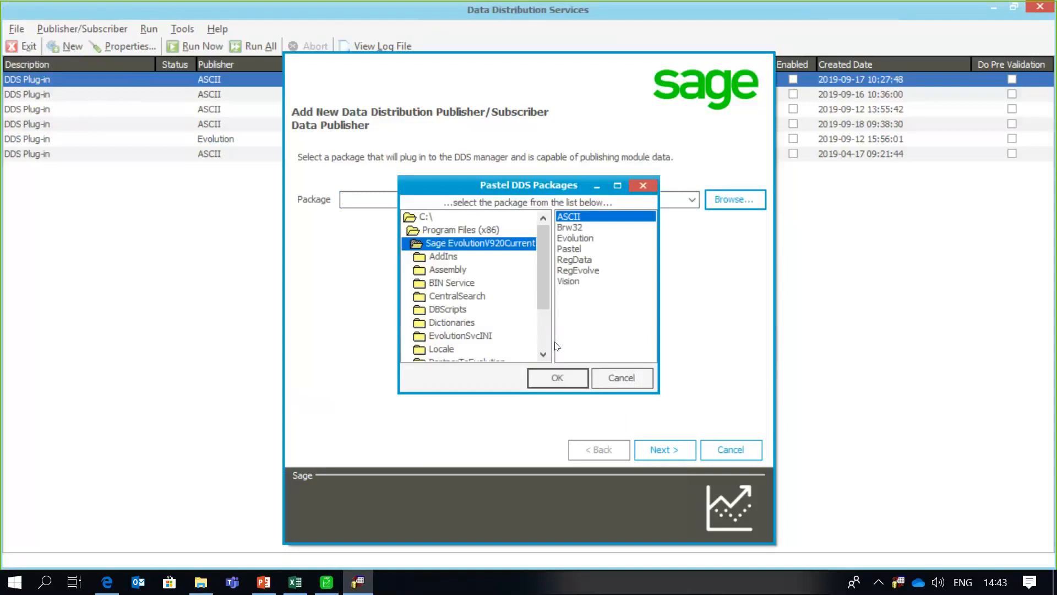
left_click(557, 378)
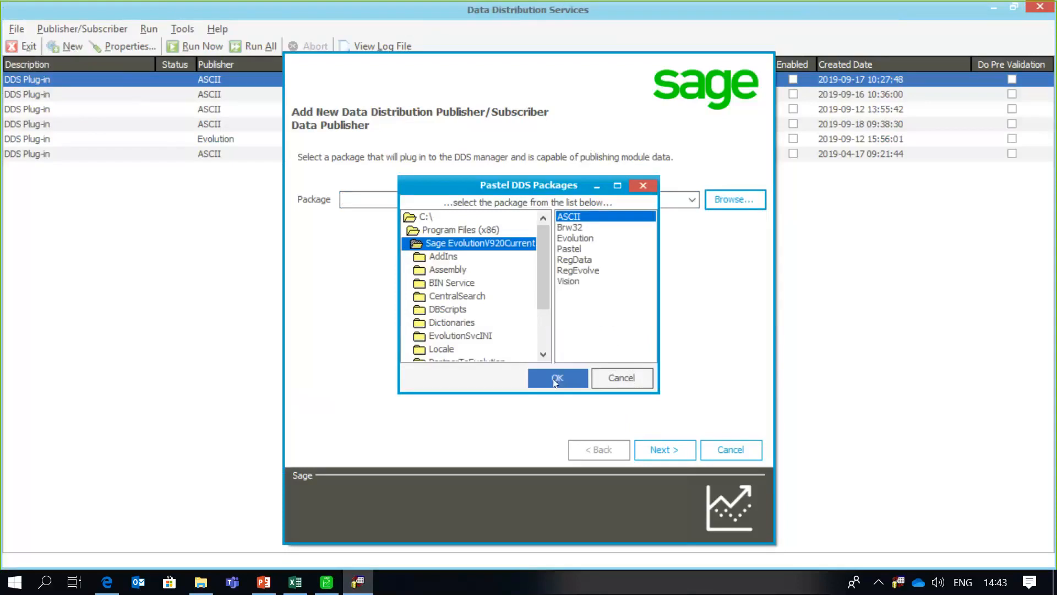
- Choose Budgets and Project Budgets as the module to publish
left_click(658, 442)
left_click(658, 442)
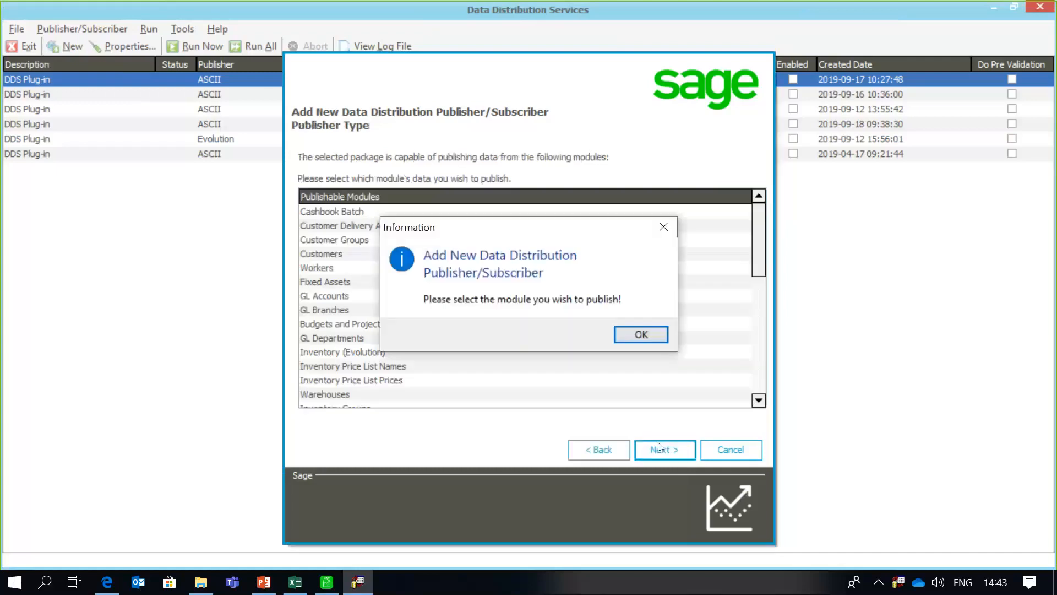
left_click(653, 338)
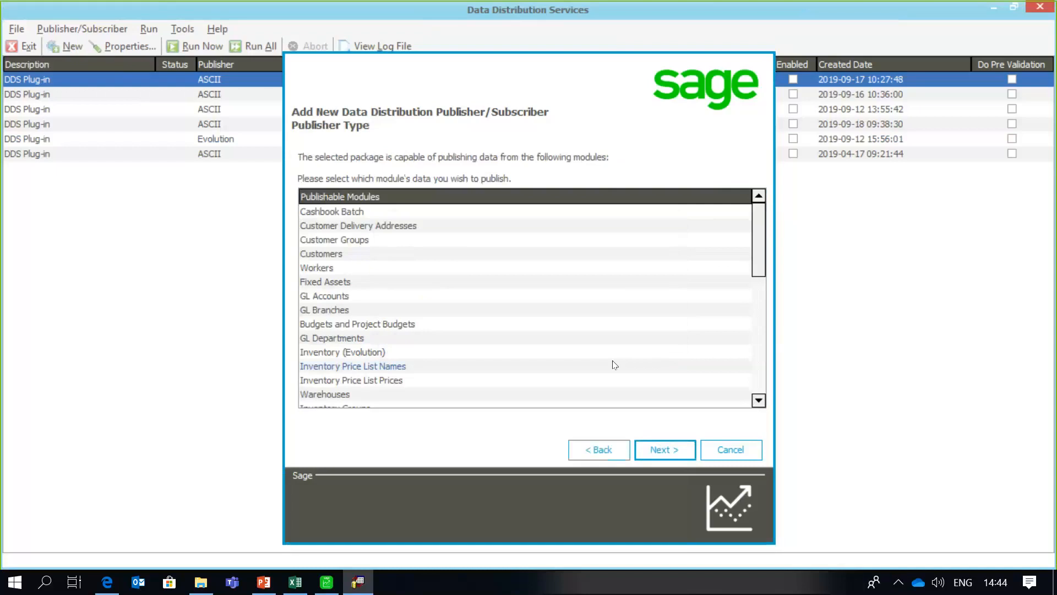
left_click(457, 325)
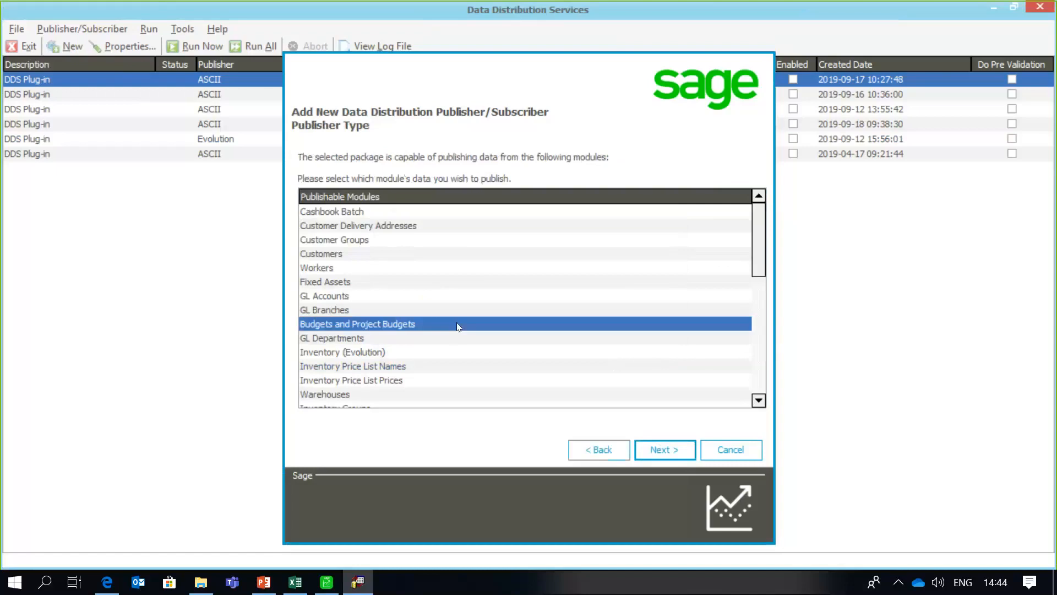
left_click(645, 449)
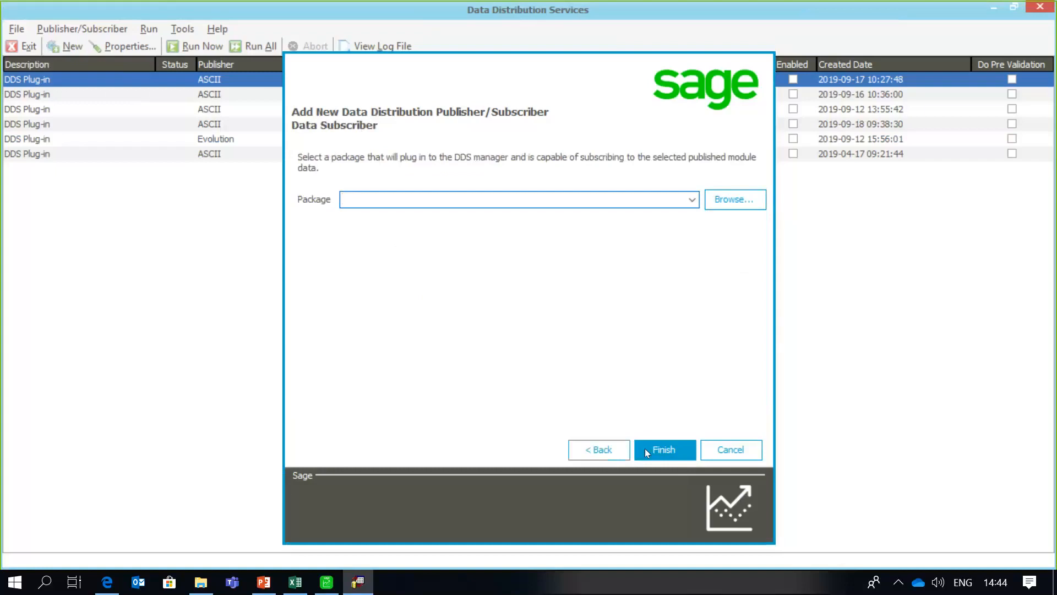
- Set Evolution as the subscriber package and finish creating the plug-in
left_click(728, 198)
left_click(589, 240)
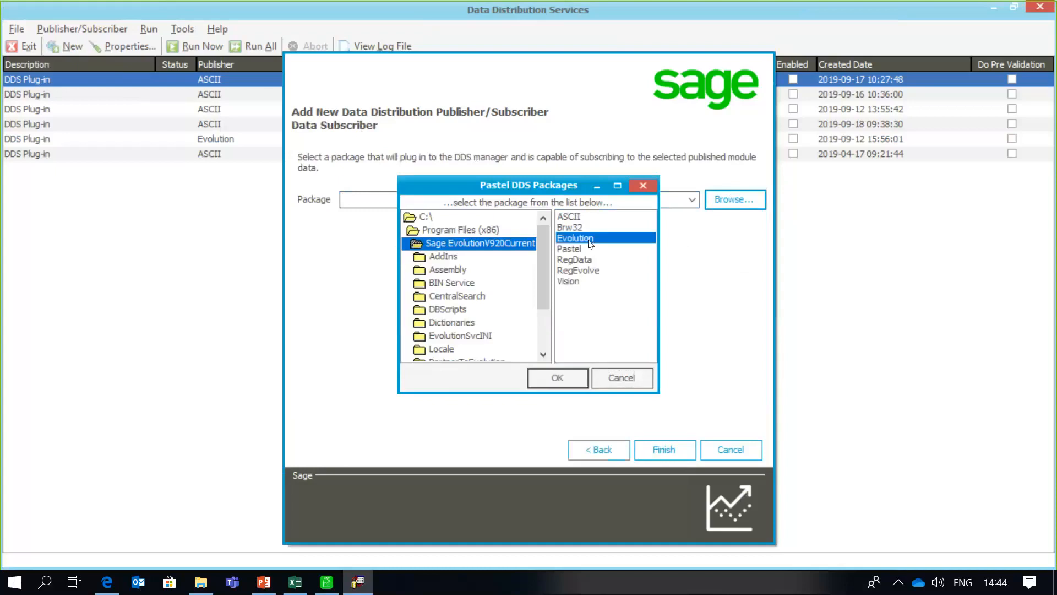
left_click(559, 376)
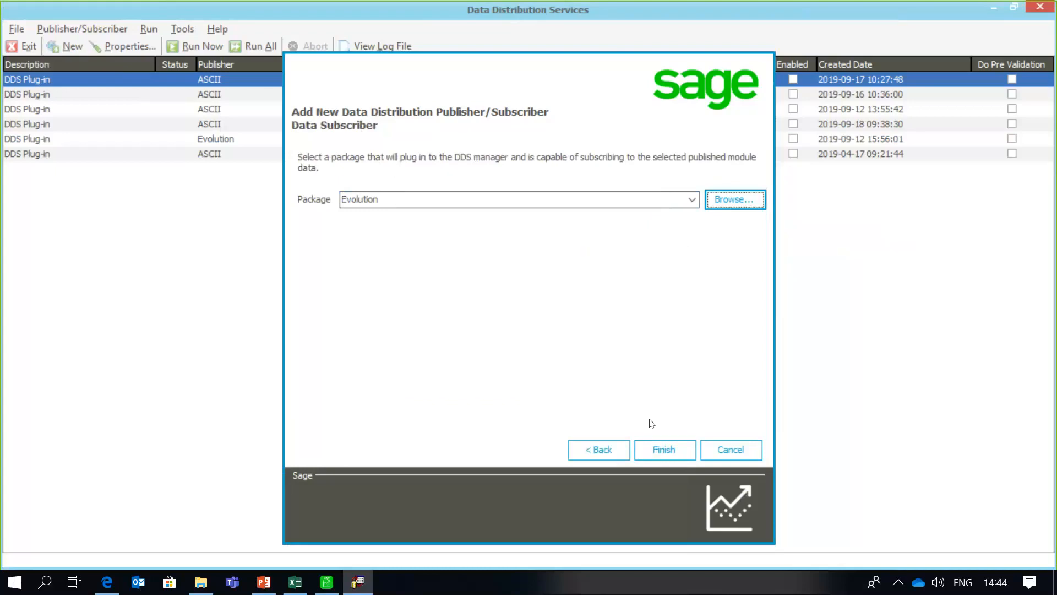
left_click(650, 449)
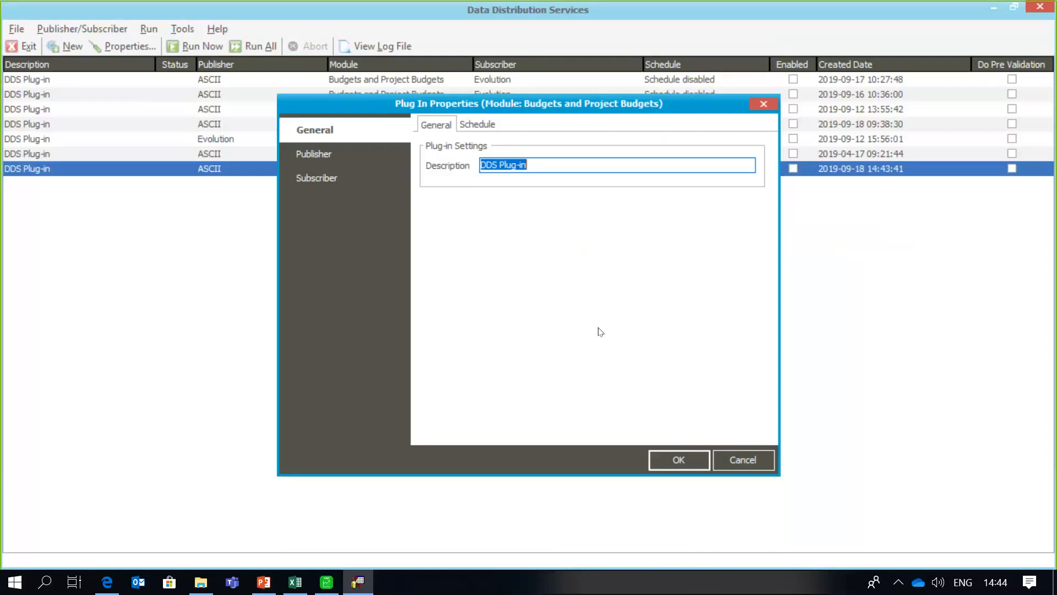
- View the plug-in's Publisher file settings, then bring the Budget1 CSV forward in Excel
left_click(330, 154)
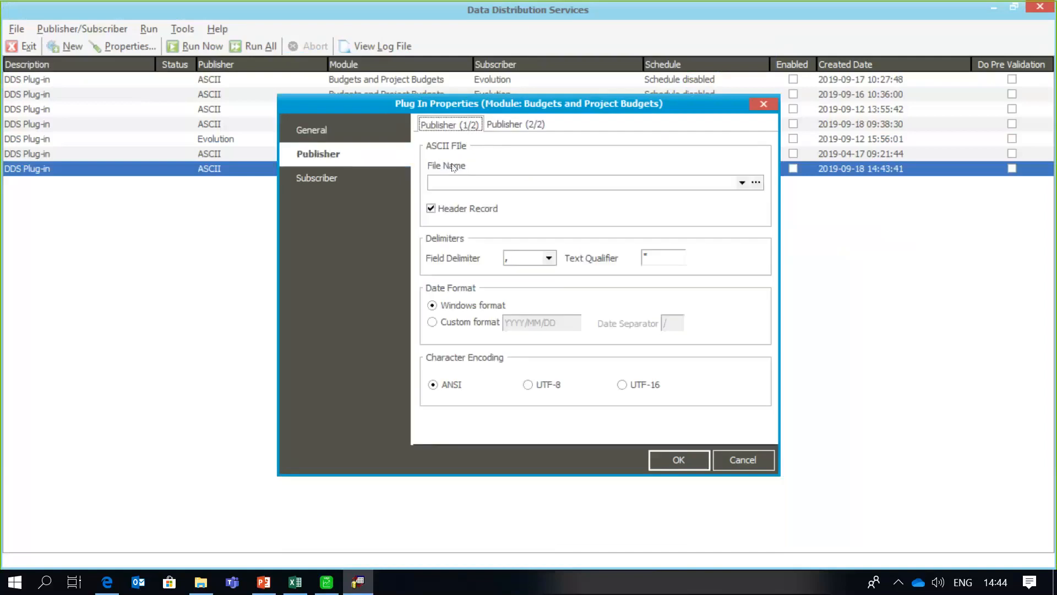
left_click(291, 586)
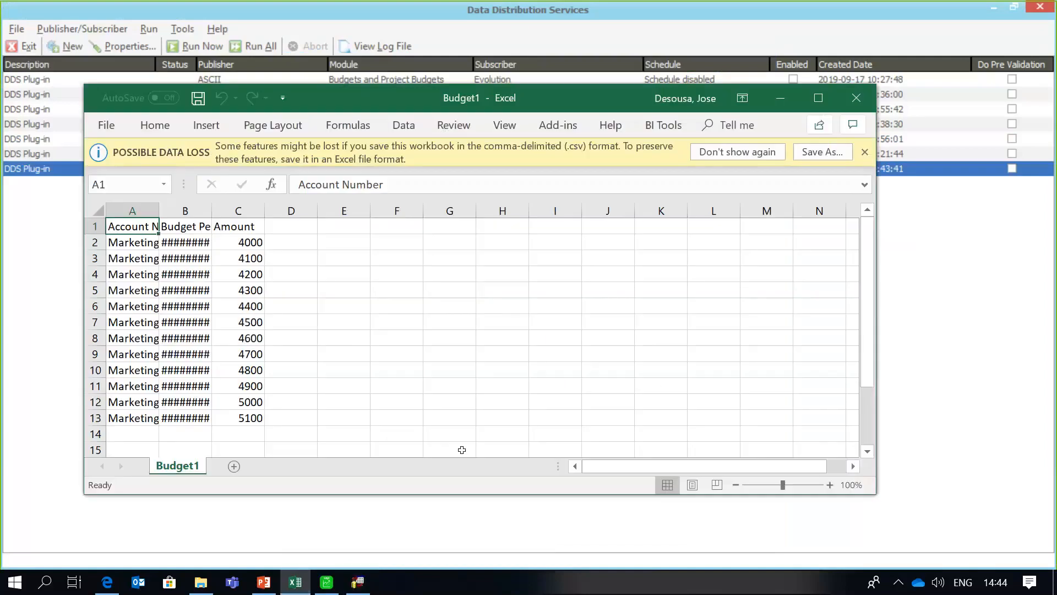
- Maximise Budget1, widen columns A and B to fit, and select cell A2
left_click(818, 98)
left_click(324, 172)
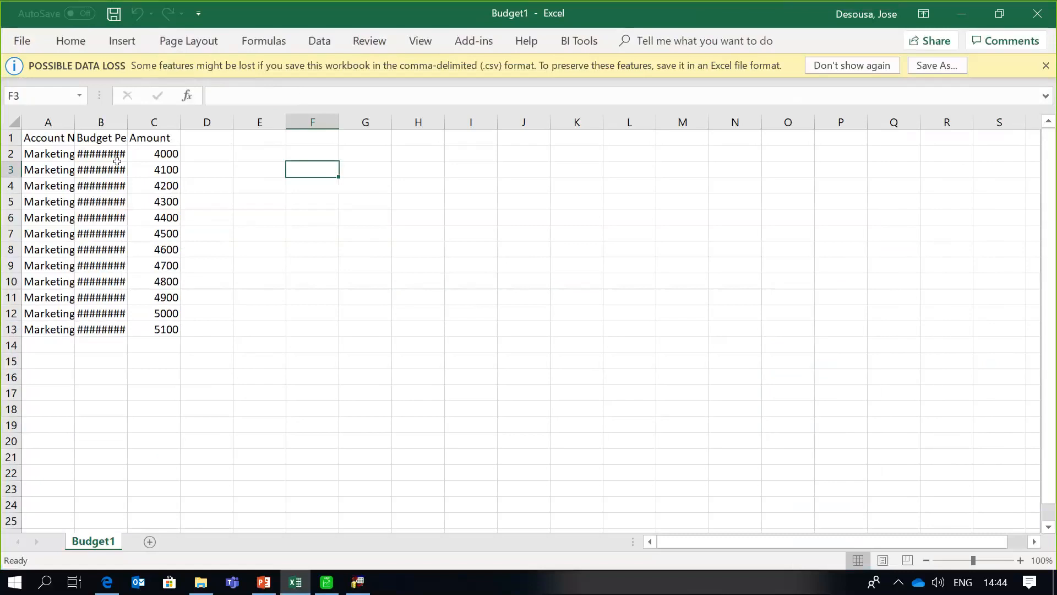
left_click_drag(74, 122, 122, 138)
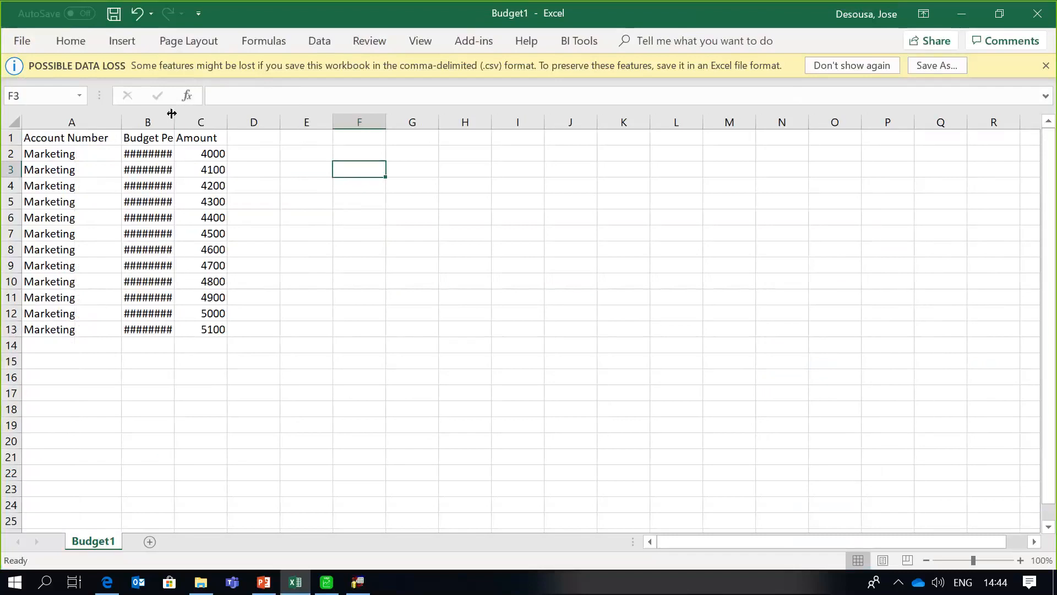
left_click_drag(173, 111, 333, 121)
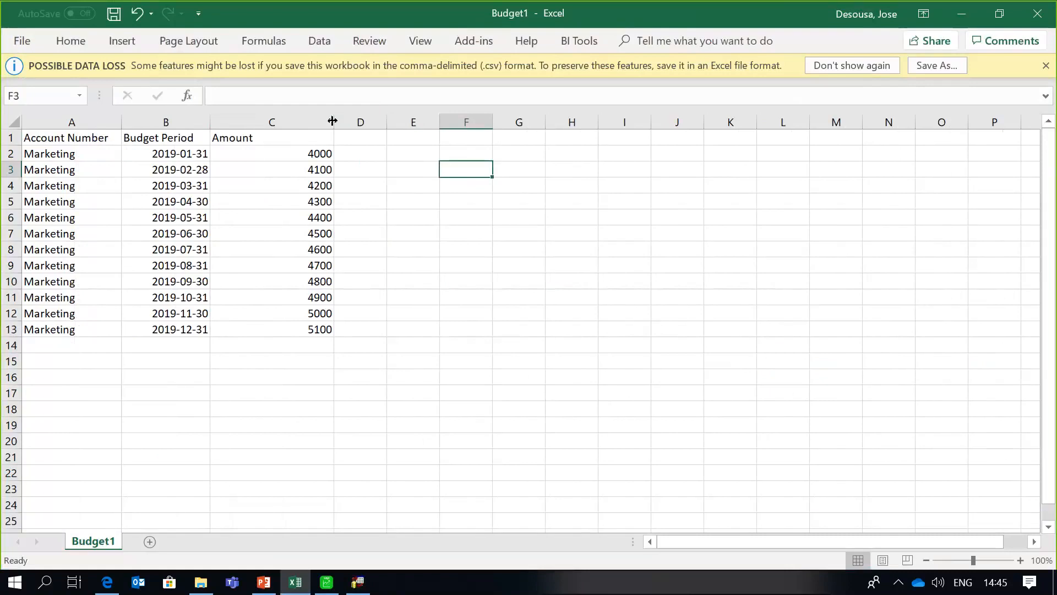
left_click(61, 155)
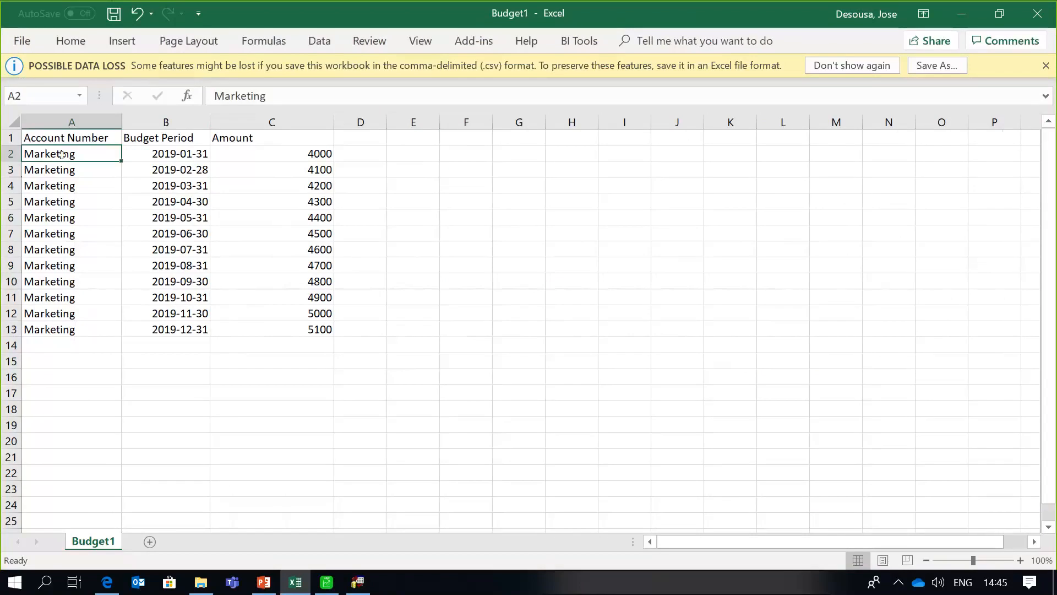
- Replace Marketing with Telephone in cells A2 to A13 and save Budget1
key("Delete")
type("Te")
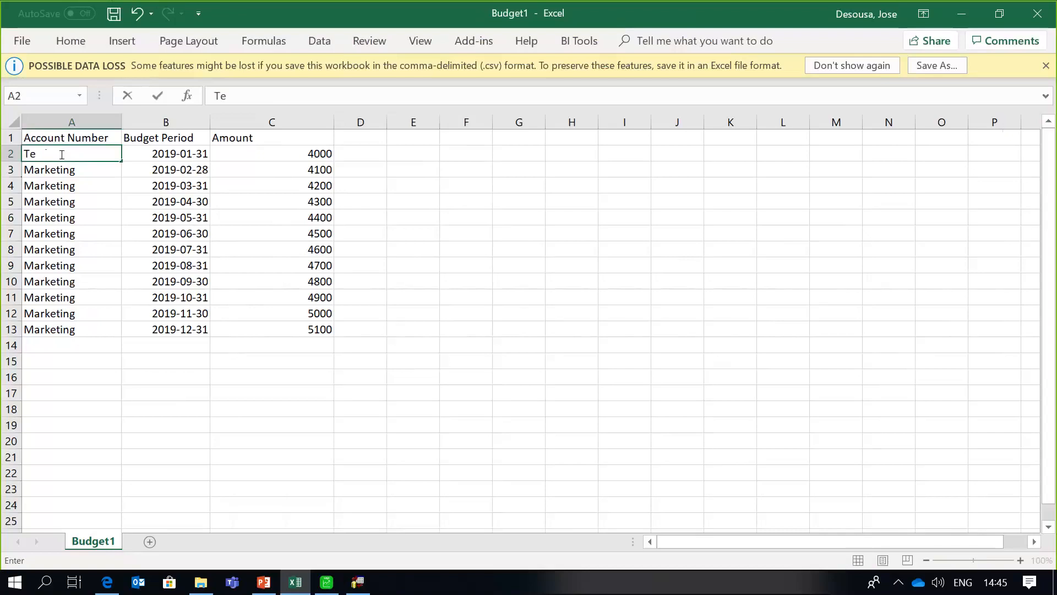
type("lephone")
key("Return")
left_click(91, 156)
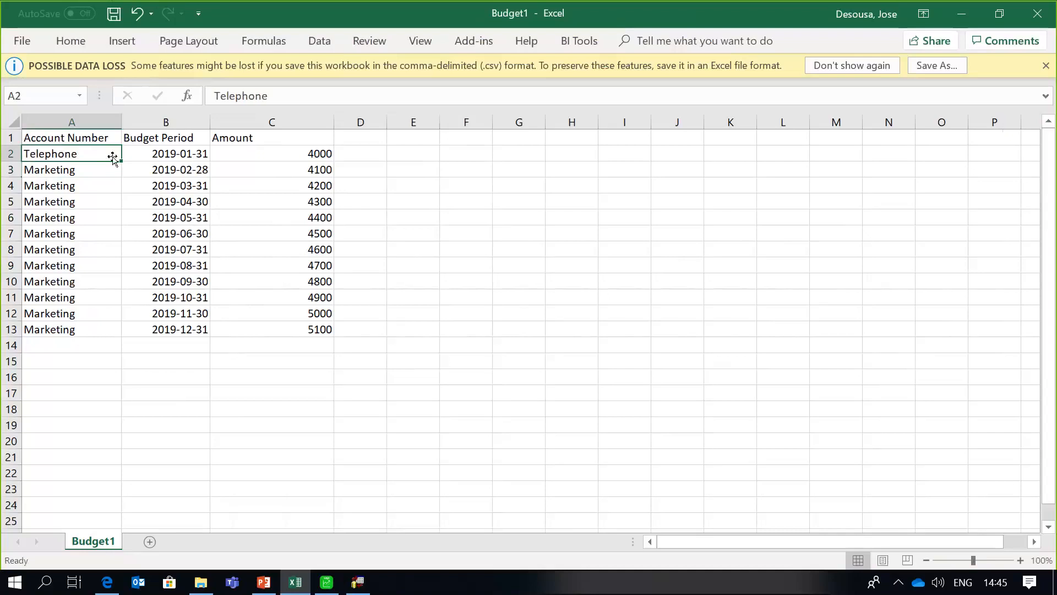
left_click_drag(121, 160, 111, 333)
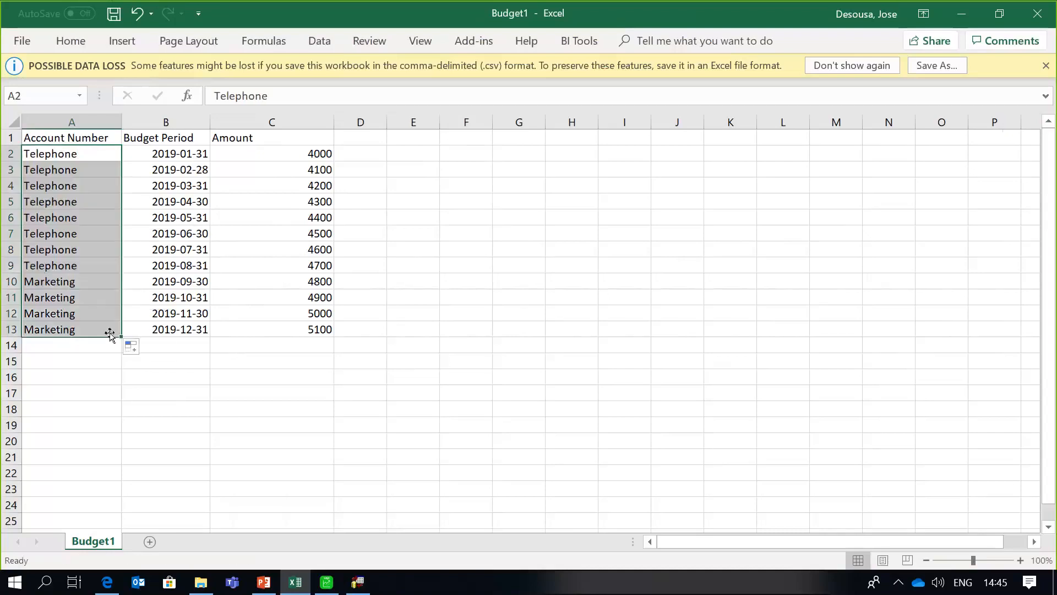
left_click(13, 43)
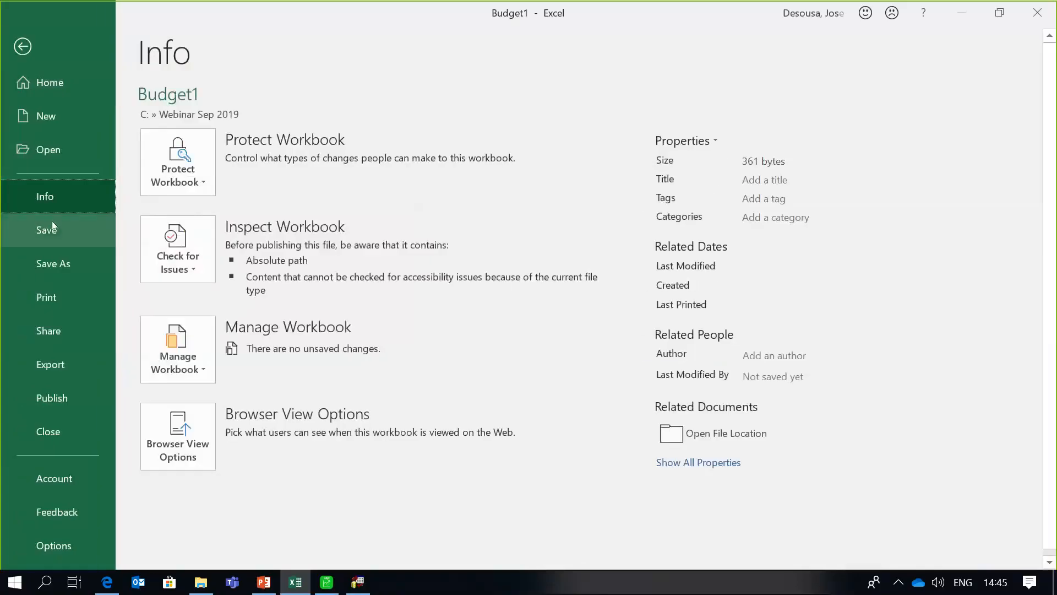
left_click(53, 227)
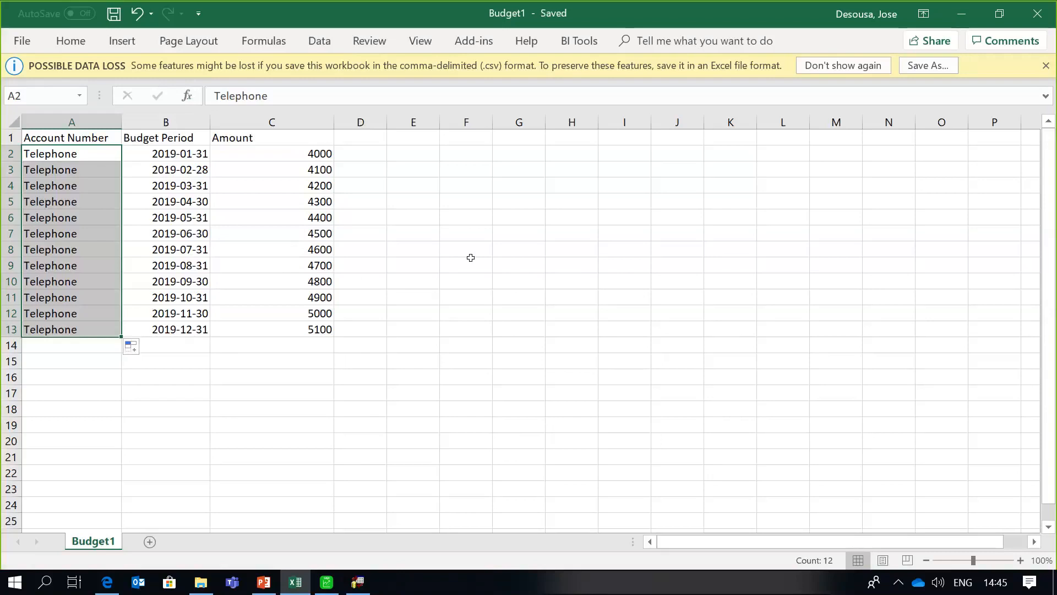
- Open the plug-in's field mapping page and compare it with the Budget1 columns
left_click(358, 583)
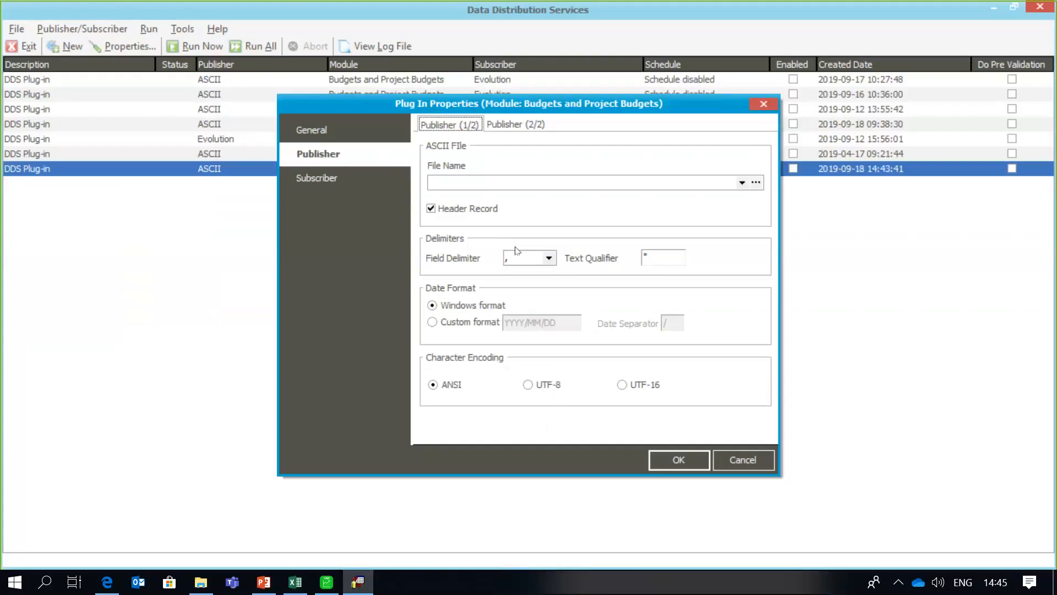
left_click(533, 130)
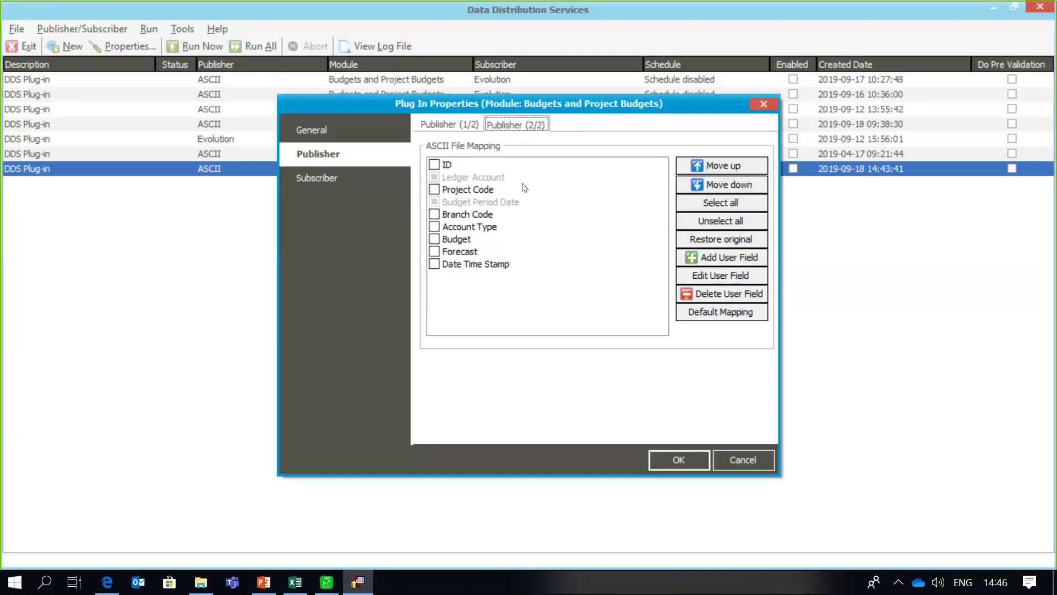
left_click(291, 584)
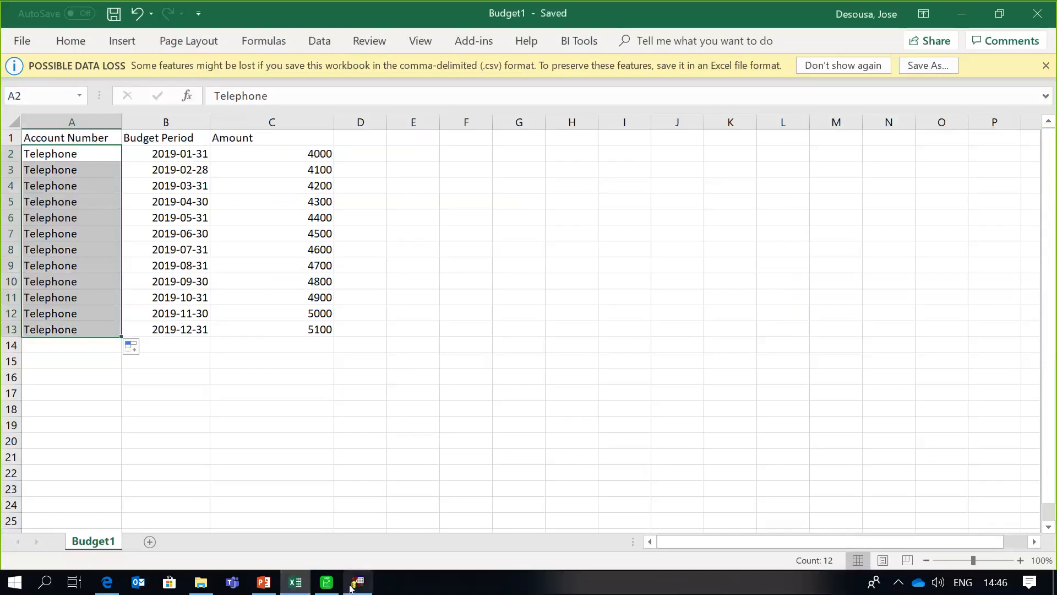
left_click(350, 588)
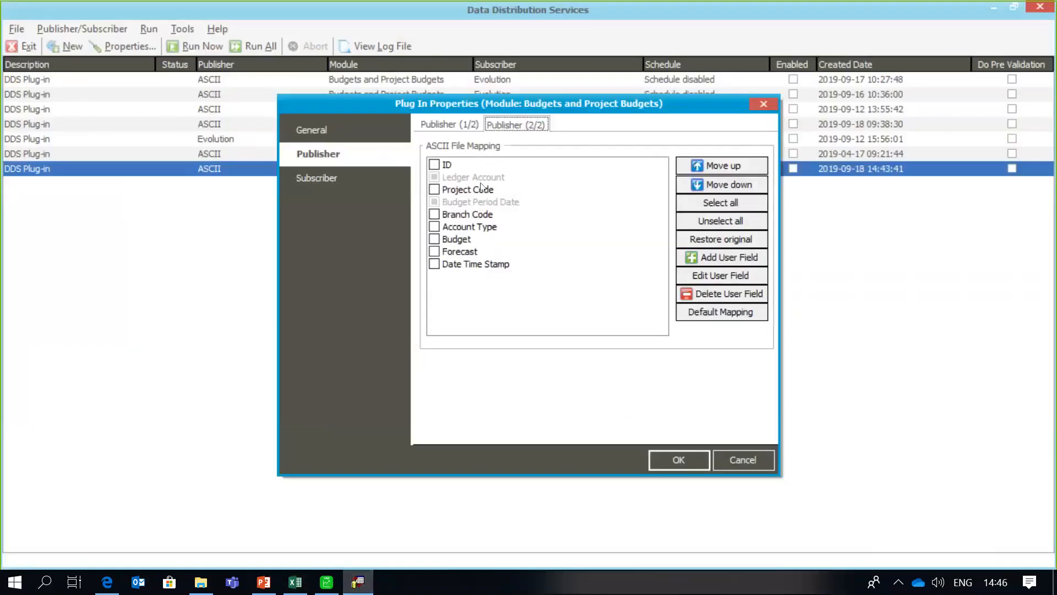
- Move Ledger Account to first and Budget Period Date to second in the mapping
left_click(487, 179)
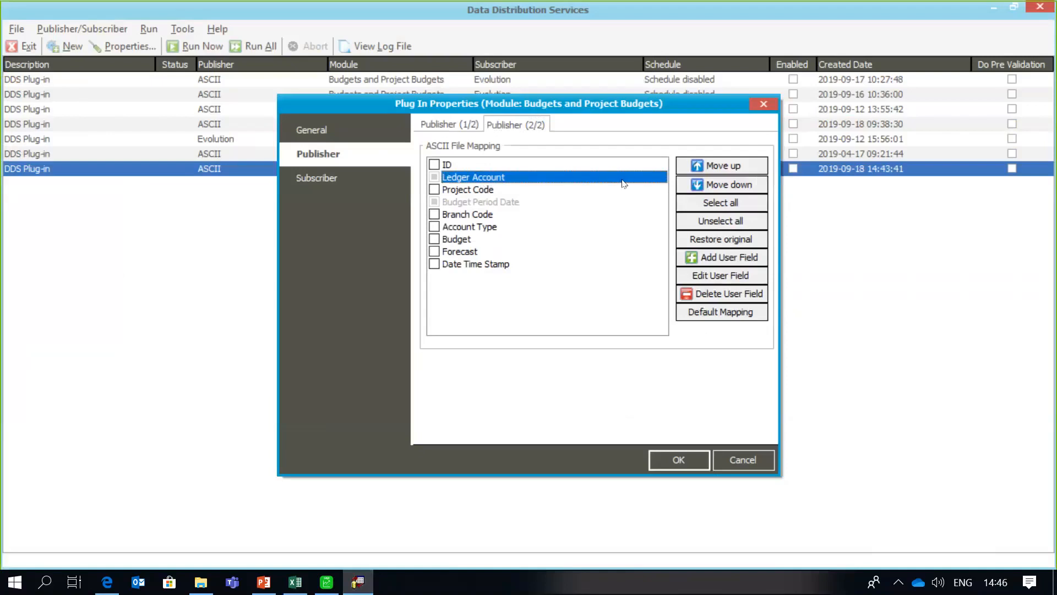
left_click(710, 172)
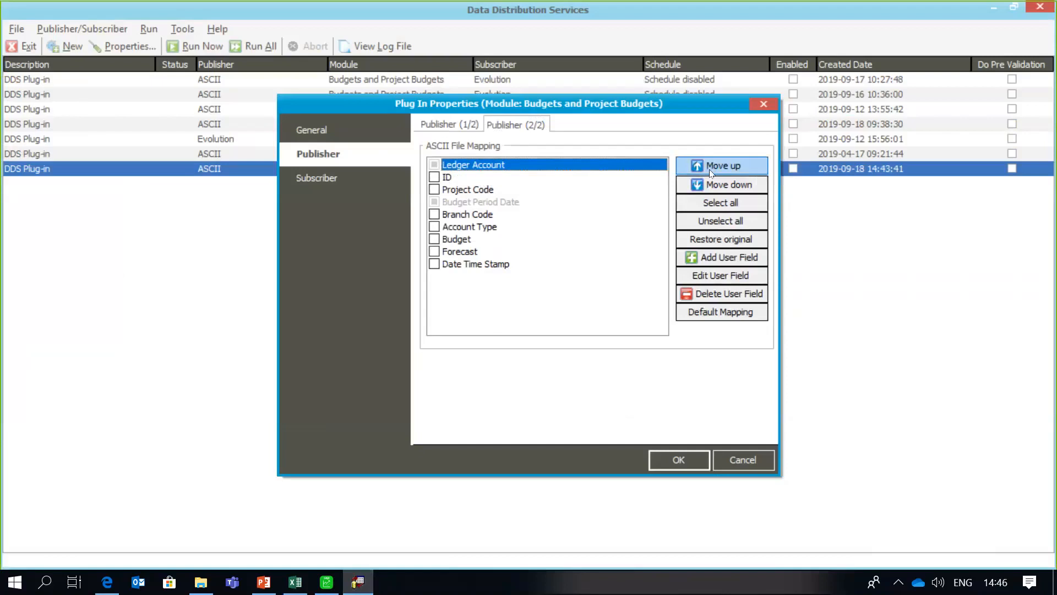
left_click(521, 202)
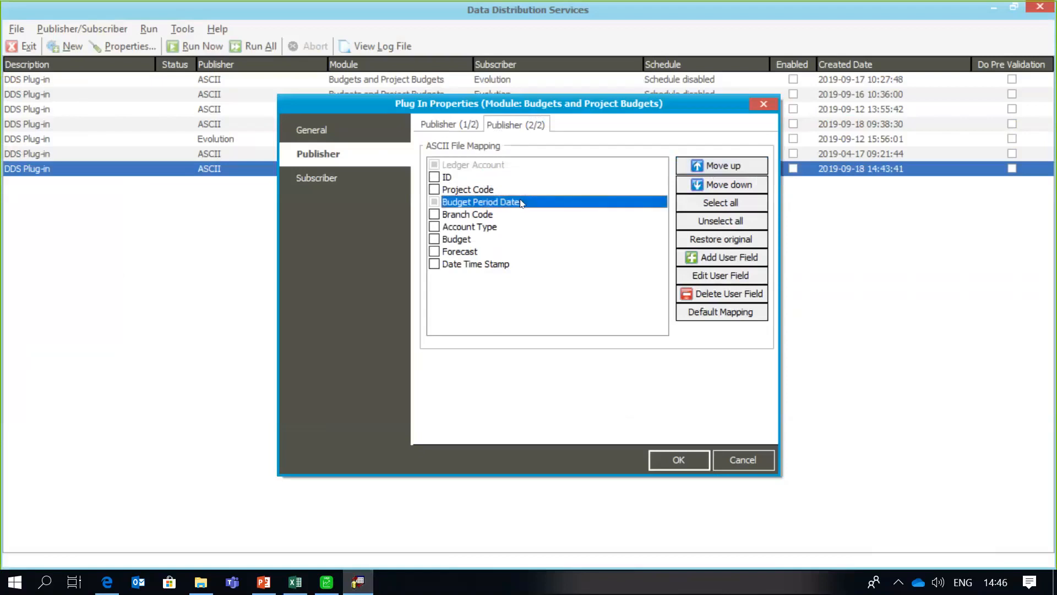
left_click(718, 169)
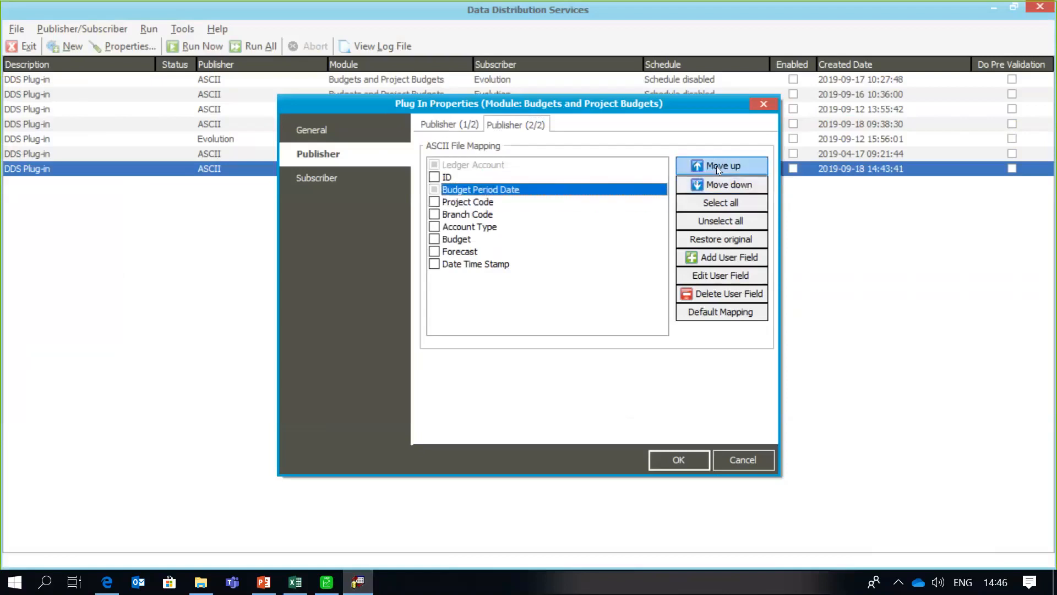
left_click(716, 166)
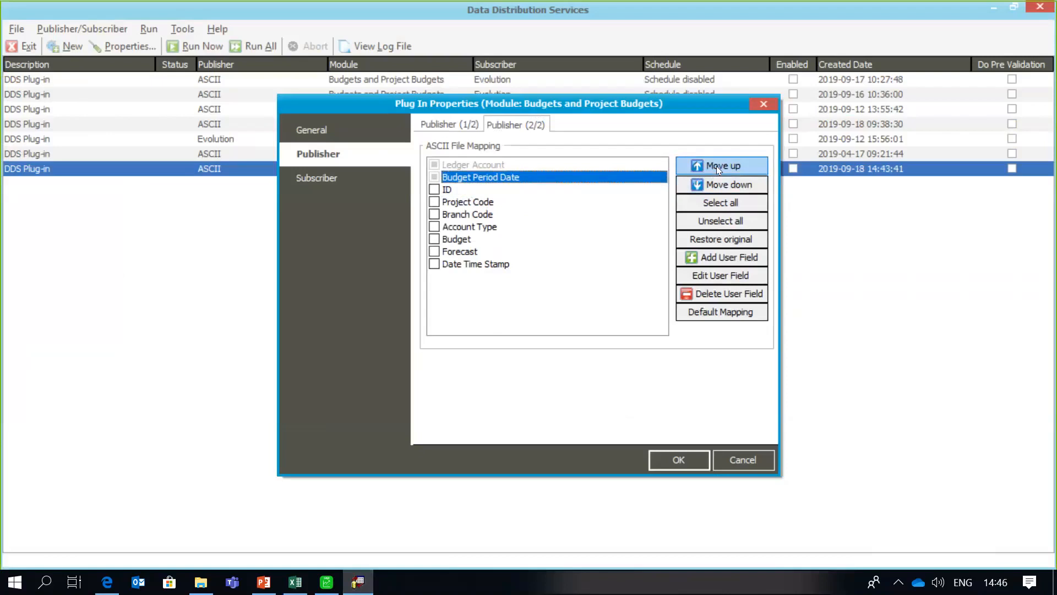
- Include Budget as the third mapped field, then return to the file and delimiter settings
left_click(435, 240)
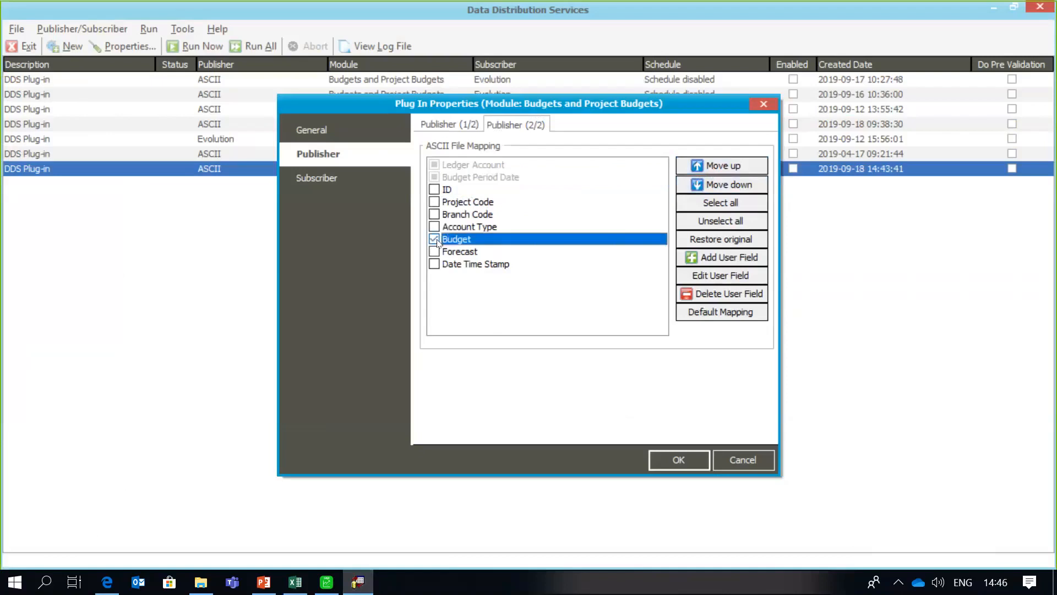
left_click(733, 173)
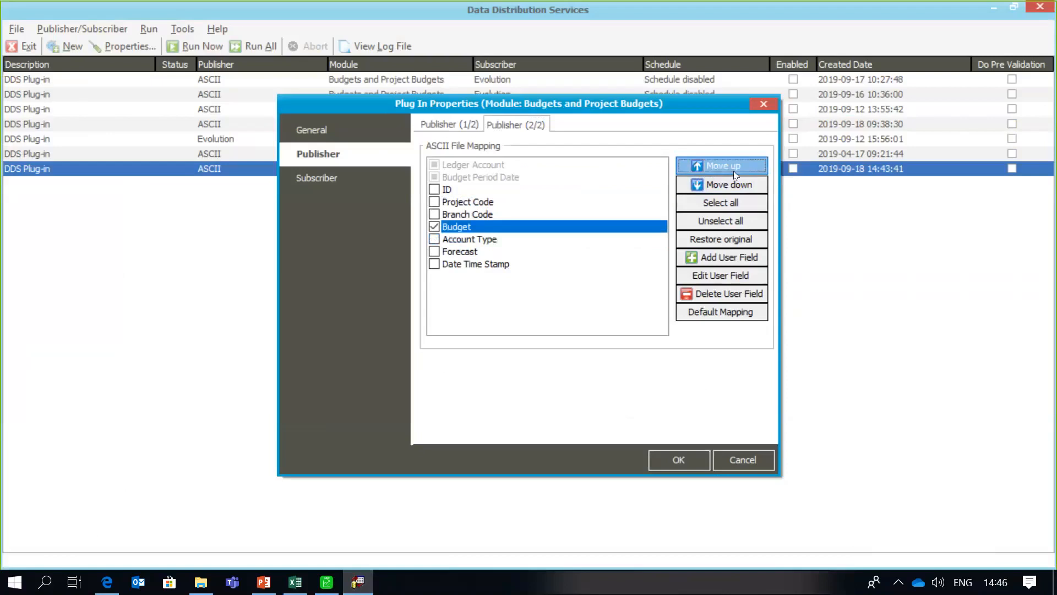
left_click(734, 174)
left_click(734, 174)
left_click(734, 174)
left_click(734, 174)
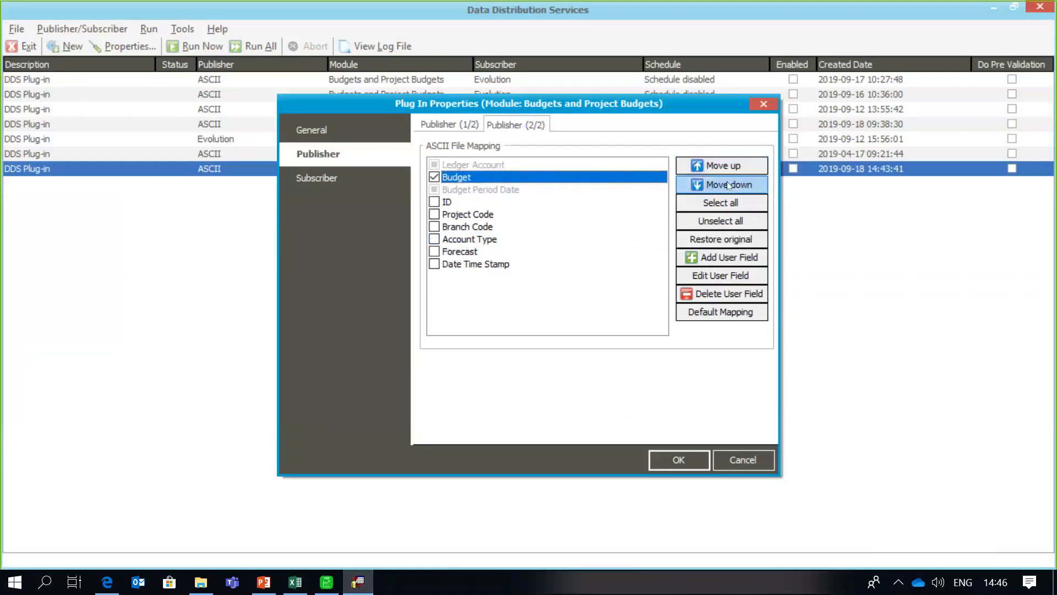
left_click(729, 185)
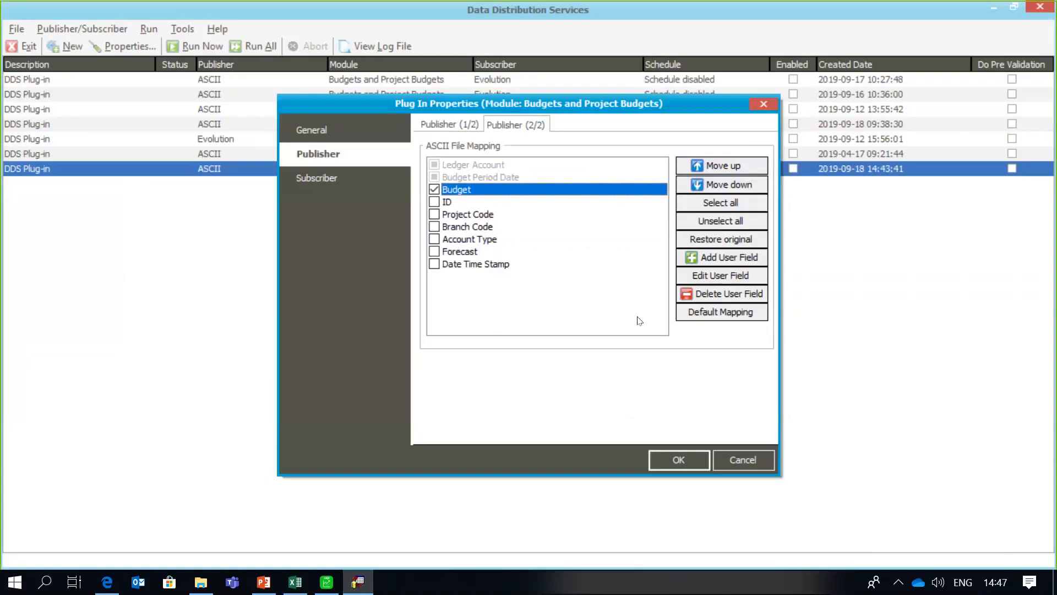
left_click(456, 130)
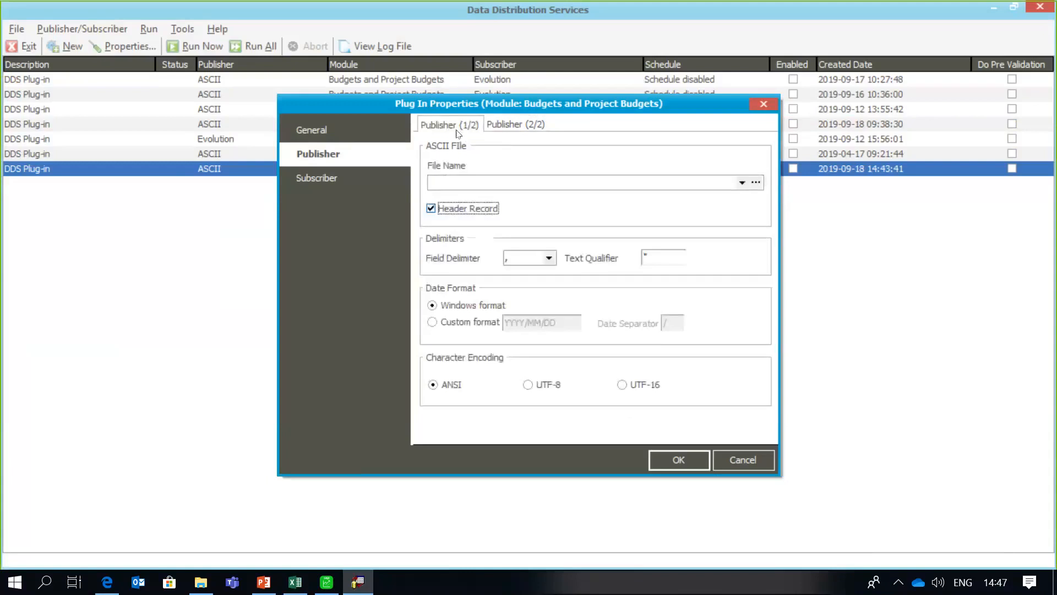
- Choose Budget1.csv as the Publisher import file, then go to the Subscriber connection page
left_click(752, 175)
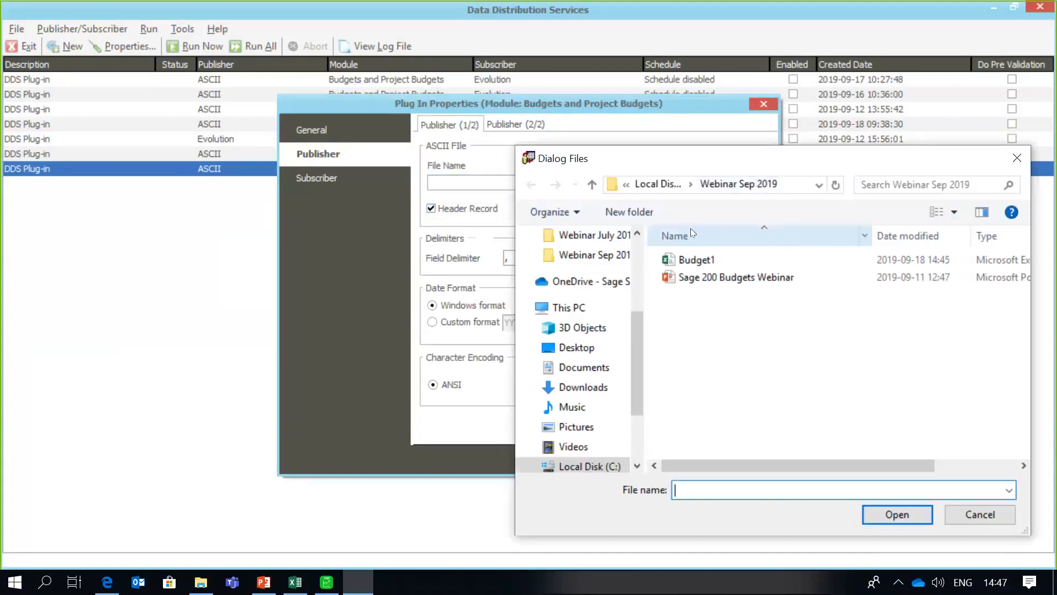
left_click(692, 262)
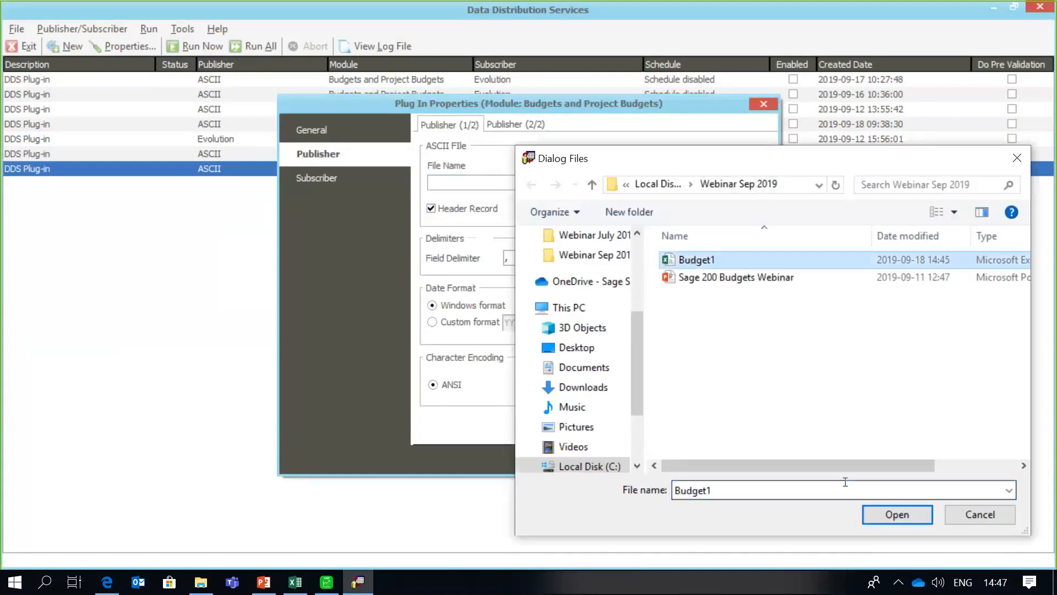
left_click(885, 521)
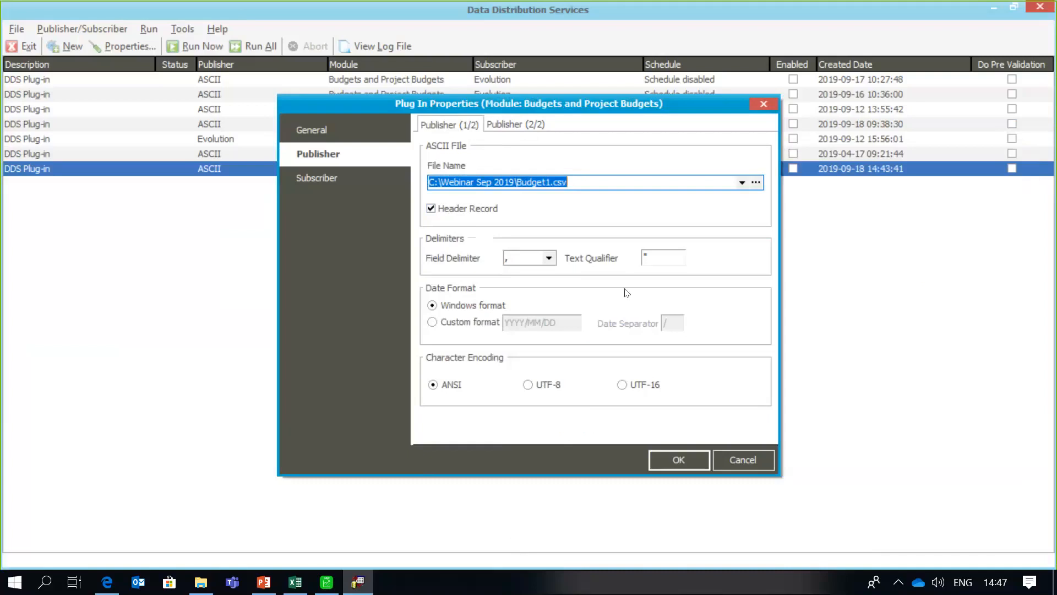
left_click(333, 182)
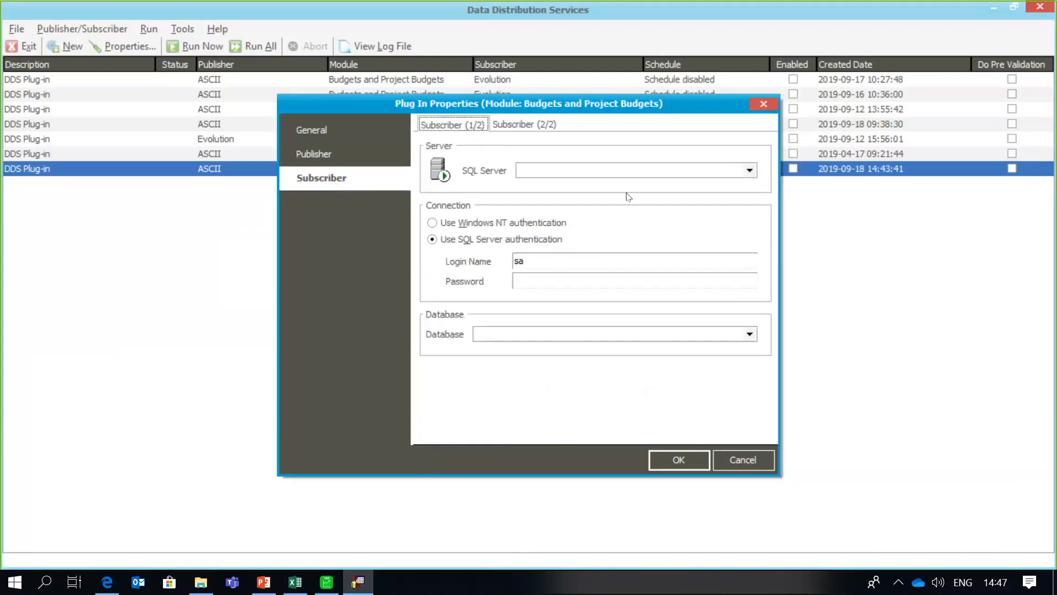
- Point the subscriber at SQLEXPRESS2014 with Windows NT authentication and The Third Budget Company database
left_click(755, 173)
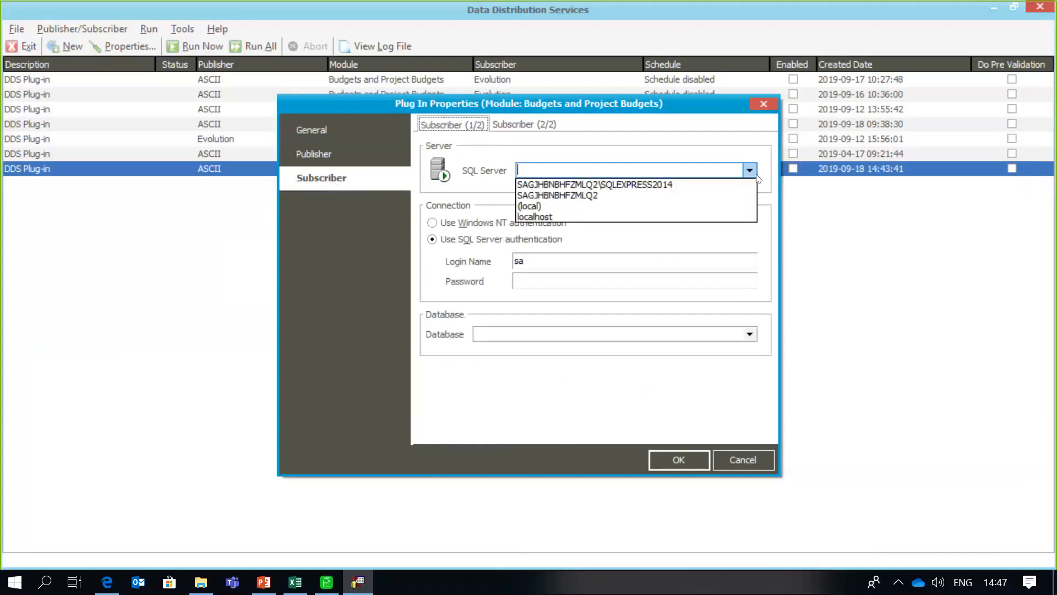
left_click(708, 185)
left_click(542, 222)
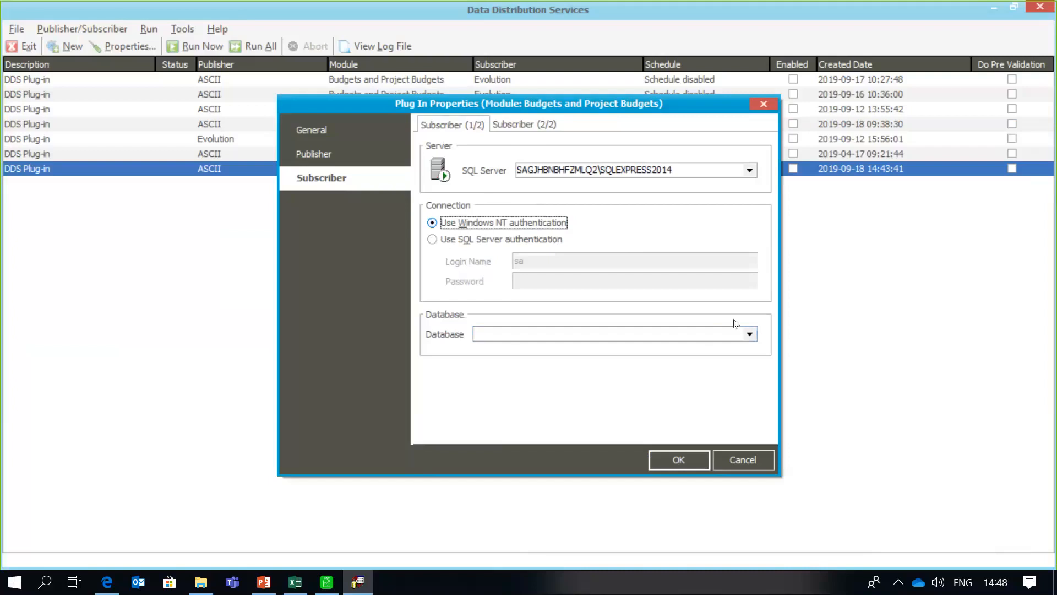
left_click(749, 335)
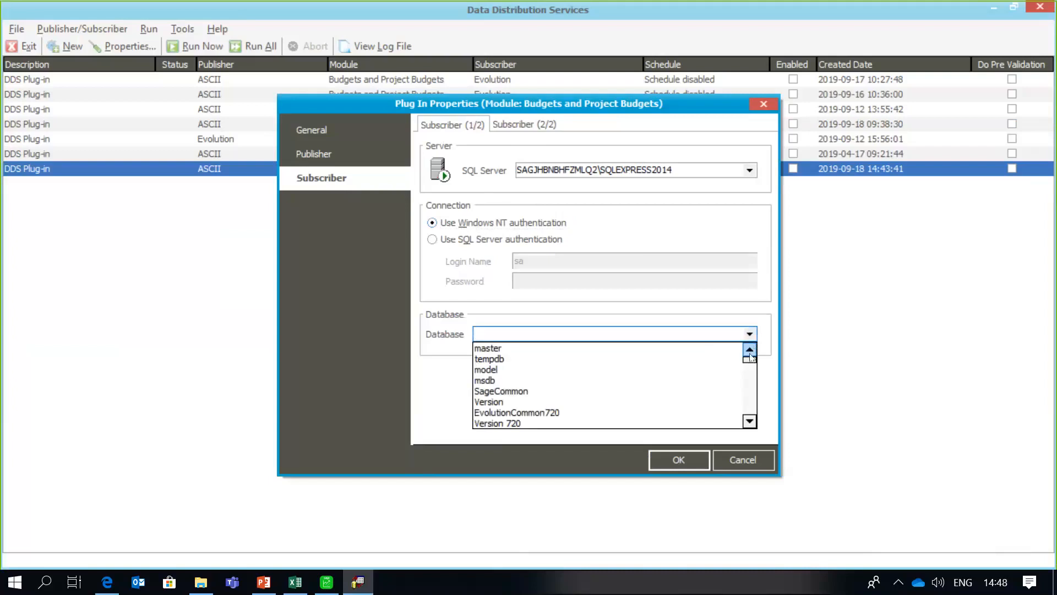
scroll(752, 366, "down", 1)
left_click_drag(751, 366, 752, 414)
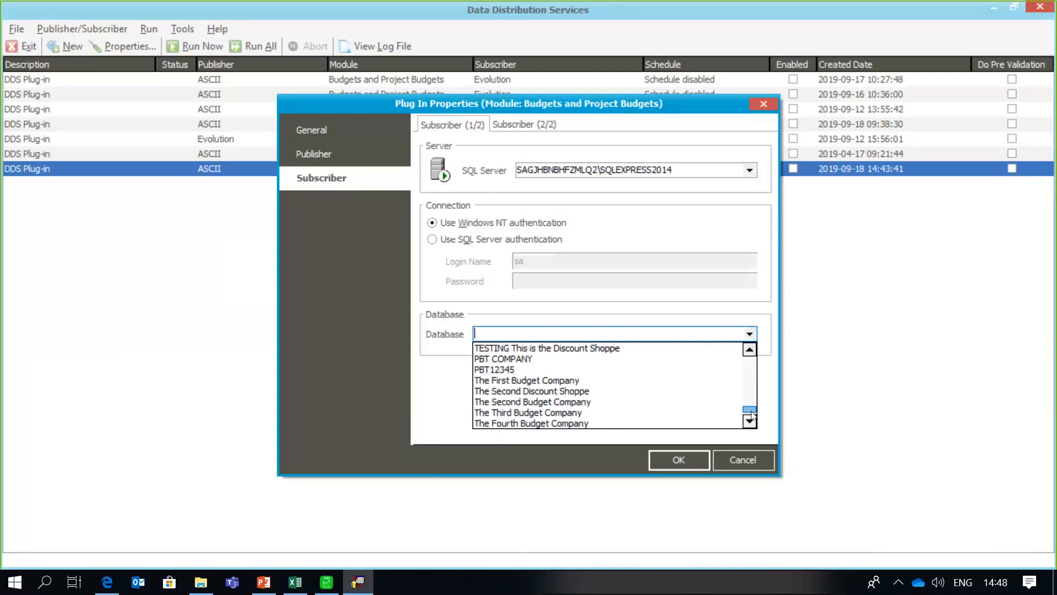
left_click(618, 413)
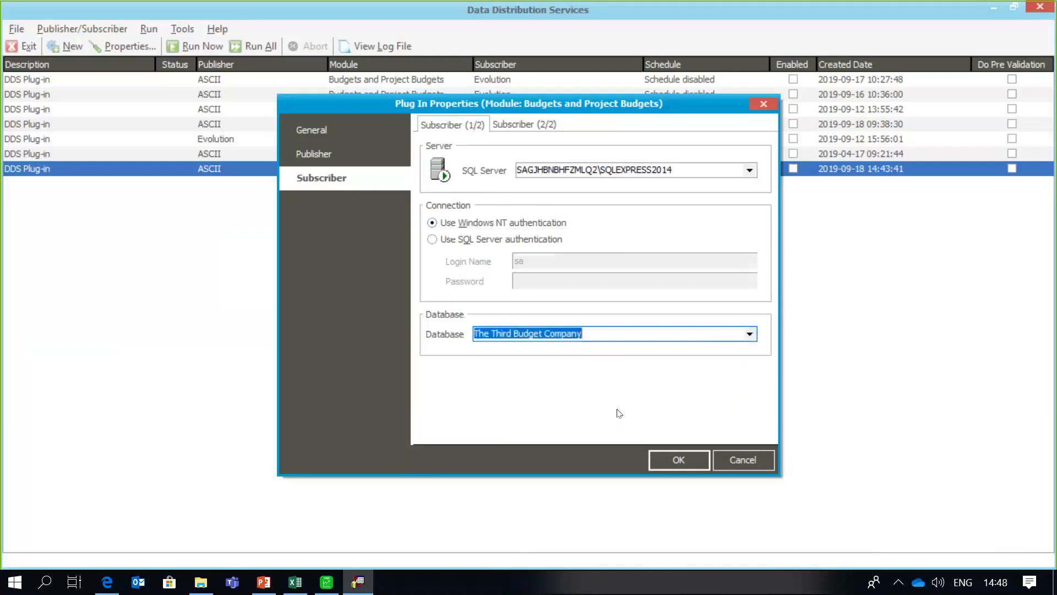
left_click(322, 591)
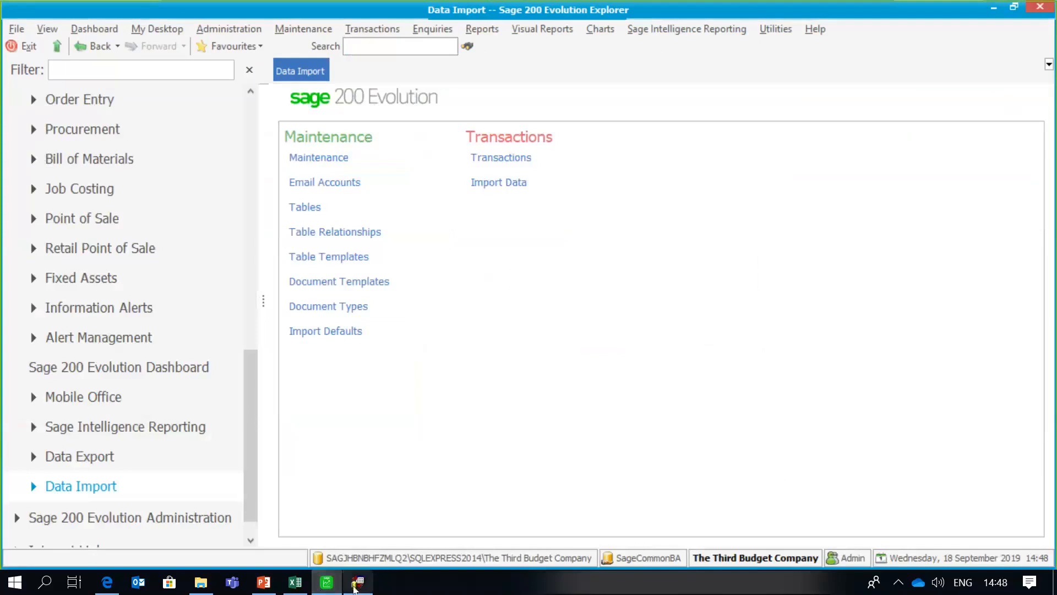
- Review the Publisher and Subscriber tabs, including Update all records, and save the plug-in properties
left_click(355, 588)
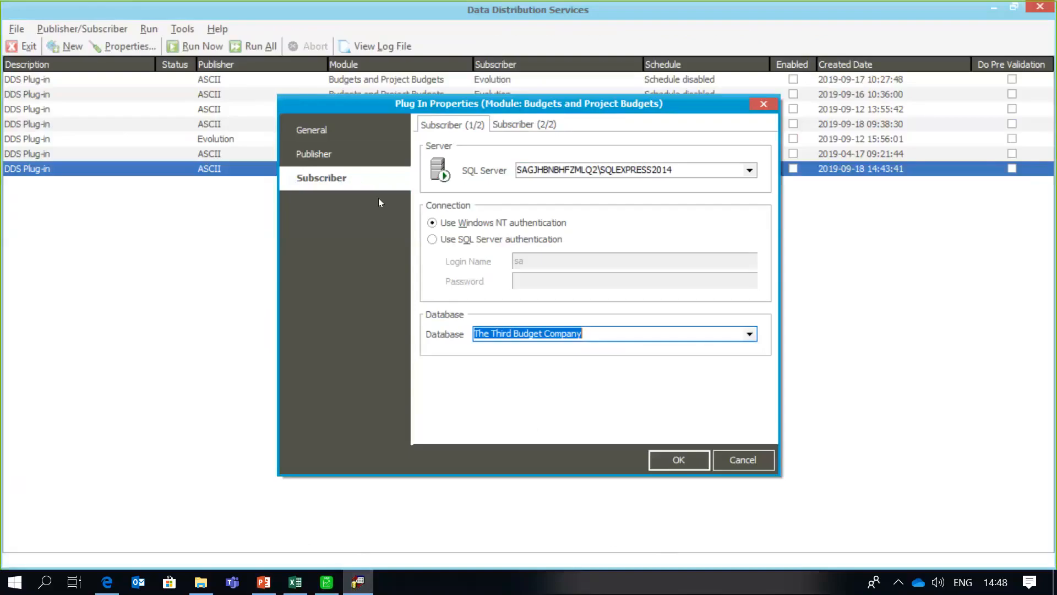
left_click(342, 158)
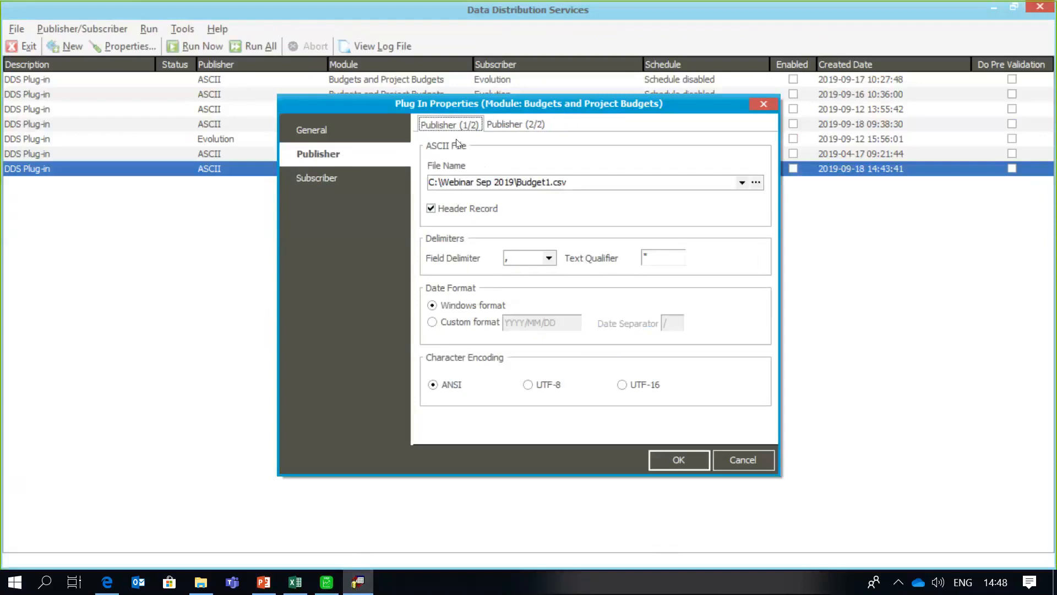
left_click(501, 126)
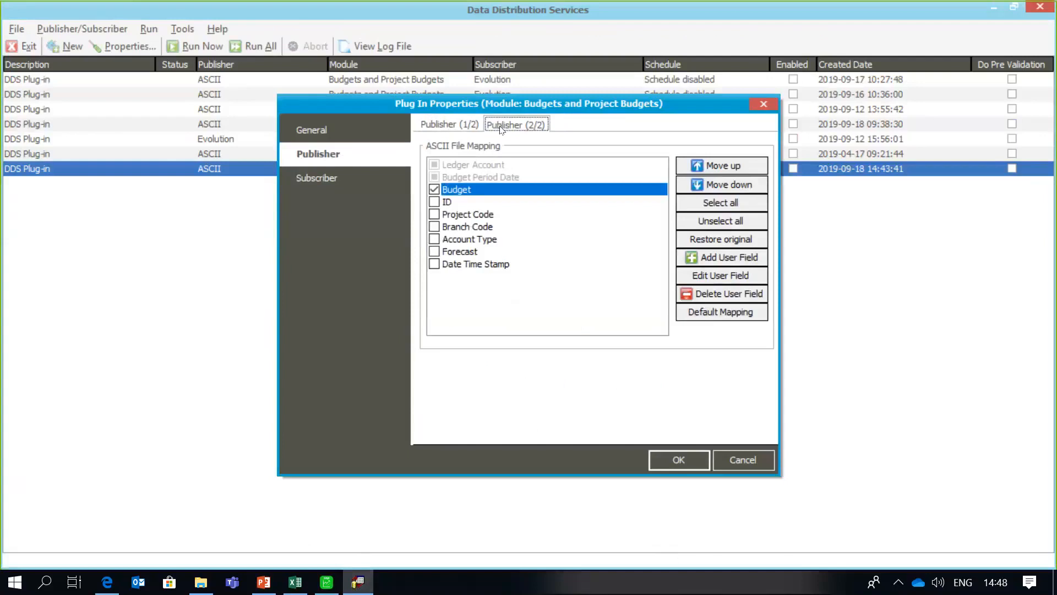
left_click(376, 180)
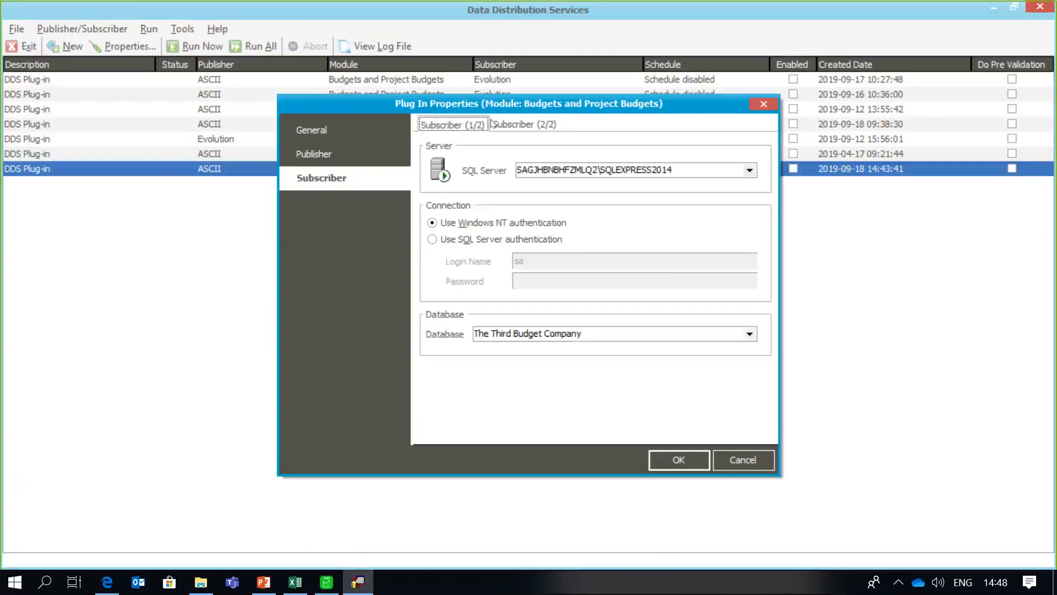
left_click(508, 126)
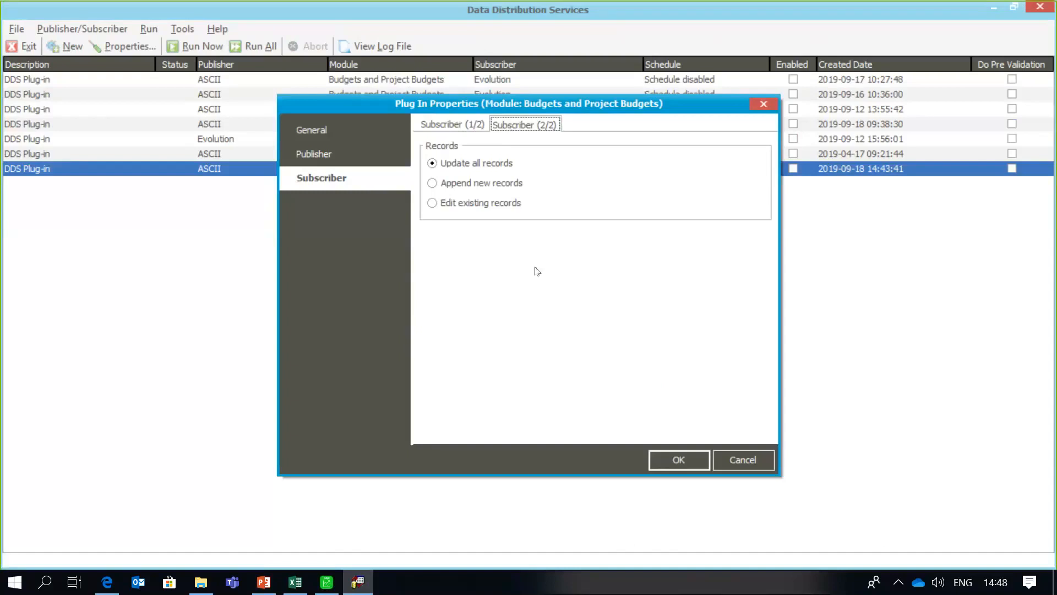
left_click(664, 458)
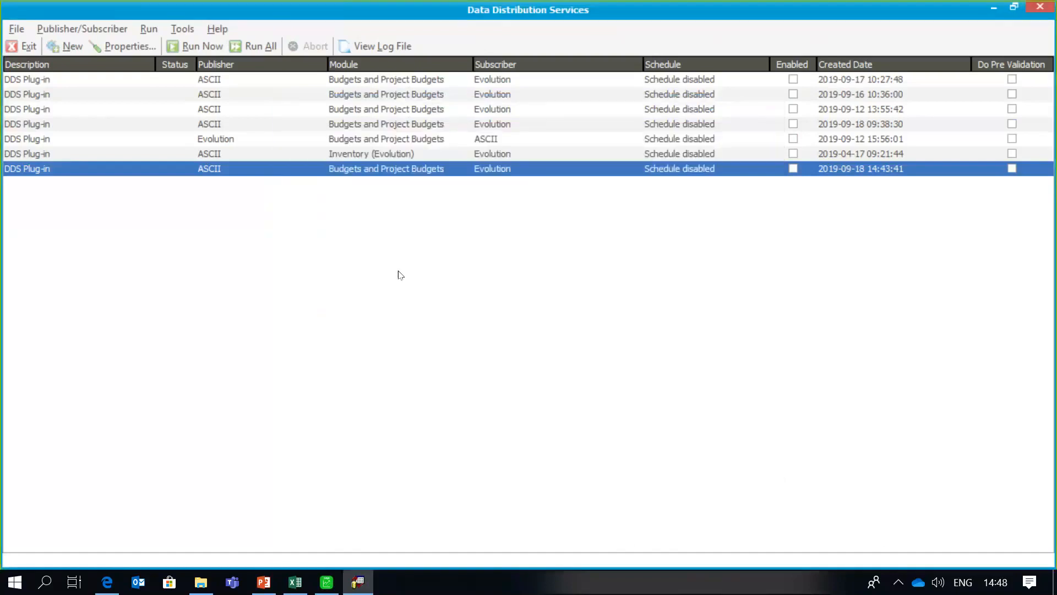
- Open Budgets and Project Budgets from General Ledger Maintenance
left_click(326, 583)
scroll(252, 356, "up", 2)
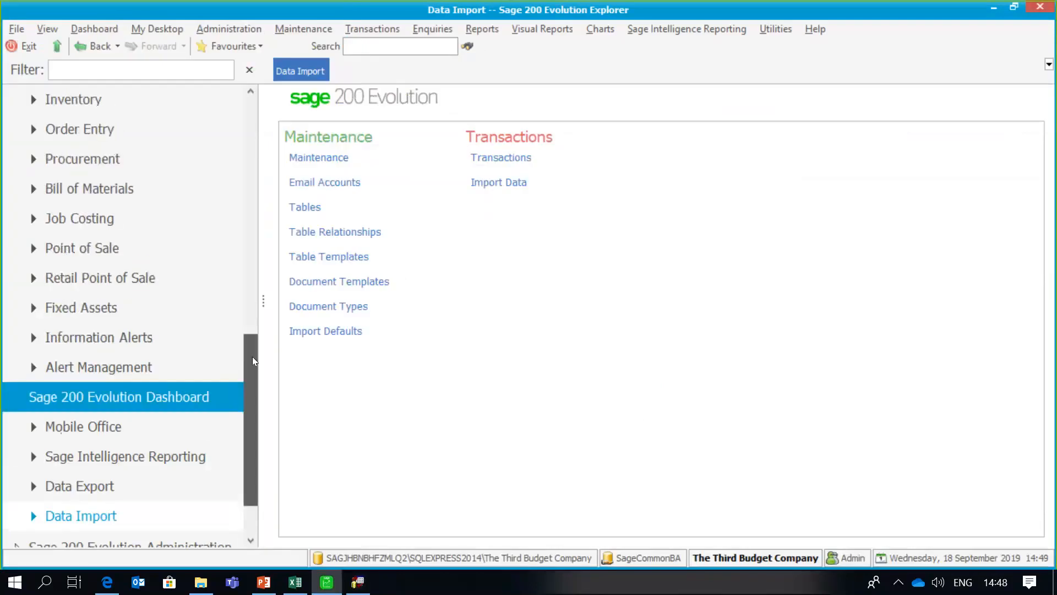
left_click_drag(255, 356, 255, 169)
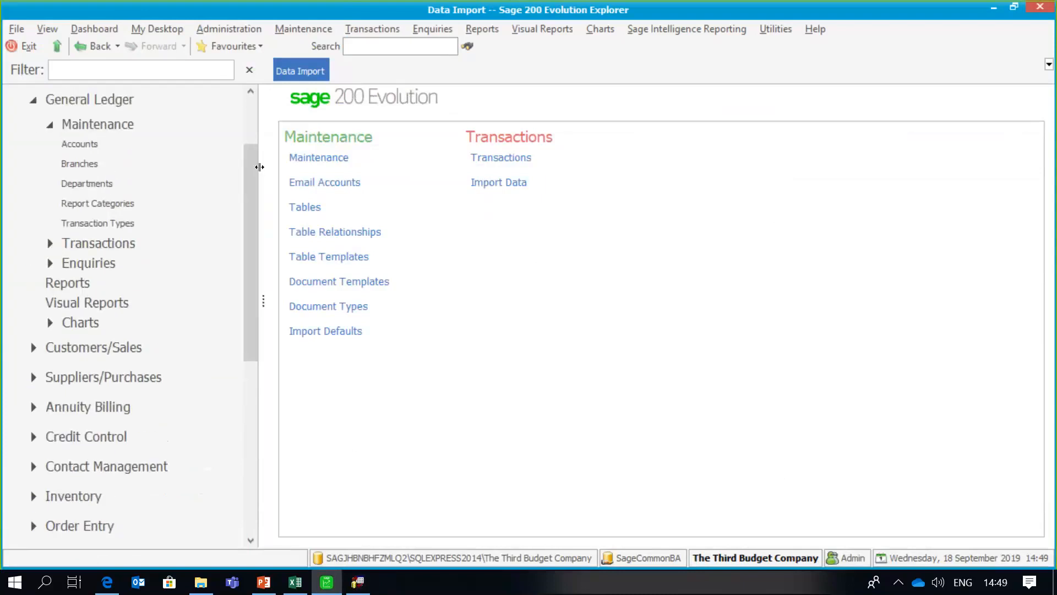
left_click(151, 122)
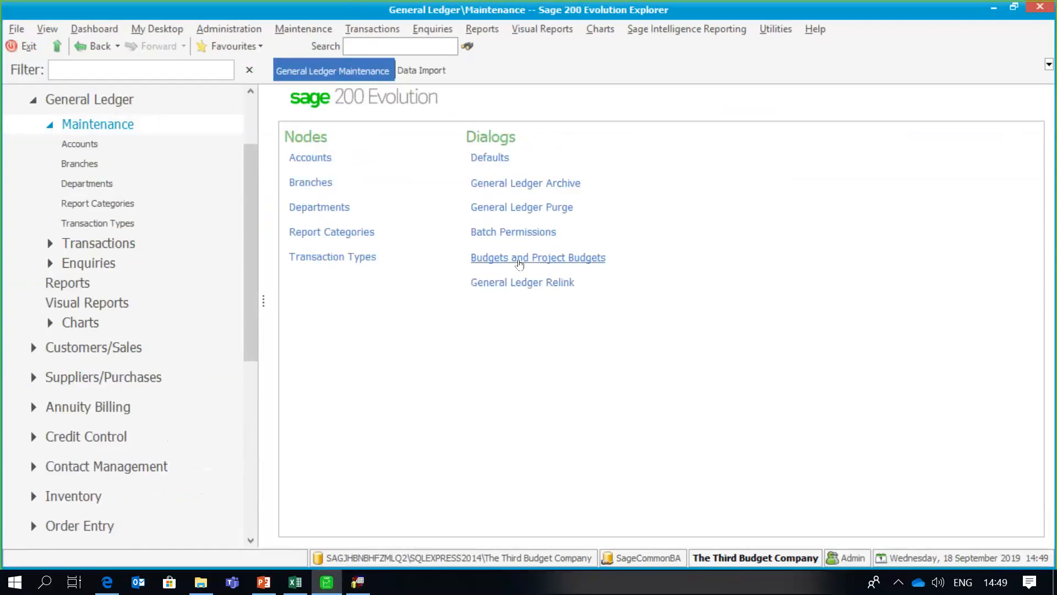
left_click(519, 258)
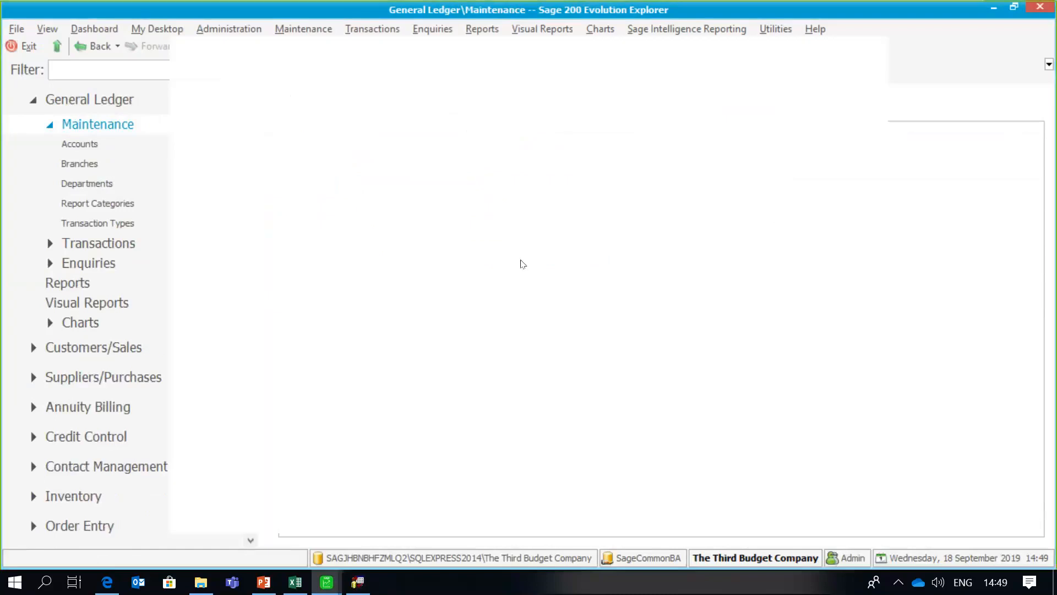
- View the Telephone account's Year2 budgets, all R0.00, then close the budgets screen
left_click(234, 94)
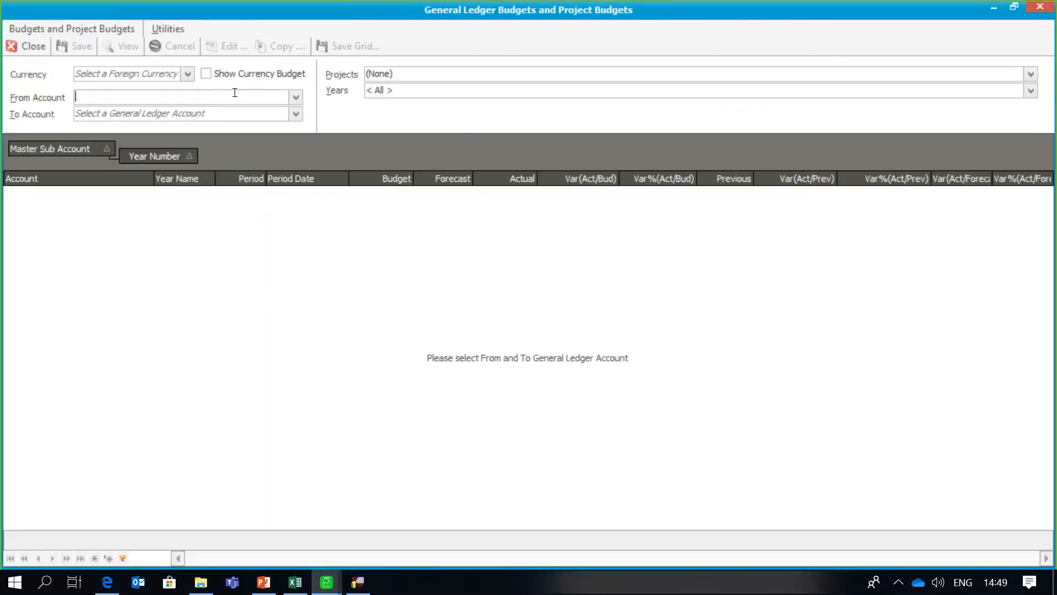
type("Telephone")
left_click(235, 112)
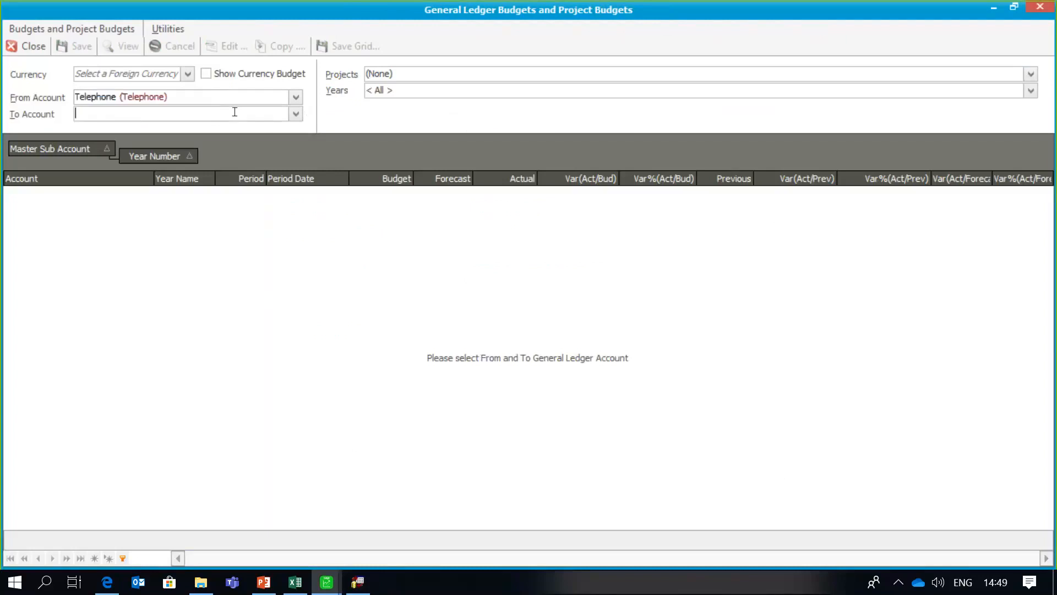
type("Telephone")
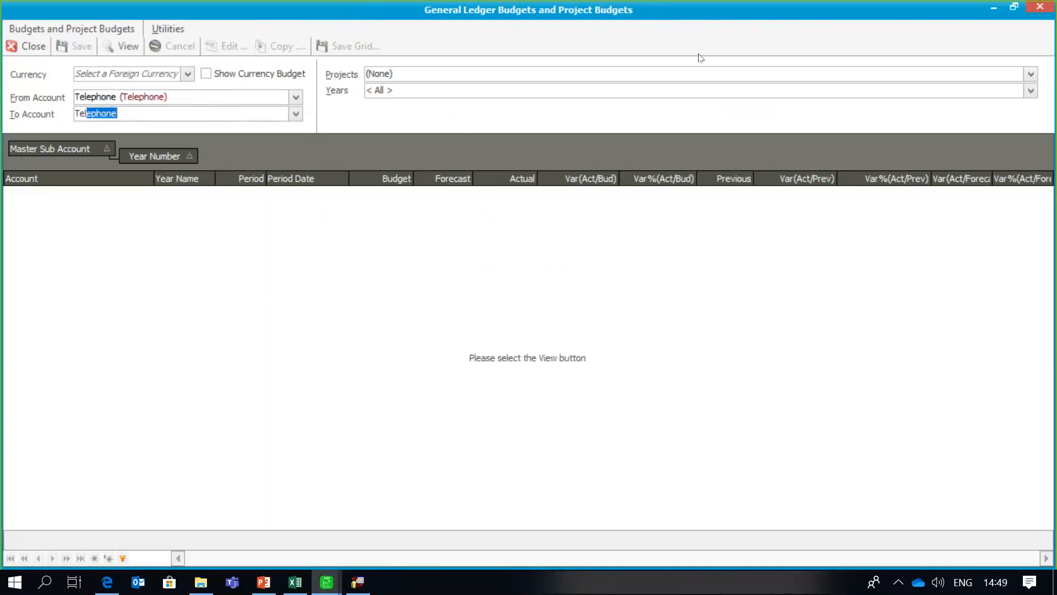
left_click(1030, 90)
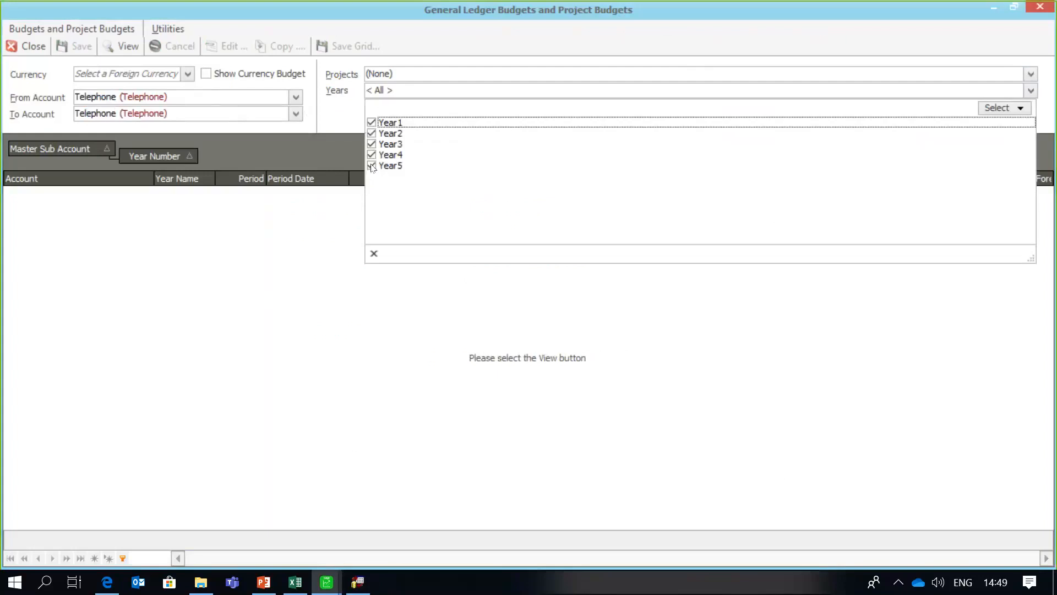
left_click(372, 165)
left_click(372, 155)
left_click(372, 144)
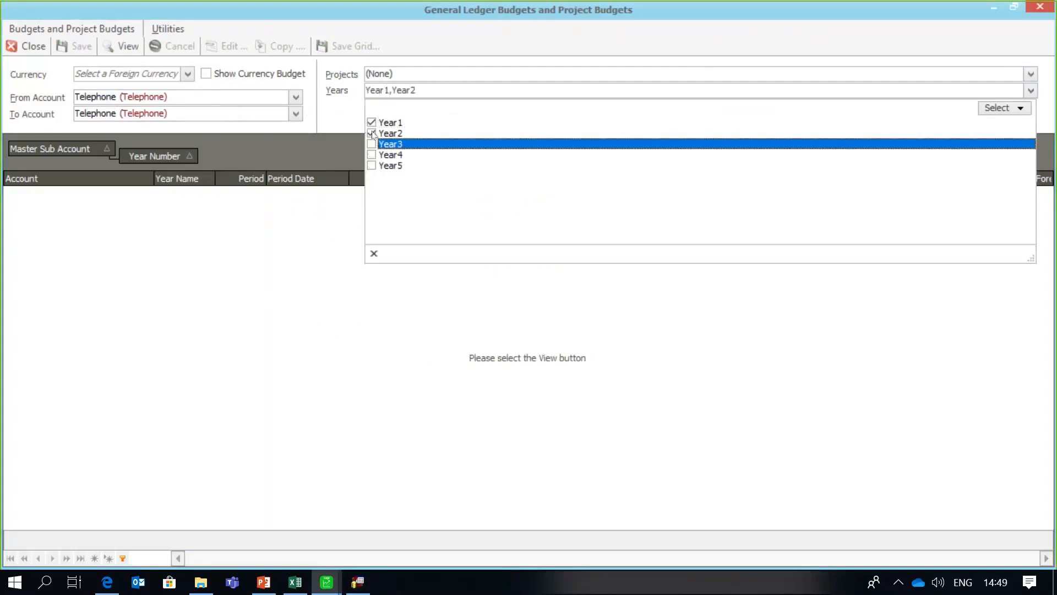
left_click(372, 123)
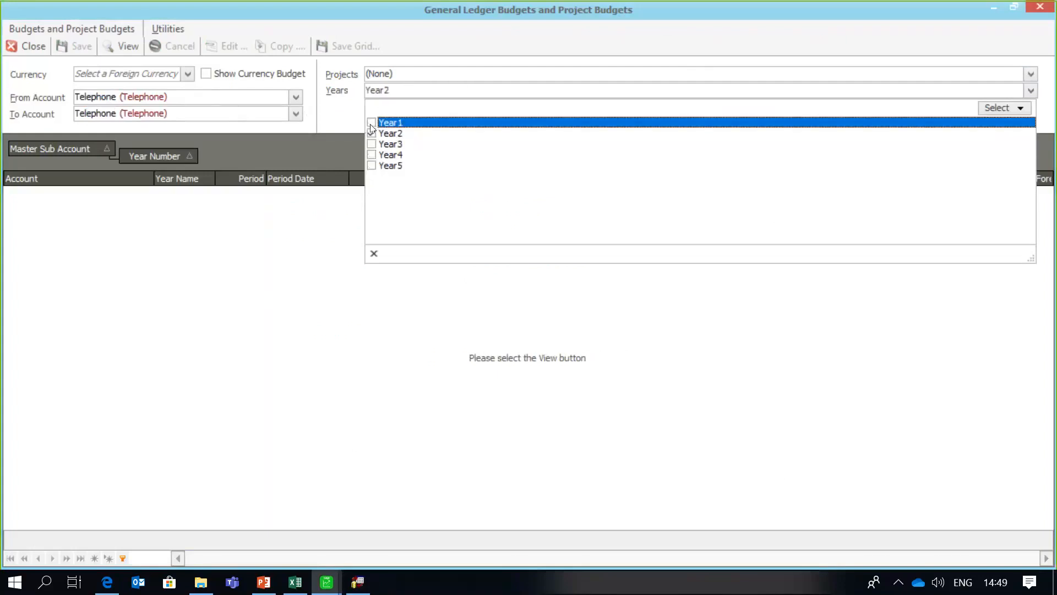
left_click(116, 46)
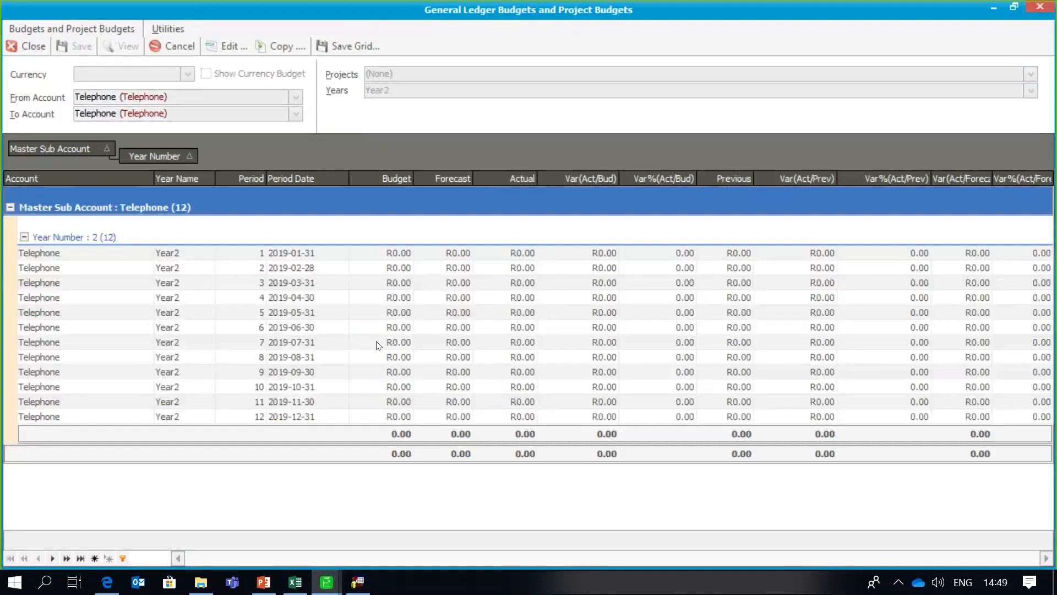
left_click(26, 46)
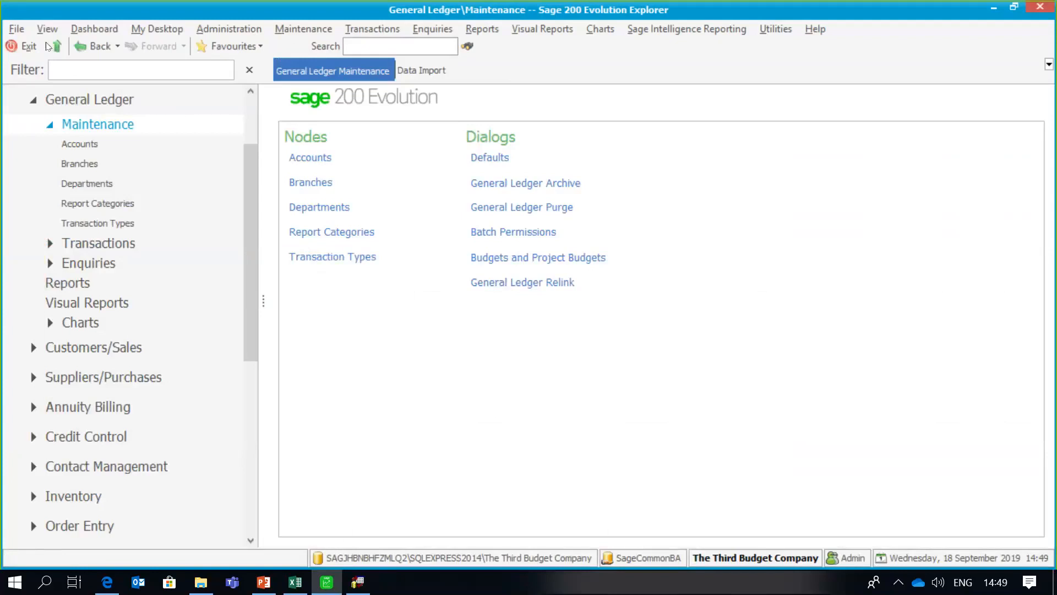
- Exit and log off Sage, close the Budget1 workbook and Excel, and return to Data Distribution Services
left_click(16, 30)
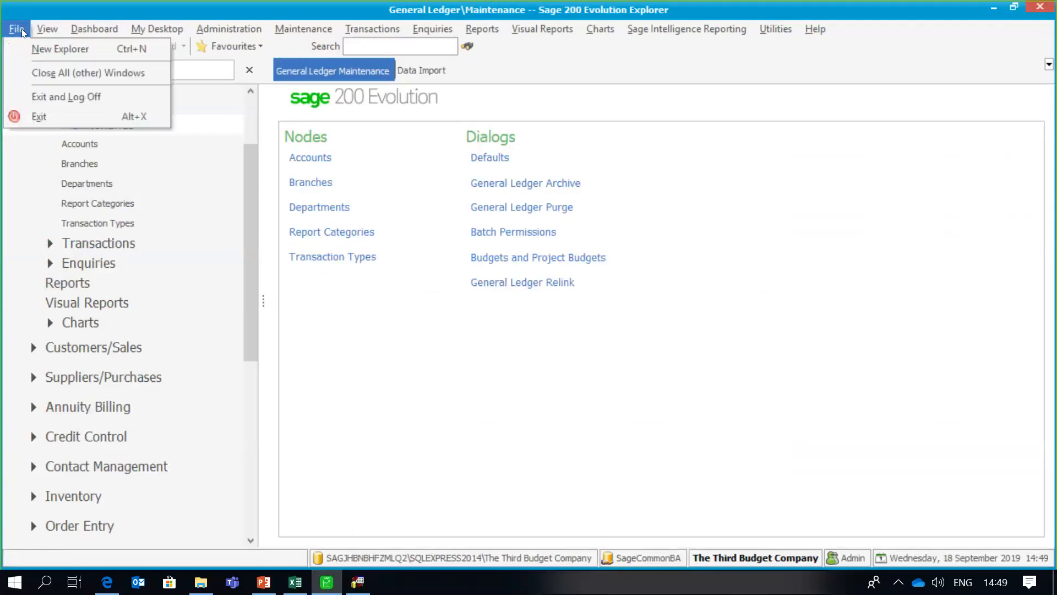
left_click(32, 101)
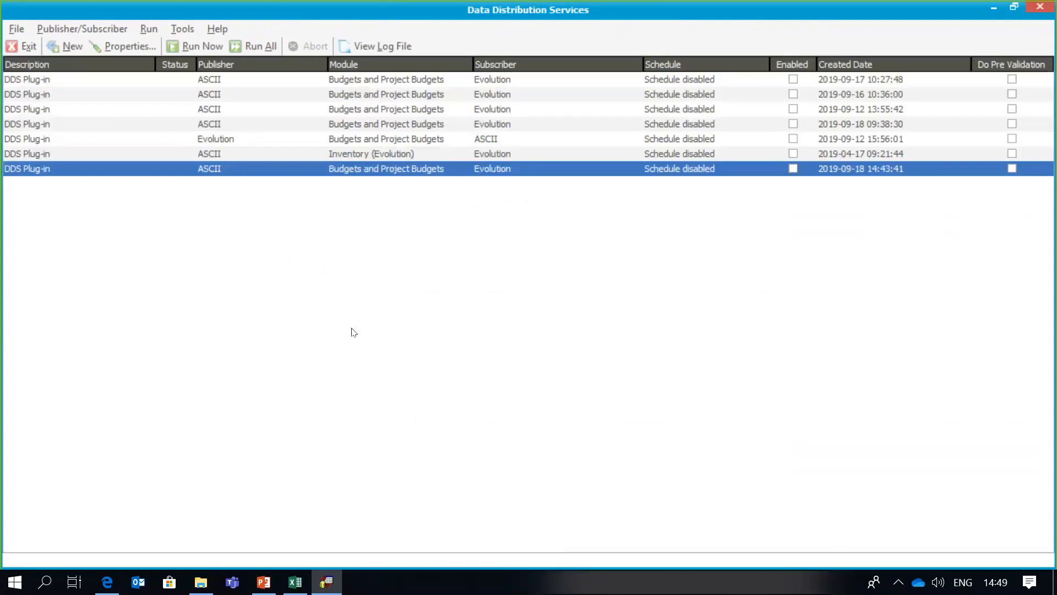
left_click(296, 583)
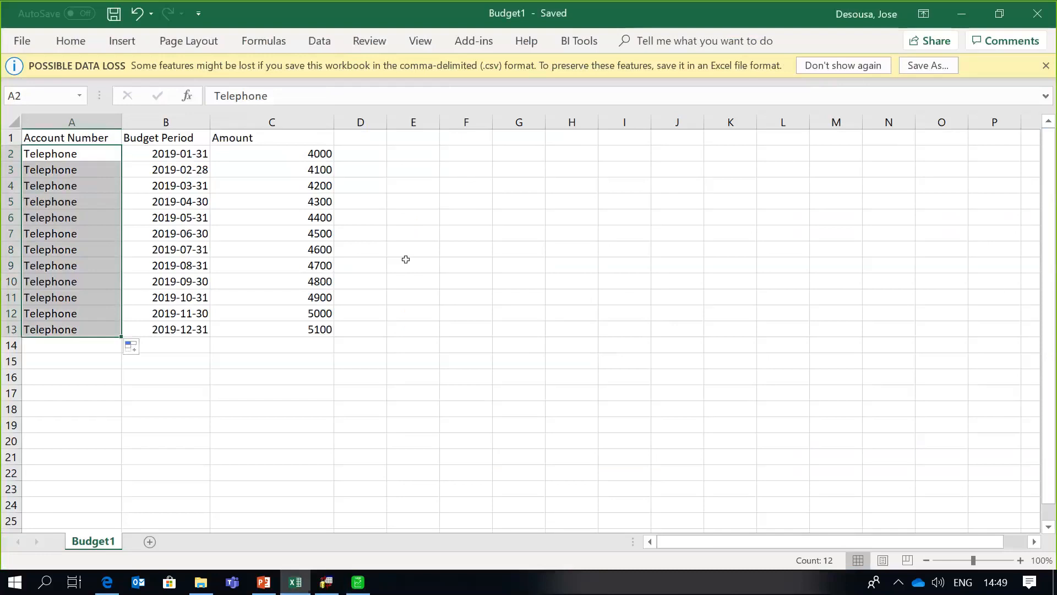
left_click(26, 41)
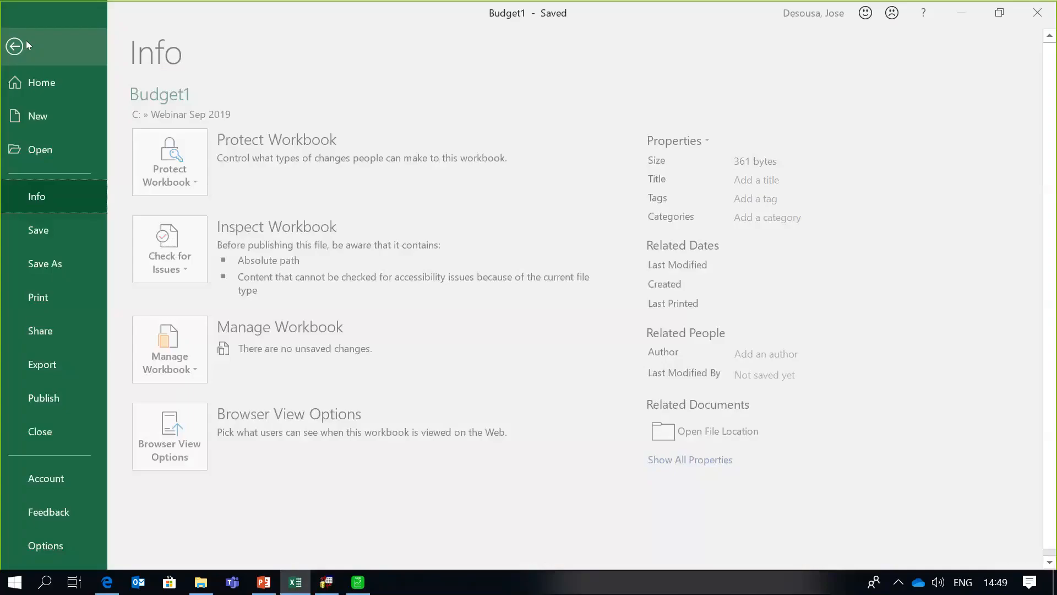
left_click(41, 432)
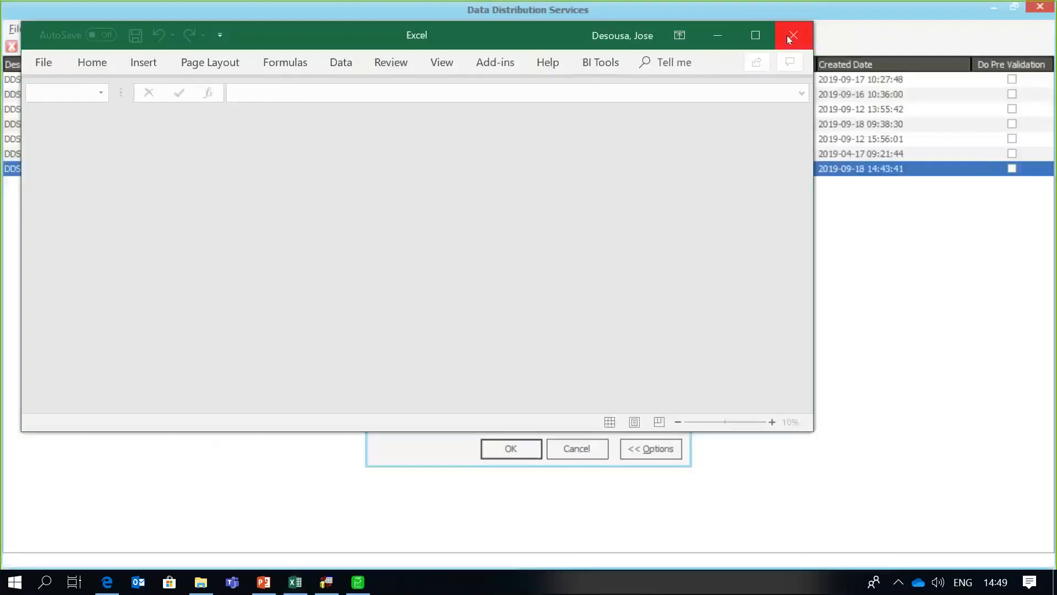
left_click(792, 37)
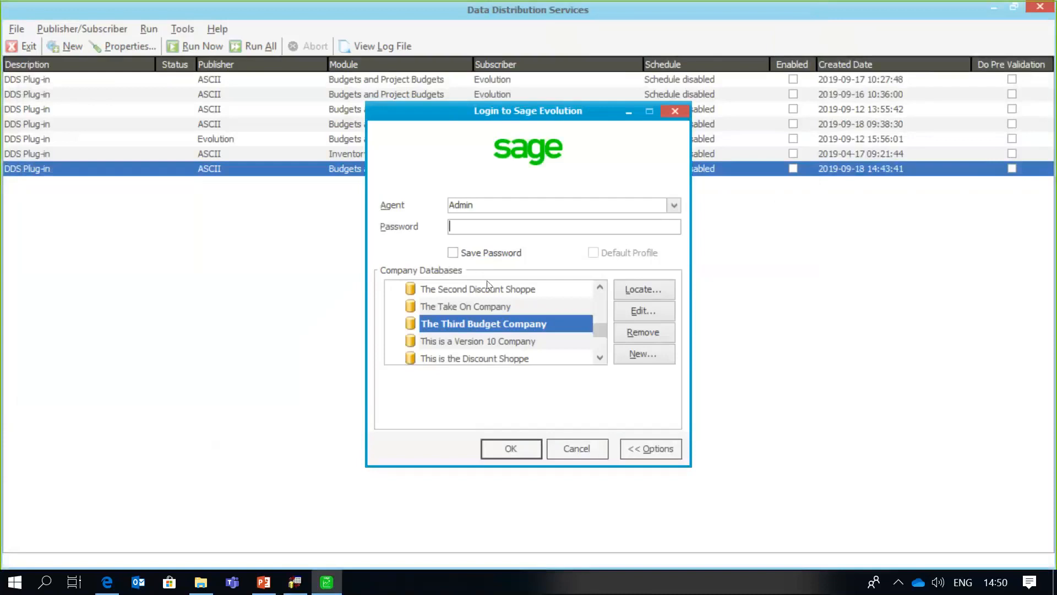
left_click_drag(449, 111, 486, 280)
left_click(259, 169)
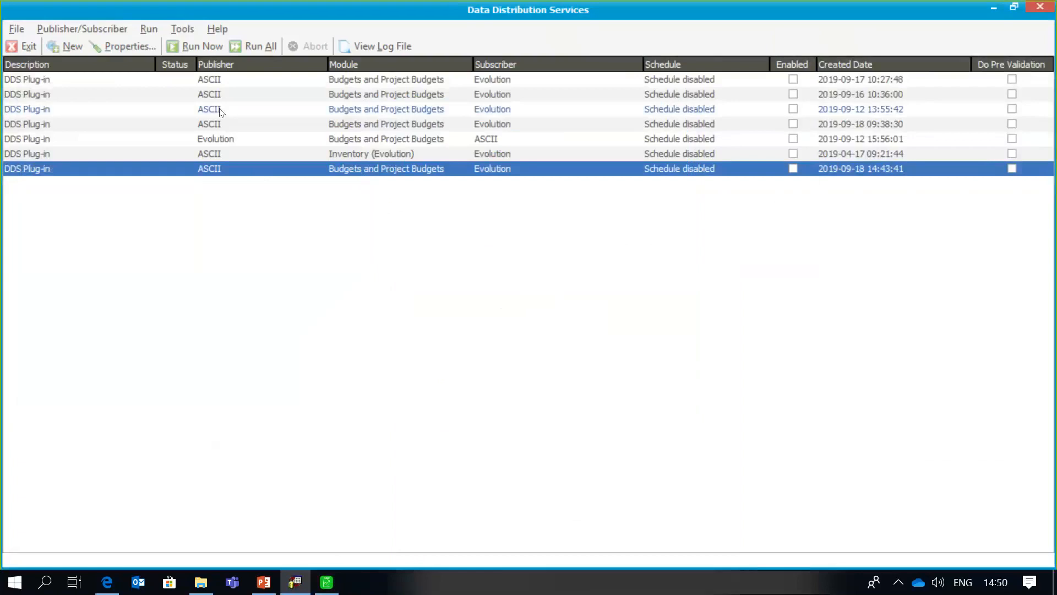
- Run the budget import plug-in, read its log showing 12 records appended, then close it
left_click(202, 48)
left_click(378, 46)
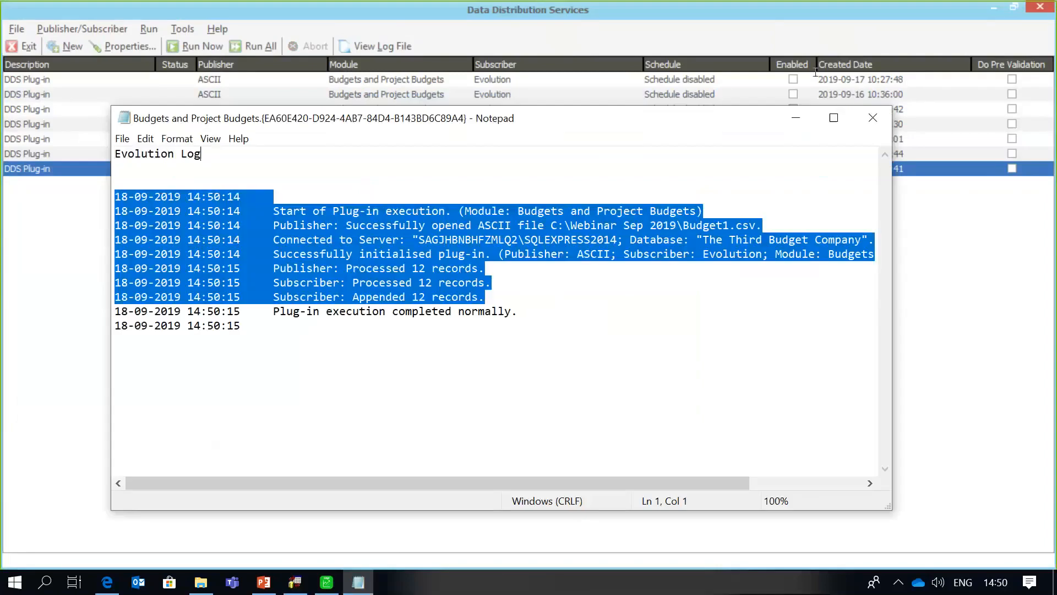
left_click(746, 282)
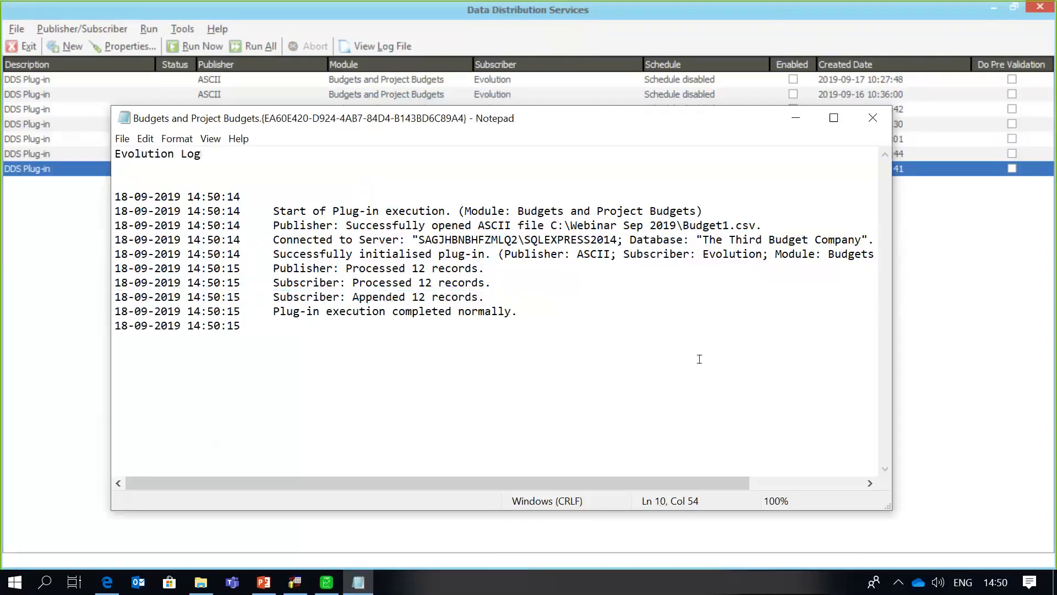
left_click(835, 118)
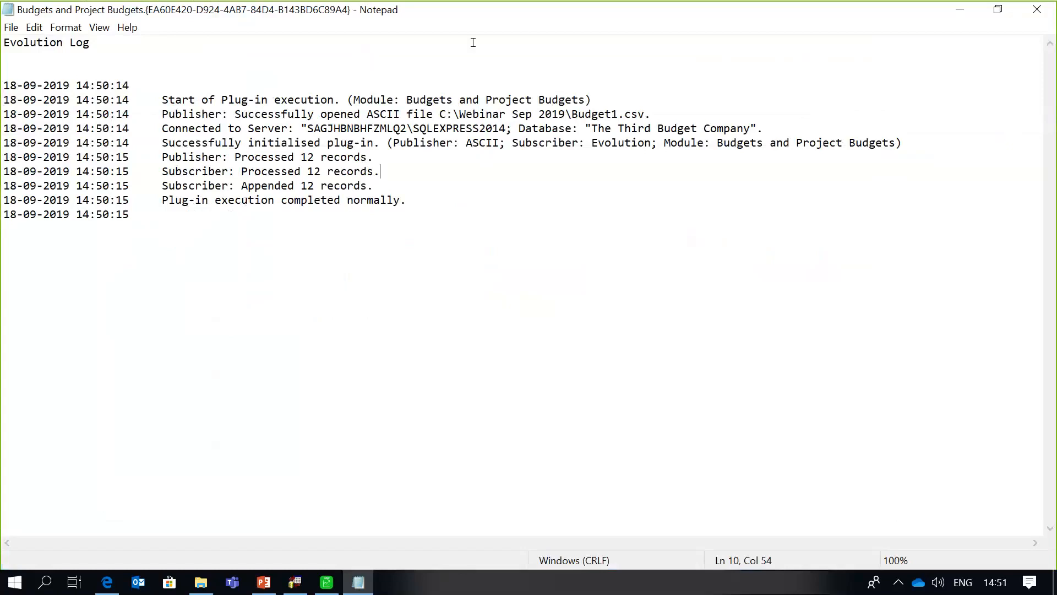
left_click(1035, 11)
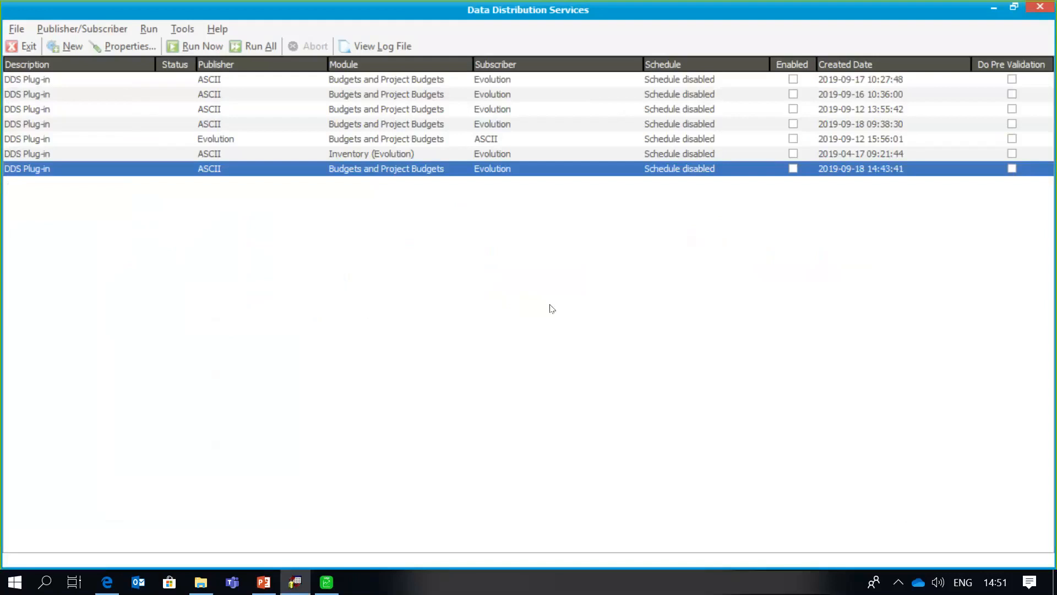
- Log in to The Third Budget Company as the admin agent with the account password
left_click(326, 582)
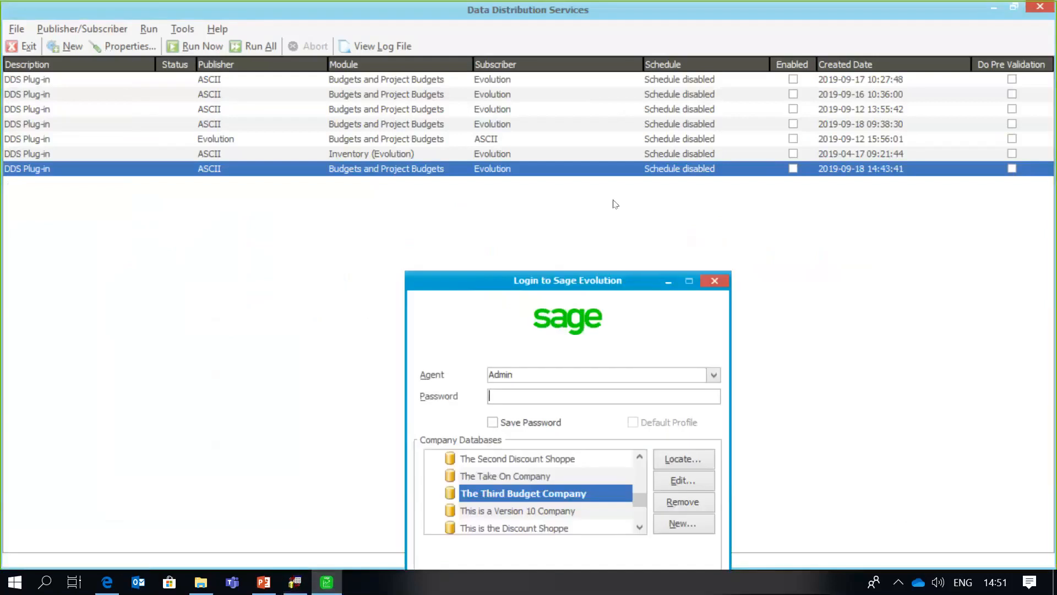
left_click(499, 290)
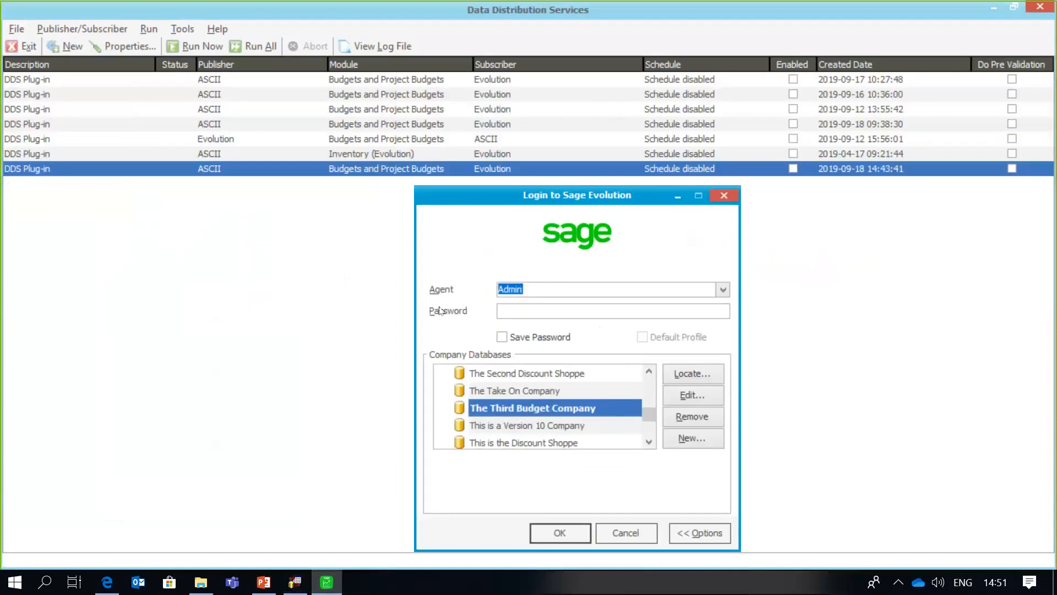
left_click(523, 312)
type("*****")
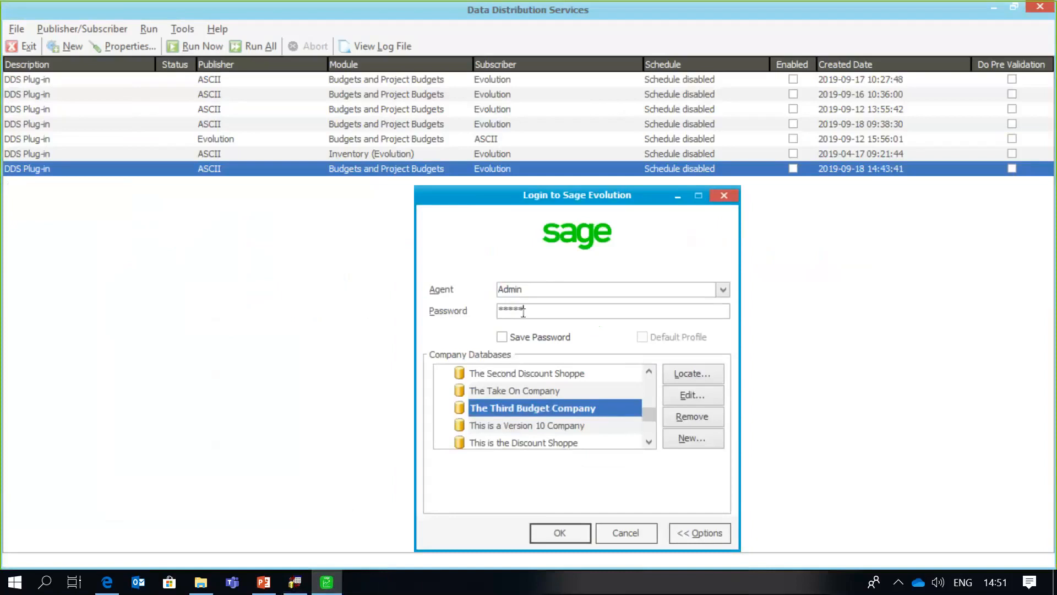
left_click(549, 530)
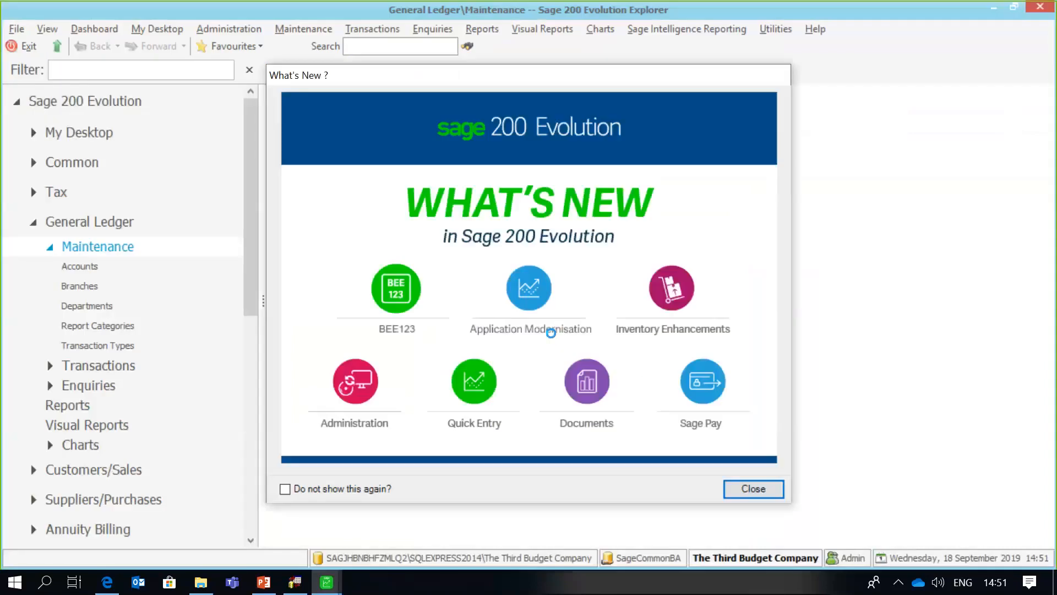
- Dismiss What's New, open Budgets and Project Budgets, and set the account range to Telephone
left_click(753, 488)
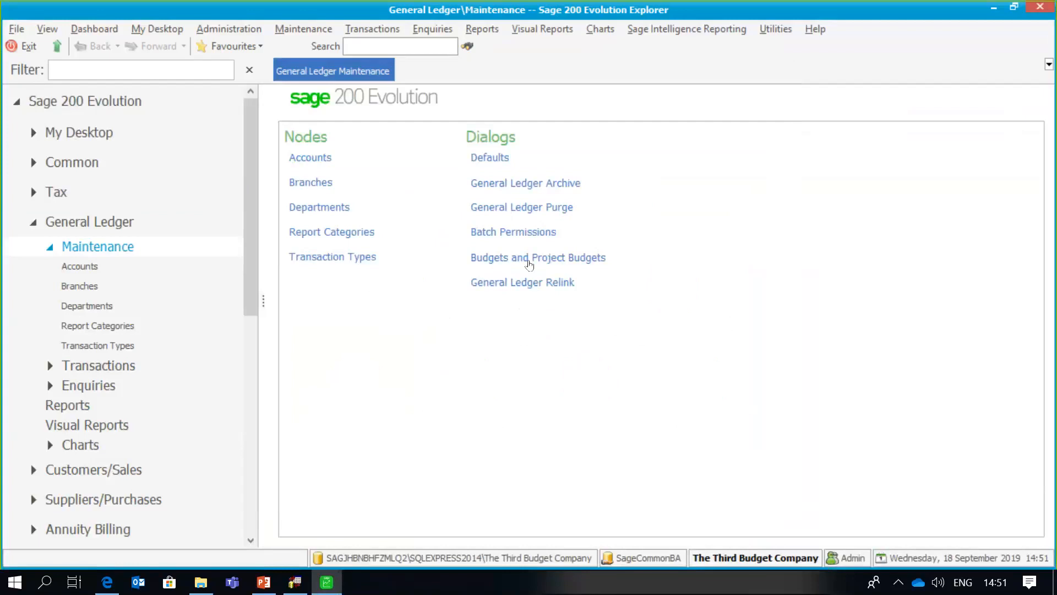
left_click(528, 258)
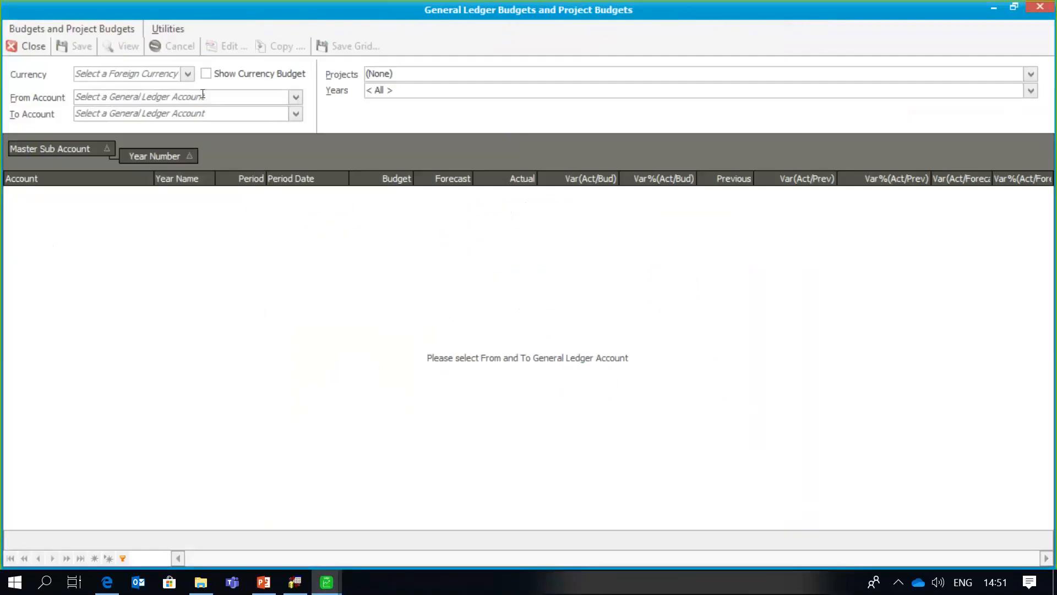
left_click(203, 94)
type("Telephone")
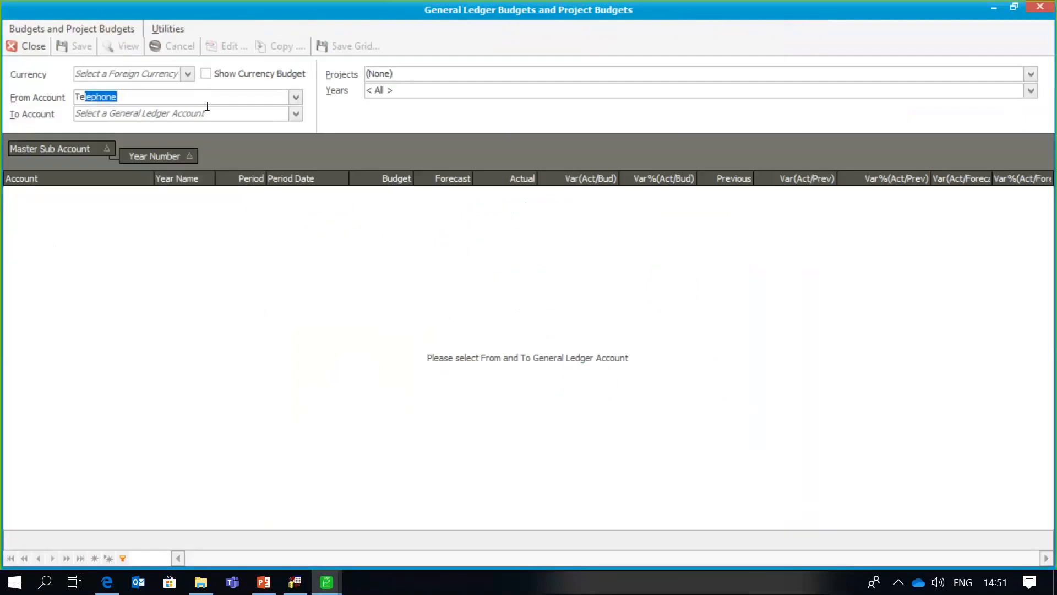
key("Tab")
type("Te")
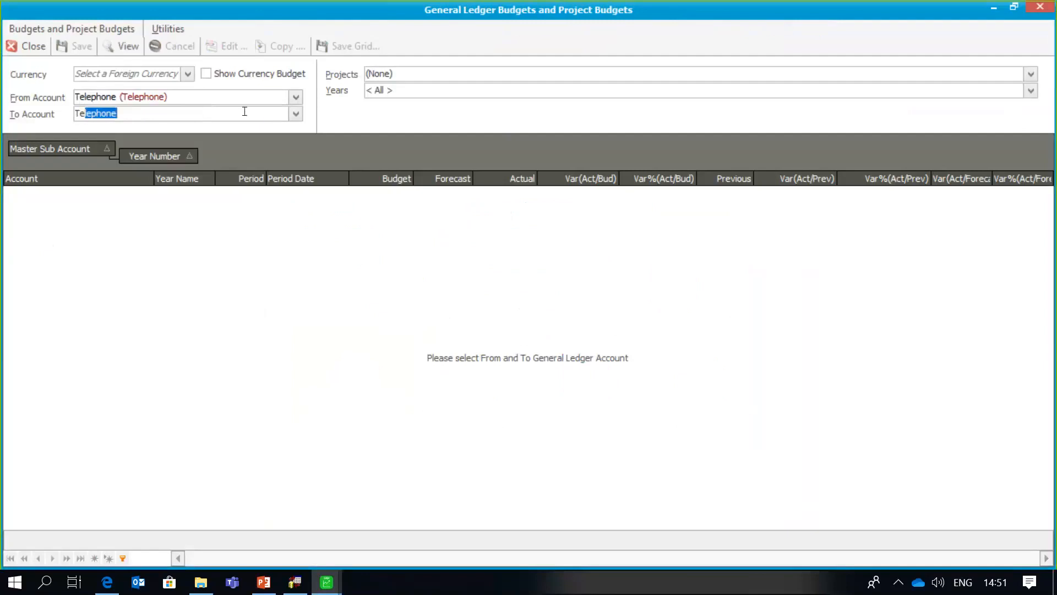
key("Tab")
- View only Year2 budgets for Telephone, R4,000 rising to R5,100, totalling 54600.00
left_click(1030, 91)
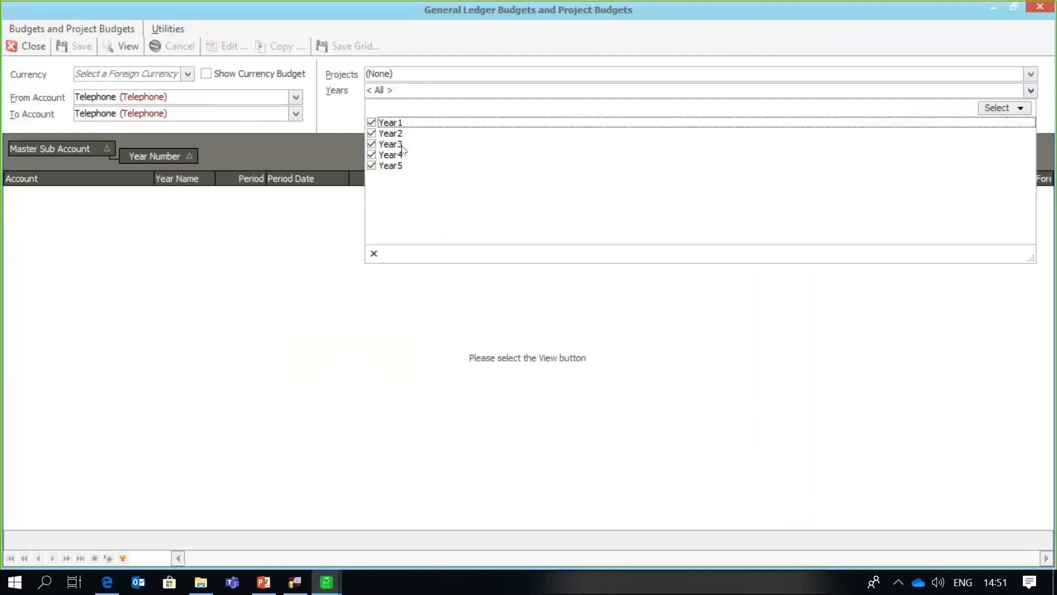
left_click(372, 166)
left_click(372, 154)
left_click(372, 143)
left_click(371, 123)
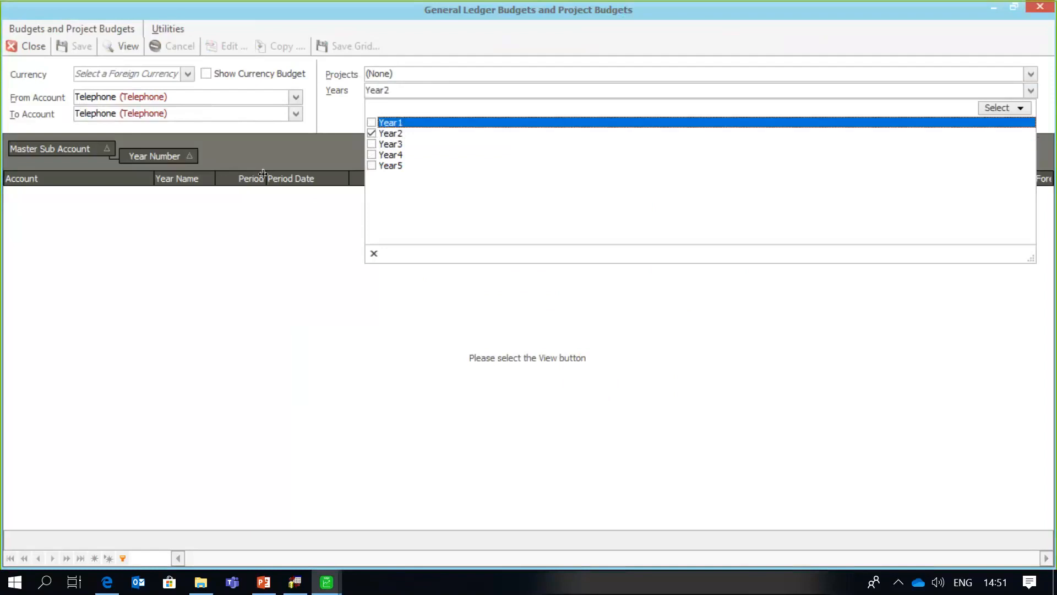
left_click(120, 50)
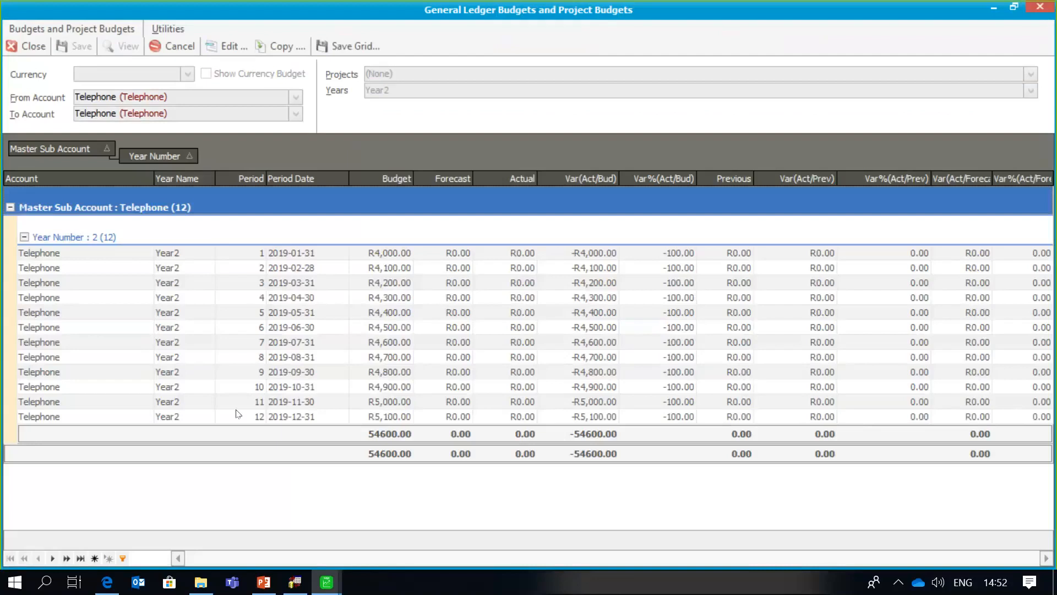
left_click(306, 586)
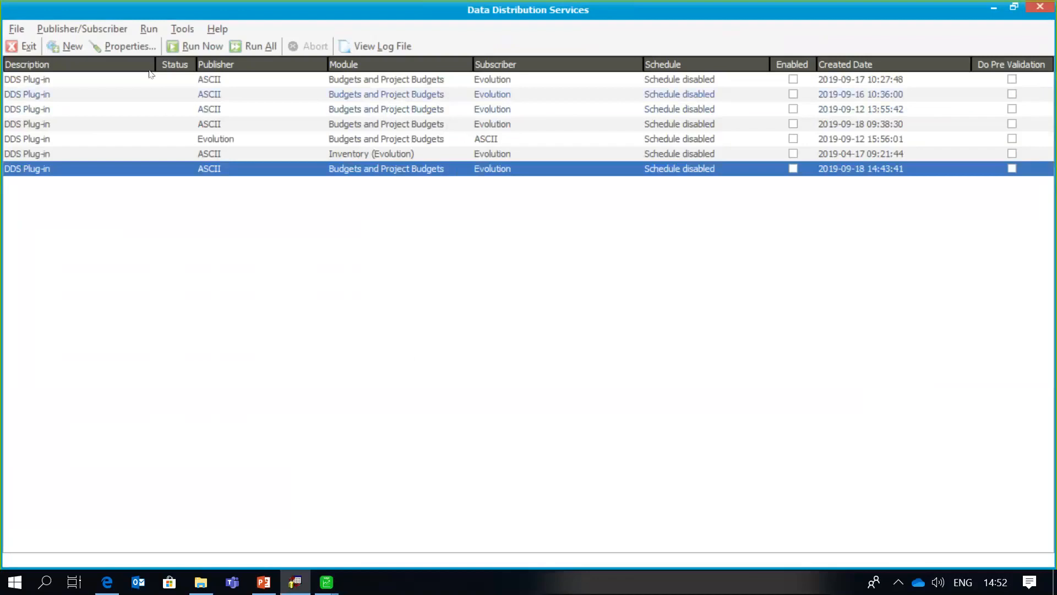
left_click(135, 55)
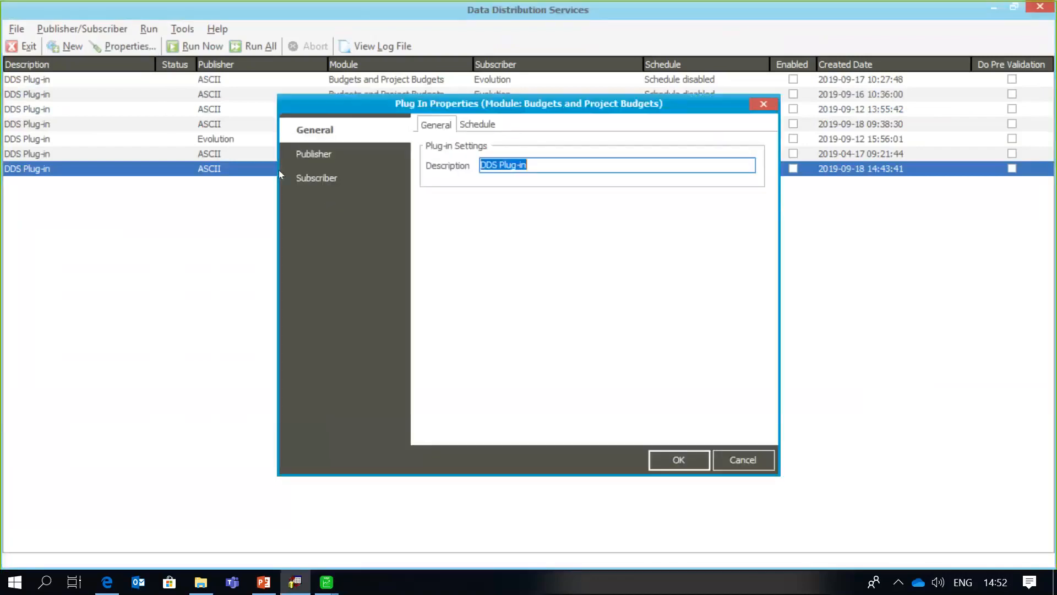
left_click(332, 163)
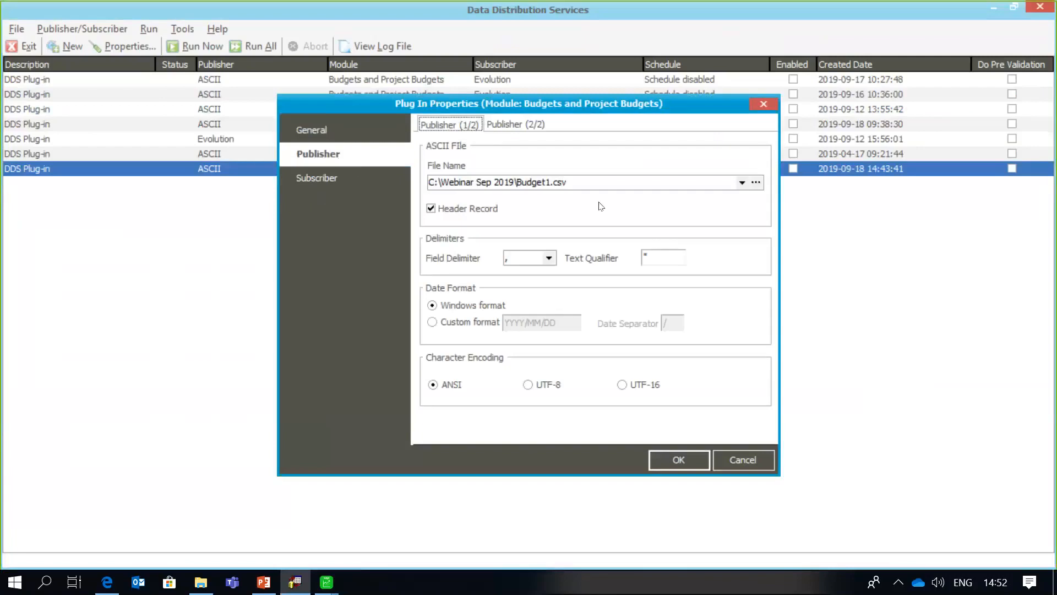
left_click(516, 121)
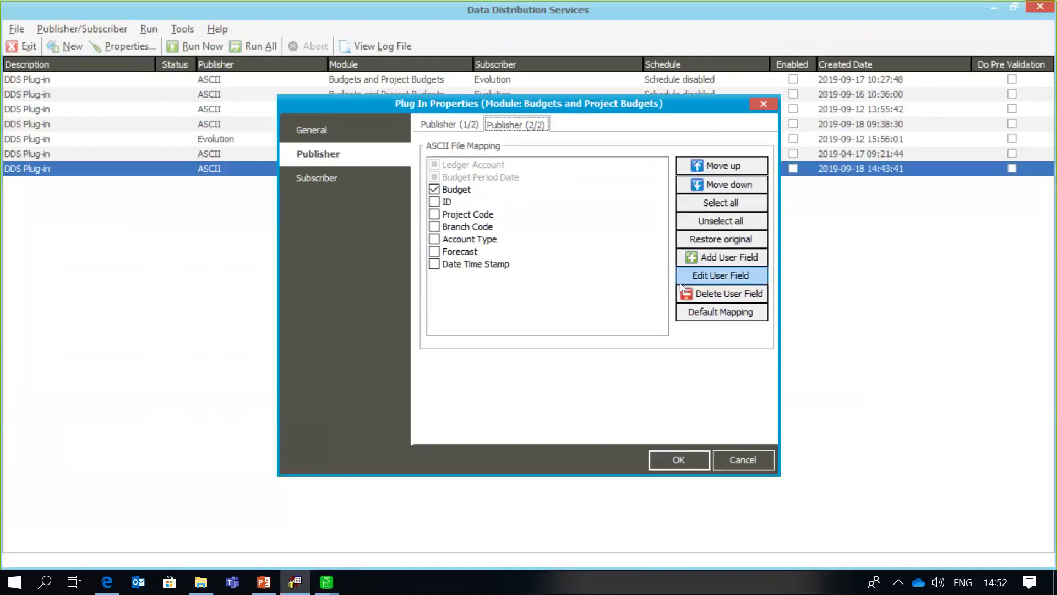
left_click(753, 461)
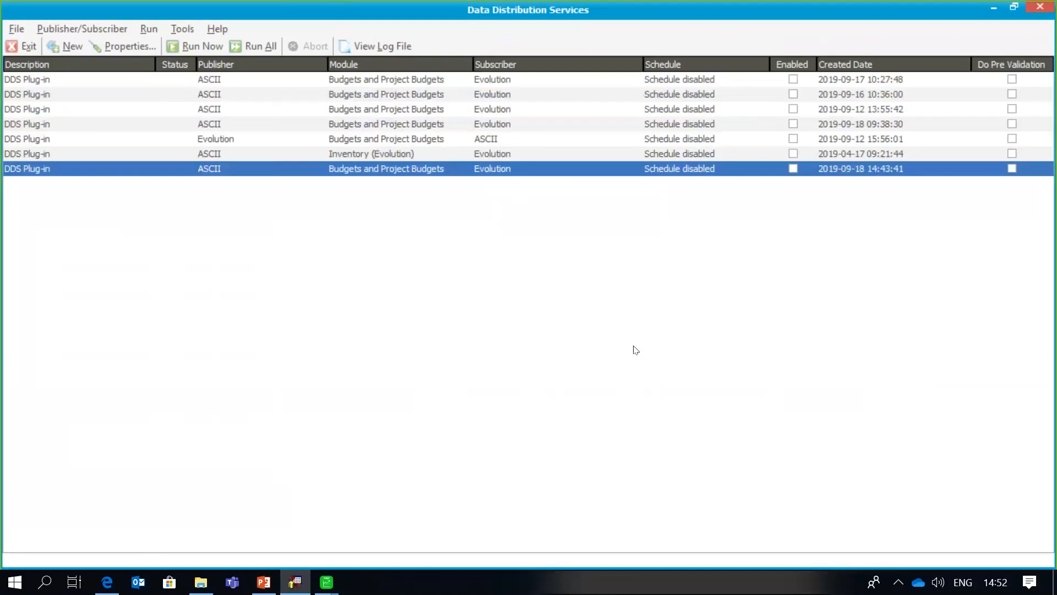
left_click(327, 585)
- Close the Telephone budgets window and display the Common maintenance page
left_click(405, 519)
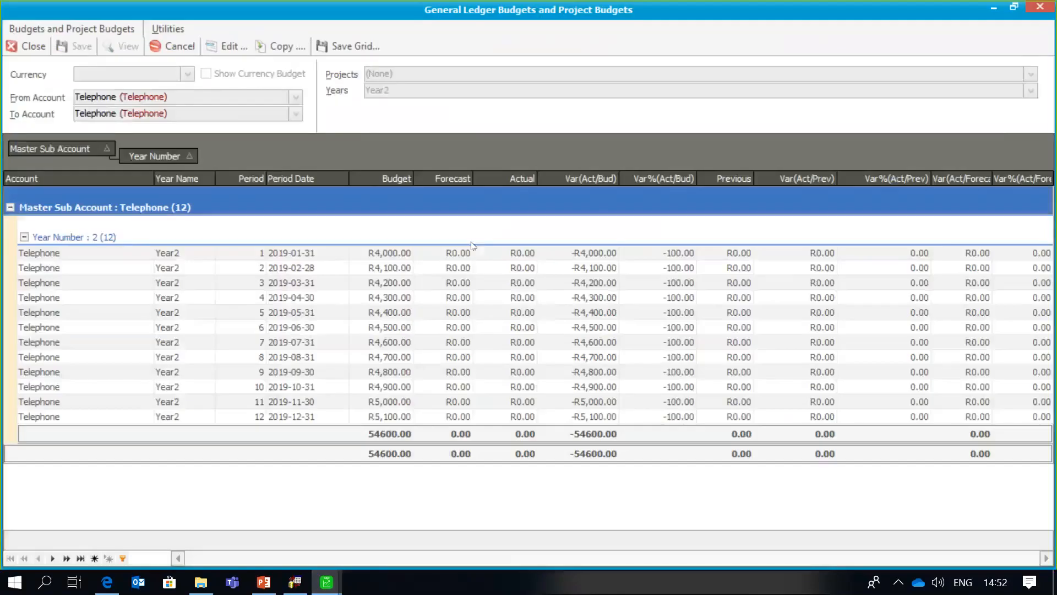
left_click(33, 47)
left_click(157, 163)
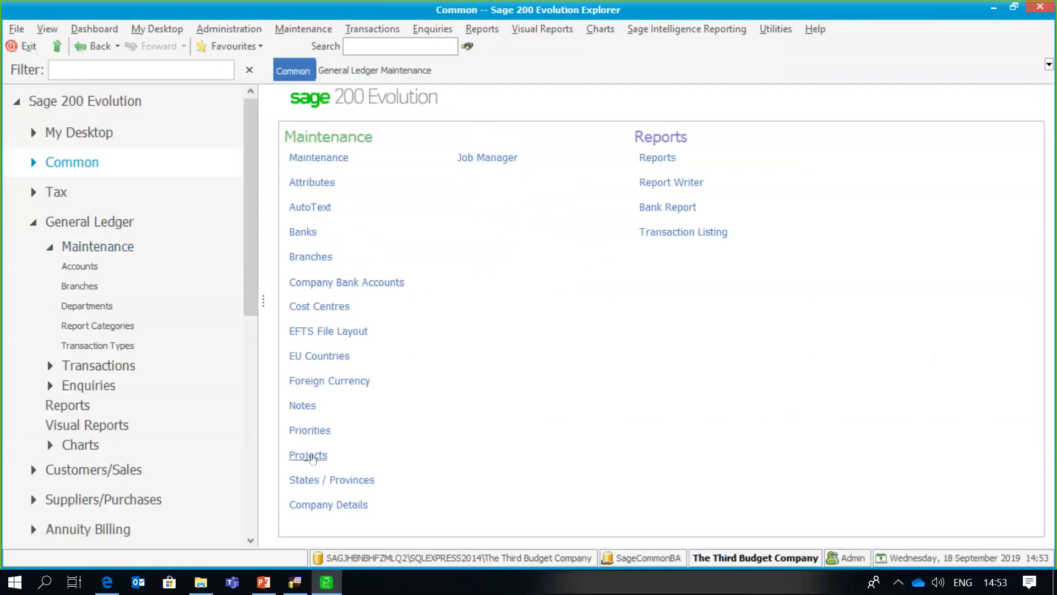
- View the Projects list (GC1, PR009, PROJECT003, RP0123), then return to General Ledger Maintenance
left_click(309, 454)
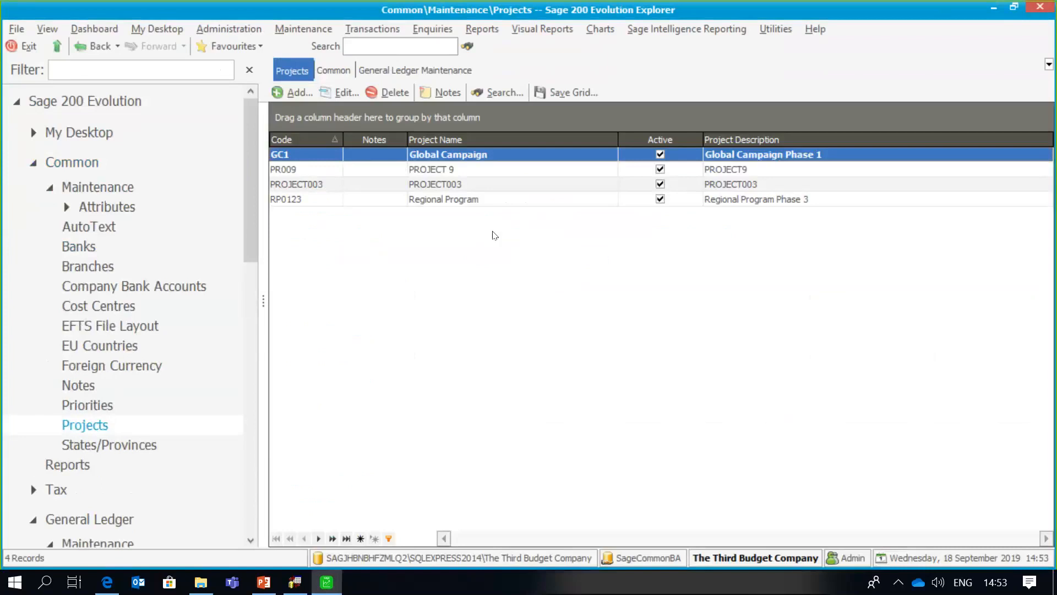
left_click_drag(253, 216, 258, 306)
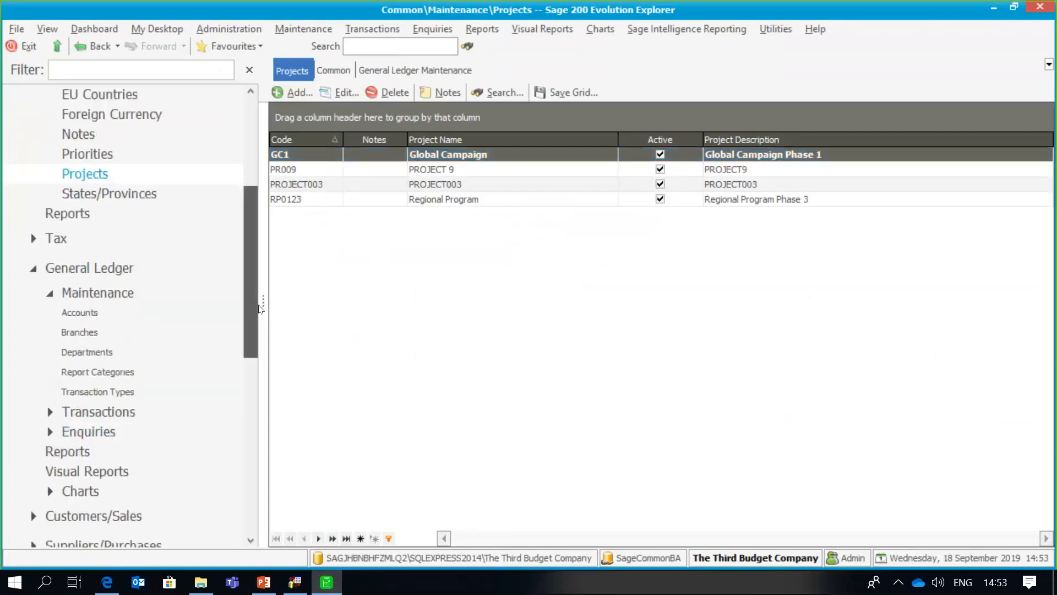
scroll(140, 253, "down", 1)
left_click(140, 252)
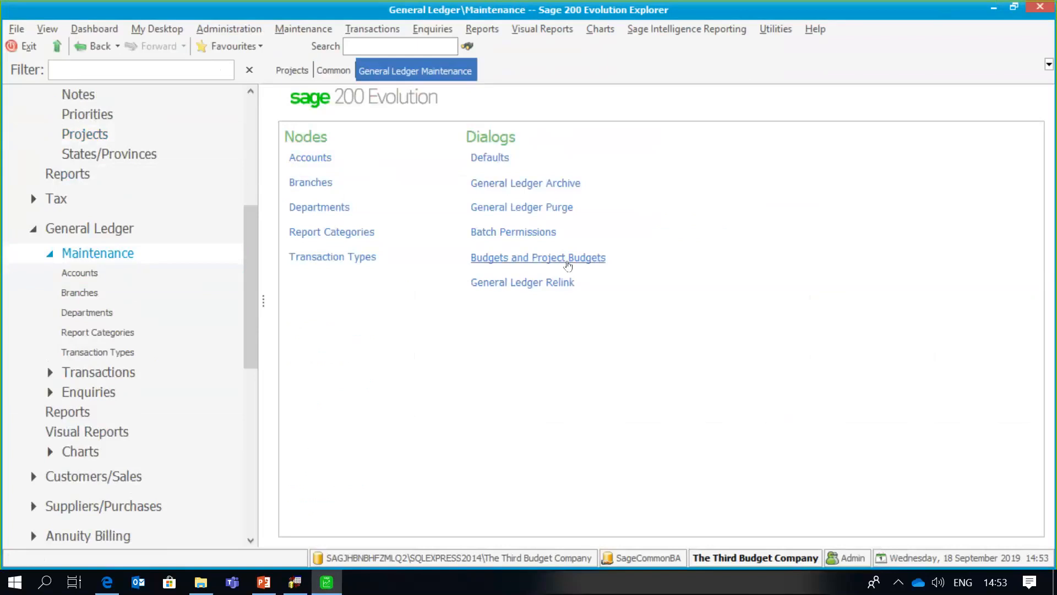
- Open the project budgets window and set the account range to General Expenses
left_click(567, 258)
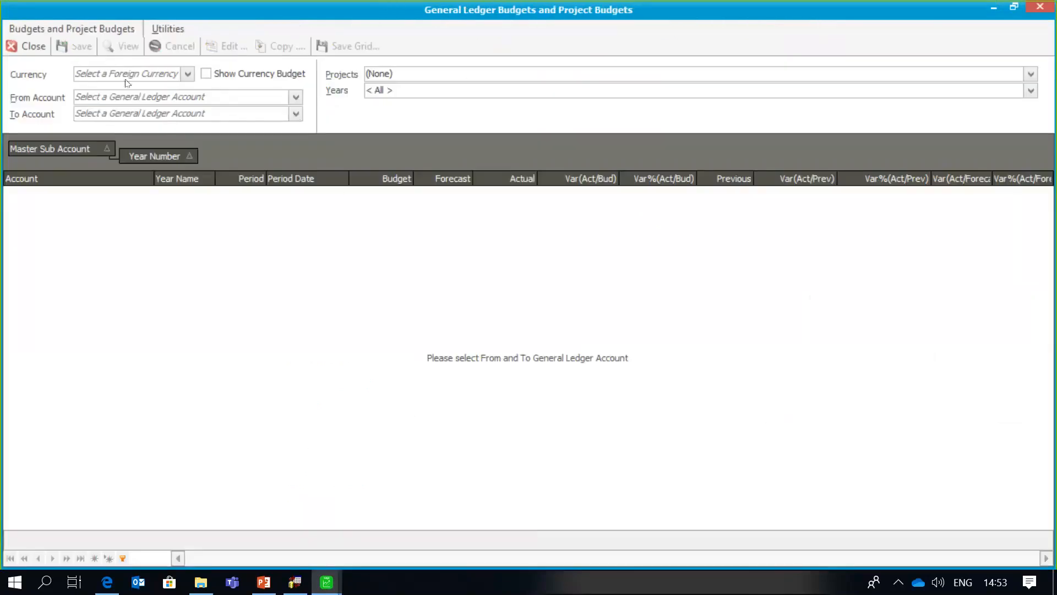
left_click(193, 94)
type("General Expenses")
left_click(207, 114)
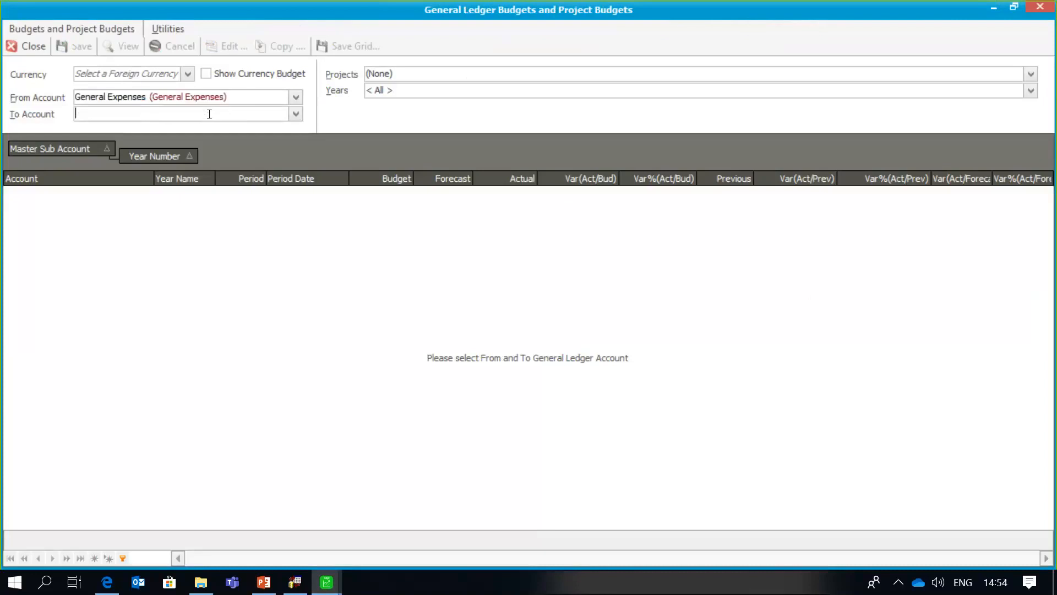
type("General Expenses")
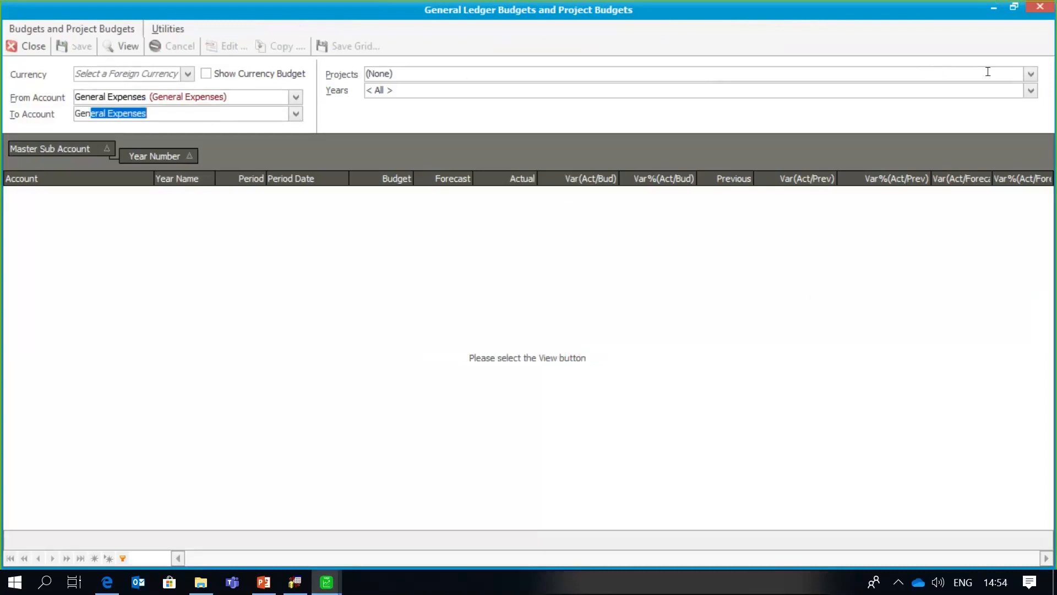
- Filter the budgets to project GC1 and Year2 only, and load them
left_click(1031, 78)
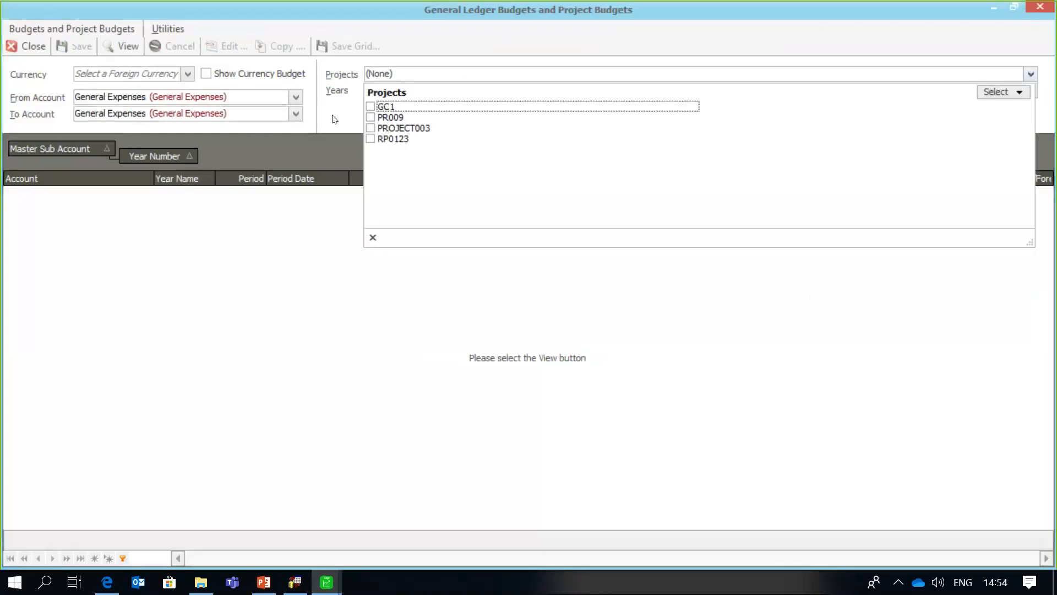
left_click(370, 107)
left_click(270, 259)
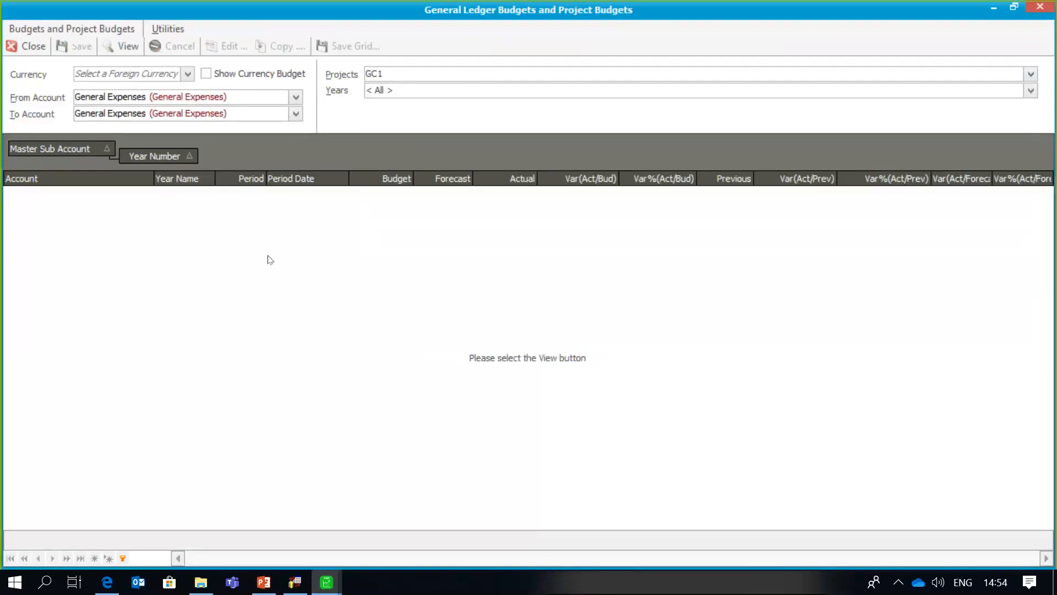
left_click(1030, 90)
left_click(372, 165)
left_click(372, 155)
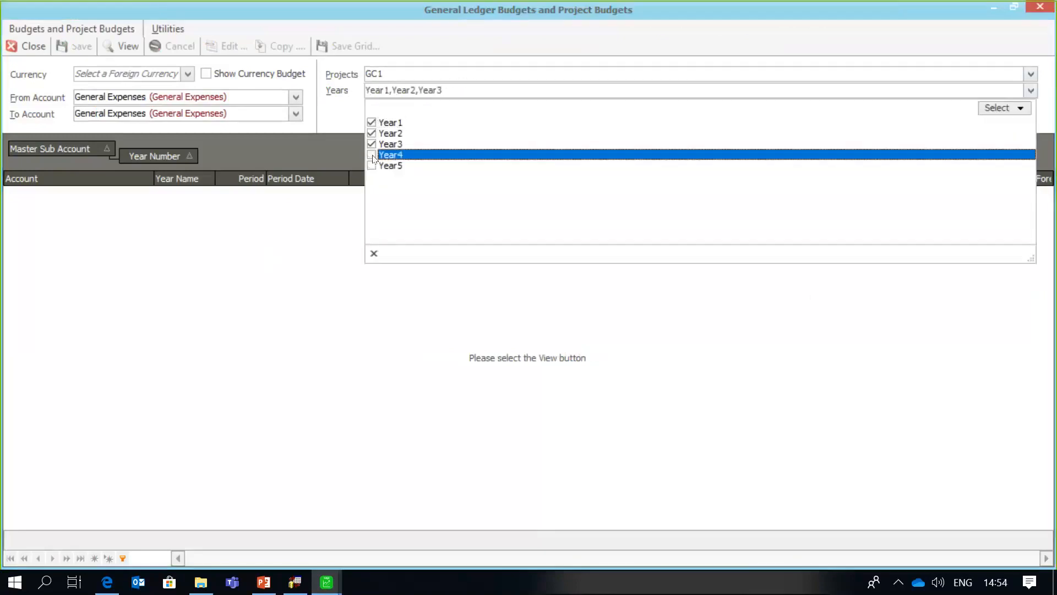
left_click(372, 144)
left_click(372, 122)
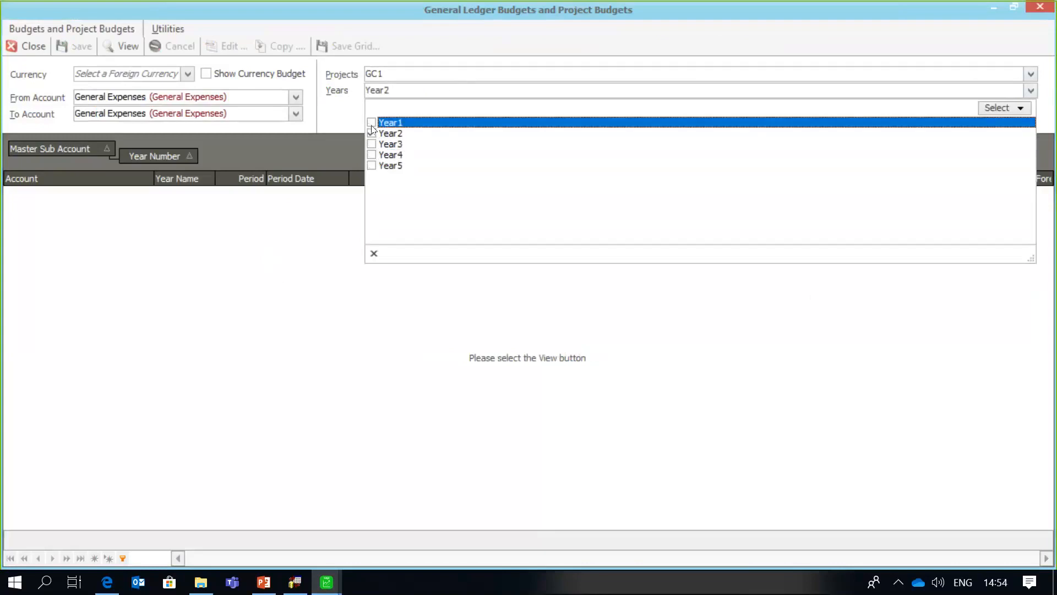
left_click(279, 283)
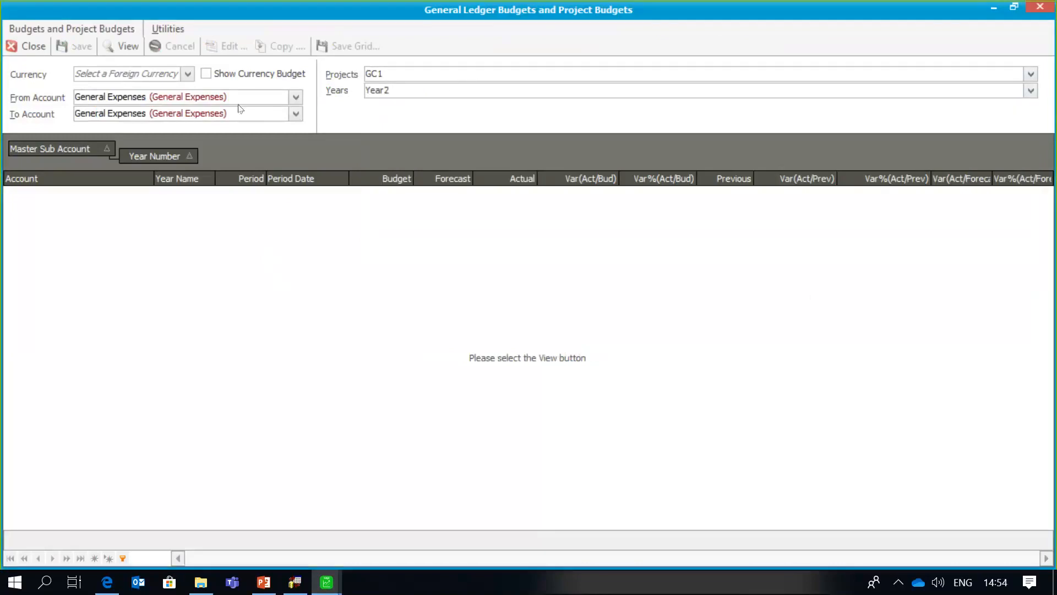
left_click(128, 46)
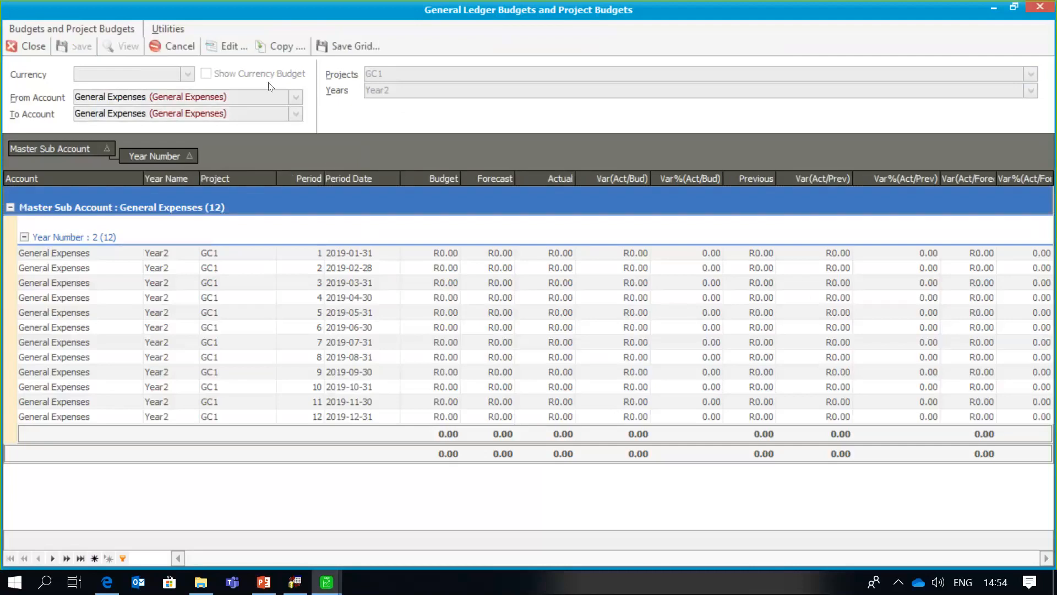
- Batch-set every Year2 period to R85,000, save, and clear the grid
left_click(227, 49)
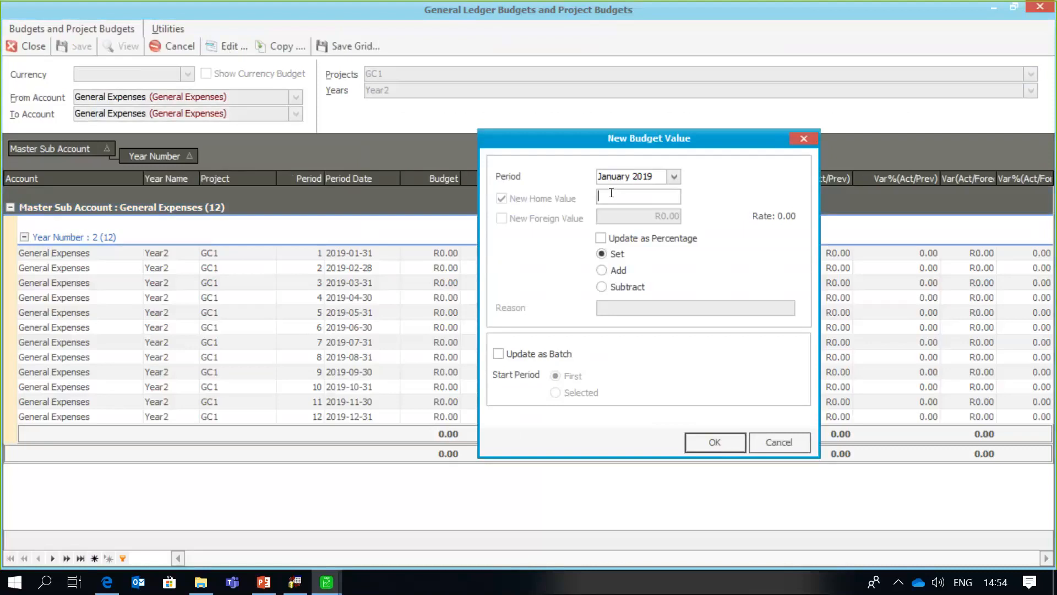
type("85000")
left_click(499, 353)
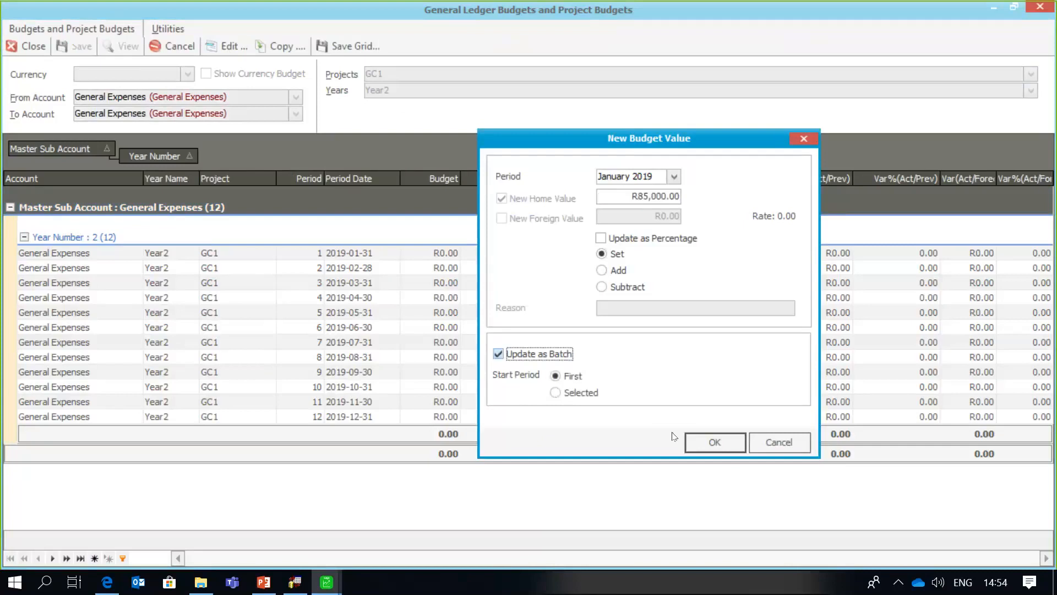
left_click(718, 444)
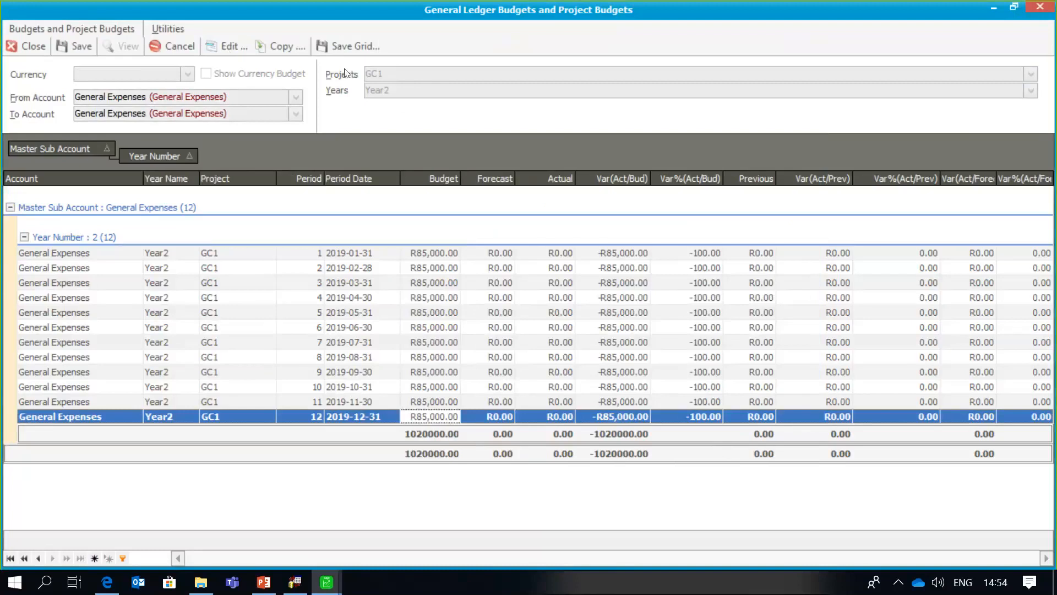
left_click(80, 46)
left_click(175, 45)
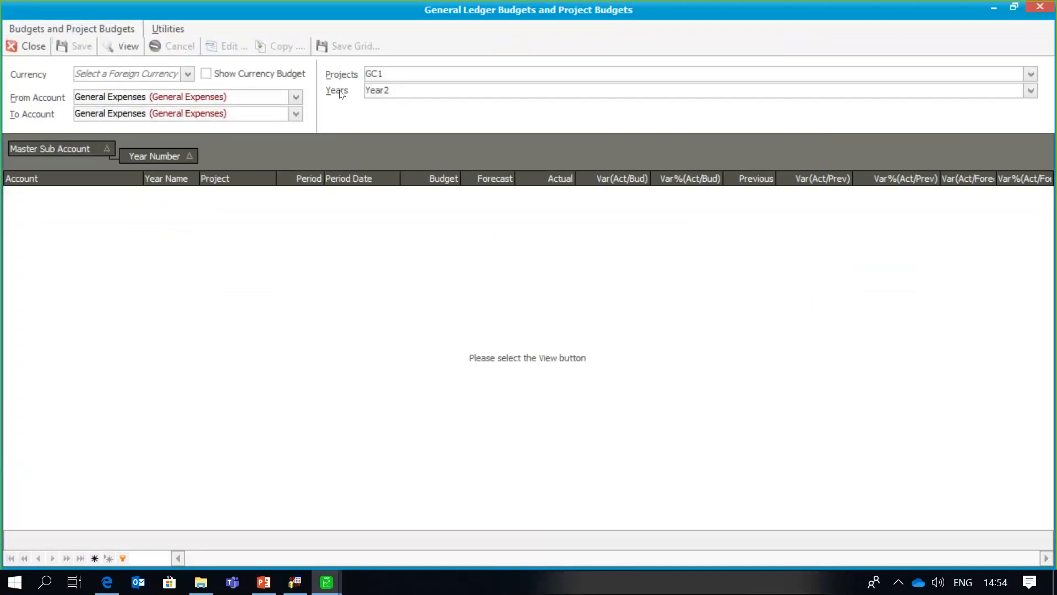
- Switch the project filter from GC1 to RP0123 and load its General Expenses budgets
left_click(1030, 79)
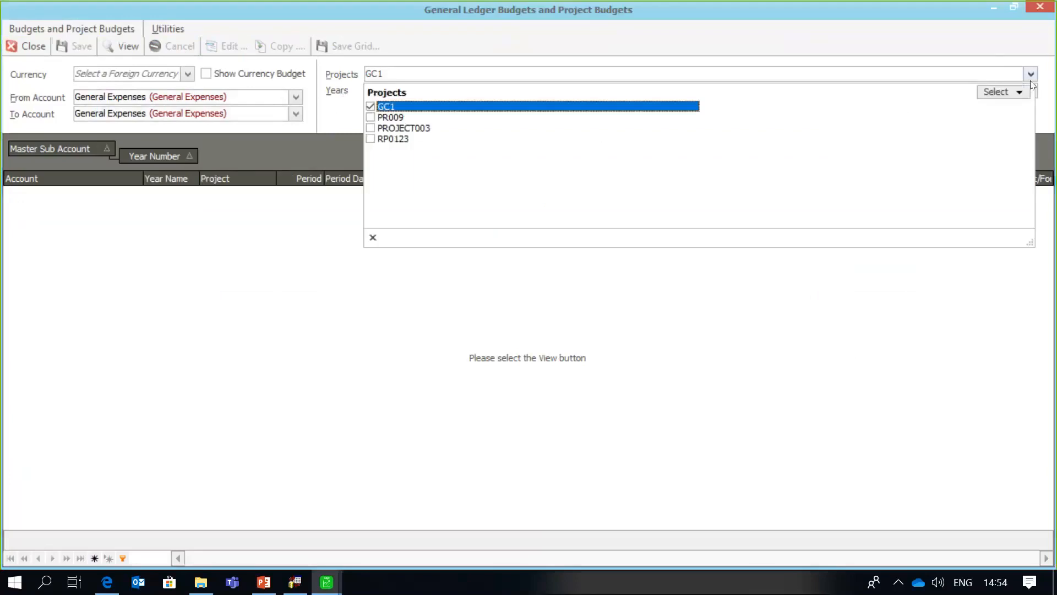
left_click(370, 139)
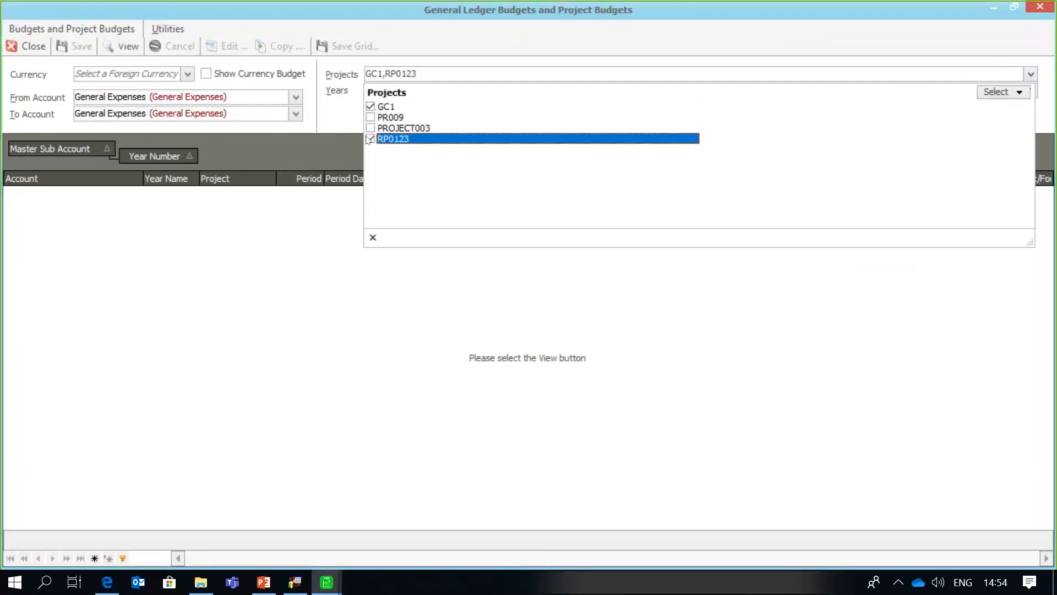
left_click(371, 106)
left_click(270, 245)
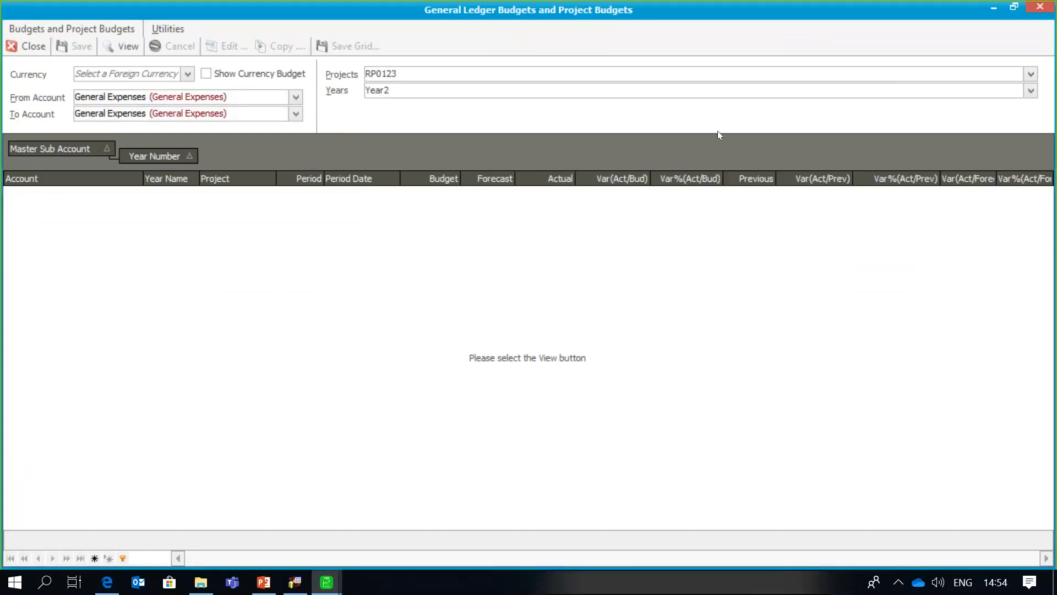
left_click(125, 46)
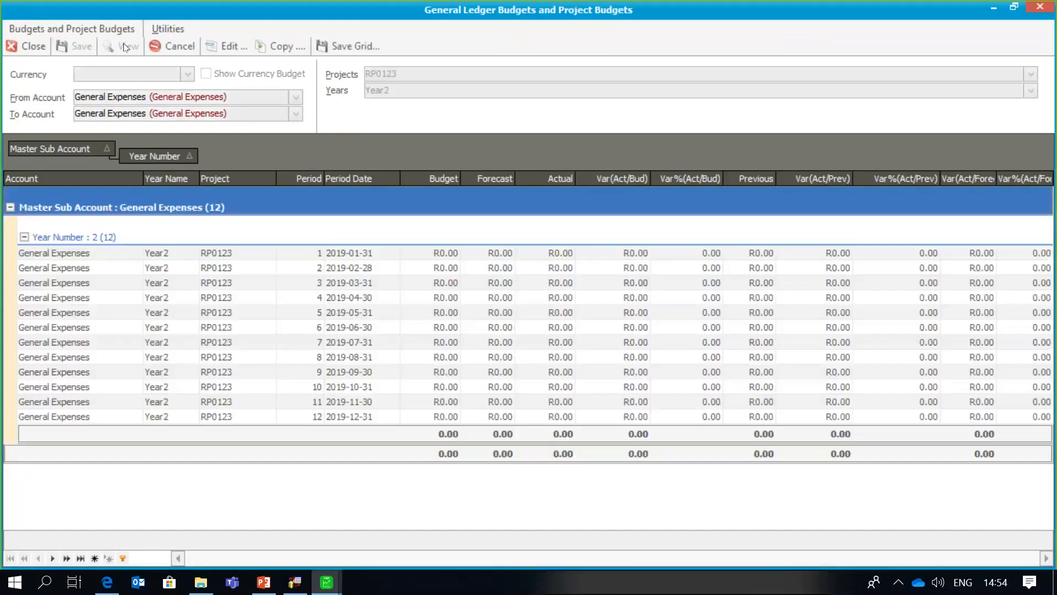
- Batch-set every period to R23,000.00, save, and clear the grid
left_click(230, 54)
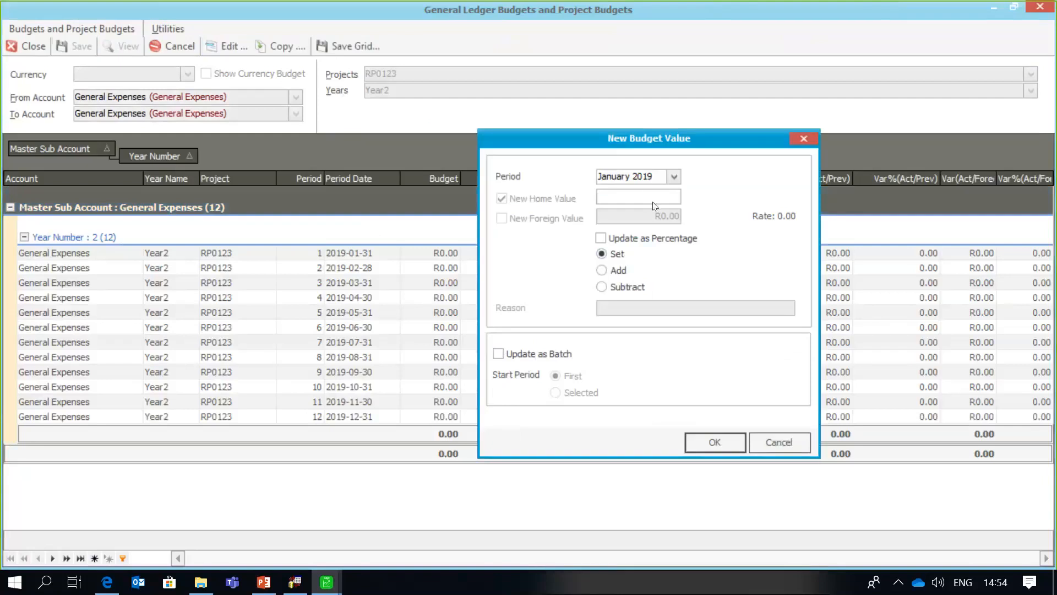
type("23000")
left_click(497, 356)
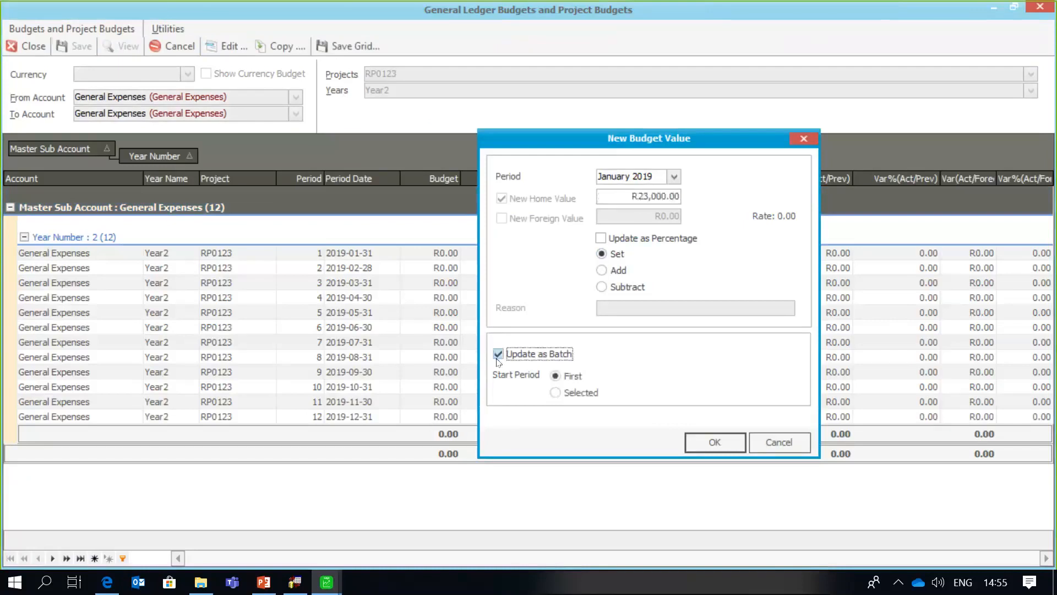
left_click(714, 442)
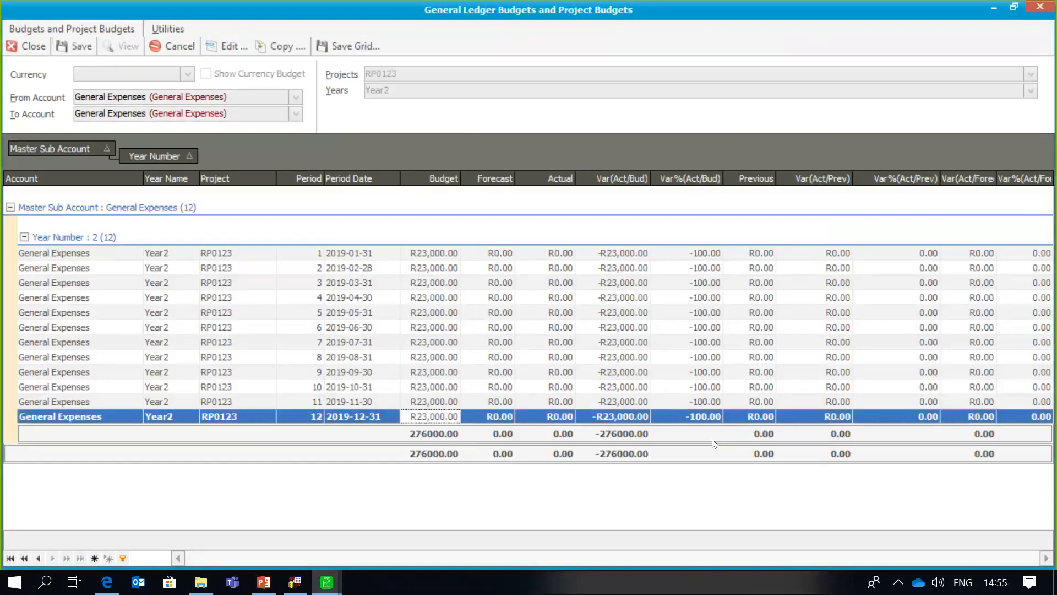
left_click(80, 48)
left_click(177, 47)
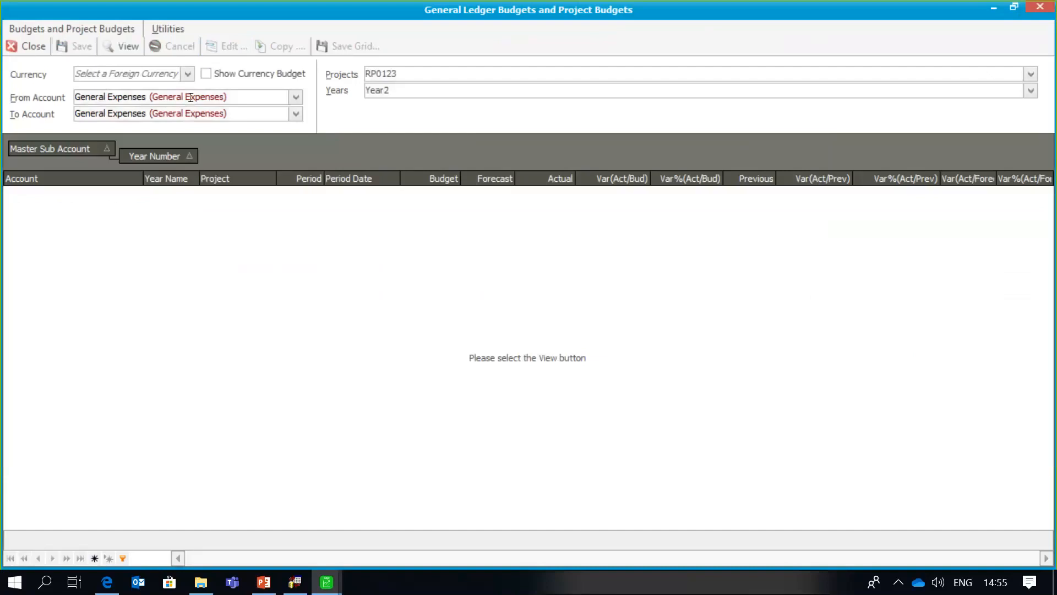
- Change the account range to Marketing and load RP0123's Marketing budget periods
left_click(244, 96)
key("BackSpace")
key("BackSpace")
key("BackSpace")
key("BackSpace")
key("BackSpace")
key("BackSpace")
key("BackSpace")
key("BackSpace")
key("BackSpace")
key("BackSpace")
key("BackSpace")
key("BackSpace")
key("BackSpace")
key("BackSpace")
key("BackSpace")
key("BackSpace")
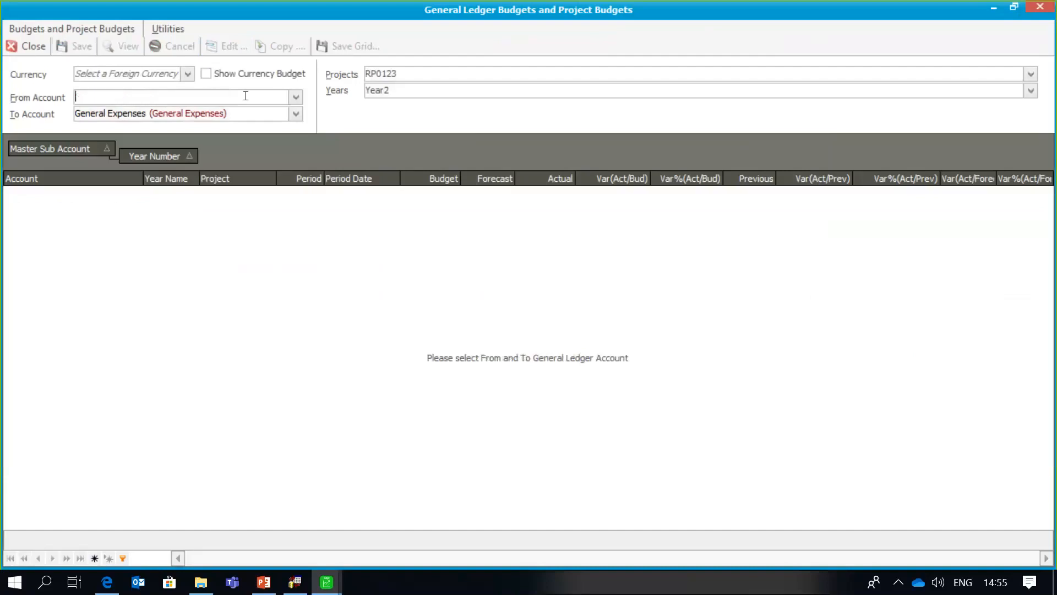
type("Ma")
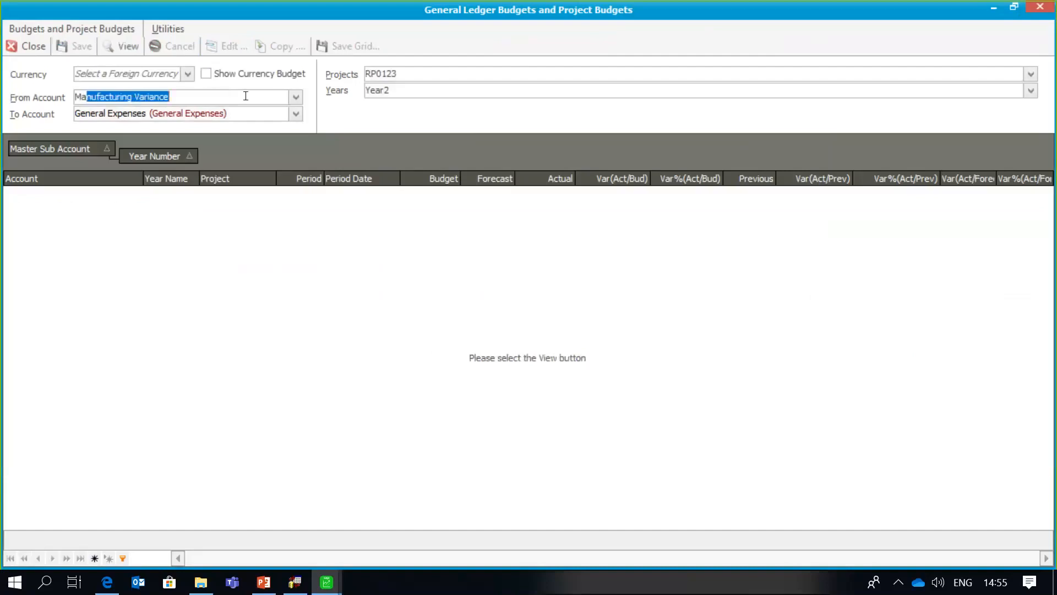
type("rketing")
key("Tab")
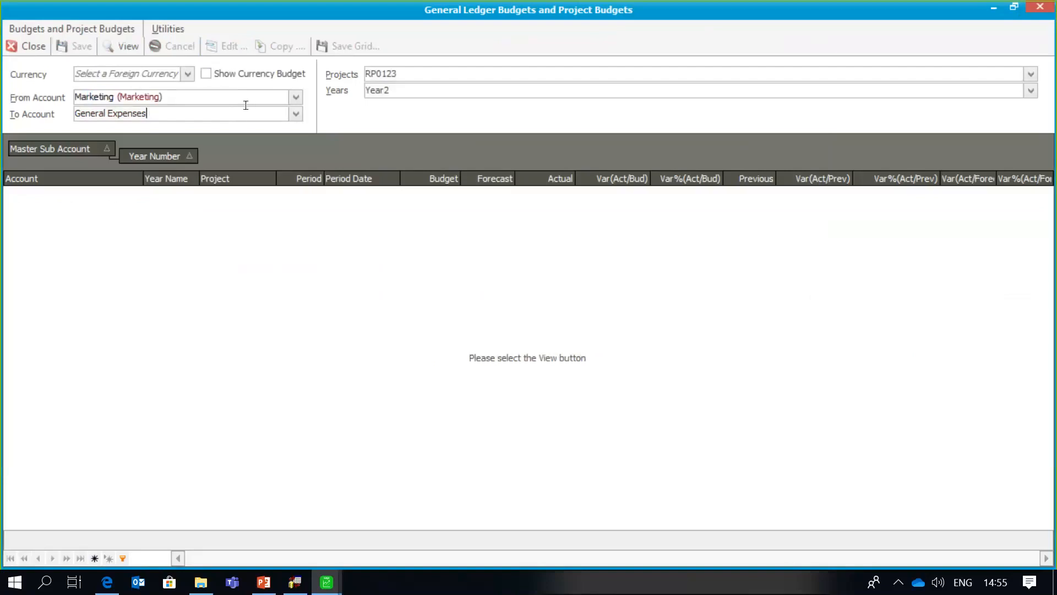
key("BackSpace")
key("BackSpace")
key("BackSpace")
key("BackSpace")
key("BackSpace")
key("BackSpace")
key("BackSpace")
key("BackSpace")
key("BackSpace")
key("BackSpace")
key("BackSpace")
key("BackSpace")
key("BackSpace")
key("BackSpace")
key("BackSpace")
key("BackSpace")
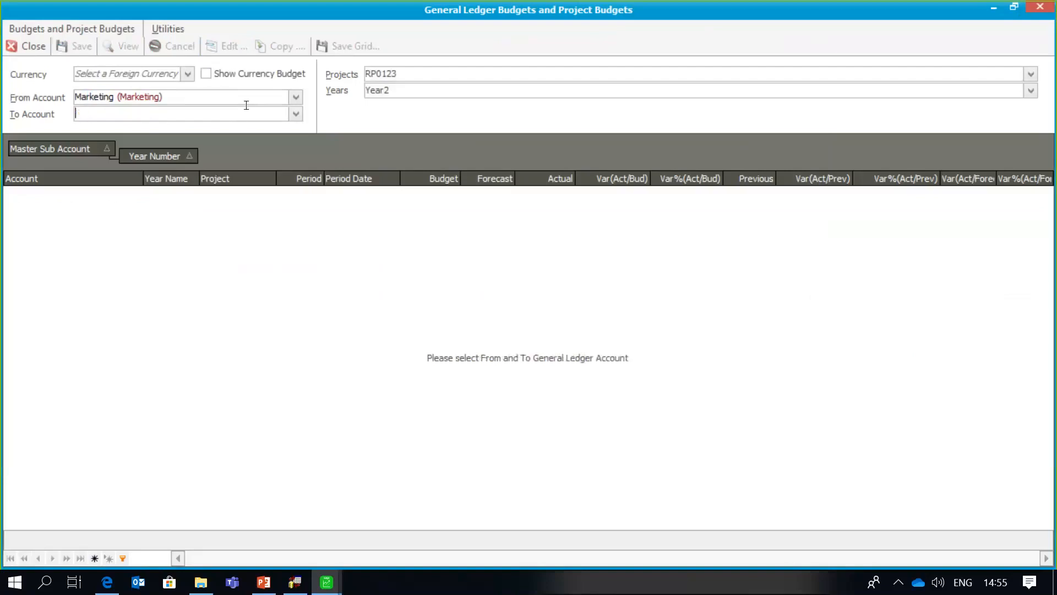
type("Marketing")
key("Return")
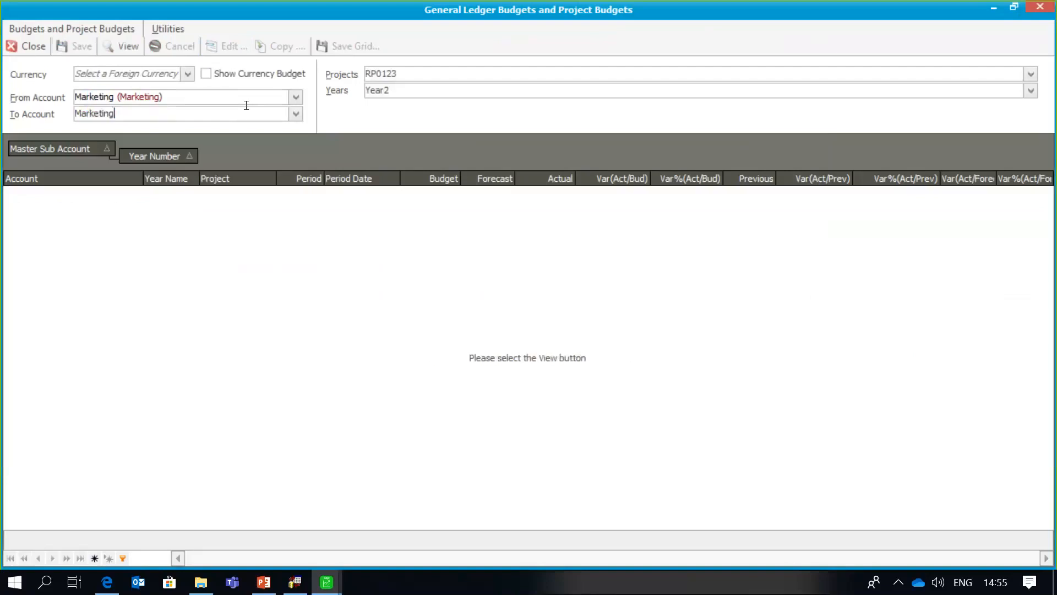
left_click(133, 55)
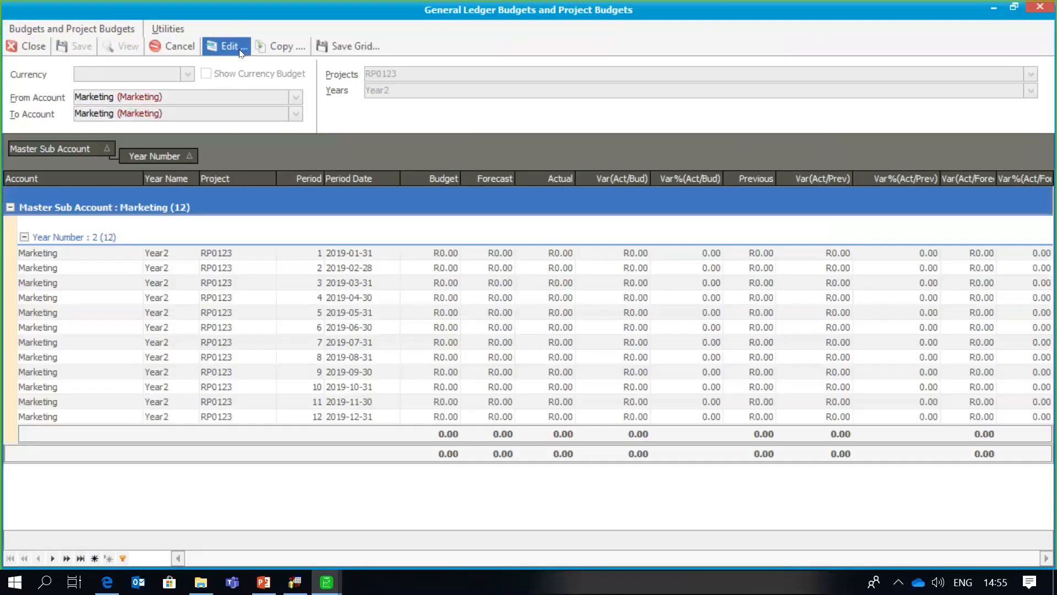
- Batch-set every period to R13,000.00, save, and close the budgets window
left_click(243, 51)
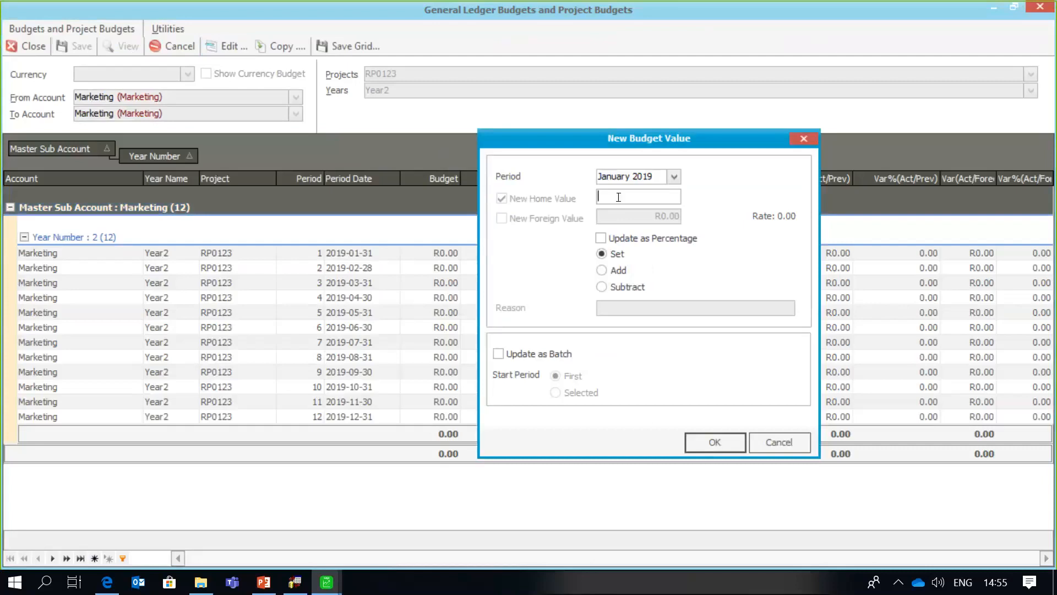
type("13000")
left_click(505, 354)
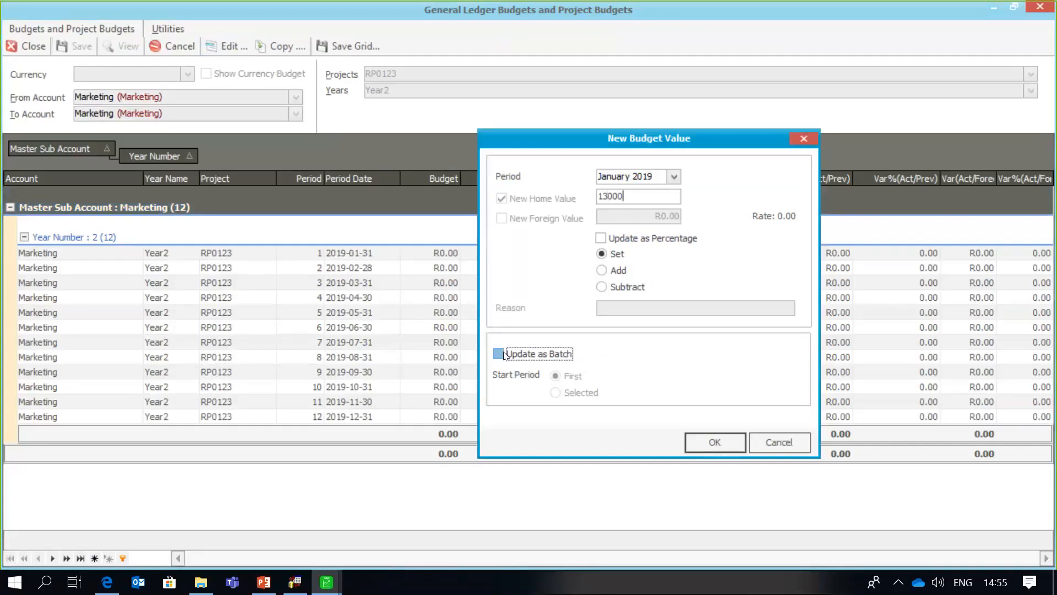
left_click(703, 442)
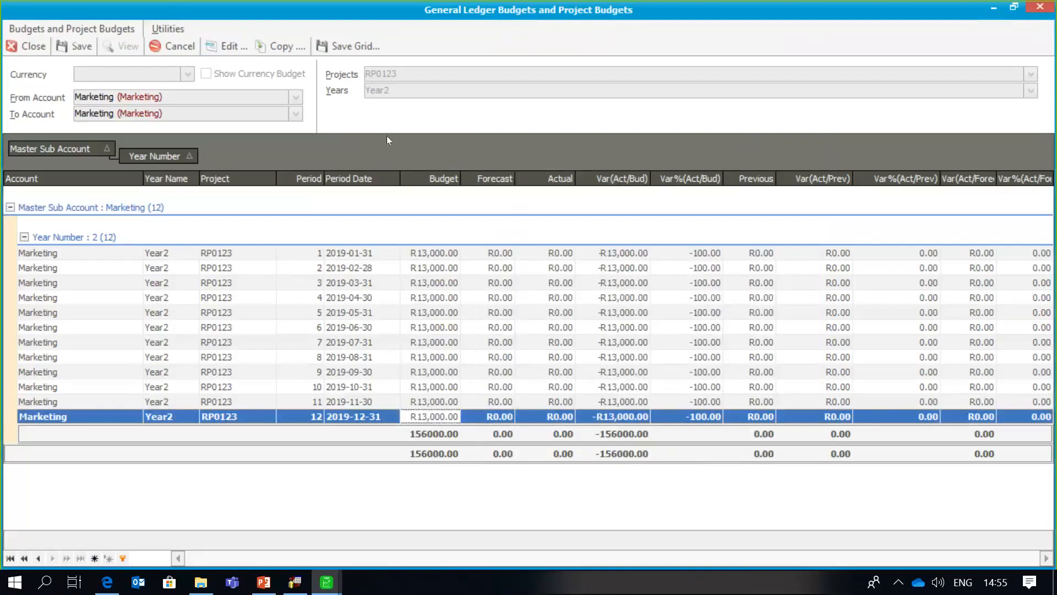
left_click(85, 42)
left_click(37, 45)
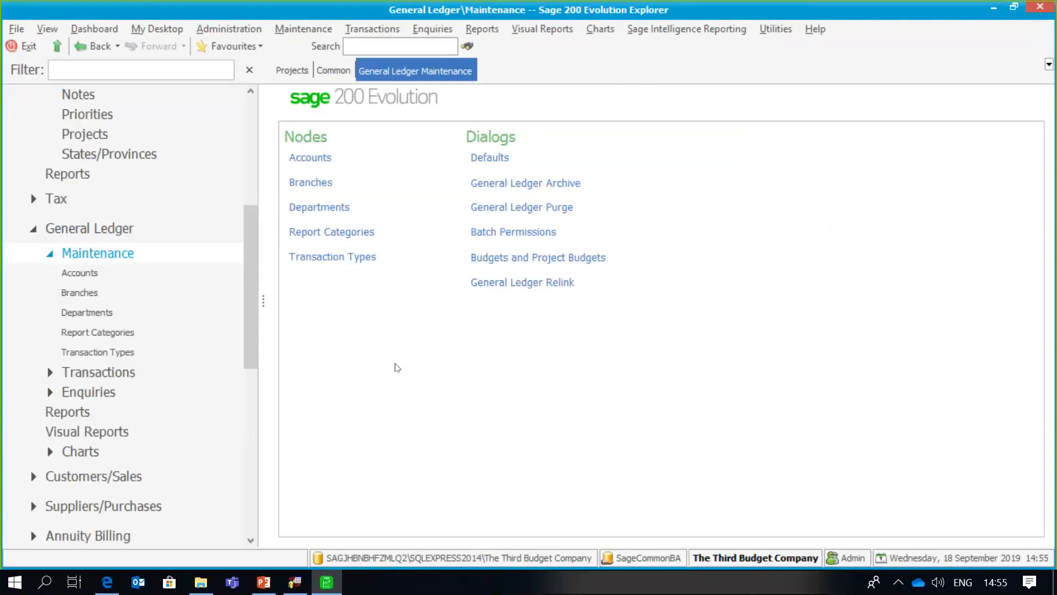
- Scroll the Explorer tree down to Inventory to show its section page
left_click_drag(248, 254, 250, 352)
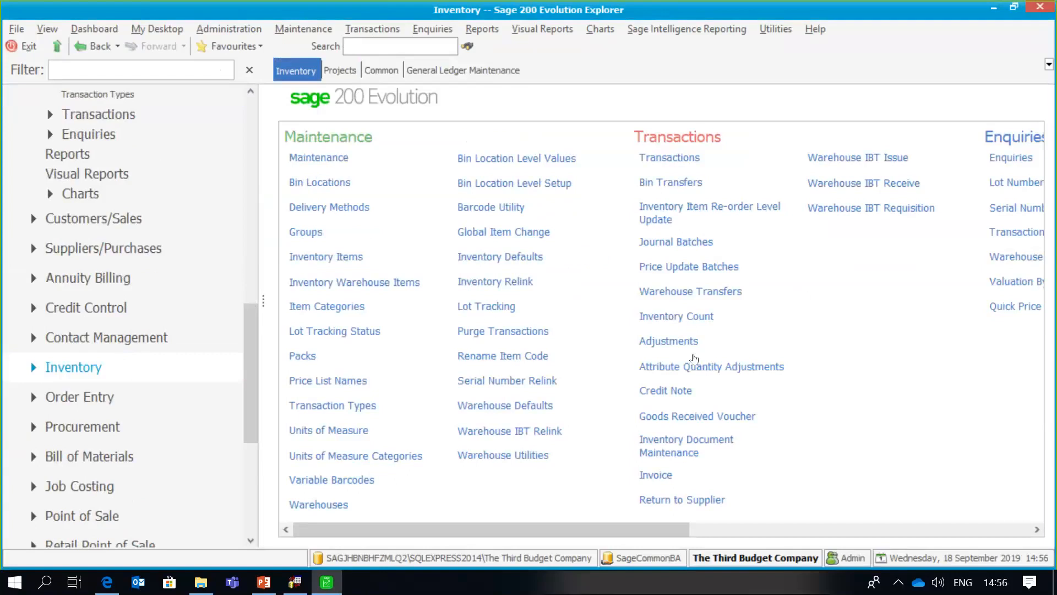
- Create a Goods Received Voucher for The Catering Company with a GL line on Marketing
left_click(702, 419)
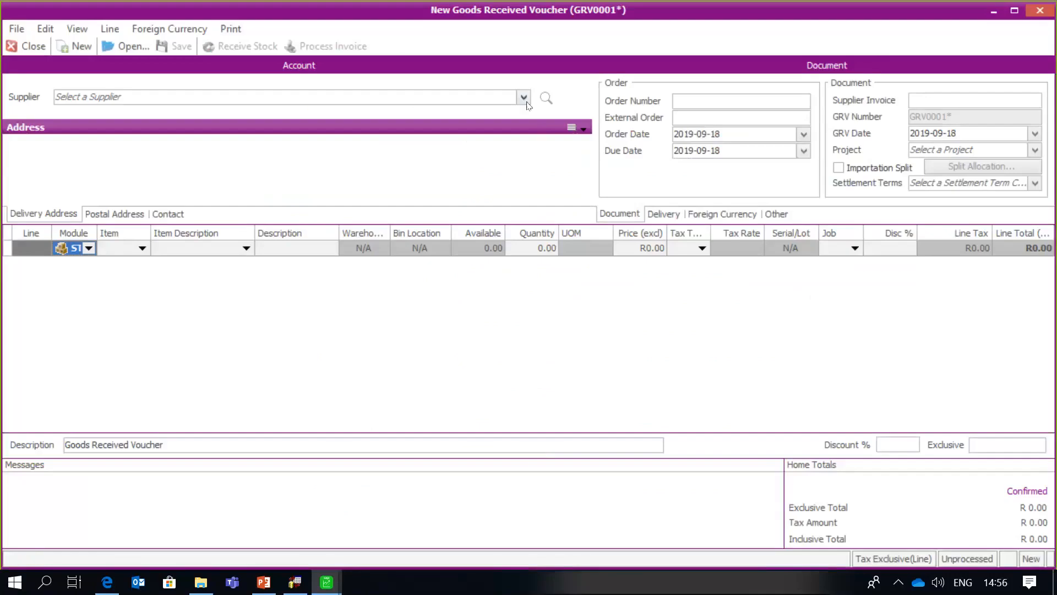
left_click(504, 95)
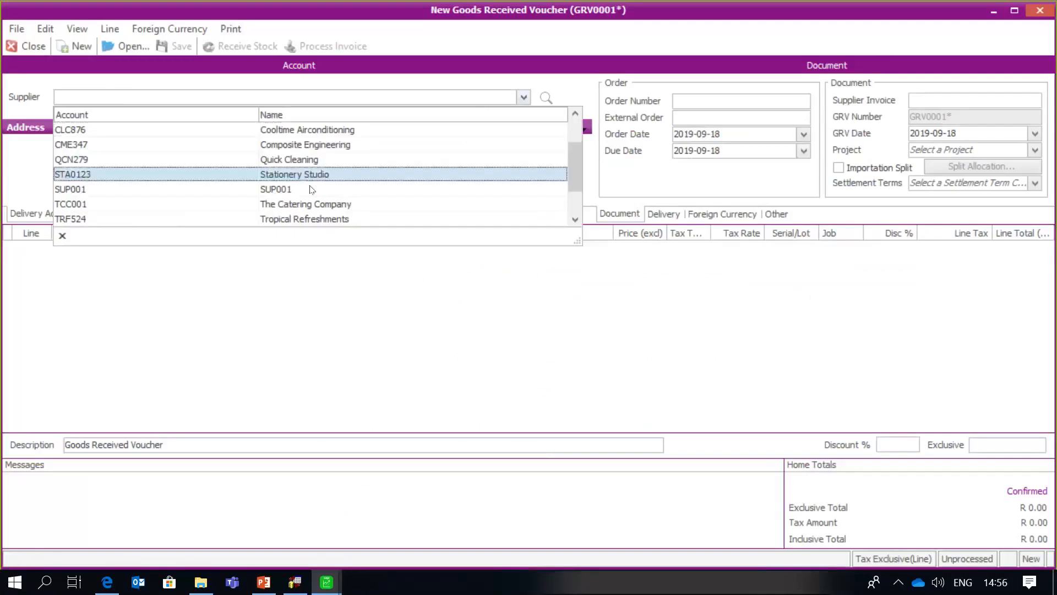
left_click(118, 204)
left_click(83, 249)
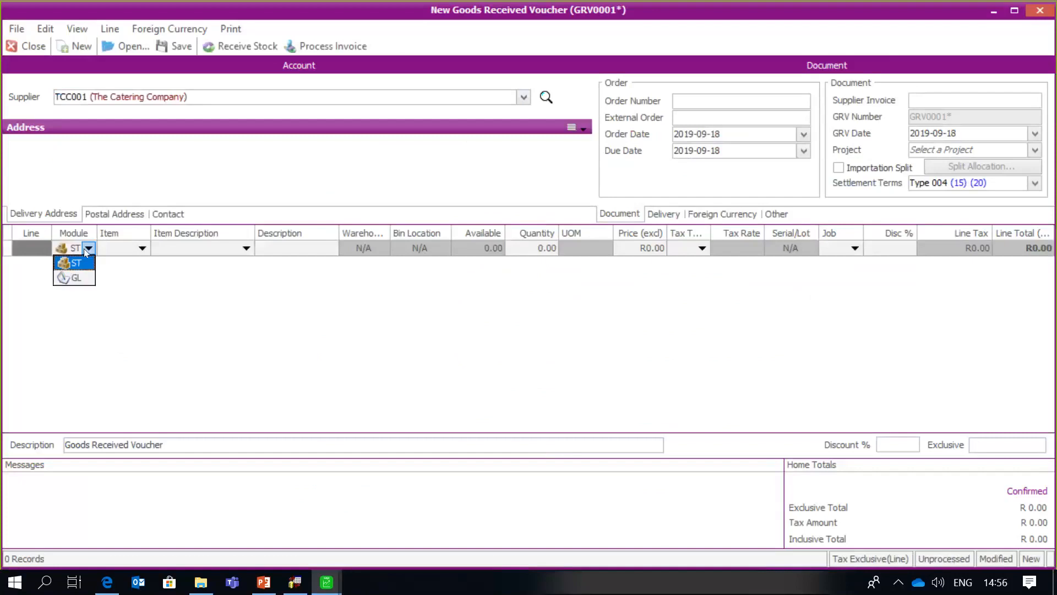
left_click(92, 277)
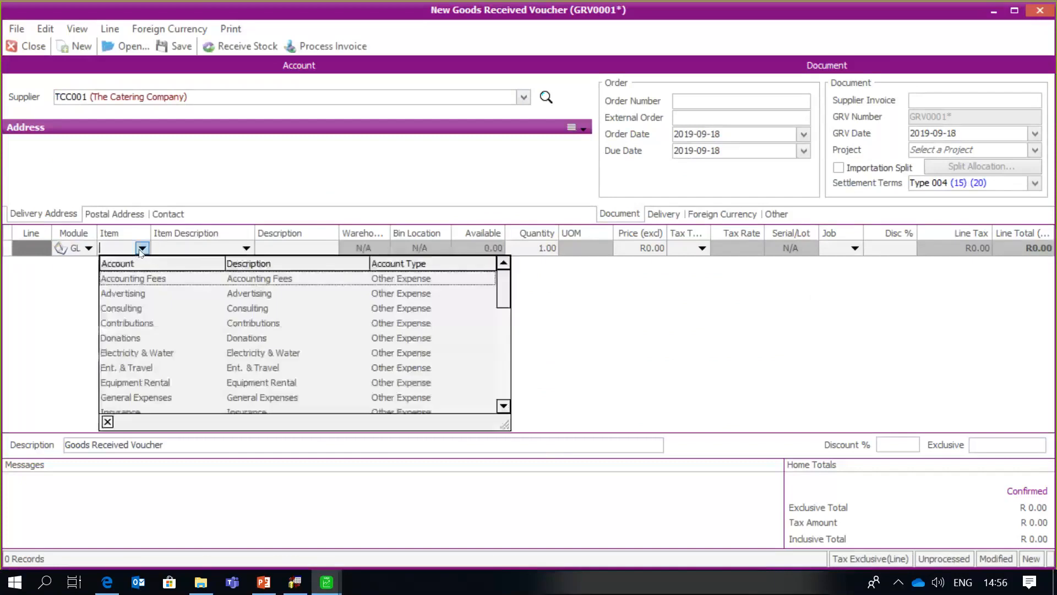
left_click(503, 407)
left_click(502, 408)
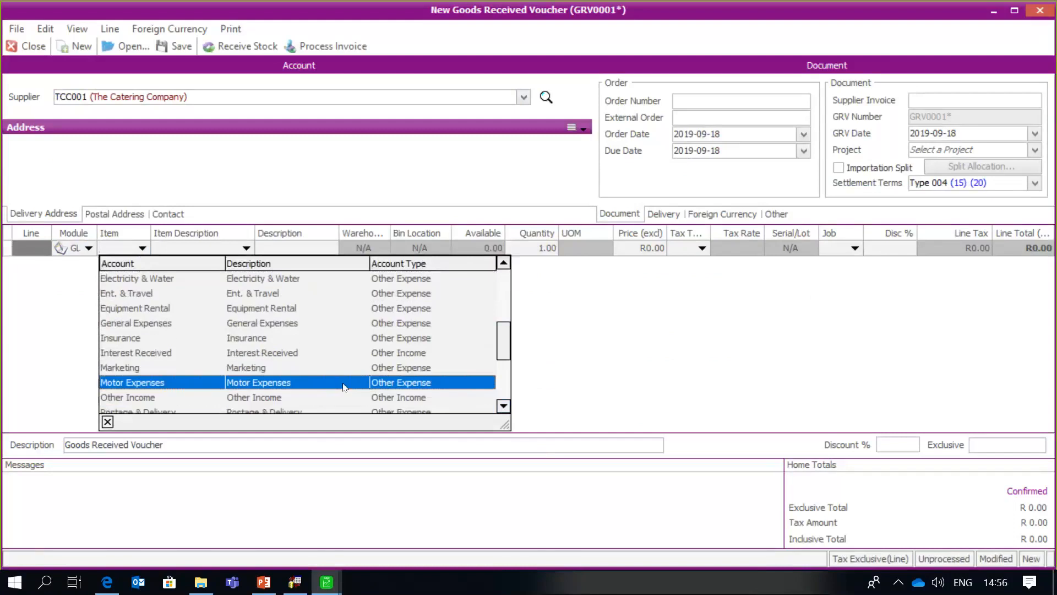
left_click(331, 366)
key("Tab")
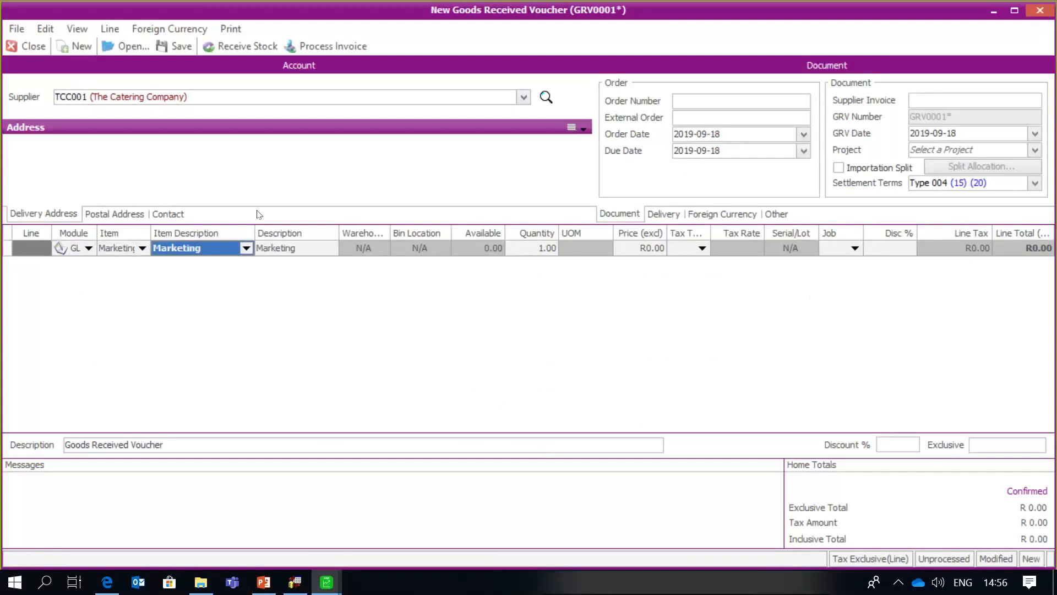
- Run a Budget Query on the Marketing line and dismiss it
left_click(119, 31)
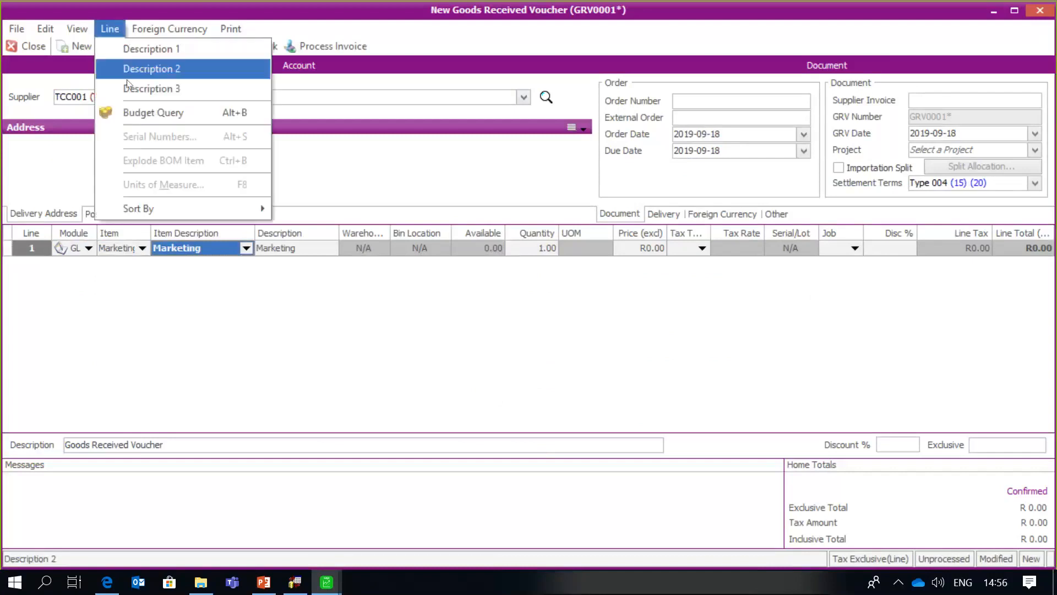
left_click(131, 111)
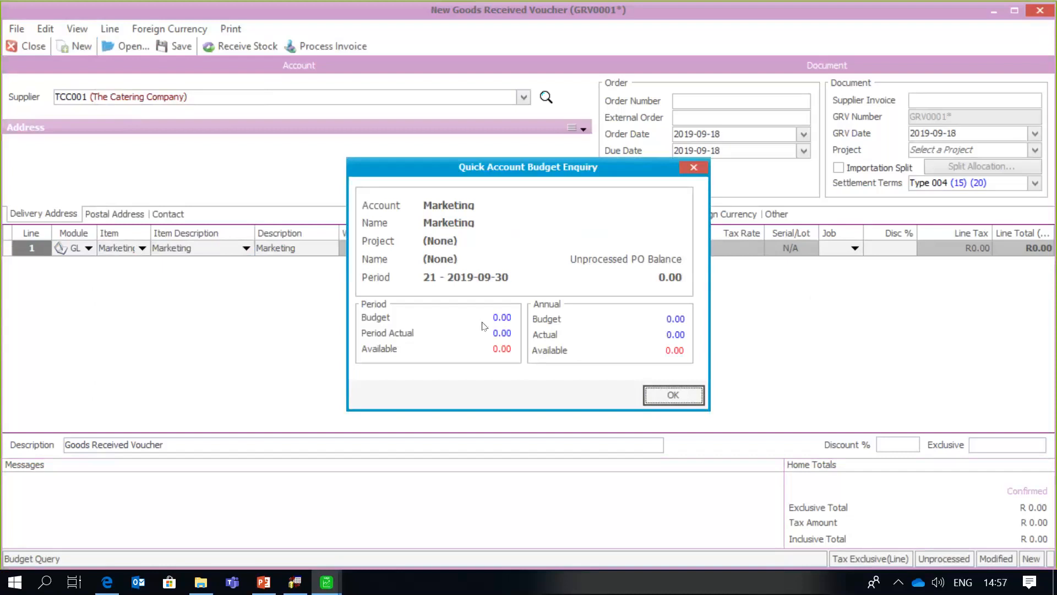
left_click(696, 403)
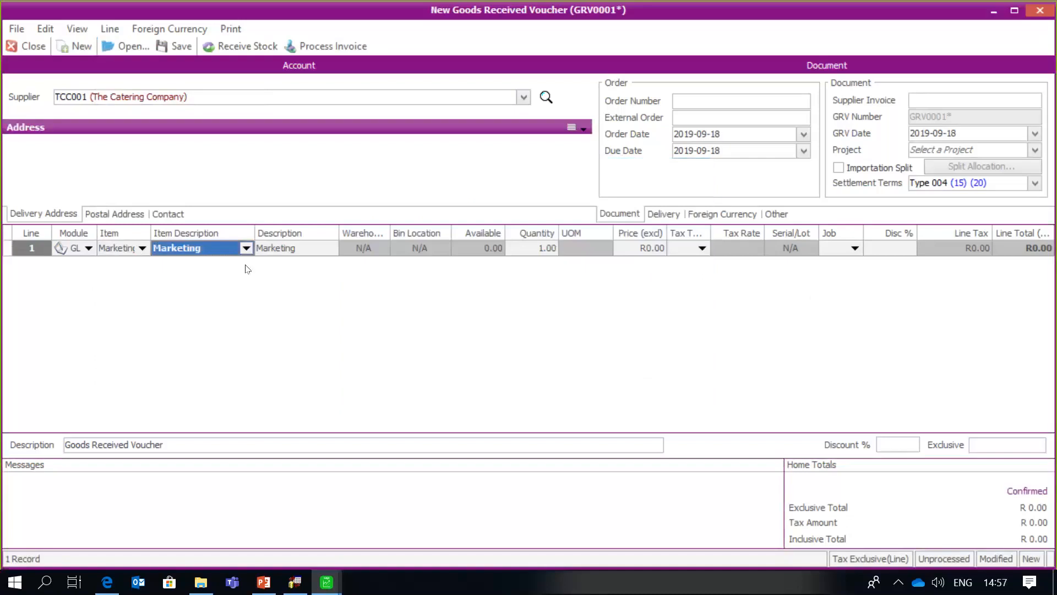
- Switch the line to Telephone and run a Budget Query: 4,800.00 period, 54,600.00 annual
left_click(142, 248)
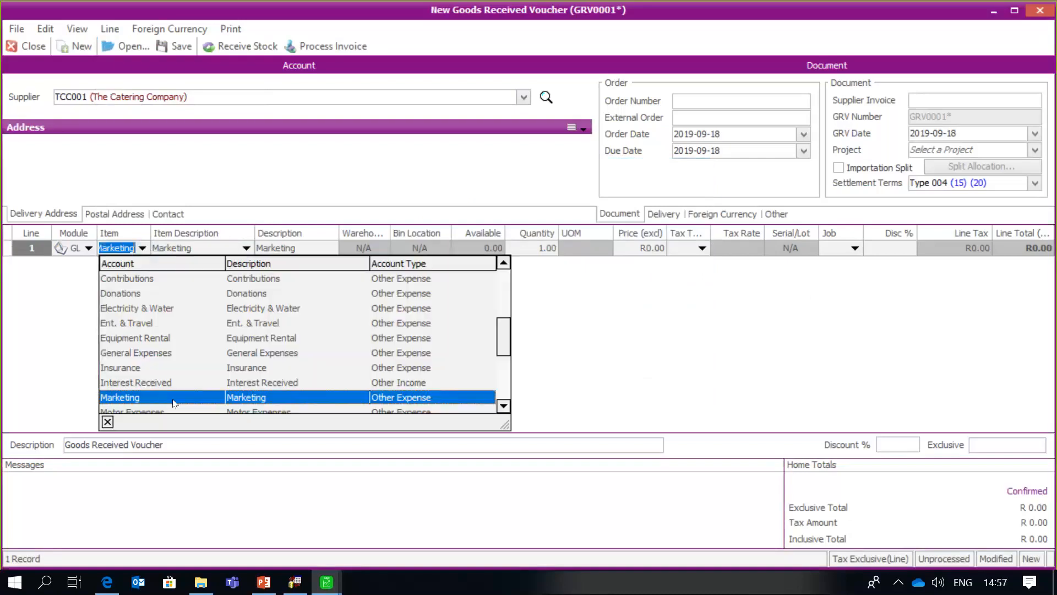
scroll(173, 402, "down", 3)
left_click(174, 385)
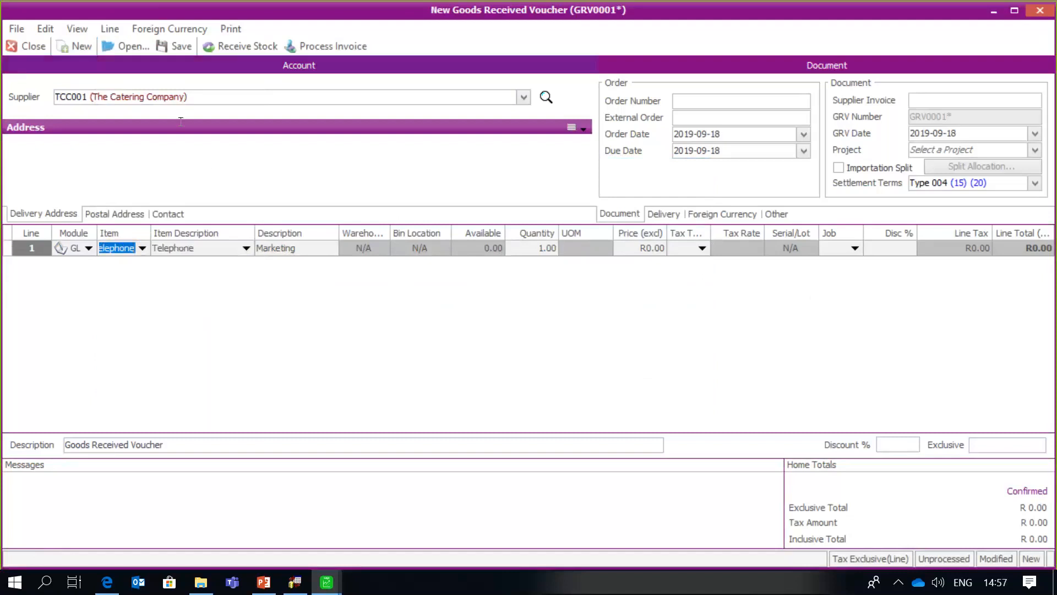
key("Tab")
key("Tab")
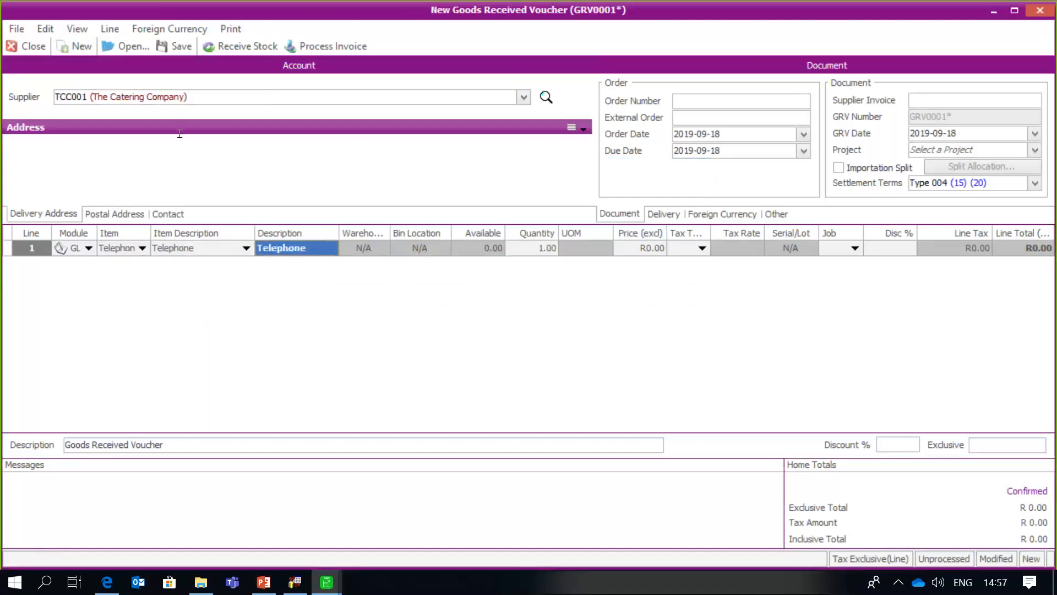
left_click(111, 30)
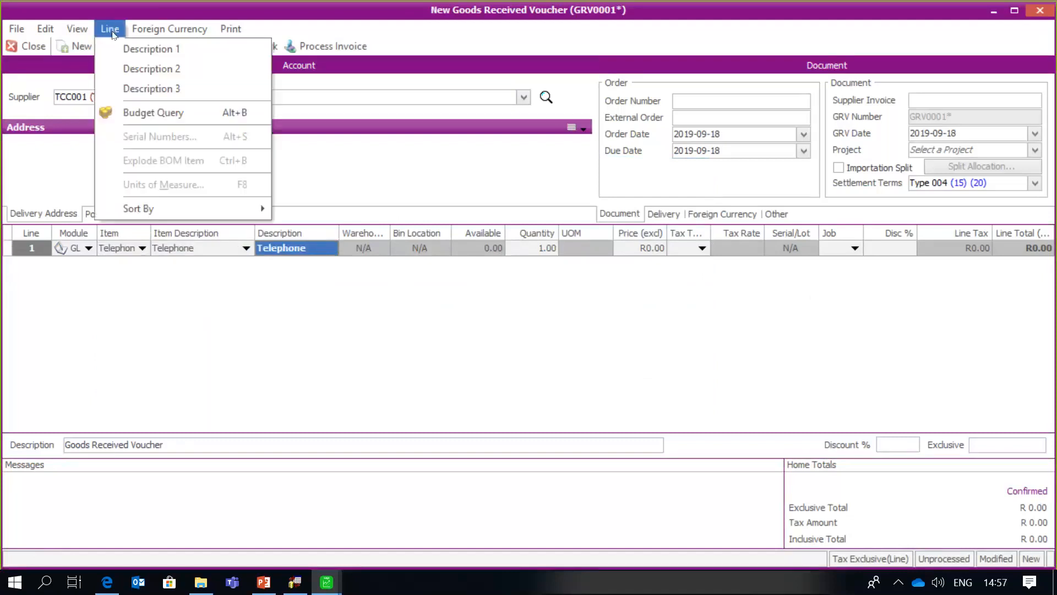
left_click(136, 113)
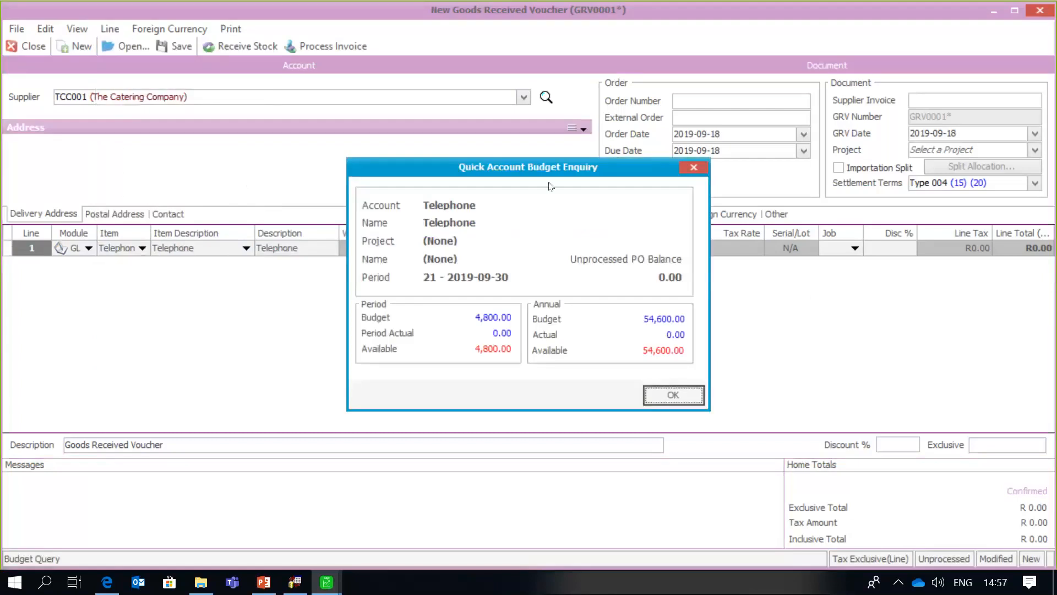
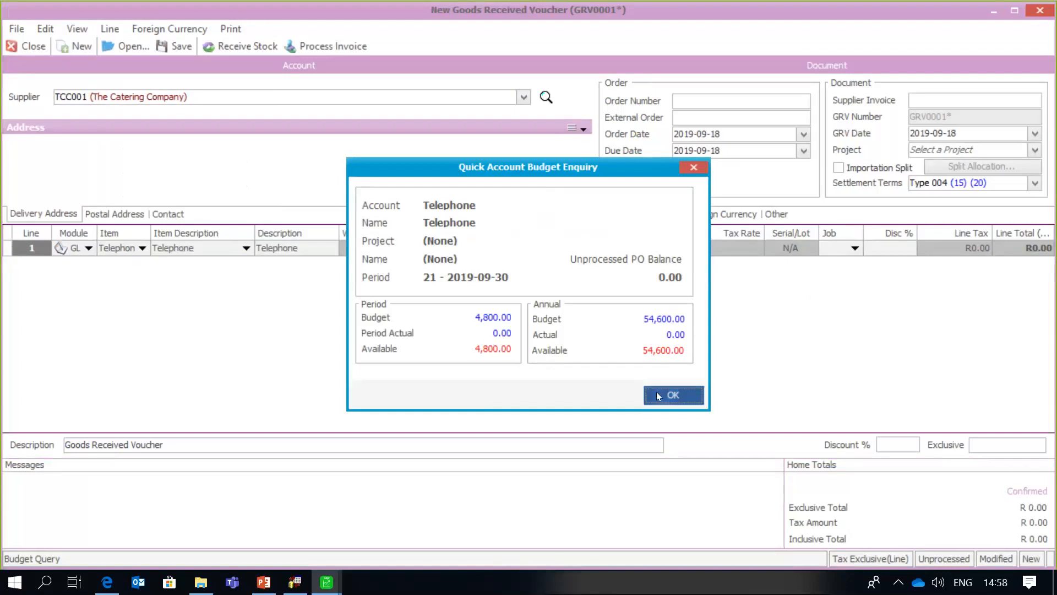
- Set the Telephone line price to 3900 with tax type 1
left_click(659, 395)
left_click(626, 249)
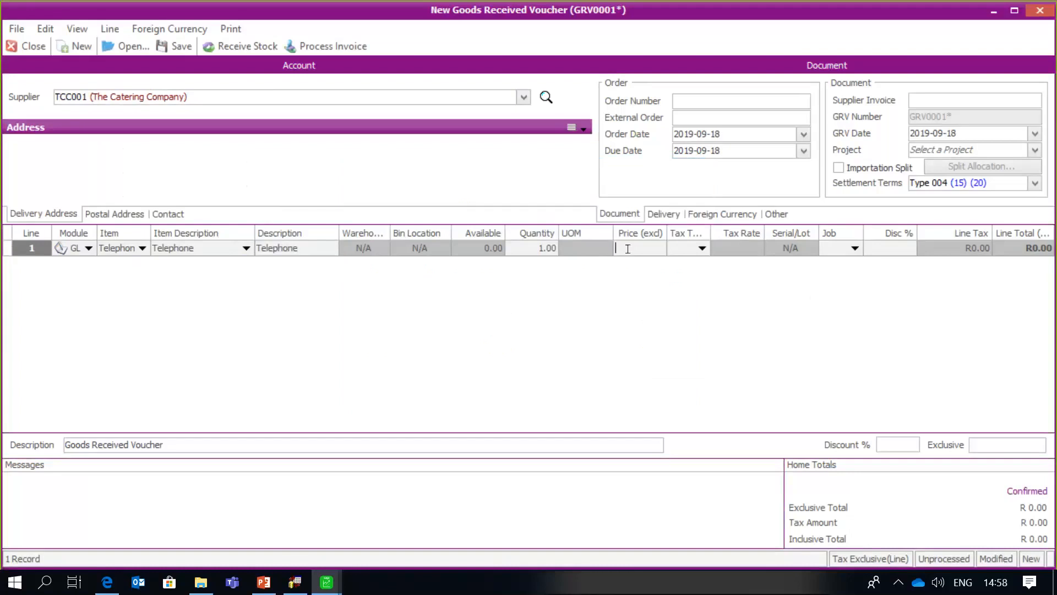
type("3900")
key("Tab")
type("1")
key("Tab")
key("Tab")
key("Tab")
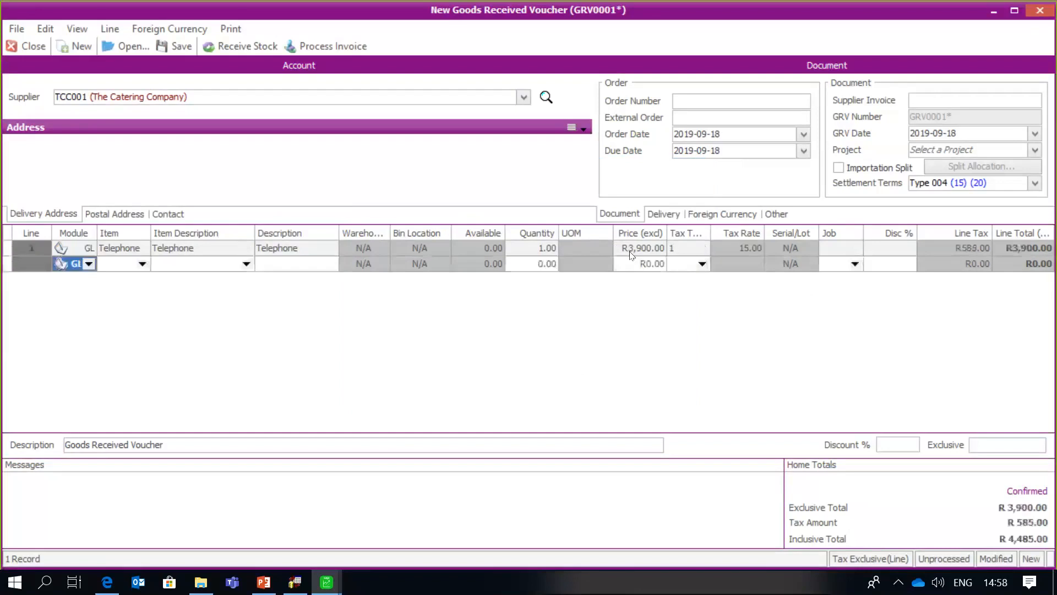
- Enter the supplier invoice reference and process GRV0001 as an invoice, printing neither document
left_click(928, 98)
type("s2")
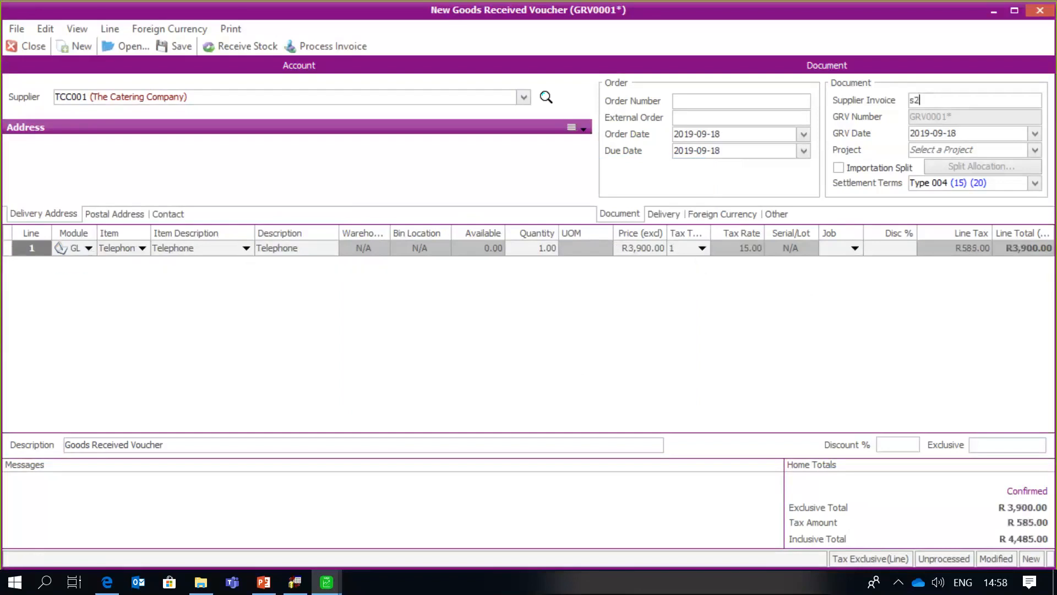
type("5478")
key("Tab")
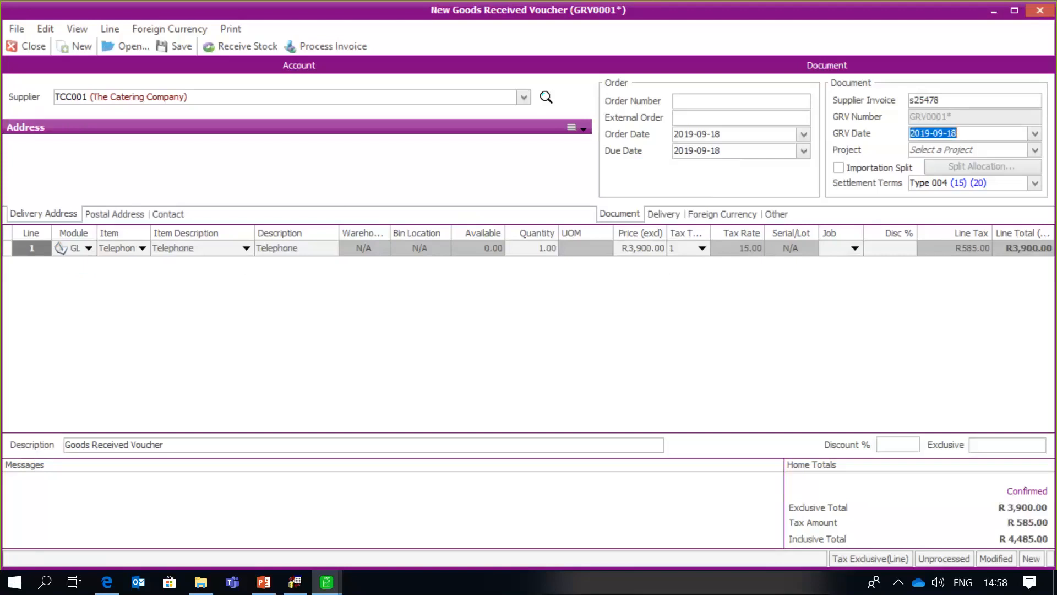
left_click(355, 46)
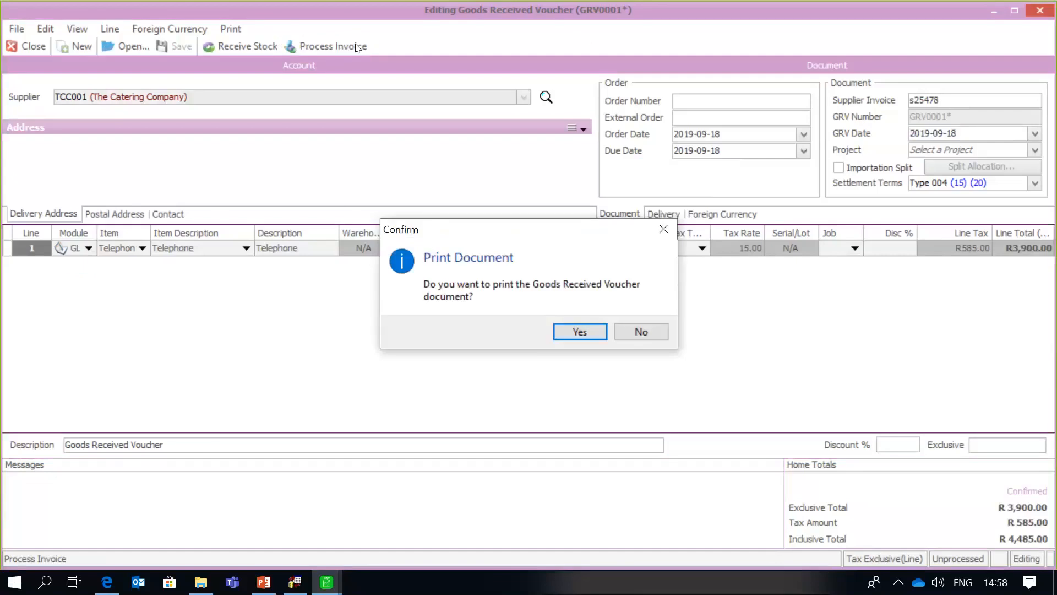
left_click(635, 332)
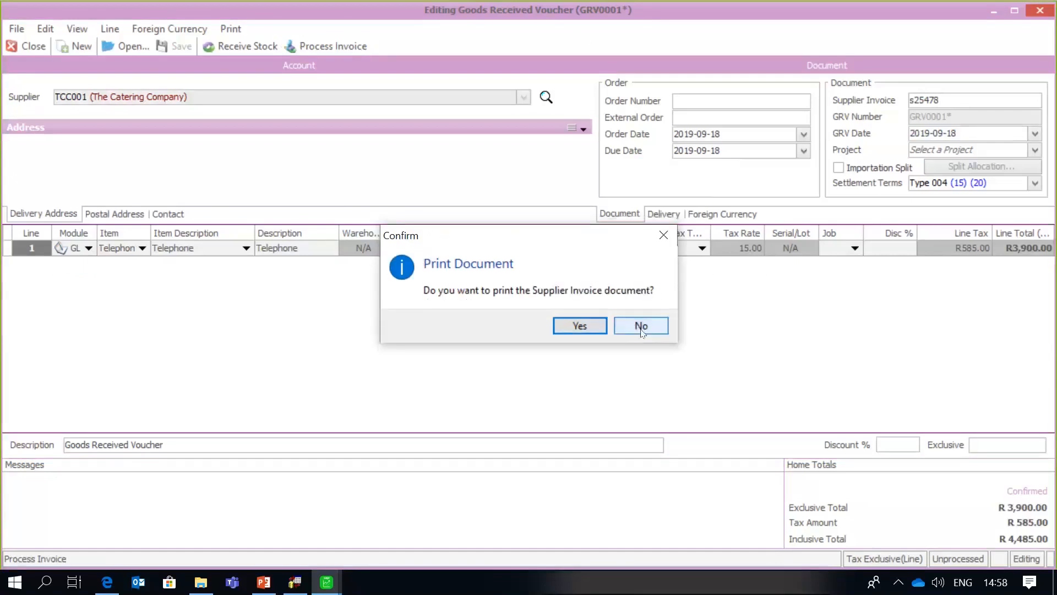
left_click(641, 327)
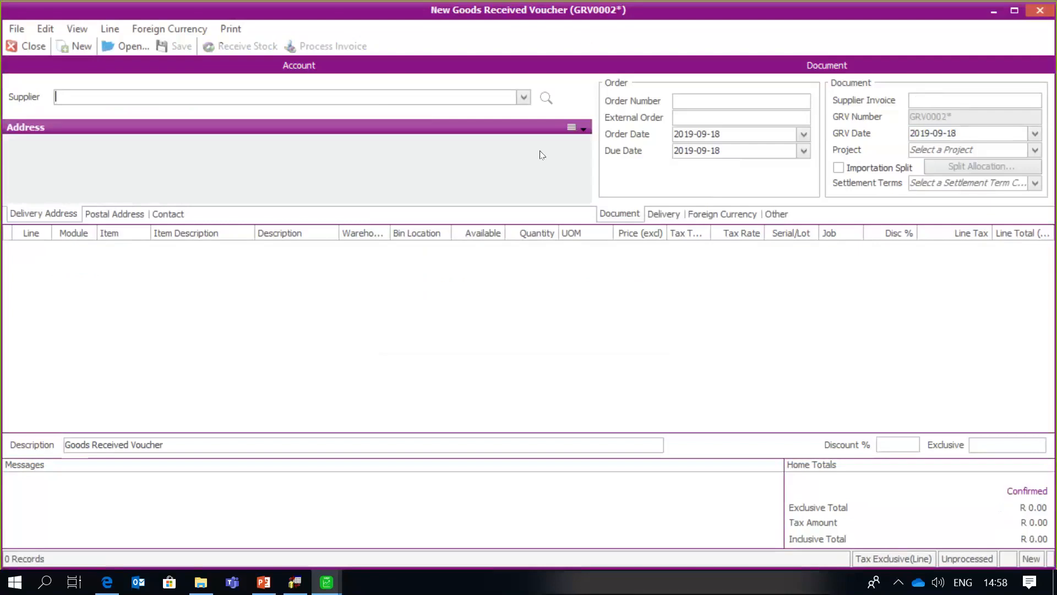
- Select supplier TCC001 and add a GL line for the Telephone account
left_click(523, 98)
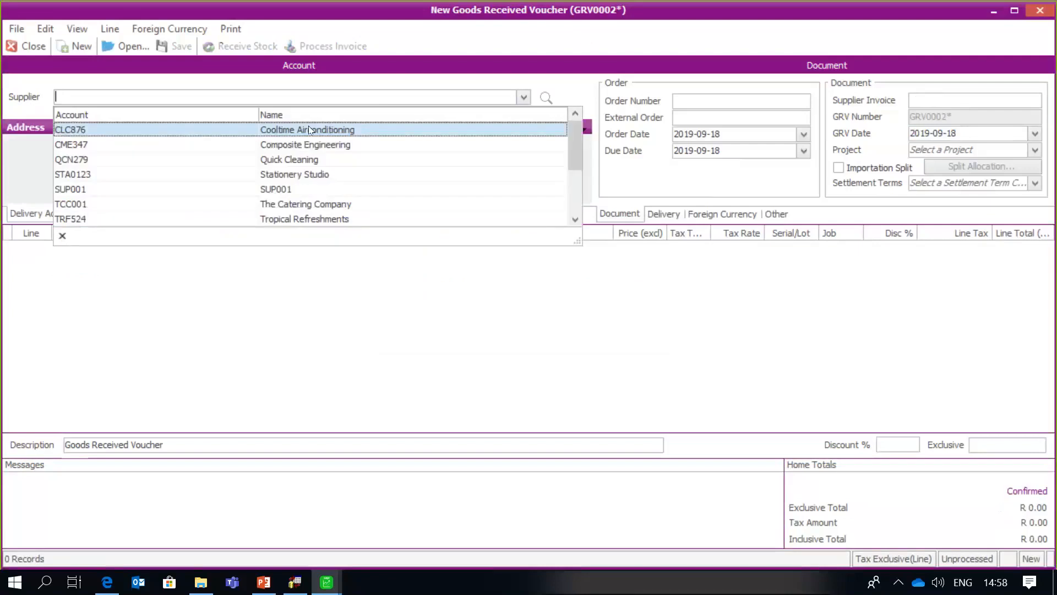
left_click(292, 205)
left_click(89, 248)
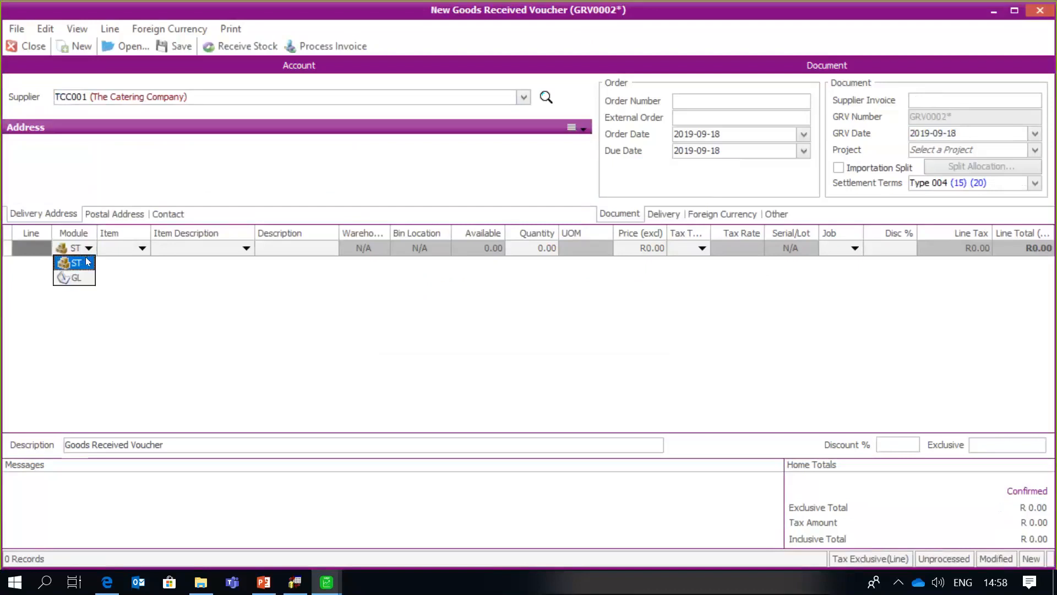
left_click(76, 278)
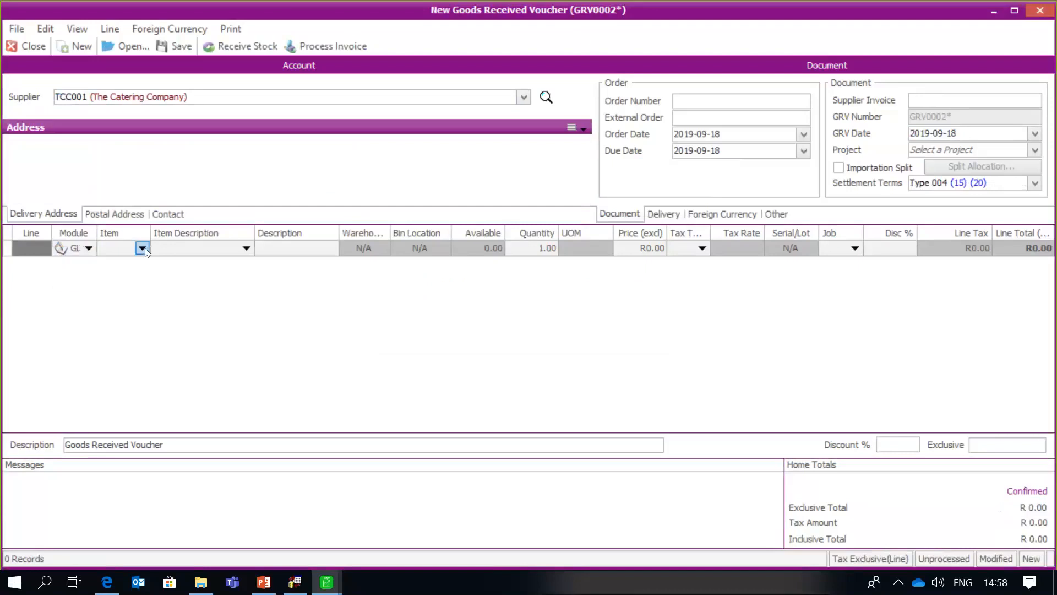
left_click(142, 248)
left_click(133, 398)
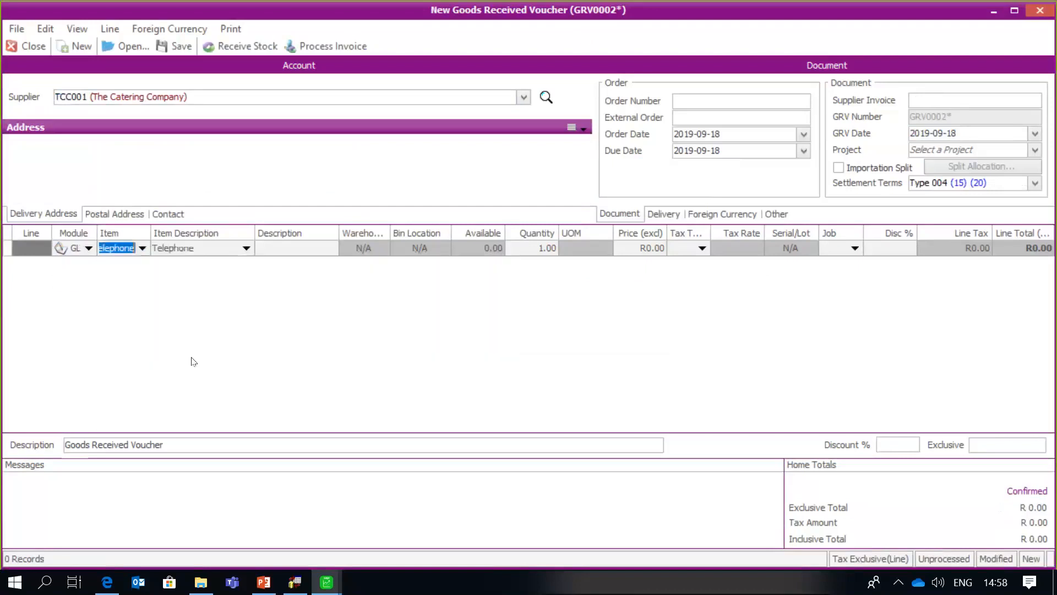
key("Tab")
key("Tab")
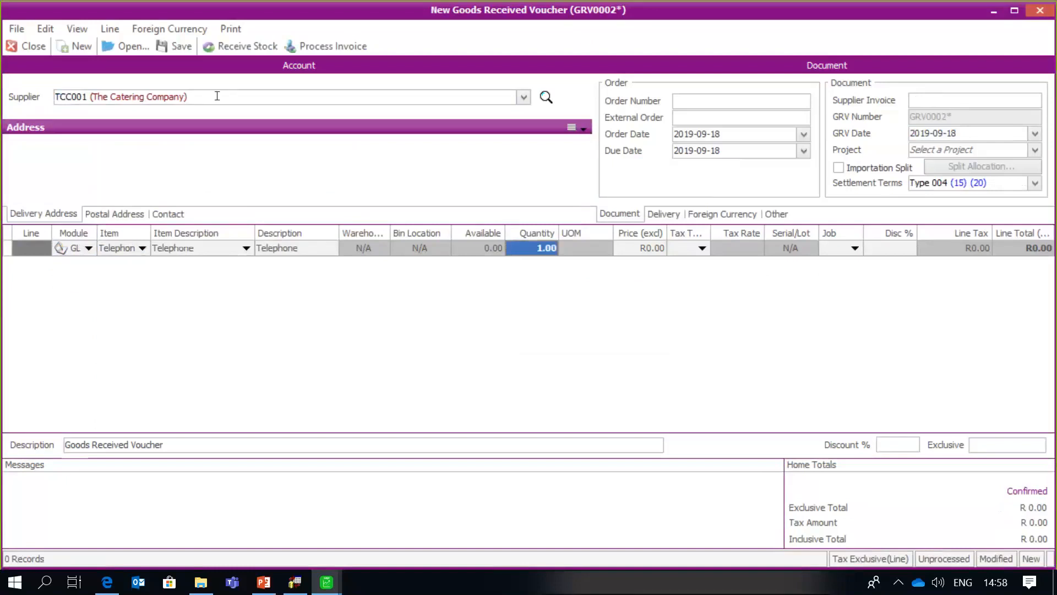
- Run a Budget Query on the Telephone line, showing 900.00 available this period
left_click(111, 29)
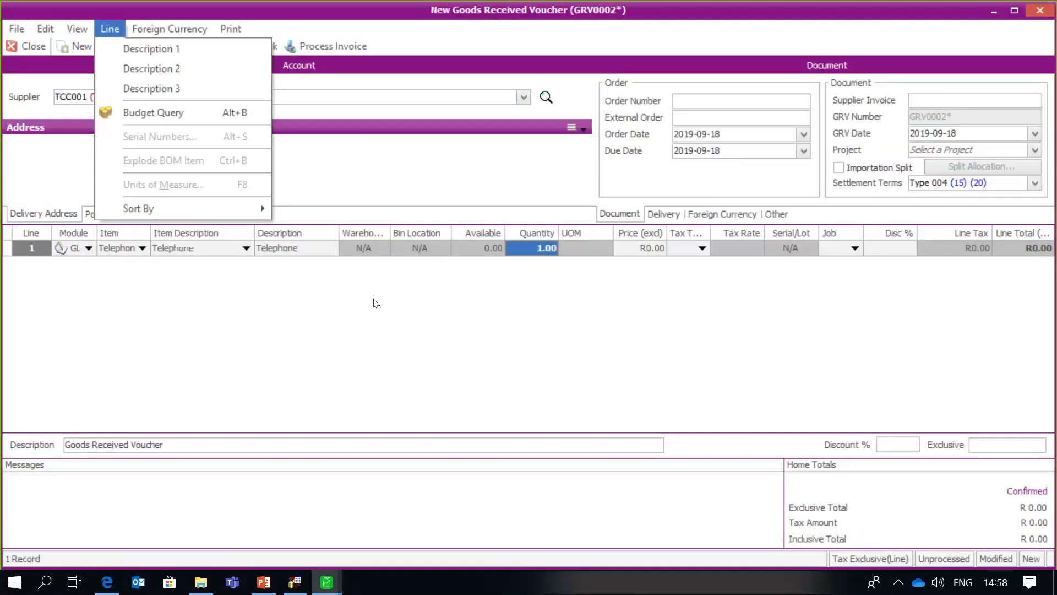
key("Escape")
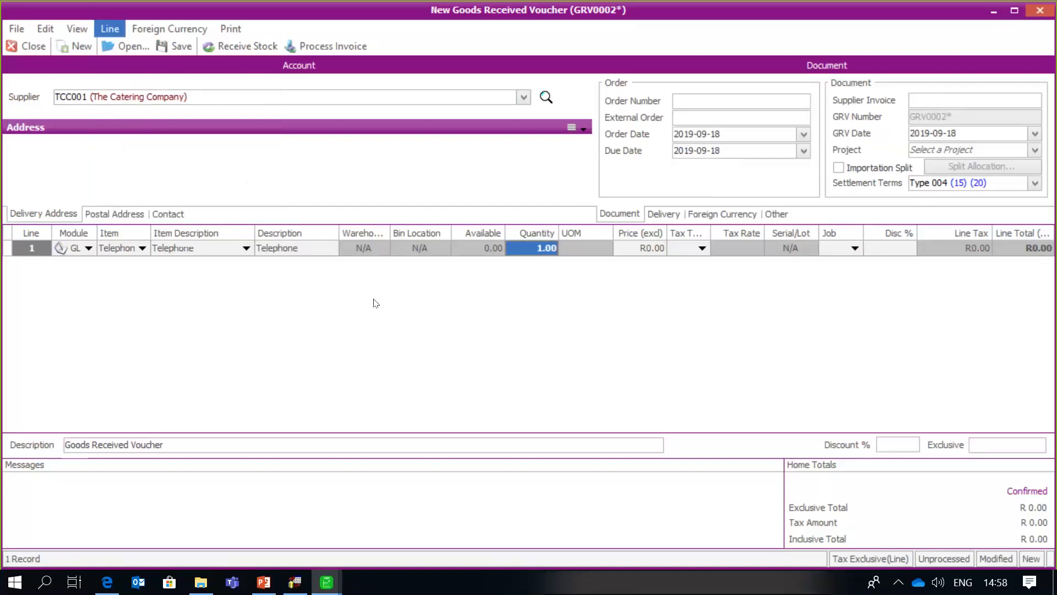
key("Escape")
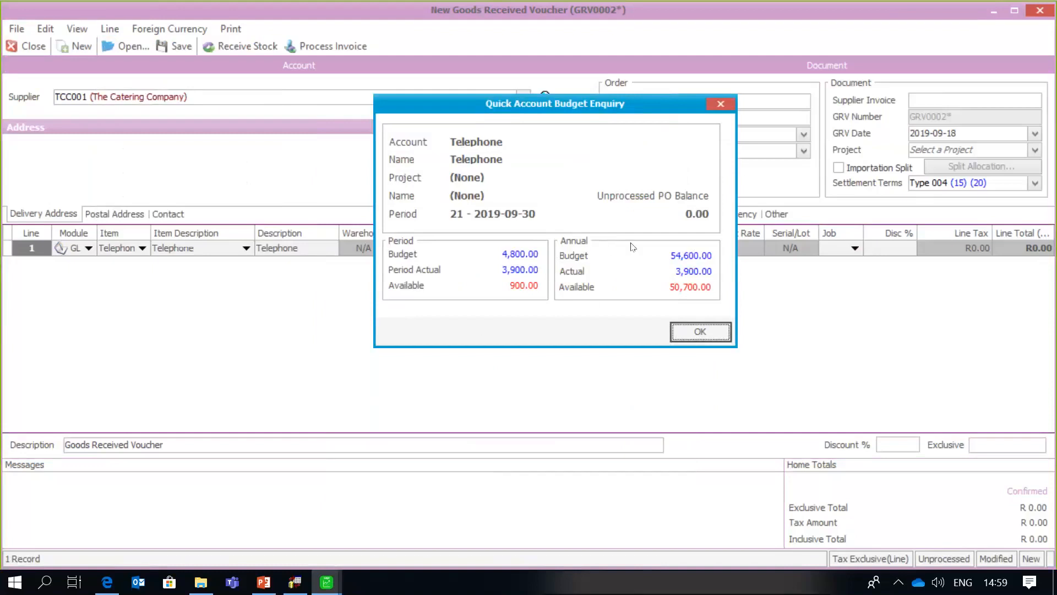
- Price the Telephone line at 250 with tax type 1
left_click(701, 332)
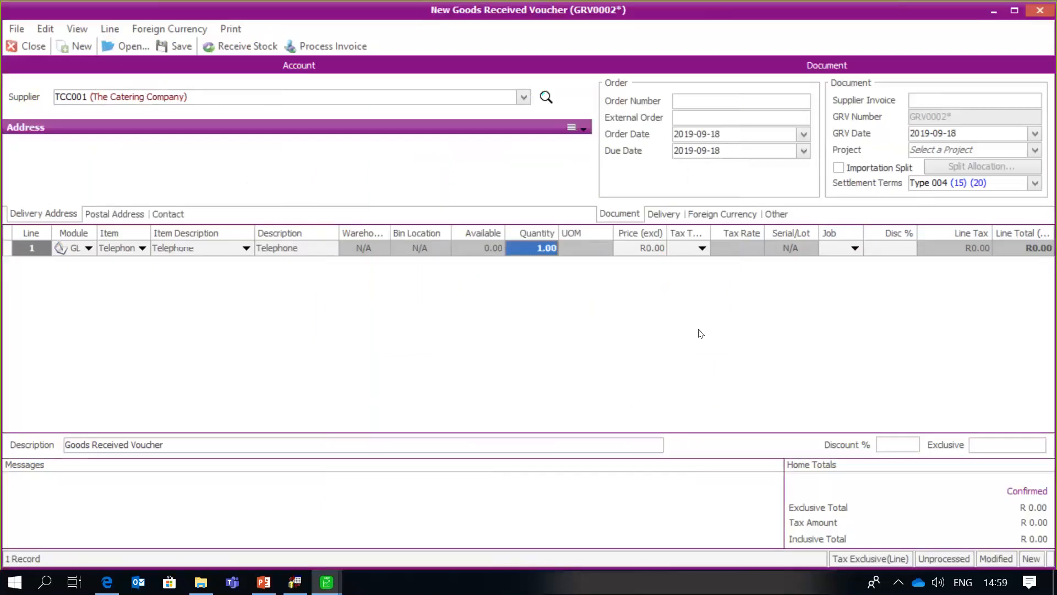
key("Tab")
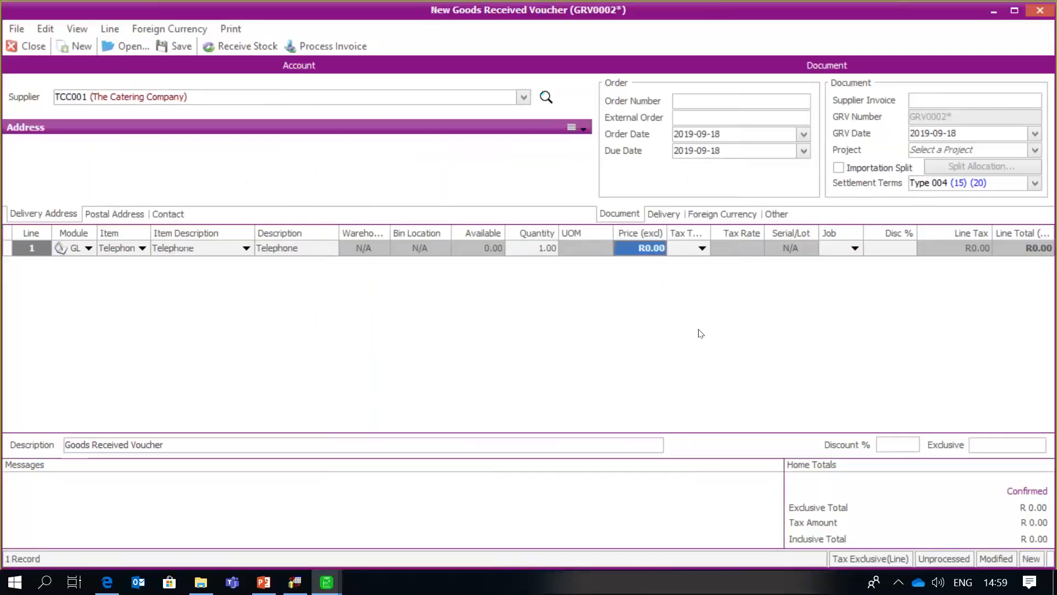
type("2")
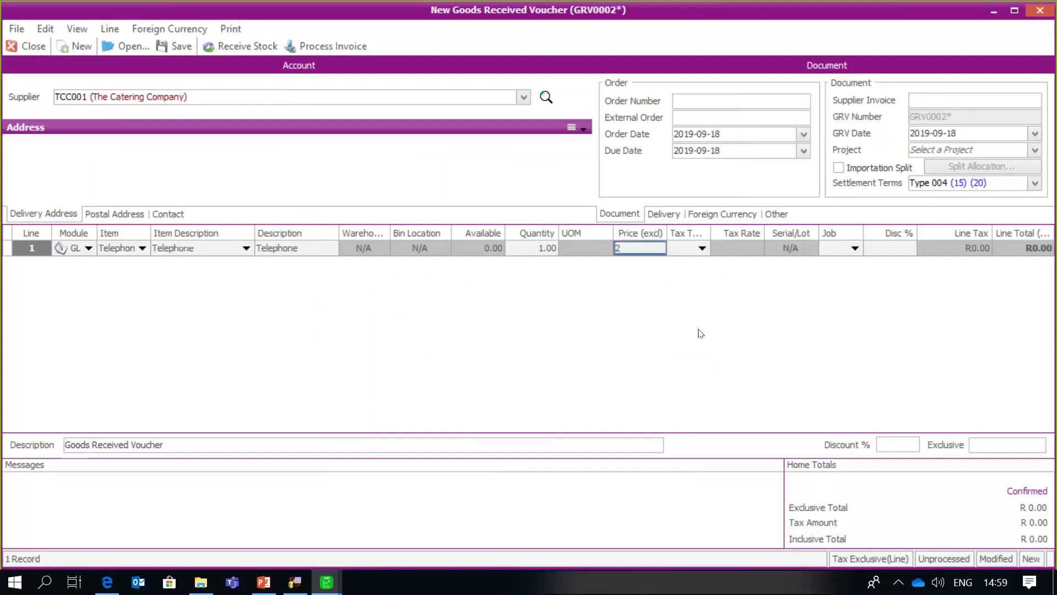
type("50")
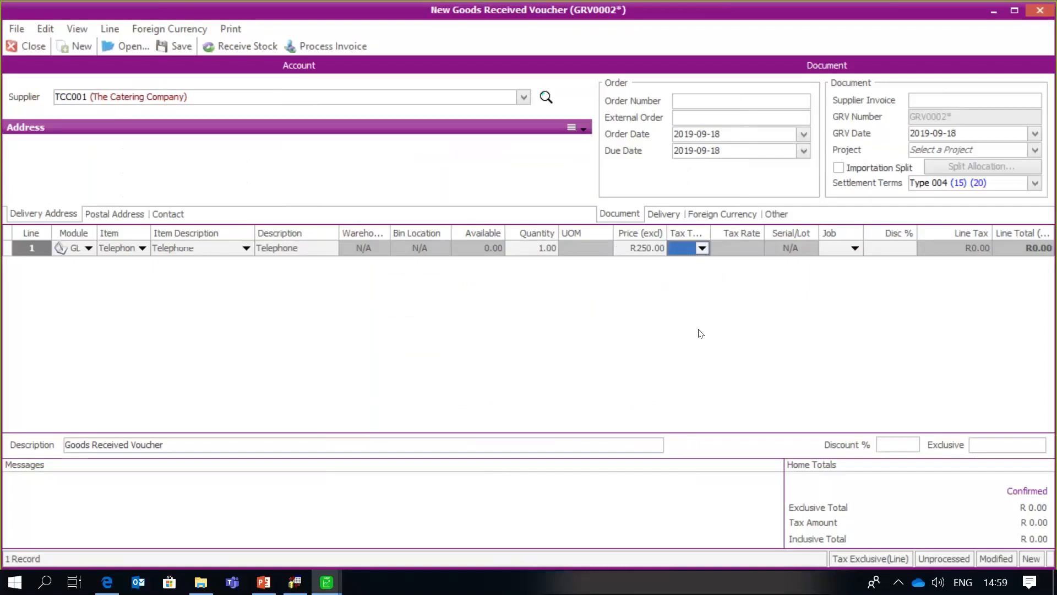
type("1")
key("Tab")
key("Tab")
key("Tab")
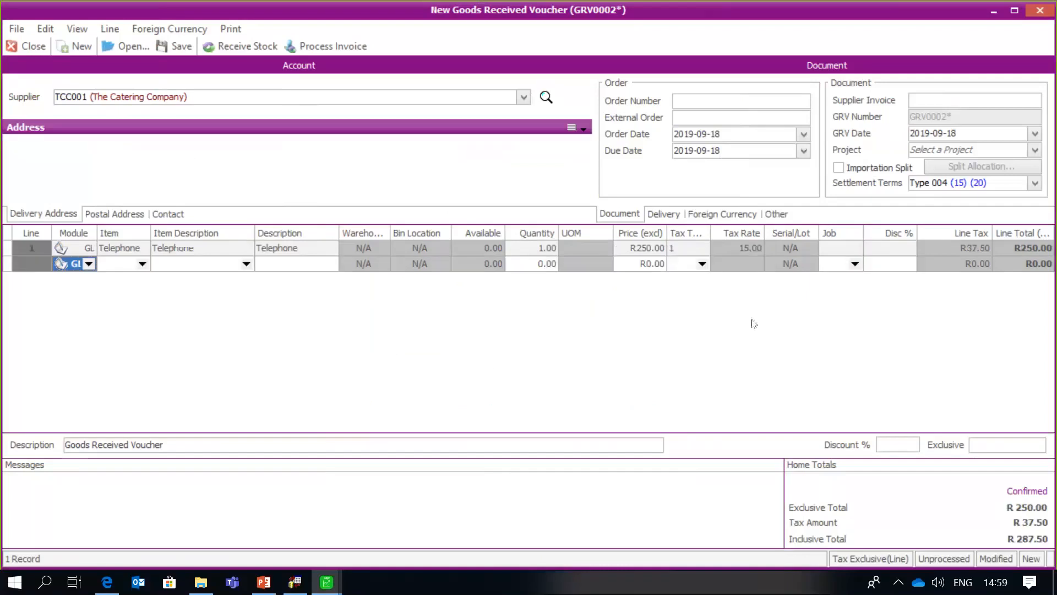
- Enter the supplier invoice reference and process GRV0002 as an invoice, printing neither document
left_click(945, 100)
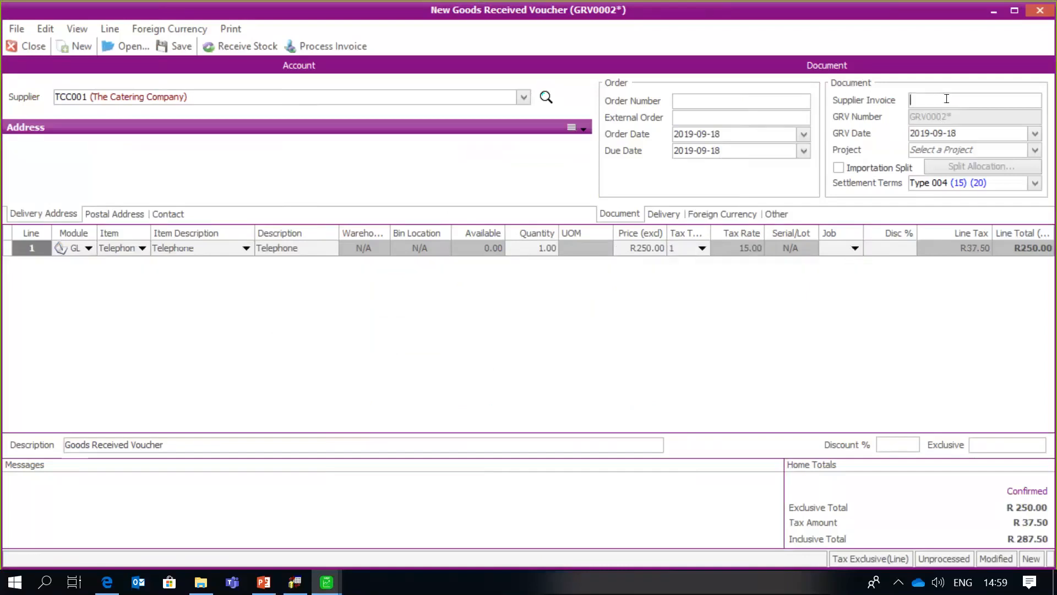
type("s98743")
left_click(344, 48)
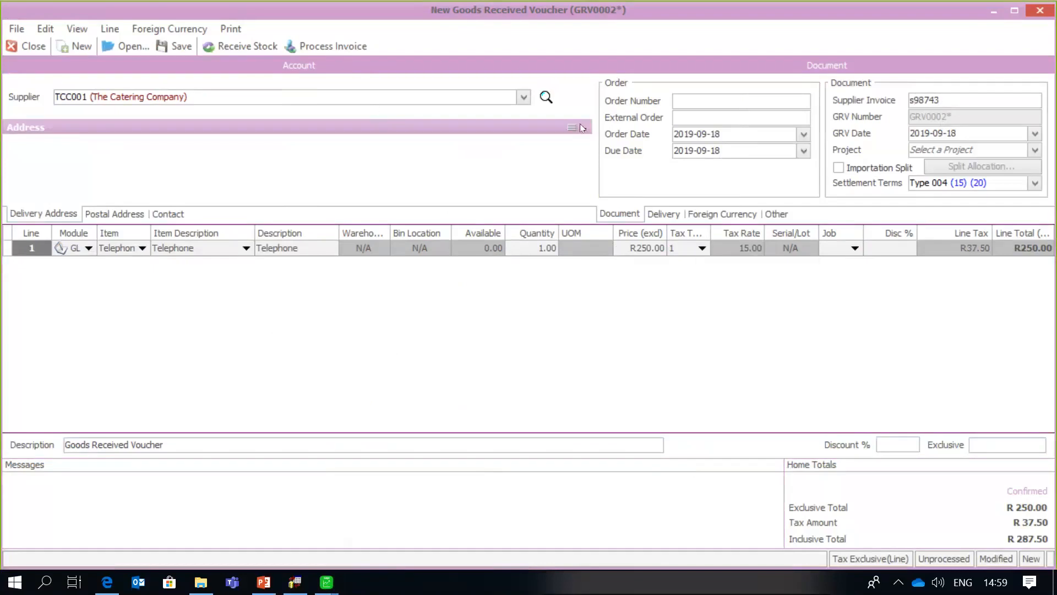
left_click(334, 48)
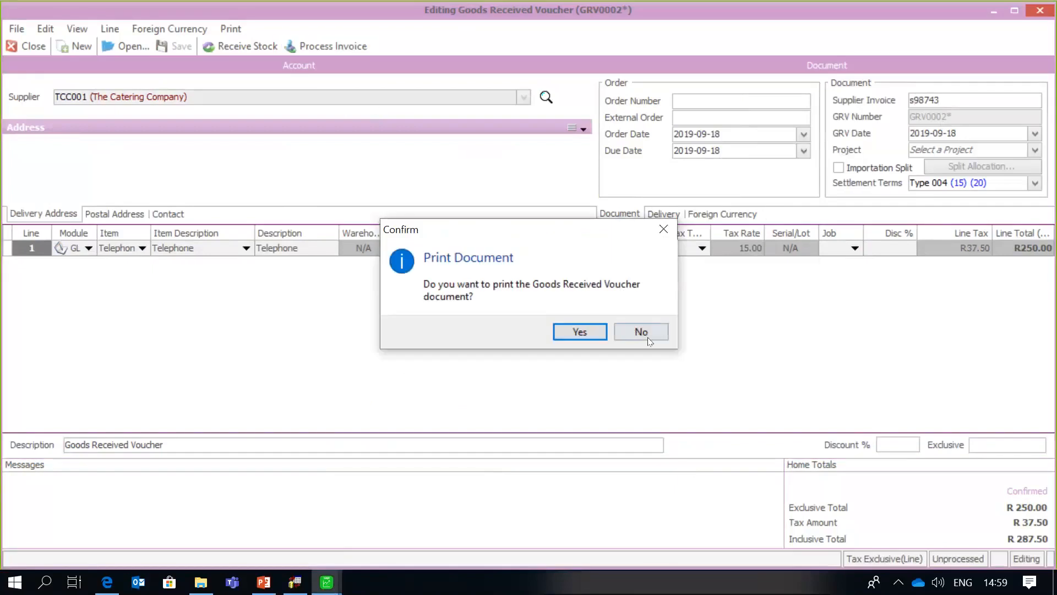
left_click(641, 332)
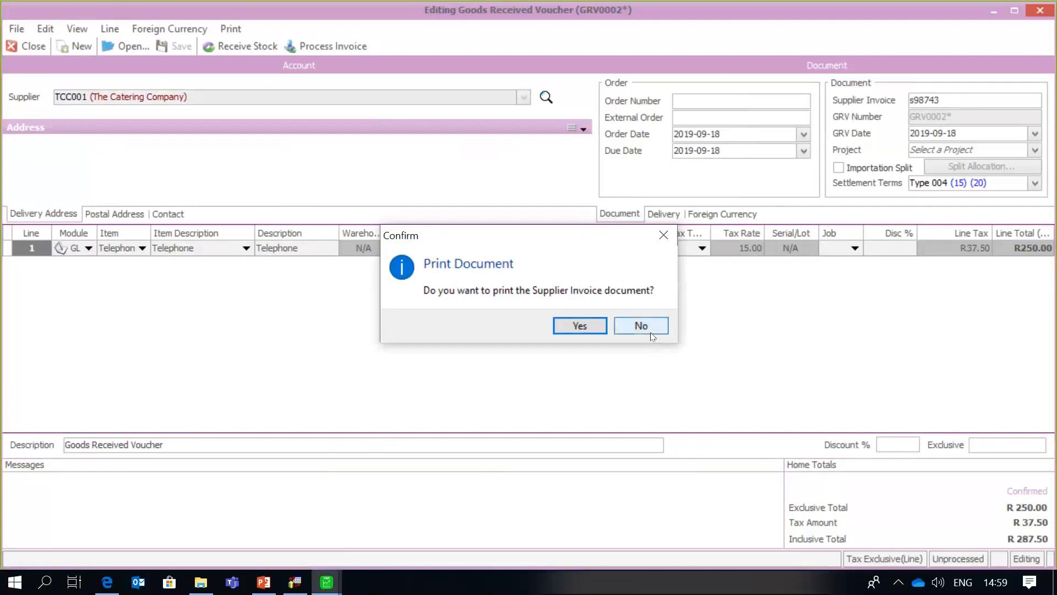
left_click(644, 329)
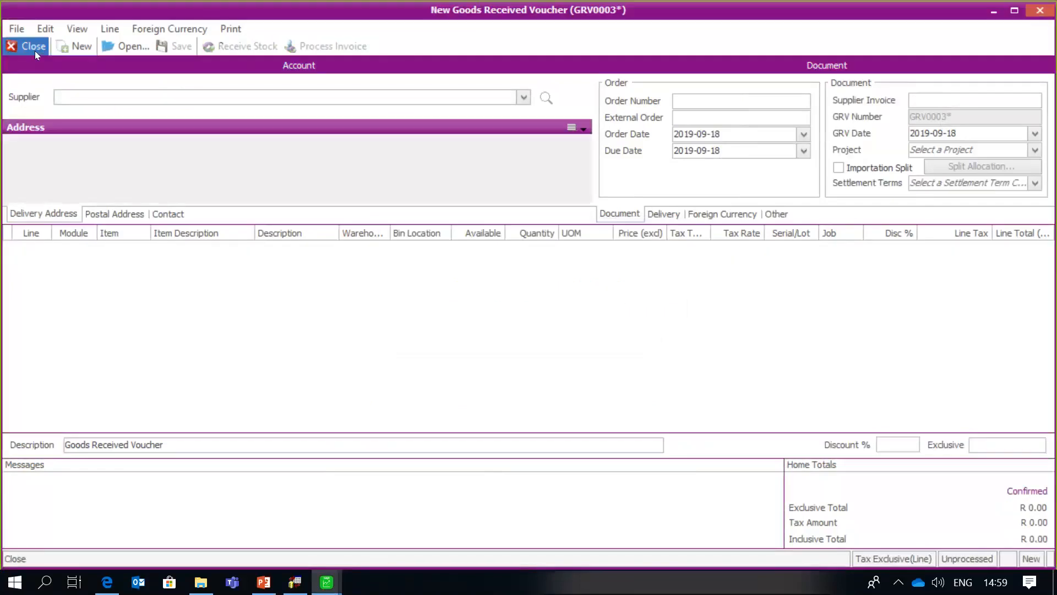
- Close the voucher window and go to General Ledger > Maintenance
left_click(35, 49)
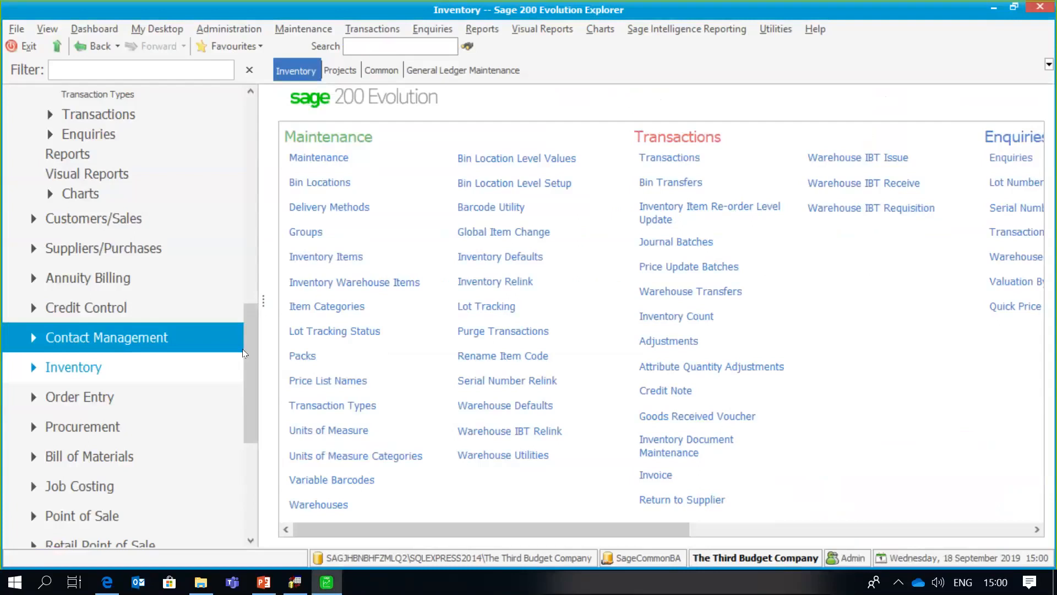
left_click_drag(248, 343, 246, 236)
left_click(127, 273)
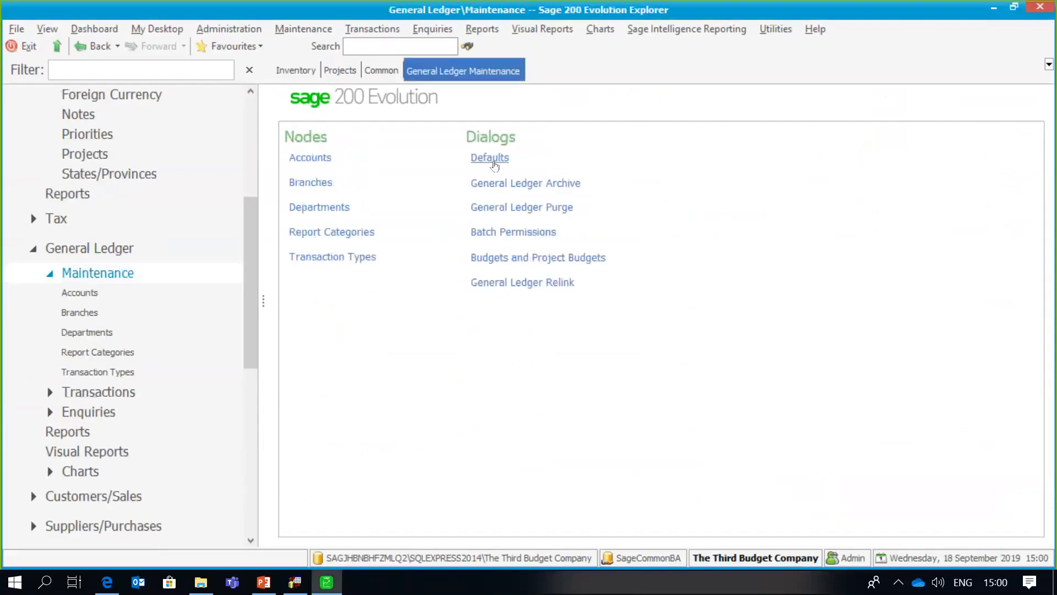
- In General Ledger defaults, enable budget validation for supplier documents against the annual budget and save
left_click(489, 158)
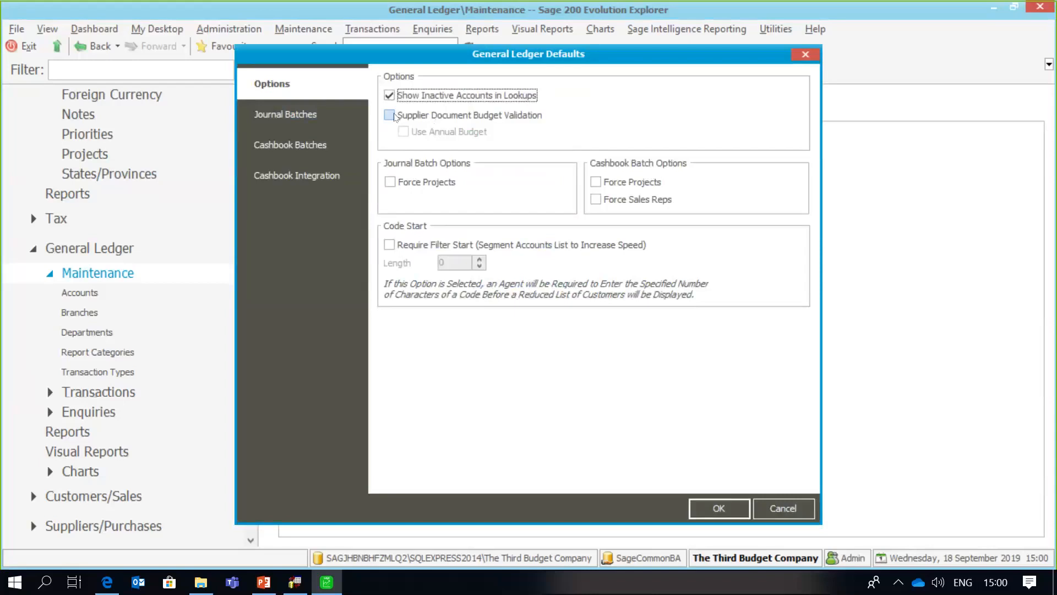
left_click(394, 115)
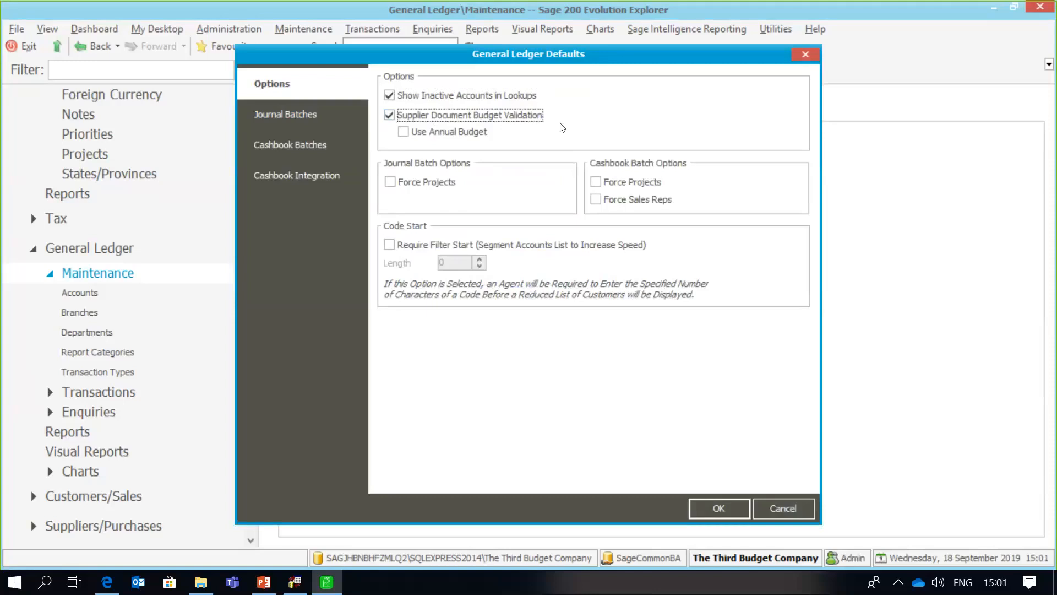
left_click(407, 131)
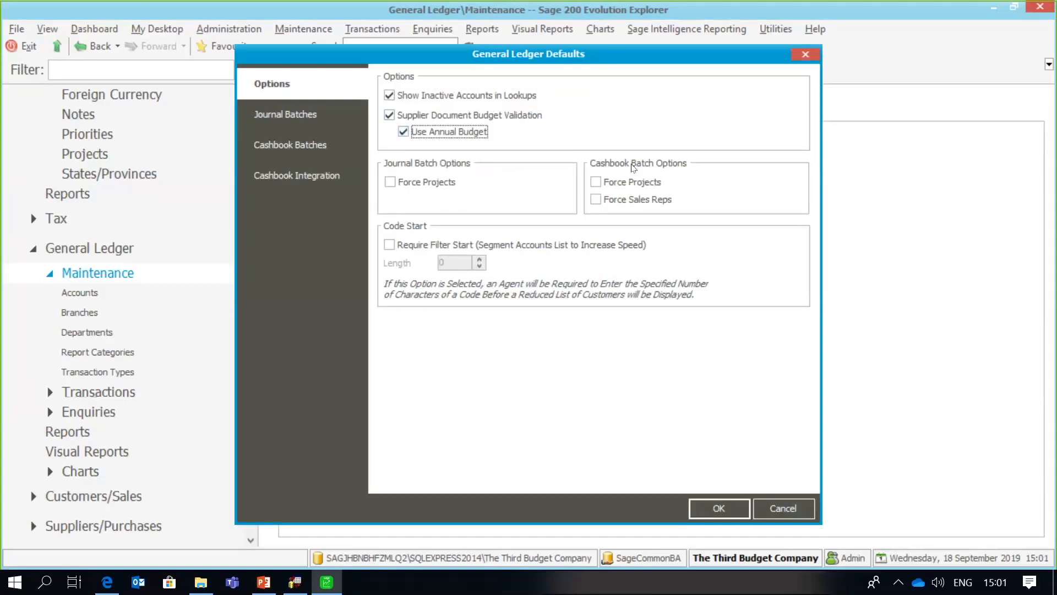
left_click(702, 500)
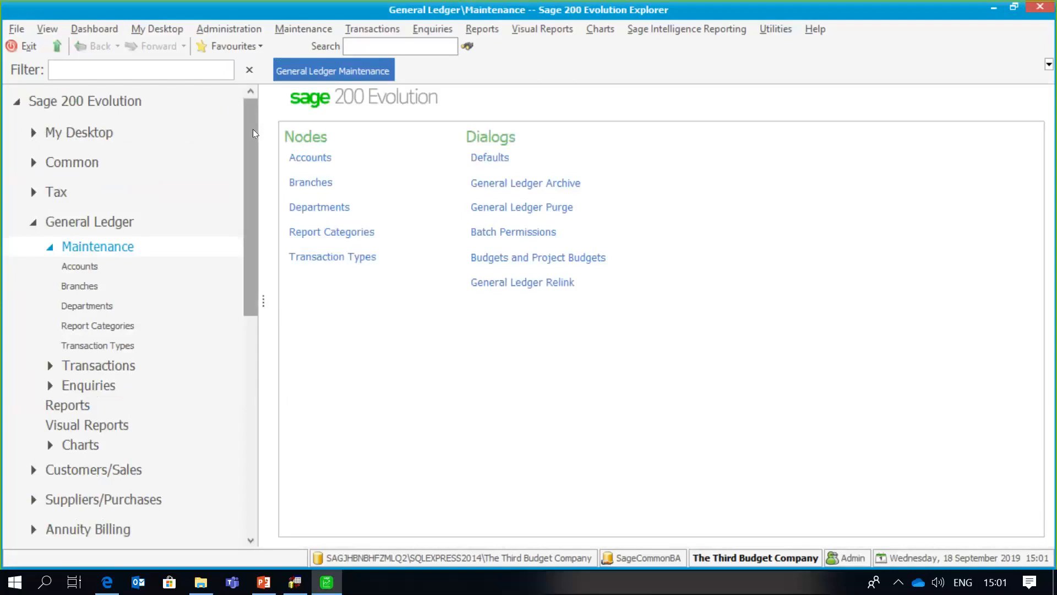
- Open the second agent for editing from Administration's Agents list
left_click(245, 33)
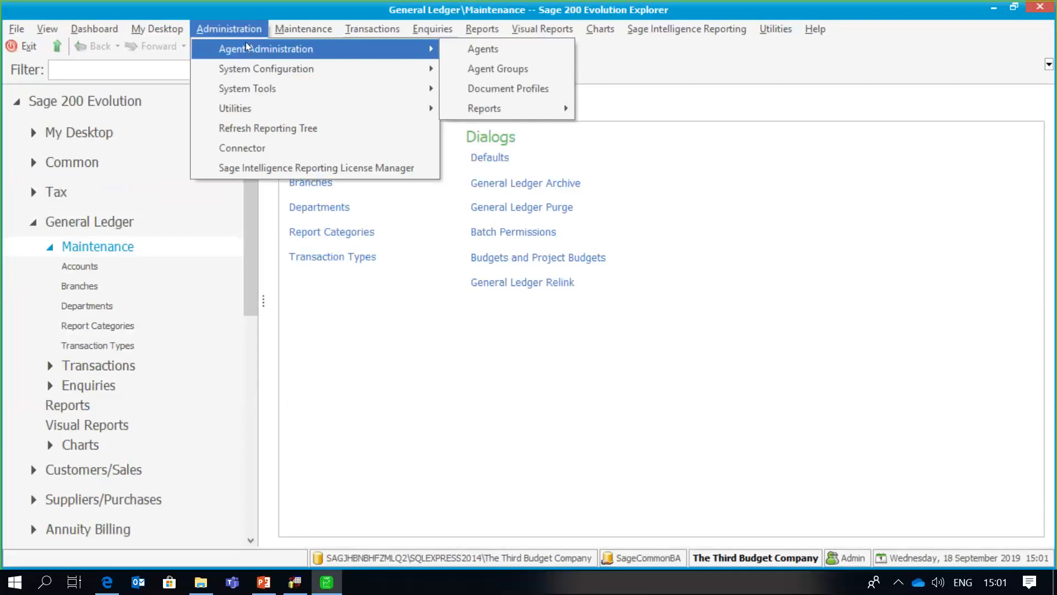
mouse_move(330, 48)
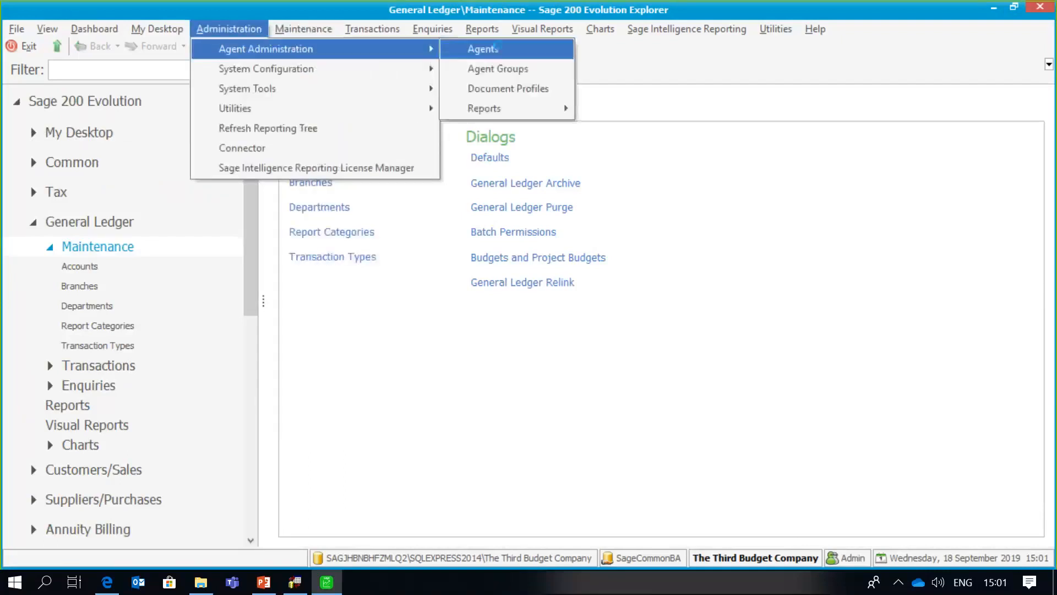
left_click(495, 47)
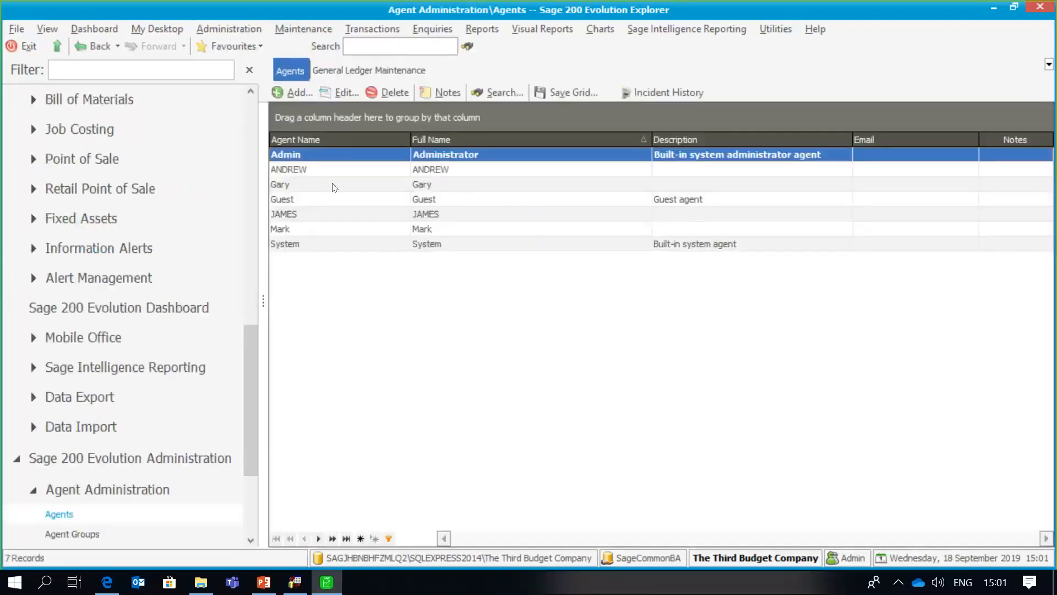
left_click(334, 170)
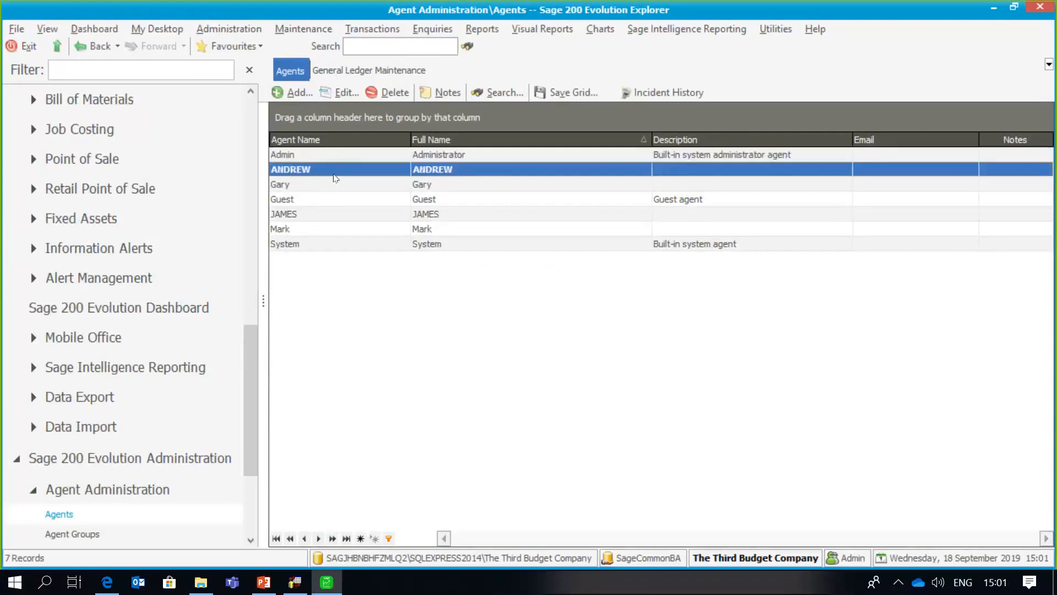
left_click(350, 95)
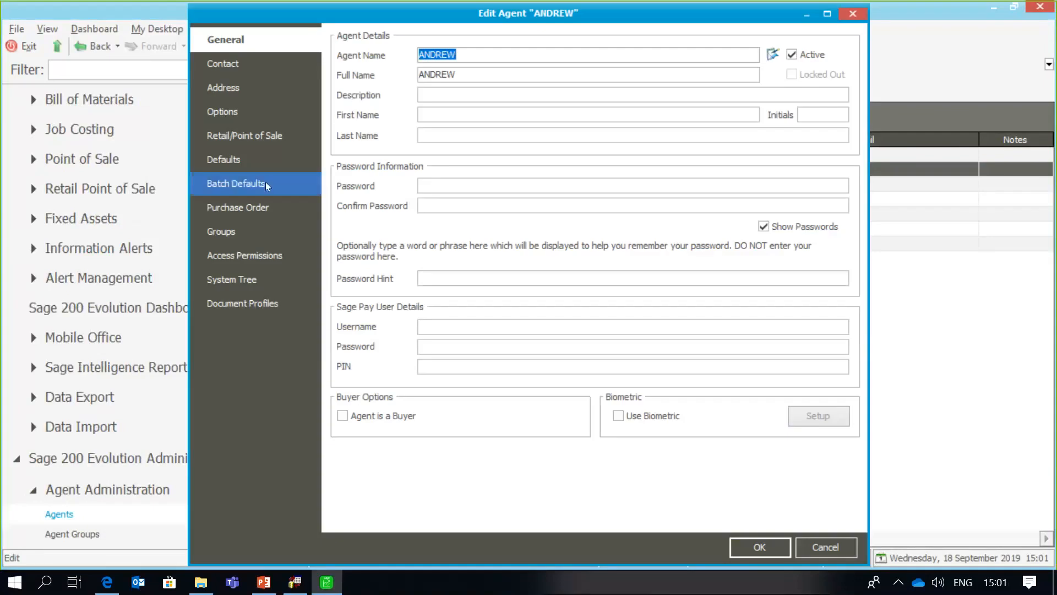
- Untick Allow Budget Validation Override and Budget Supervisor in General Ledger permissions, then save
left_click(255, 253)
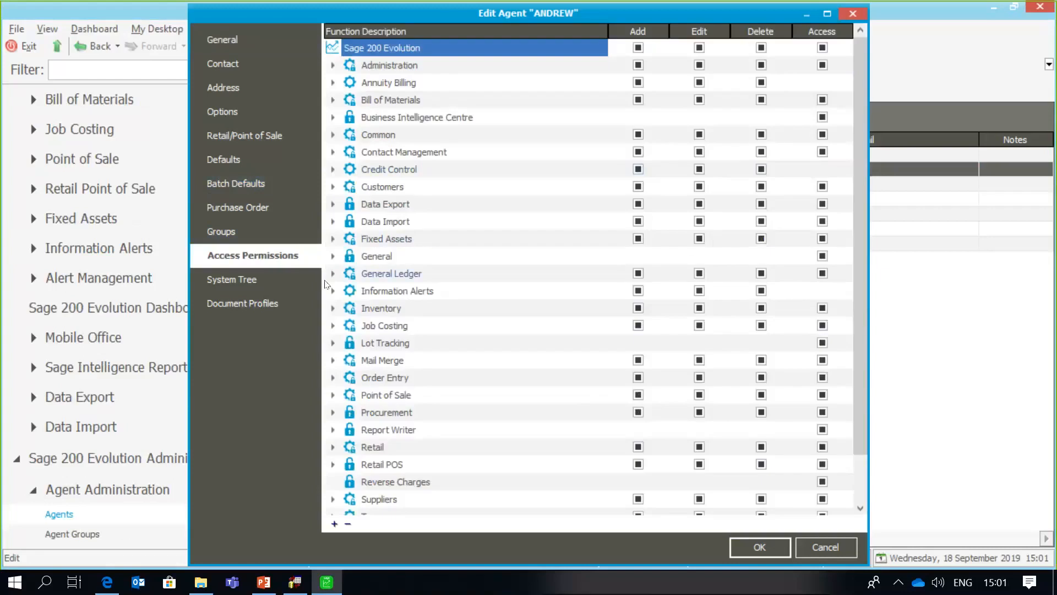
left_click(332, 273)
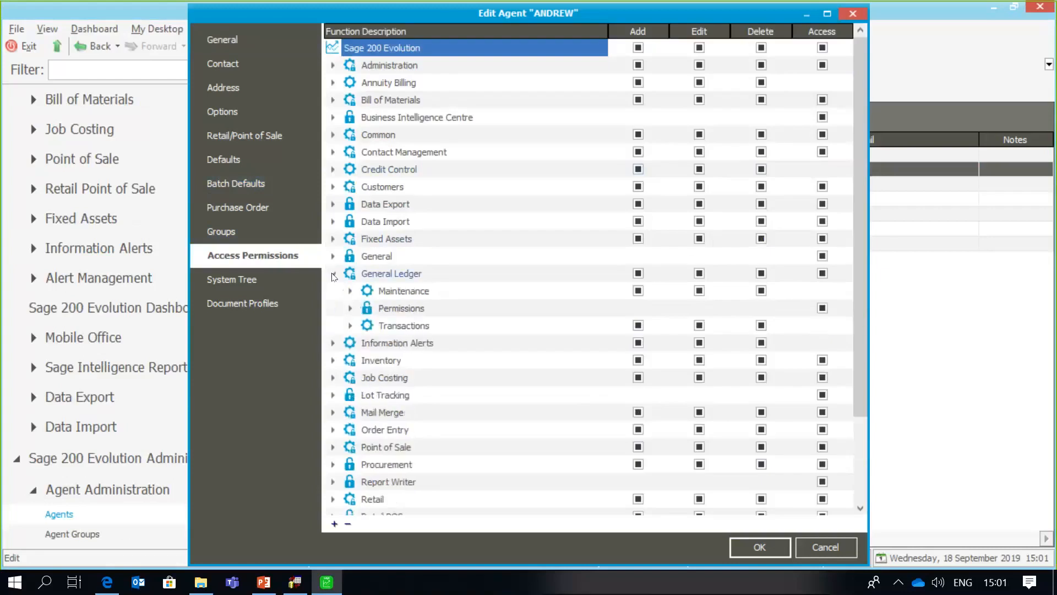
left_click(351, 309)
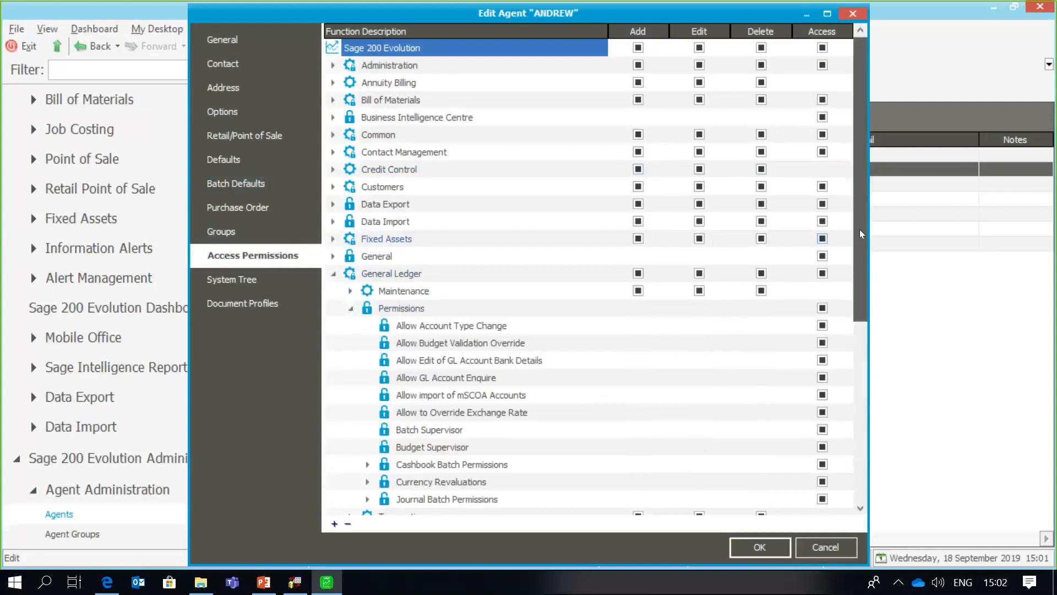
left_click_drag(862, 234, 863, 279)
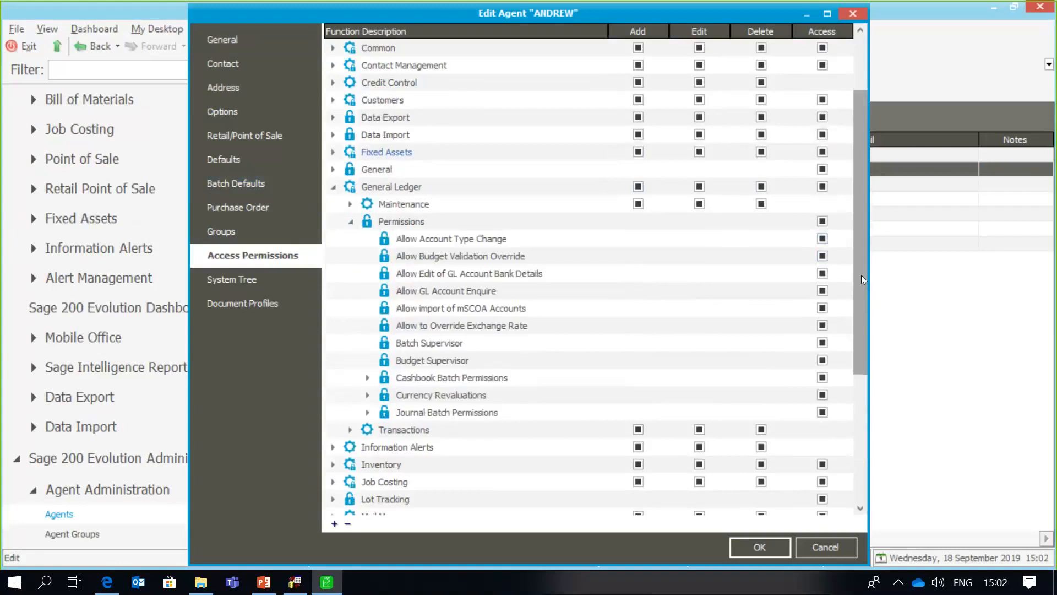
left_click(825, 256)
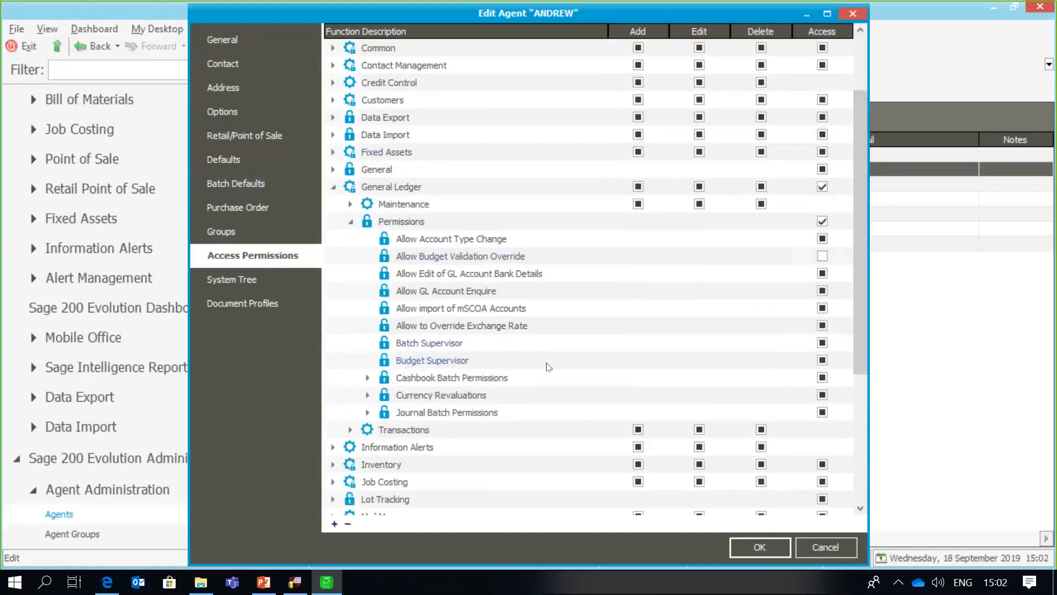
left_click(821, 364)
left_click(821, 363)
left_click(738, 539)
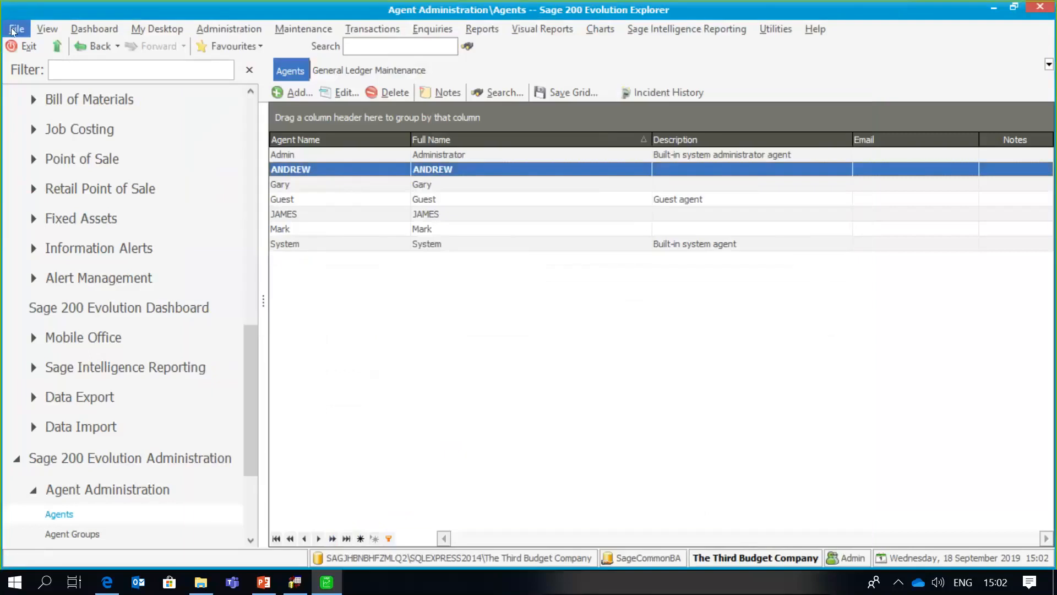
- Log off, then log into The Third Budget Company as the restricted agent
left_click(12, 31)
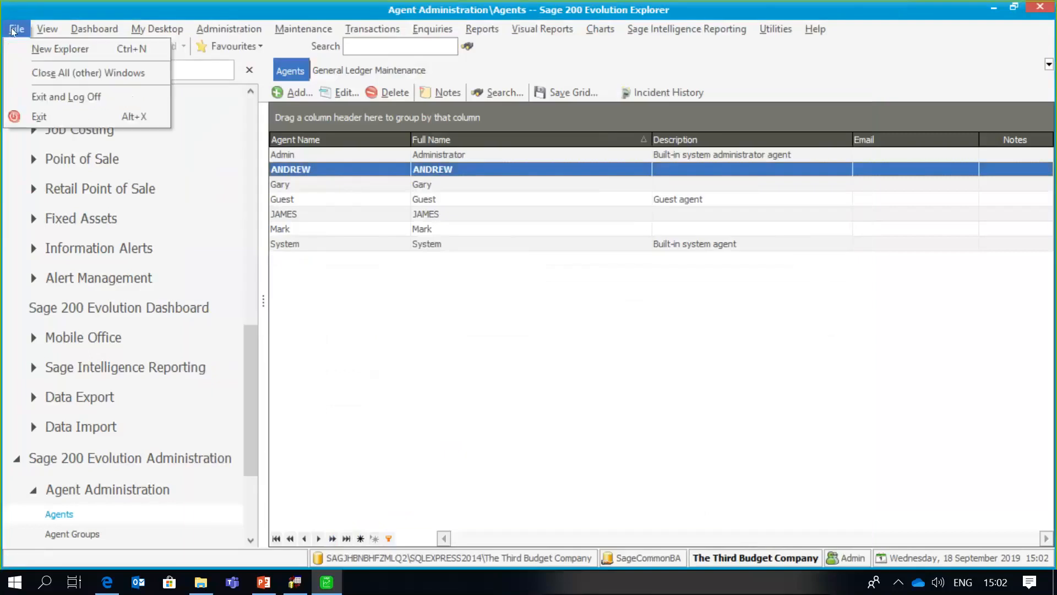
left_click(37, 97)
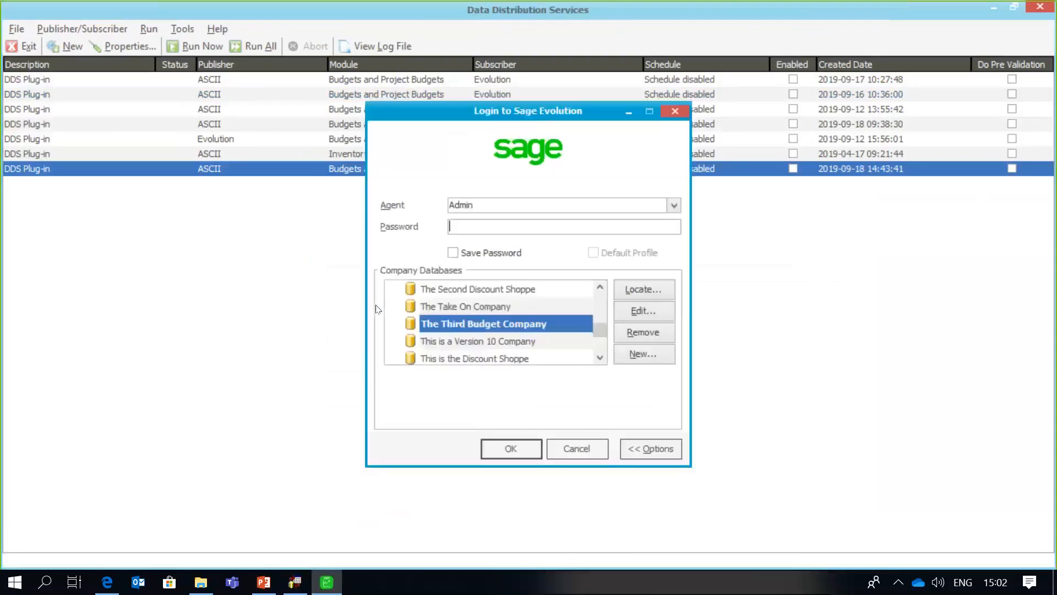
left_click(673, 204)
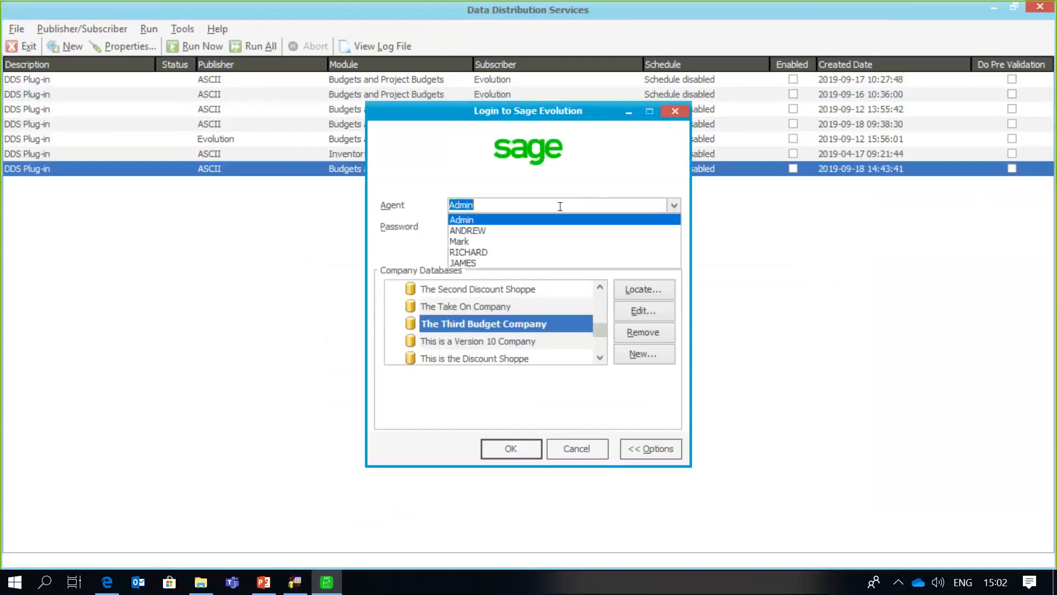
left_click(479, 226)
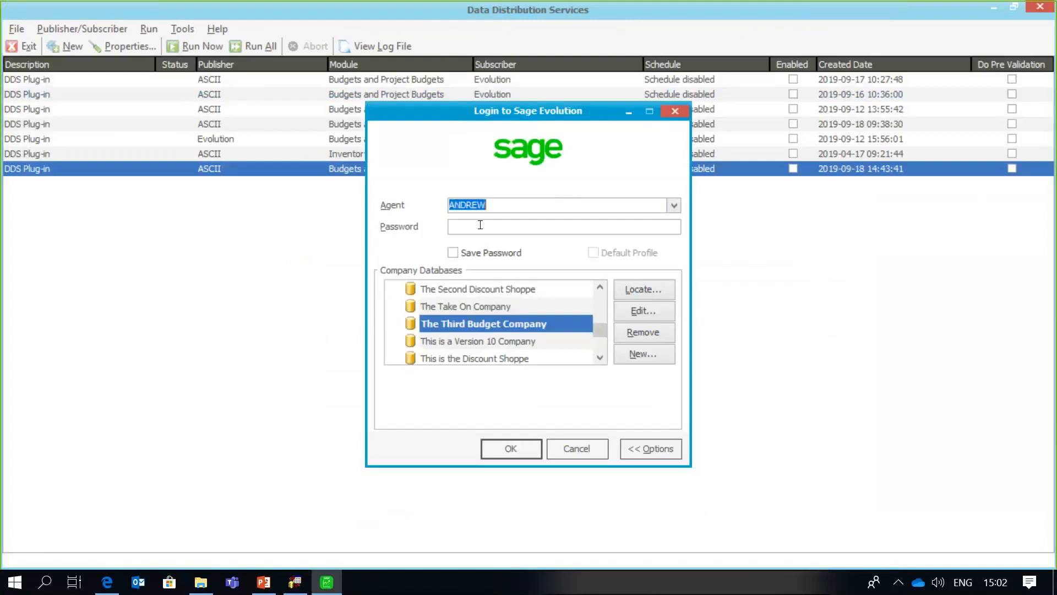
left_click(500, 440)
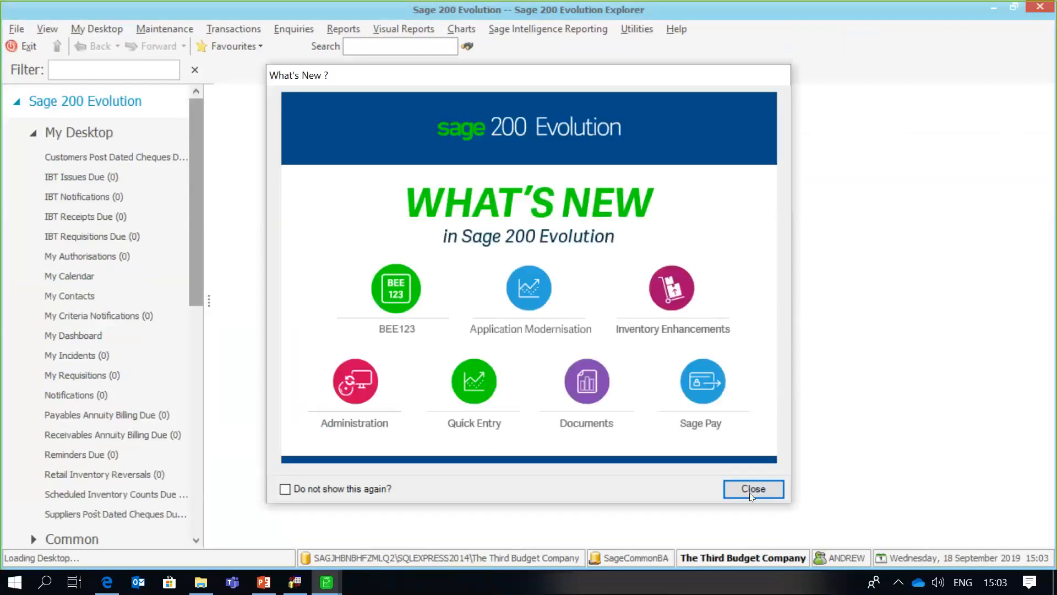
- Dismiss What's New and open General Ledger Maintenance > Budgets and Project Budgets
left_click(749, 490)
left_click_drag(201, 216, 185, 346)
left_click(121, 336)
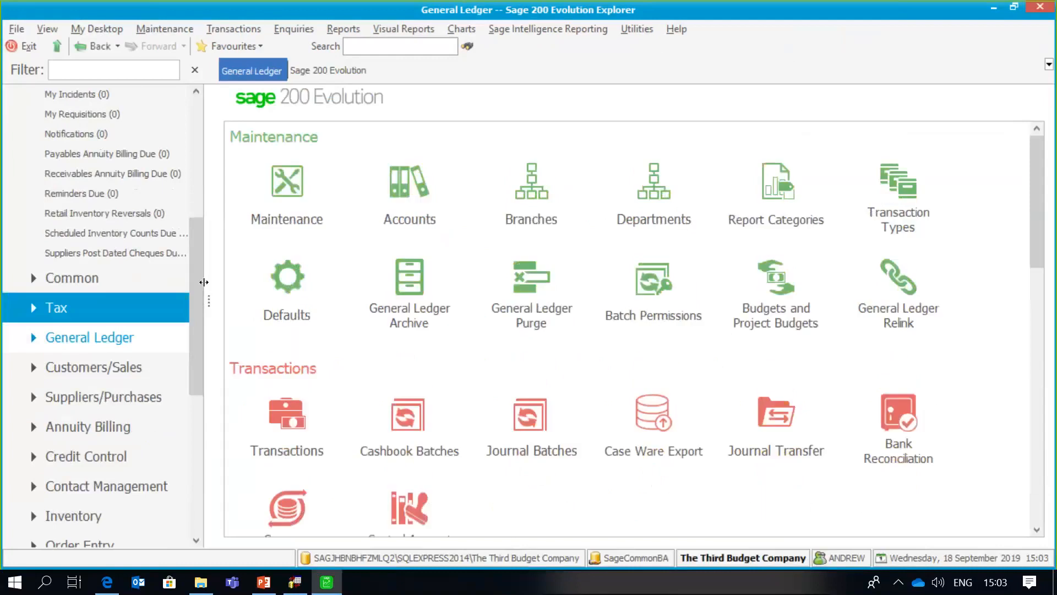
scroll(196, 303, "down", 2)
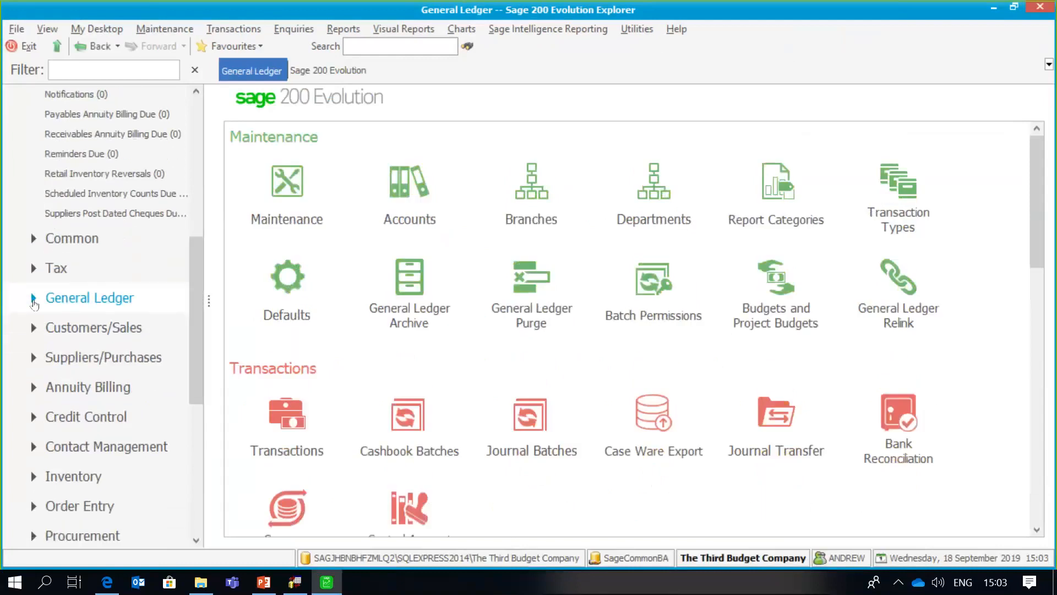
left_click(33, 300)
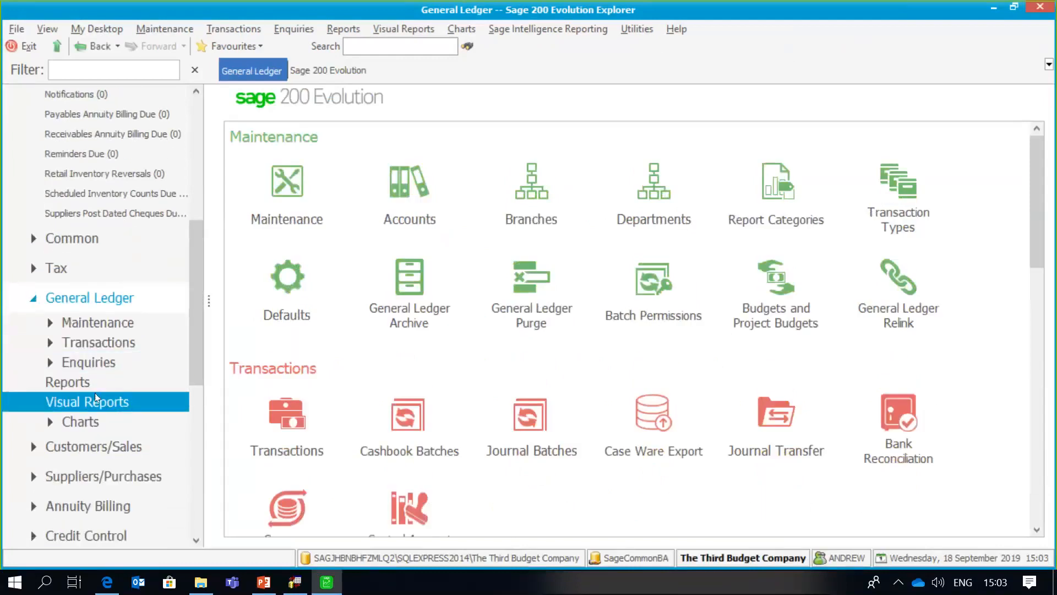
left_click(146, 327)
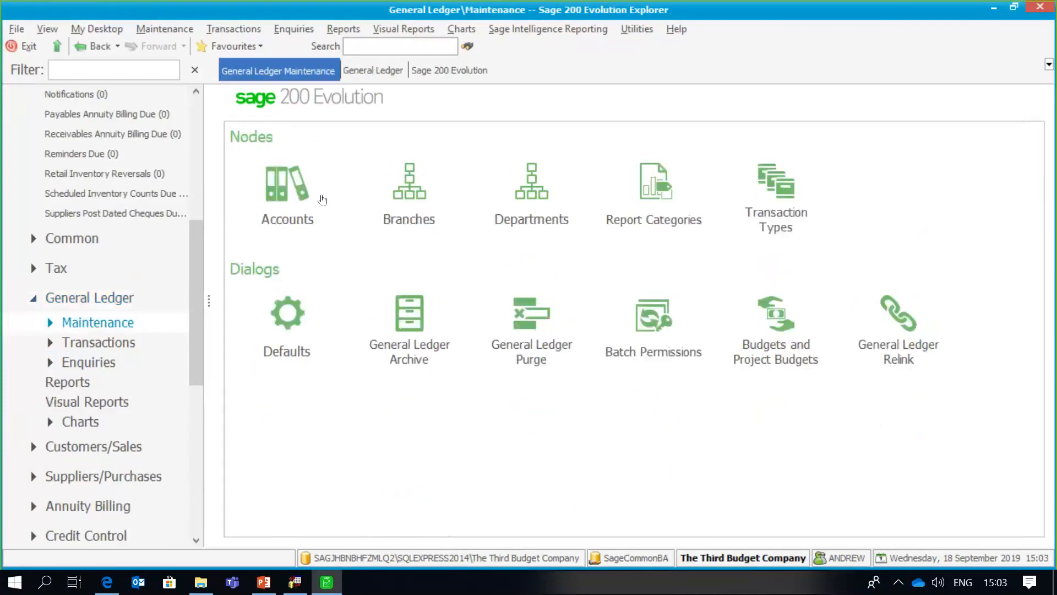
left_click(775, 324)
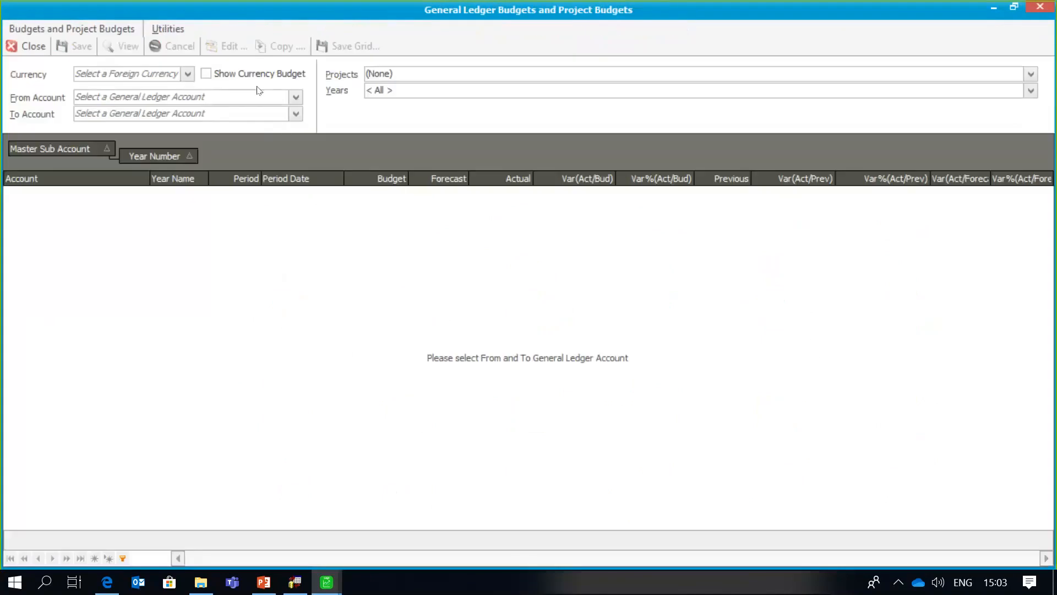
- View the Telephone account's Year2 budget (period 9: 4,150 actual vs 4,800 budget), then close
left_click(151, 94)
type("Telephone")
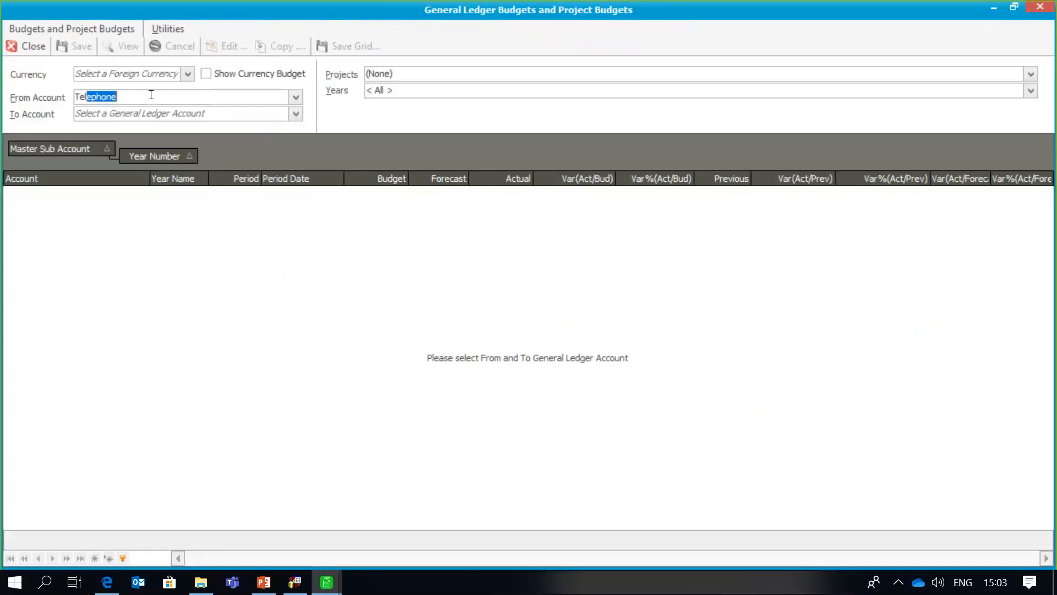
left_click(149, 114)
type("Telephone")
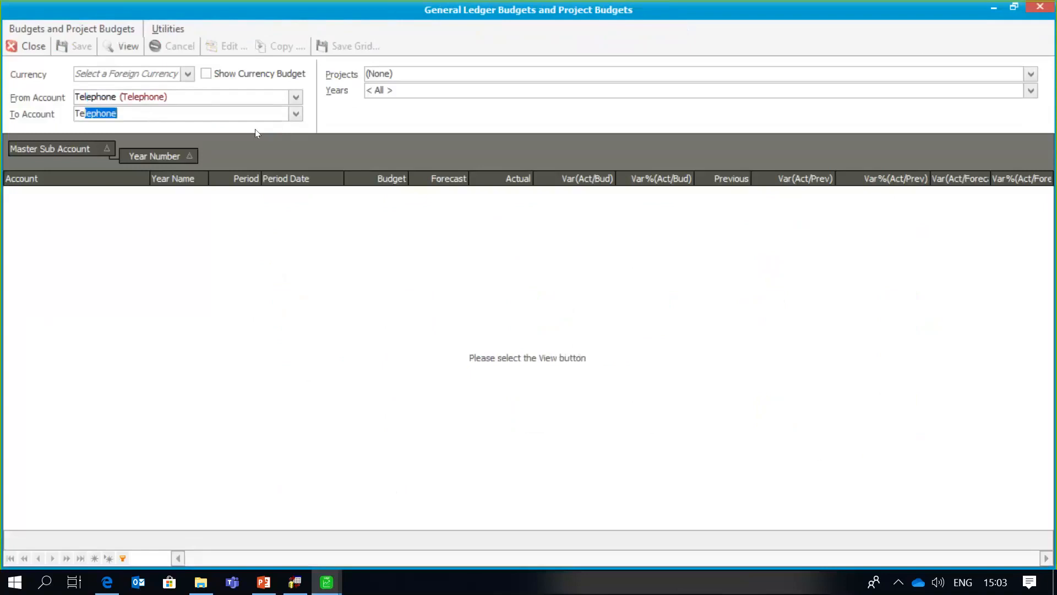
left_click(1031, 90)
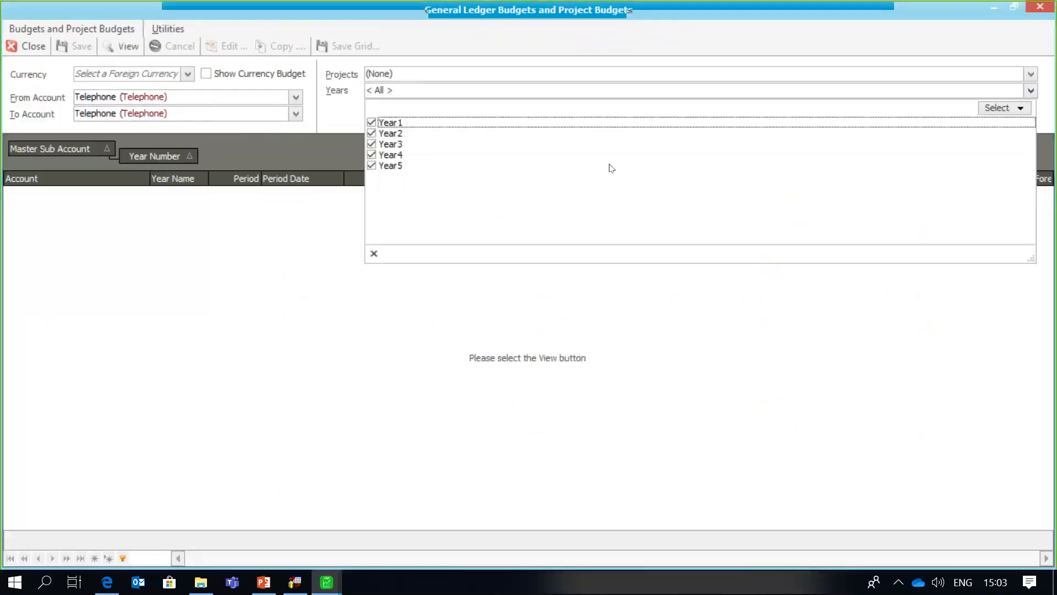
left_click(371, 166)
left_click(371, 155)
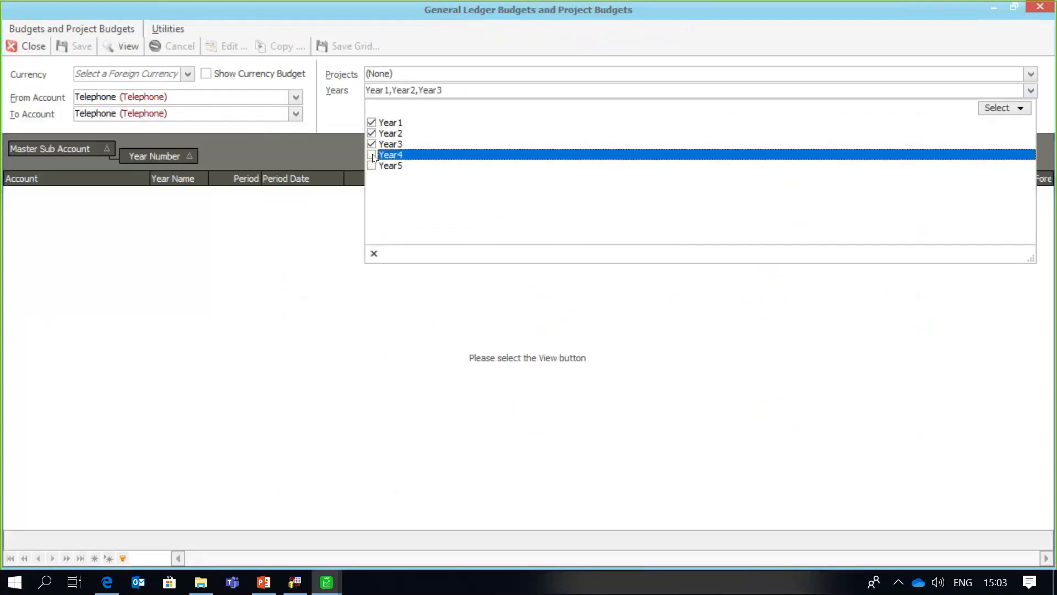
left_click(371, 144)
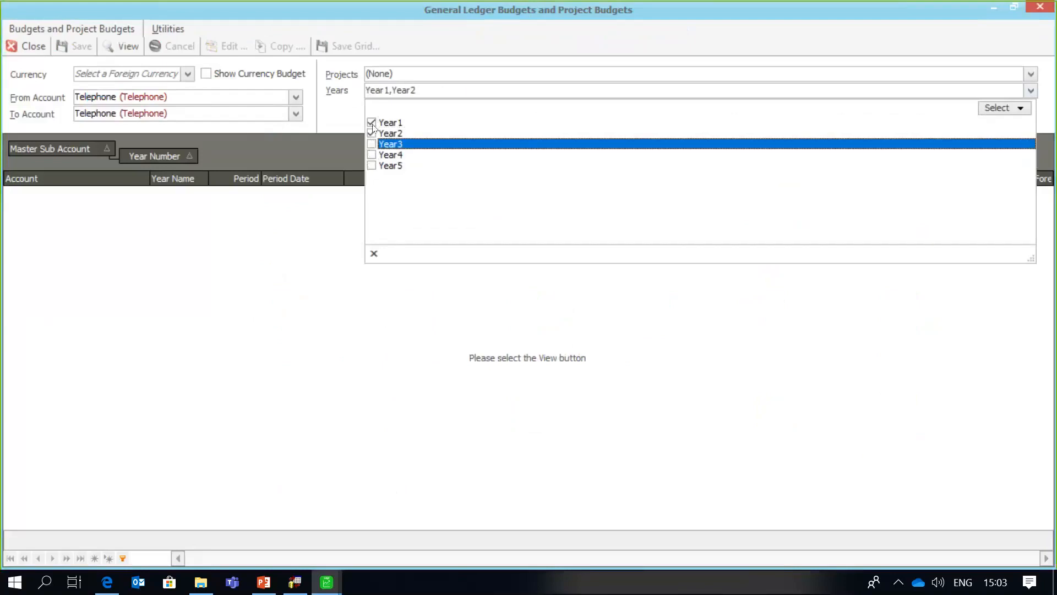
left_click(371, 122)
left_click(126, 51)
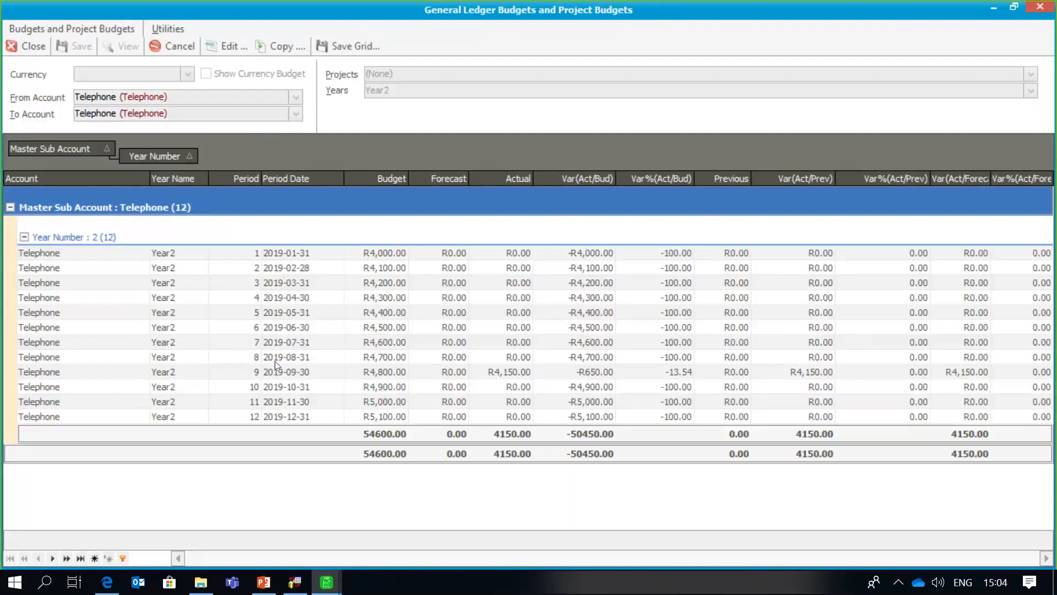
left_click(420, 371)
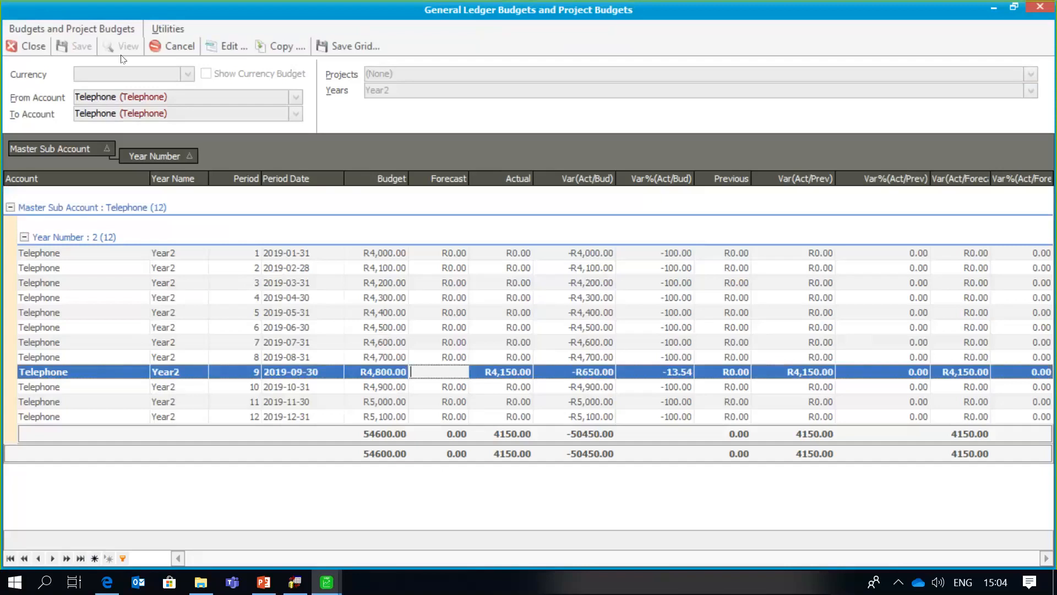
left_click(31, 47)
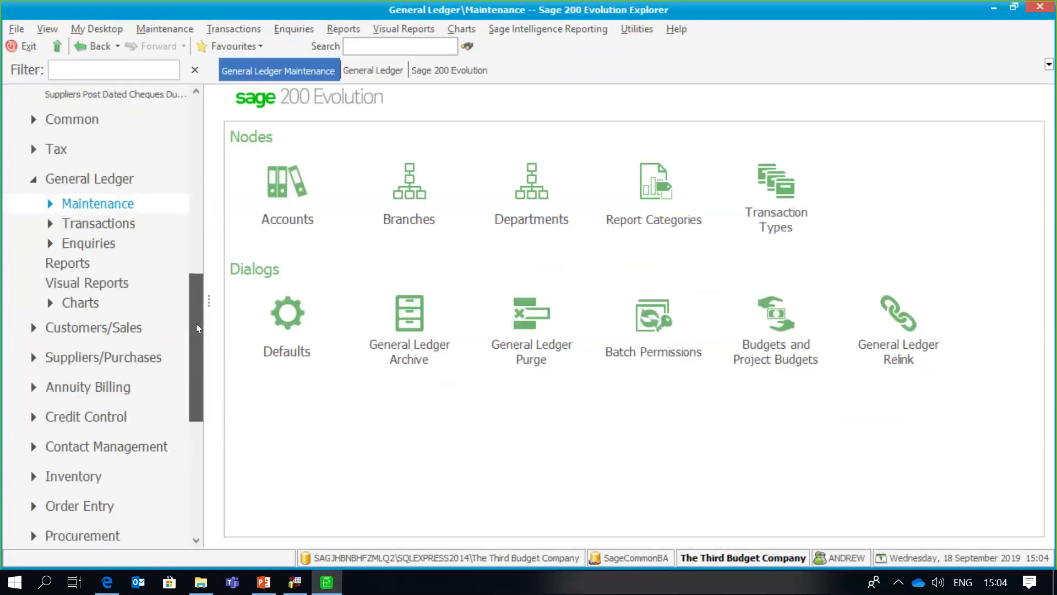
- Open a new Goods Received Voucher from the Inventory page
left_click_drag(196, 323, 198, 369)
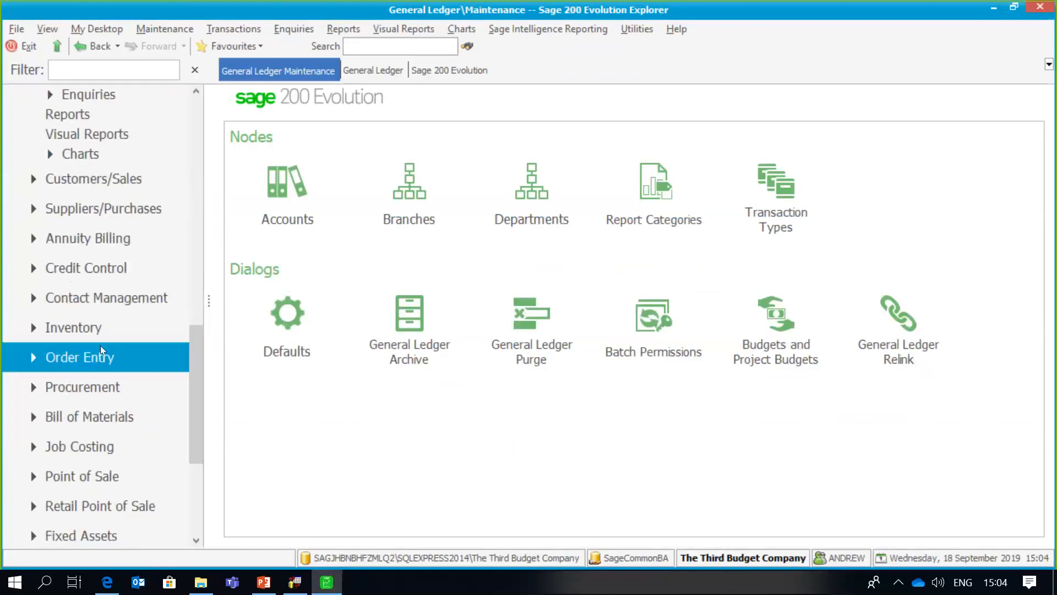
left_click(99, 327)
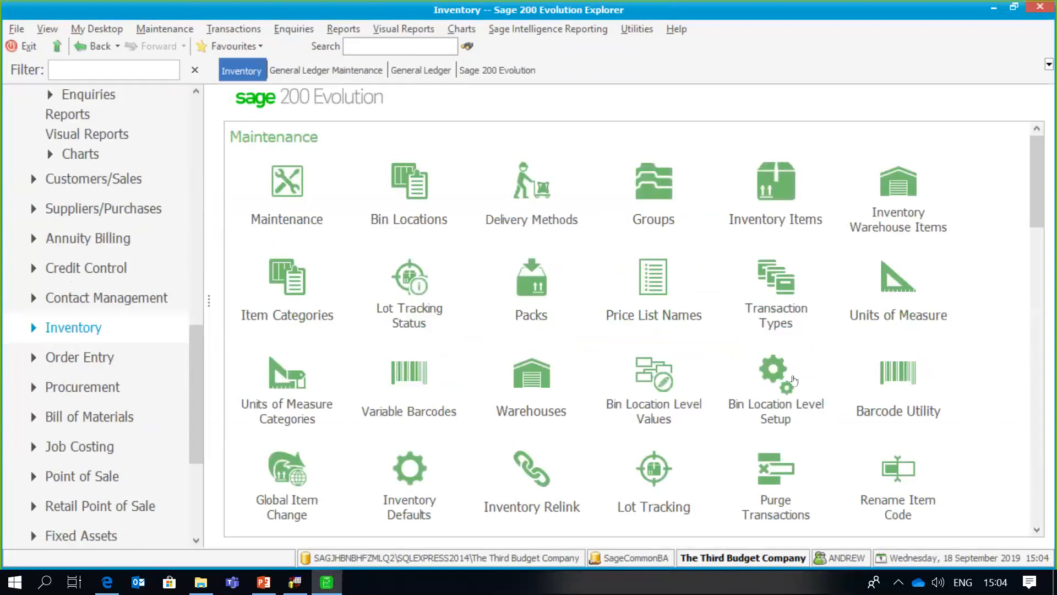
left_click_drag(1048, 198, 1049, 327)
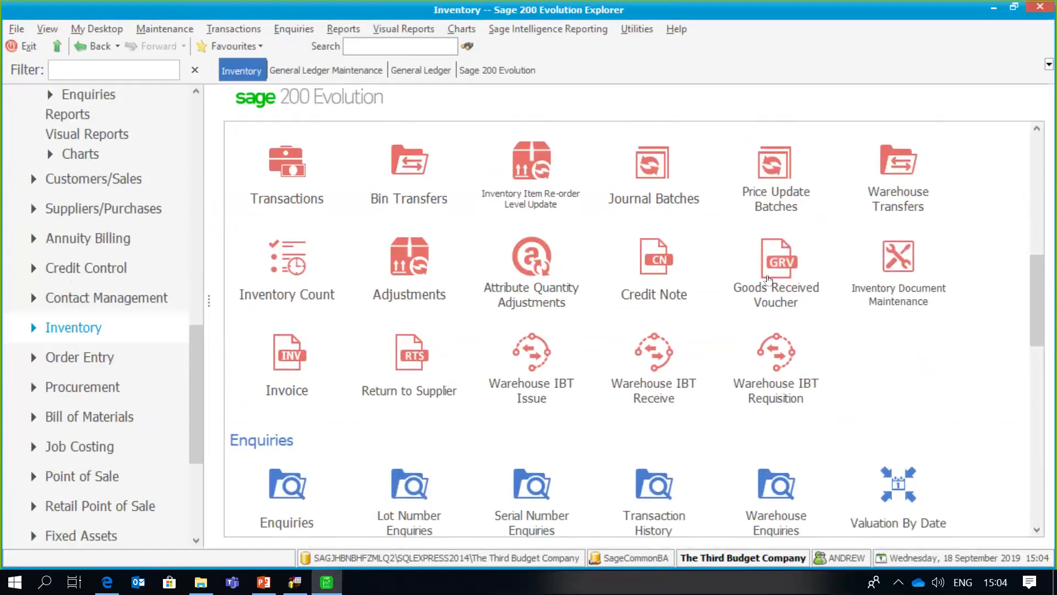
left_click(769, 280)
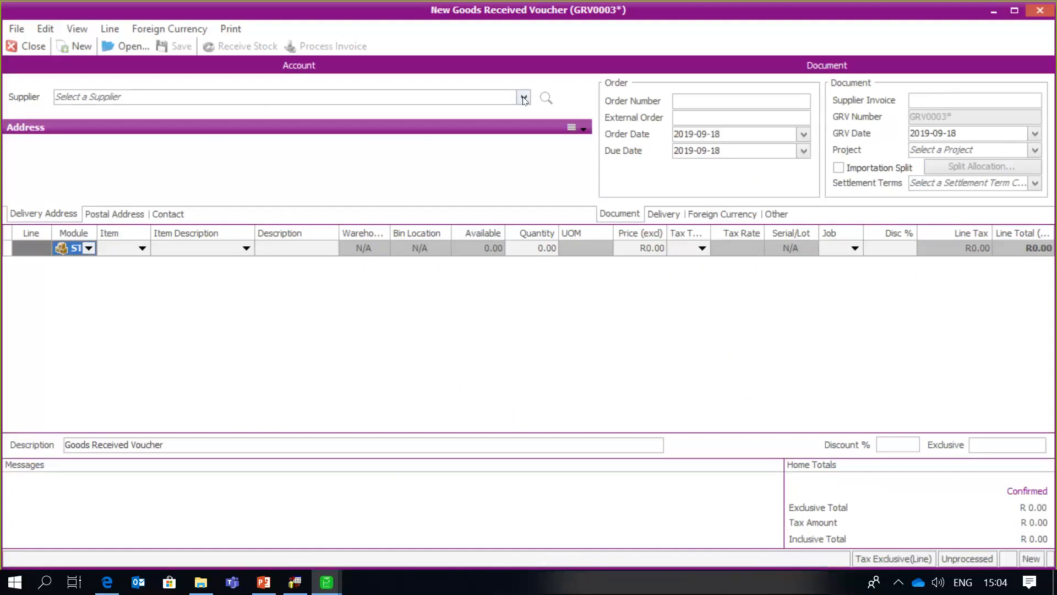
- Set supplier TCC001 and add a GL line for the Telephone account
left_click(524, 98)
left_click(219, 203)
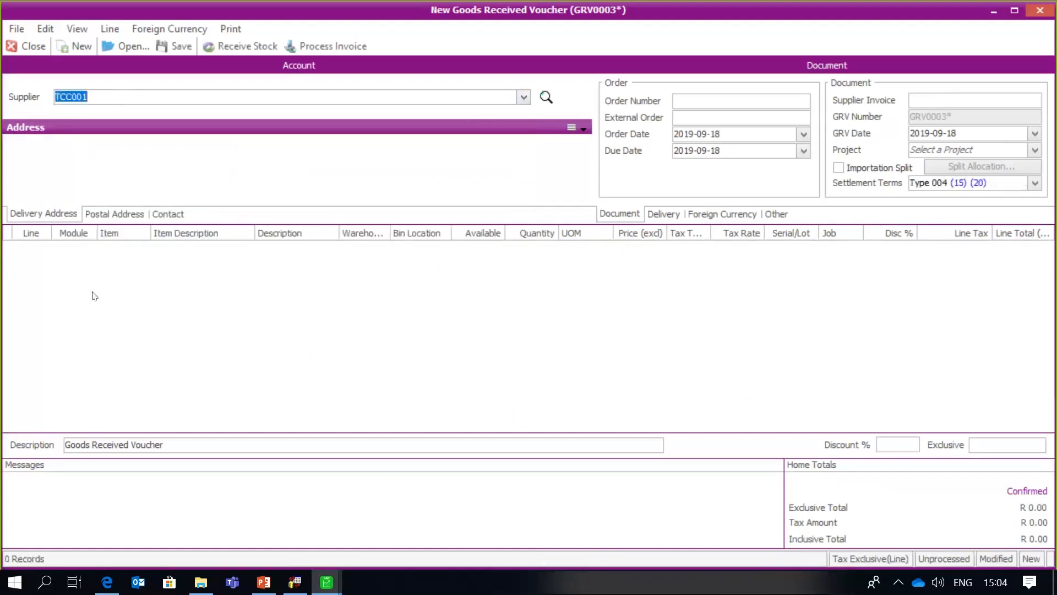
left_click(89, 248)
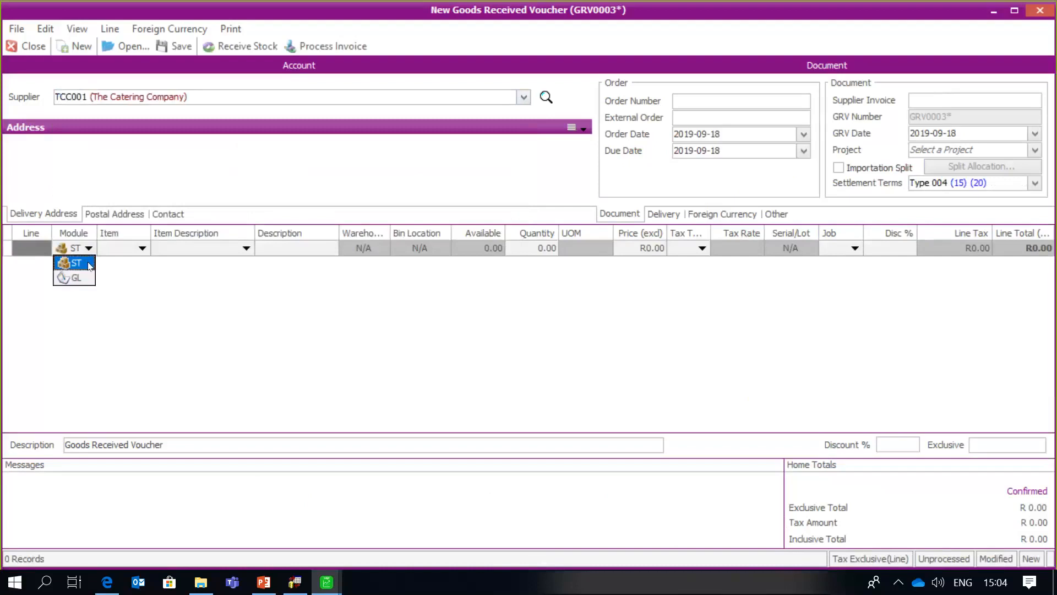
left_click(74, 277)
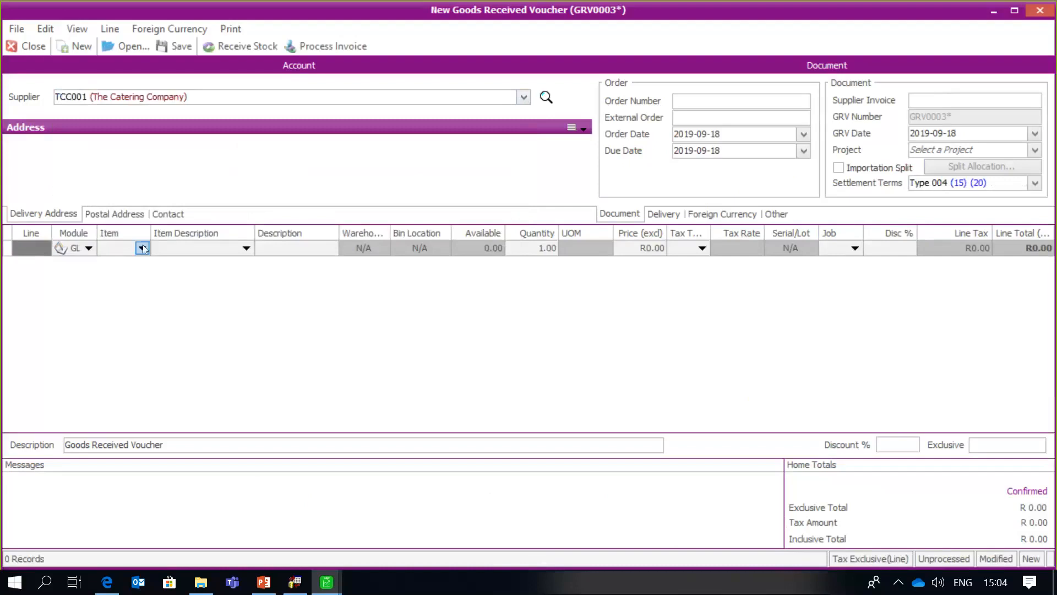
left_click(143, 248)
scroll(152, 405, "down", 3)
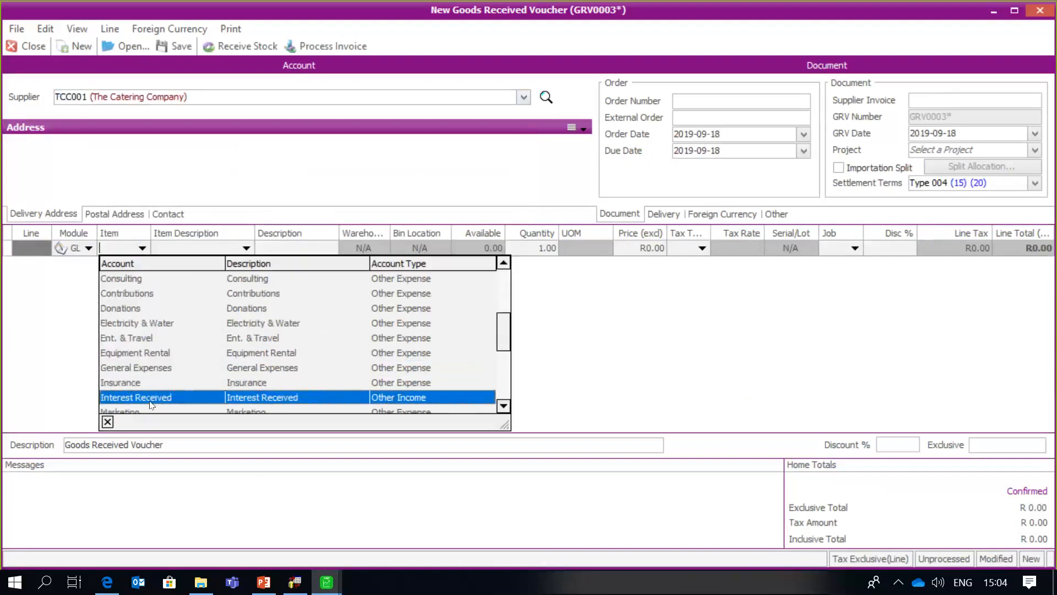
scroll(152, 405, "down", 4)
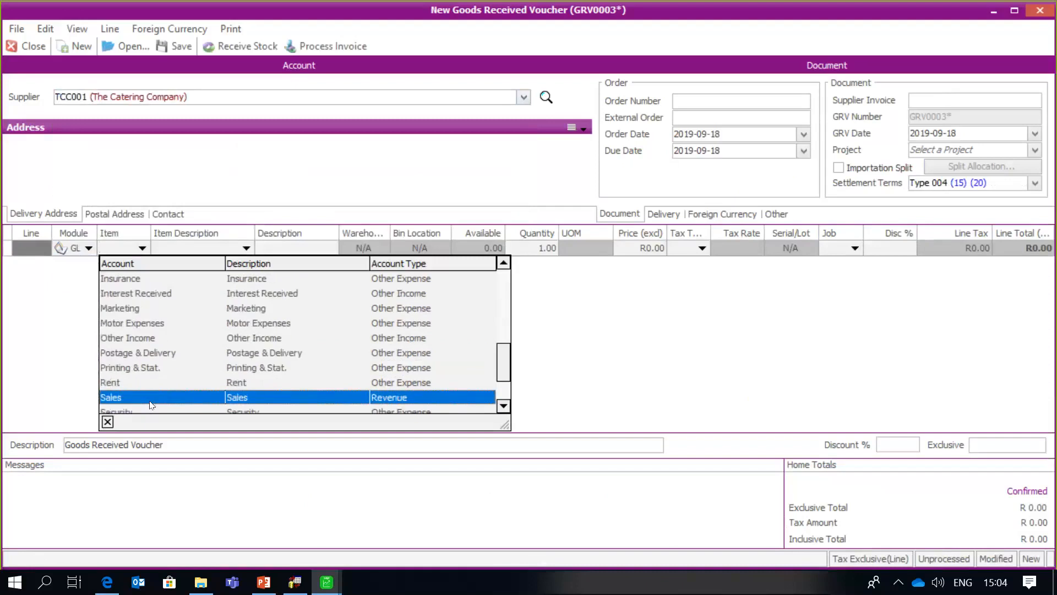
left_click(152, 404)
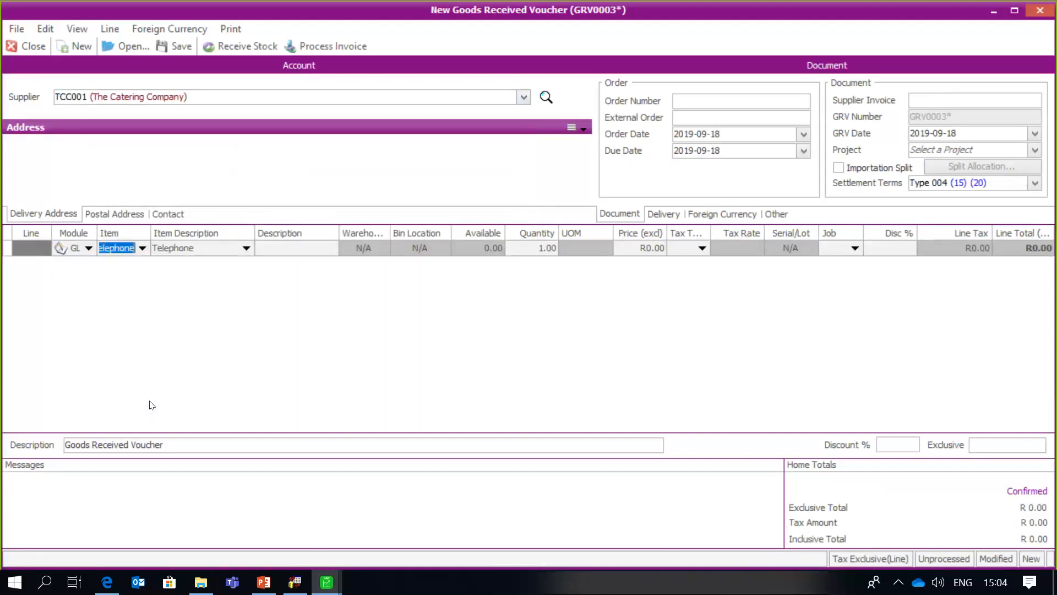
key("Tab")
key("Tab")
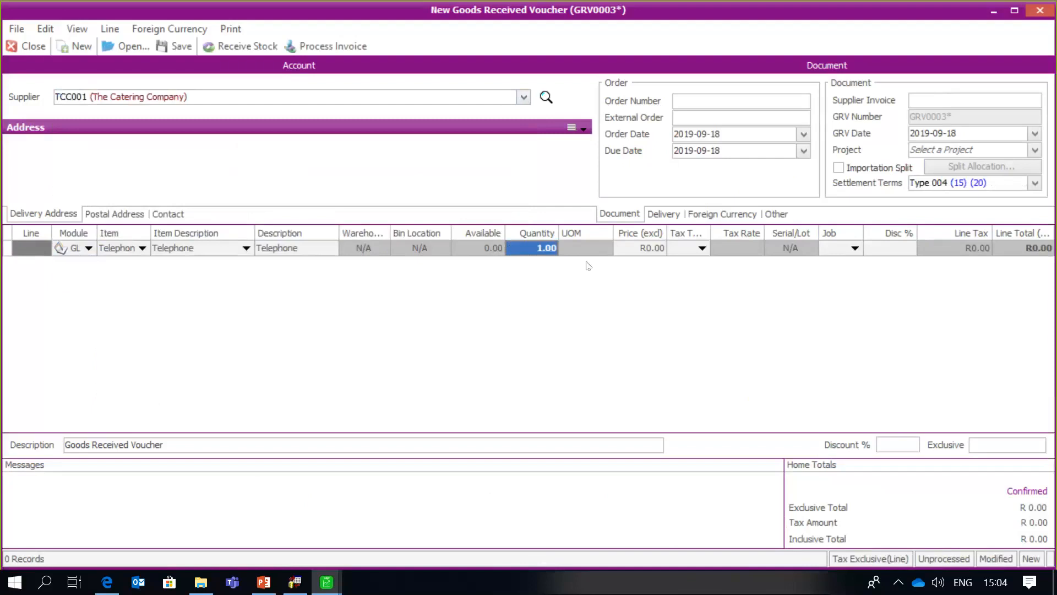
- Price the line at 51,000 with tax type 1, enter the supplier invoice, and process it
left_click(625, 249)
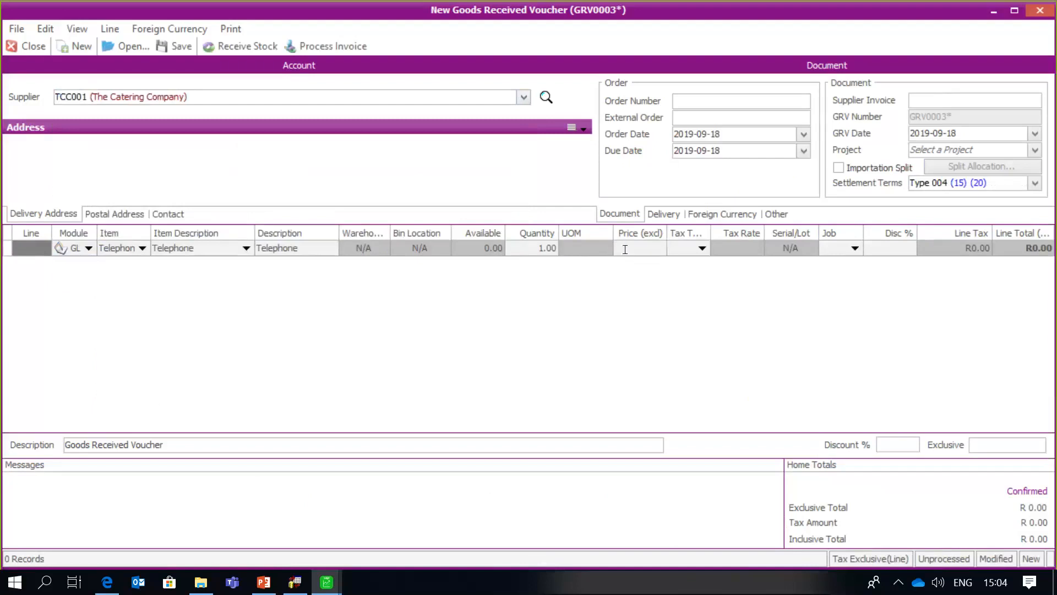
type("51,000")
key("Tab")
type("1")
key("Tab")
key("Tab")
key("Tab")
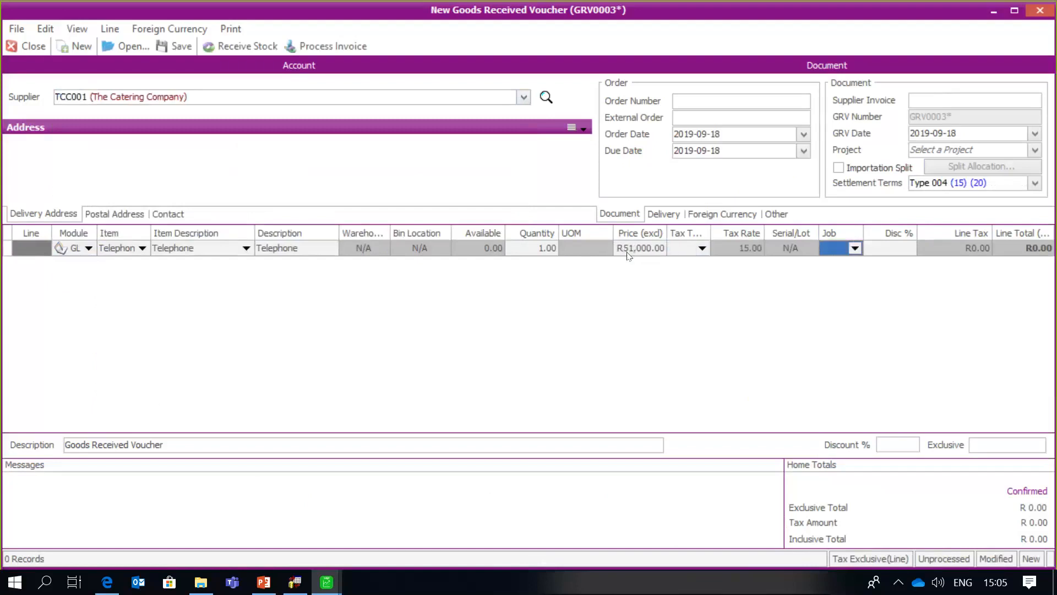
left_click(921, 98)
type("s10871233")
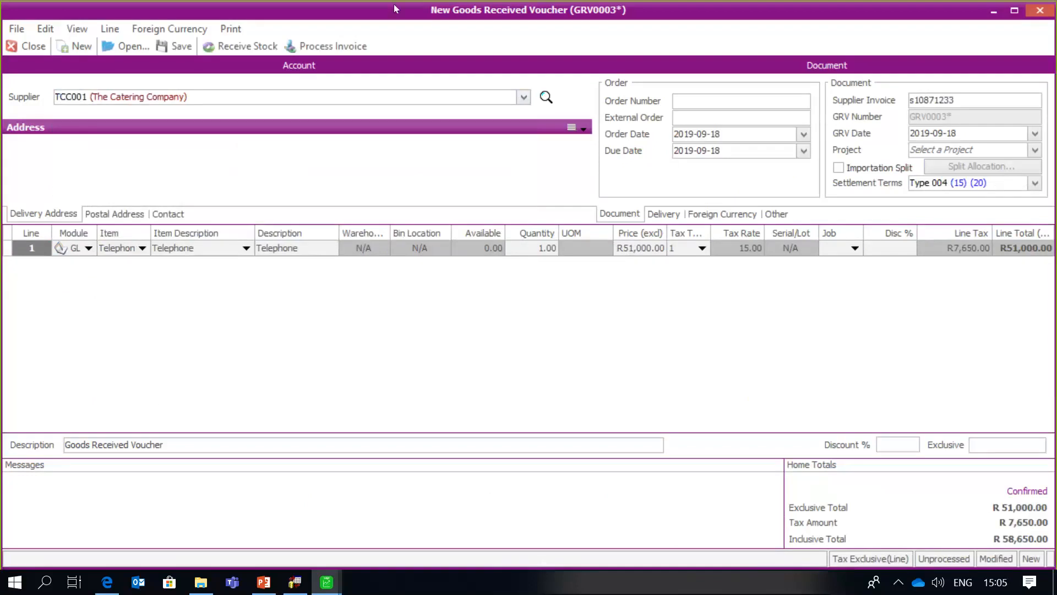
left_click(344, 46)
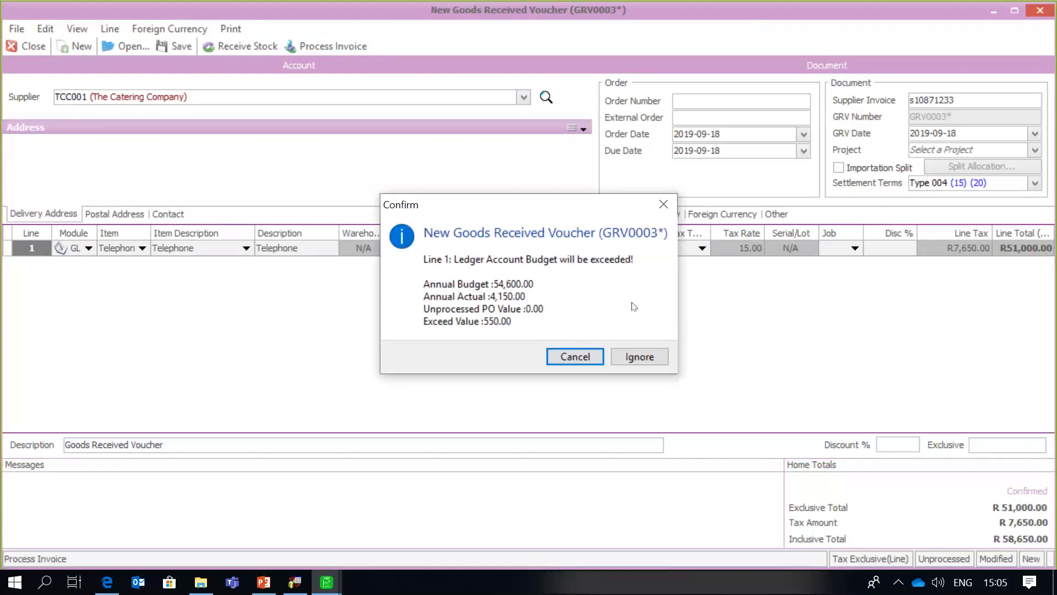
- Ignore the budget warning, approve it with supervisor credentials, and decline both print prompts
left_click(647, 357)
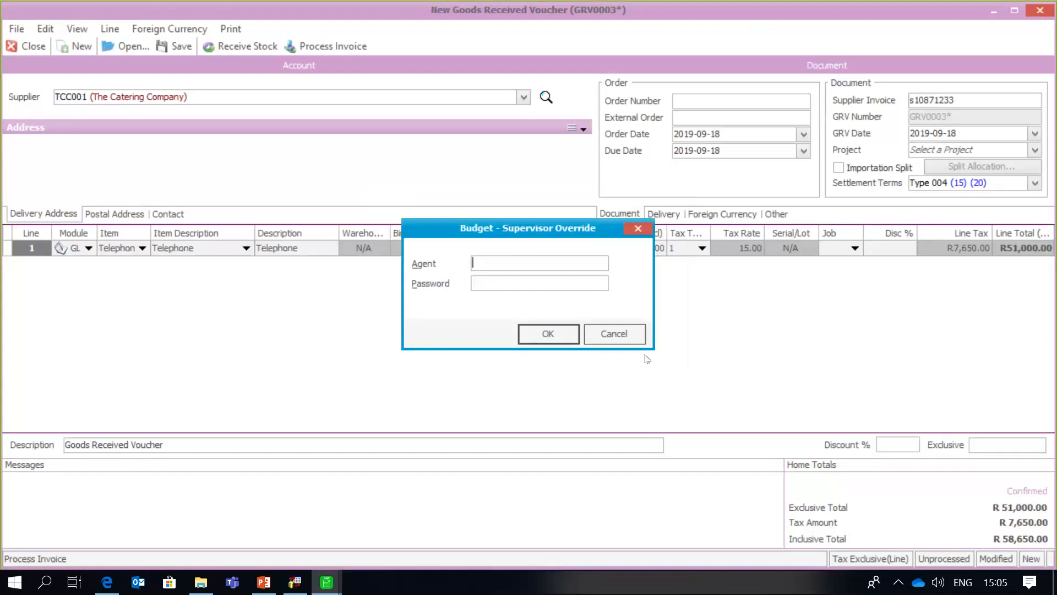
type("Admin")
left_click(542, 284)
type("*****")
left_click(545, 328)
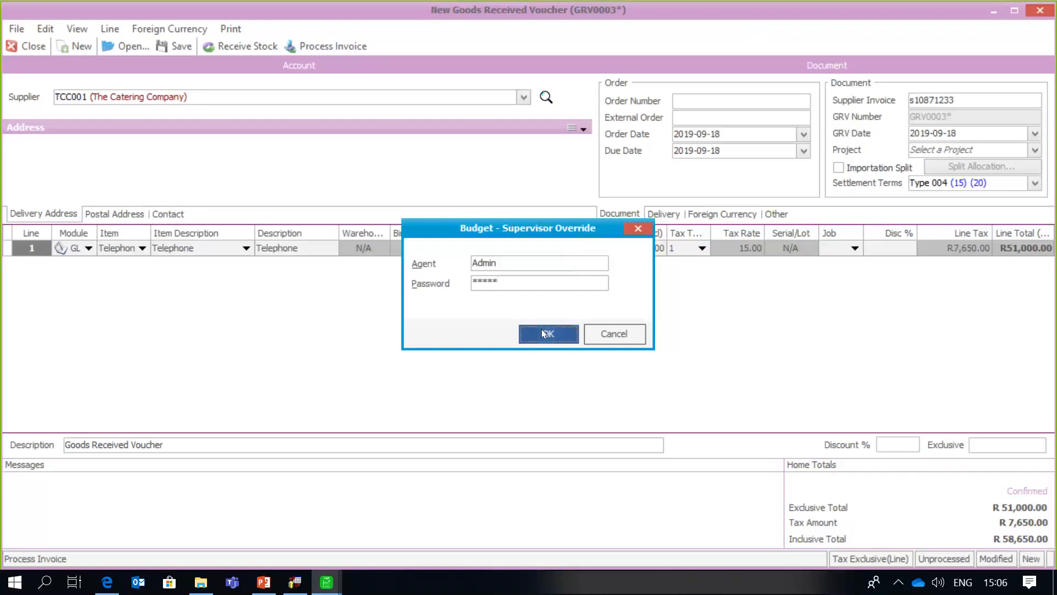
left_click(541, 329)
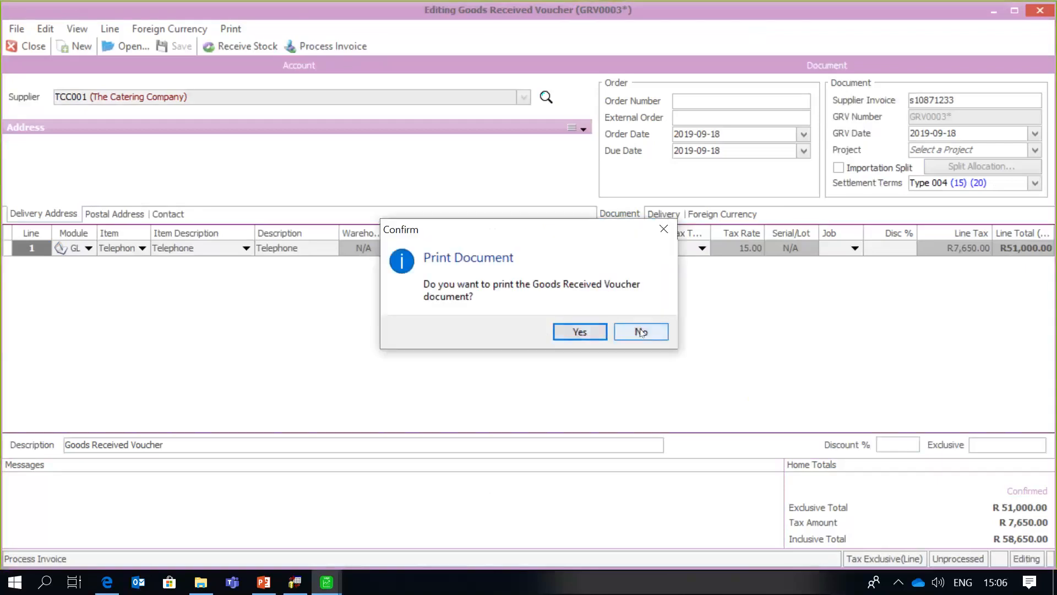
left_click(640, 332)
left_click(640, 331)
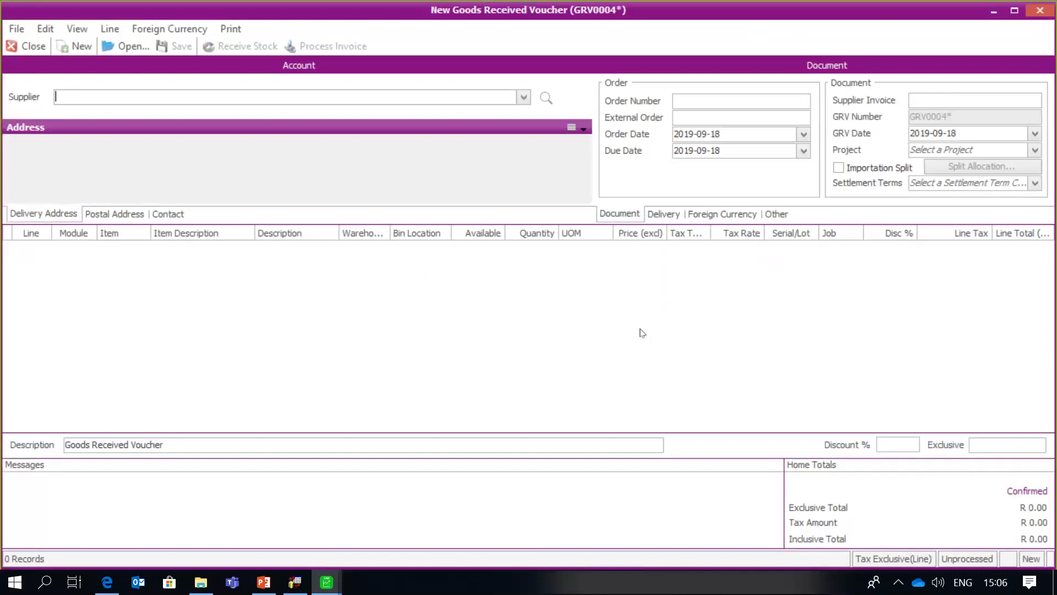
- Close the finished voucher and return to General Ledger Maintenance
left_click(19, 48)
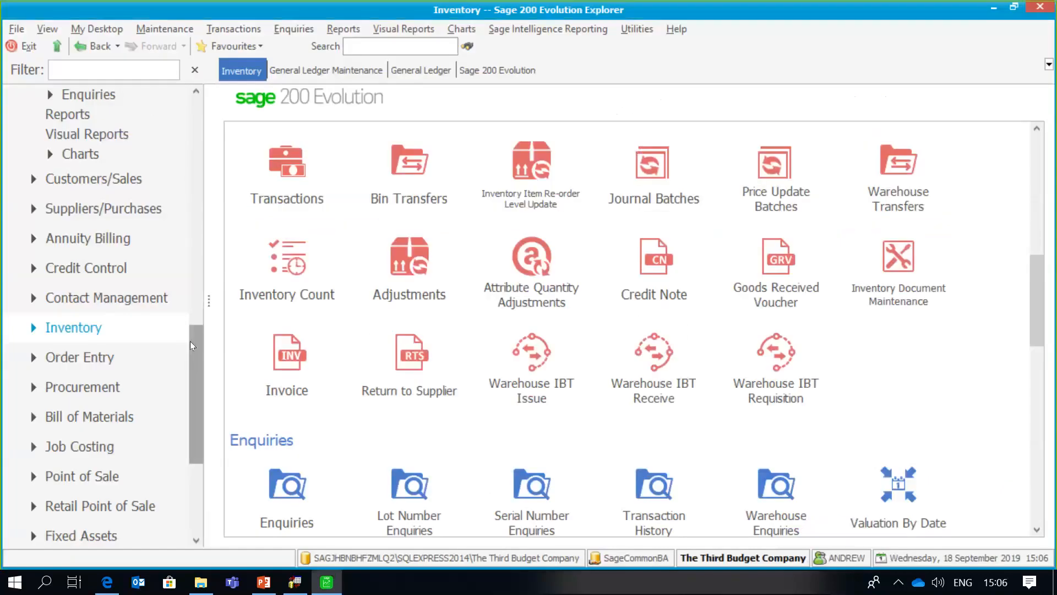
left_click_drag(189, 342, 191, 222)
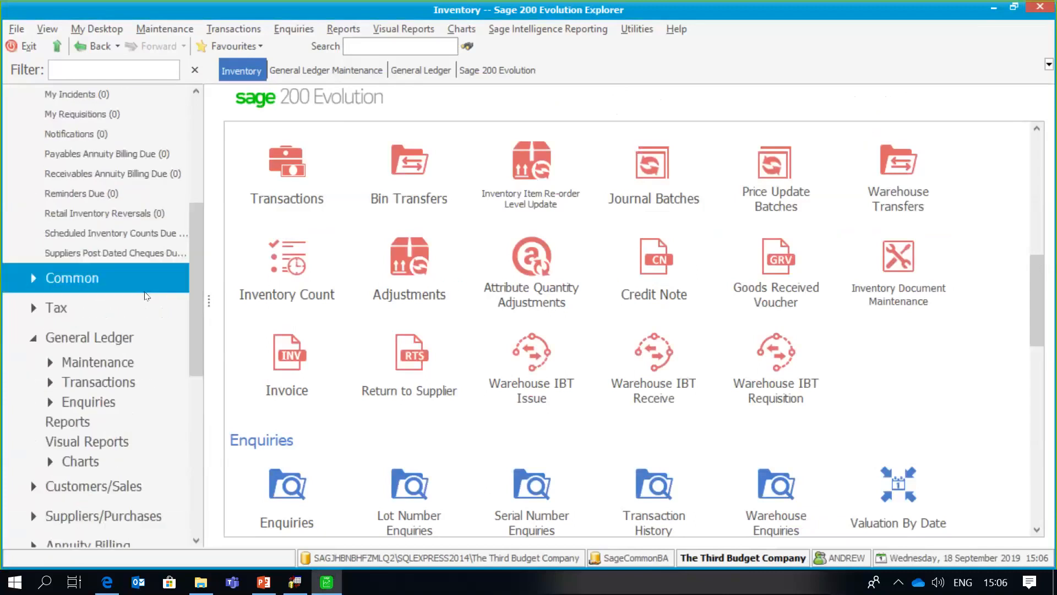
left_click(113, 361)
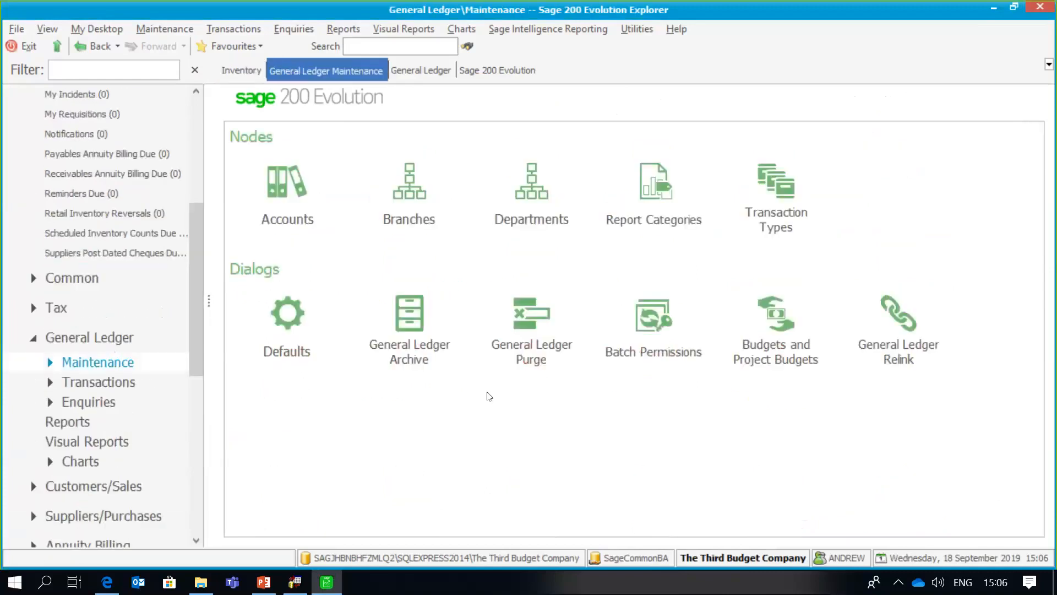
left_click(770, 332)
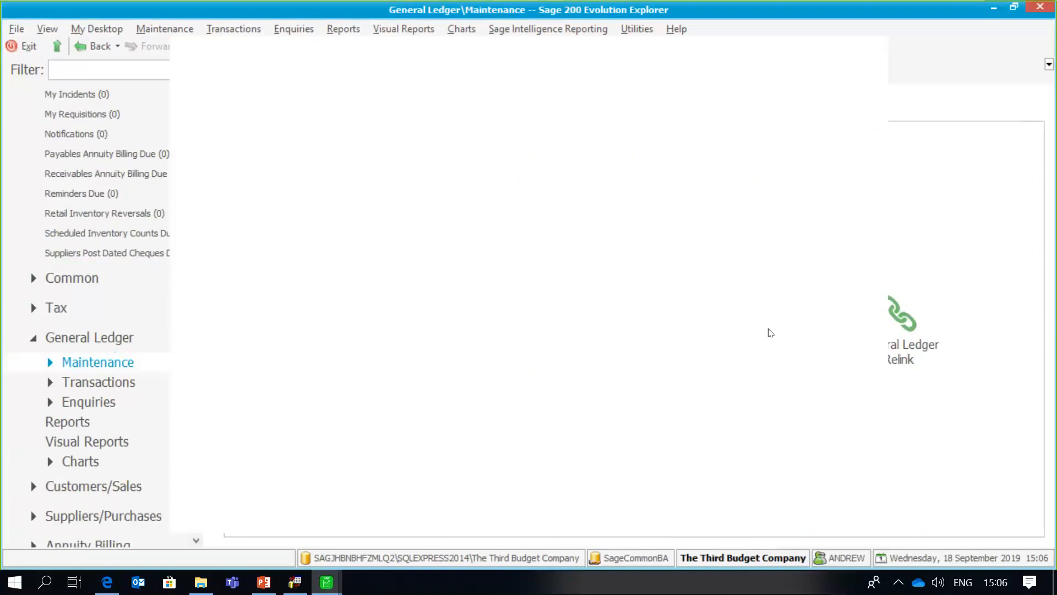
left_click(234, 97)
type("Telephone")
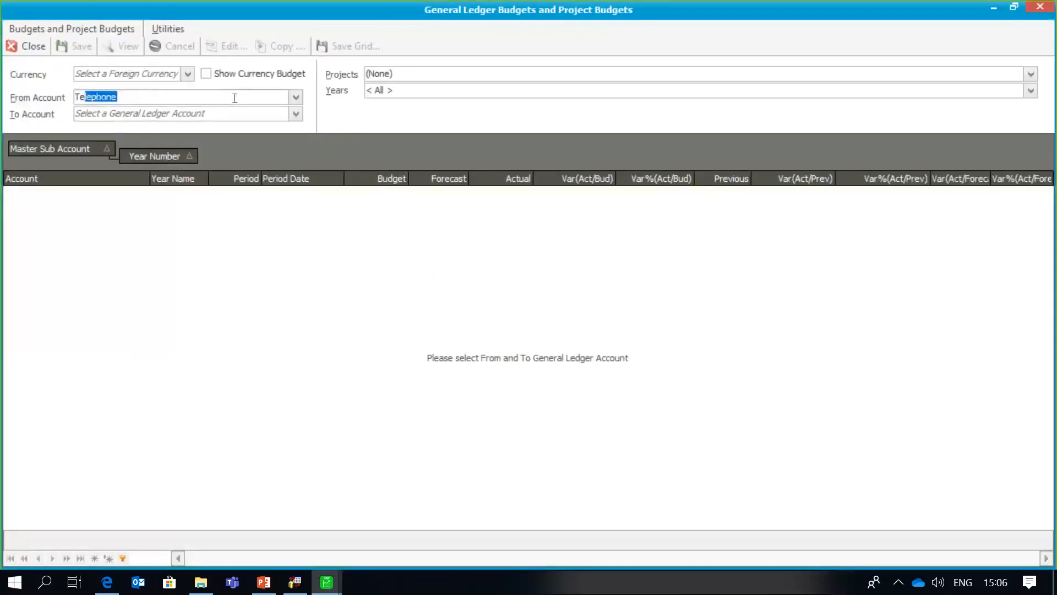
left_click(229, 111)
type("Telephone")
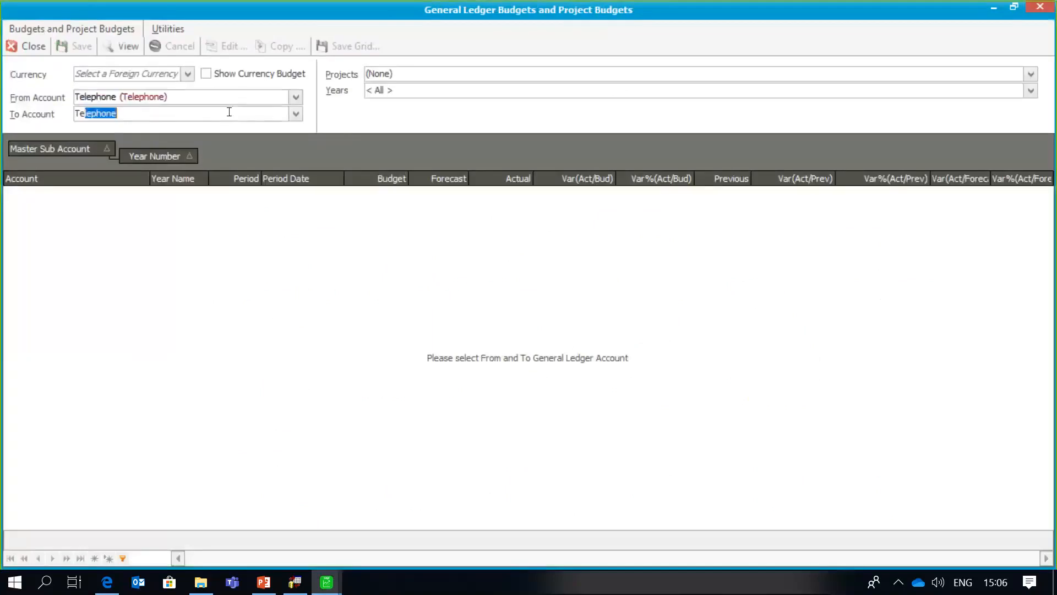
left_click(127, 47)
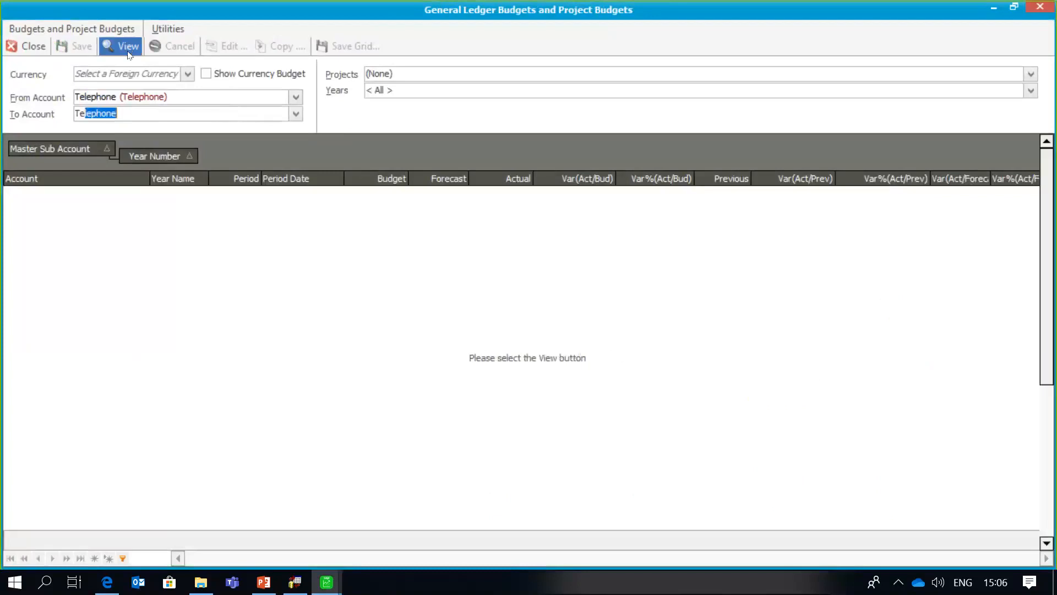
left_click(128, 48)
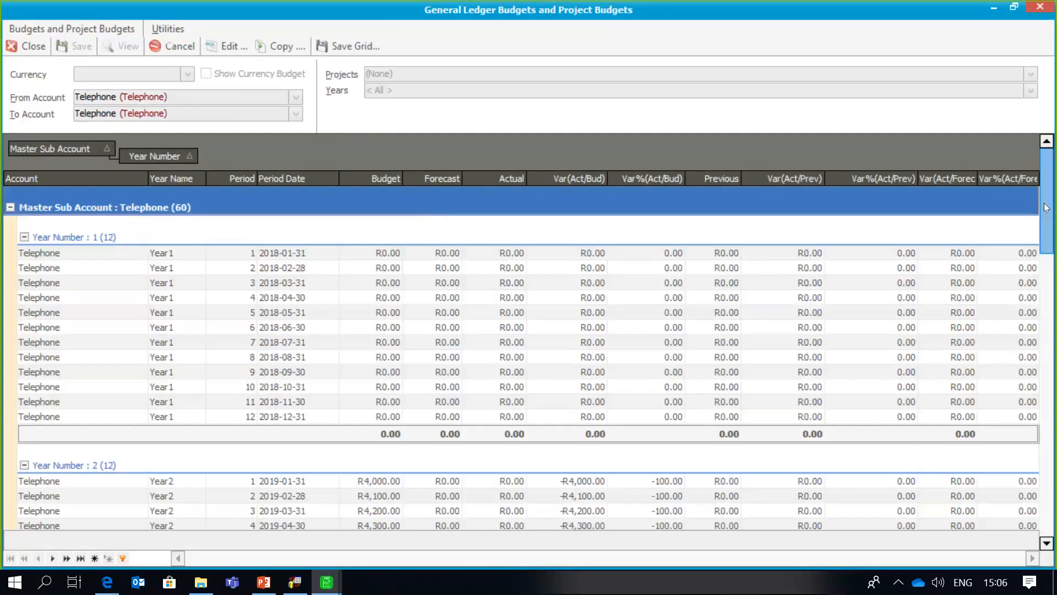
scroll(484, 440, "down", 5)
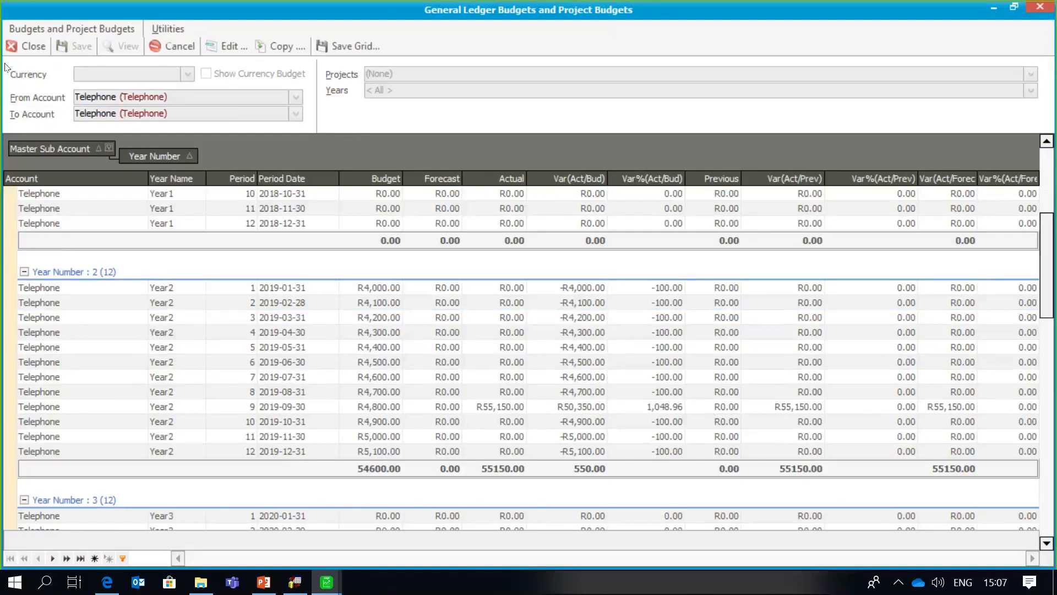
left_click(26, 49)
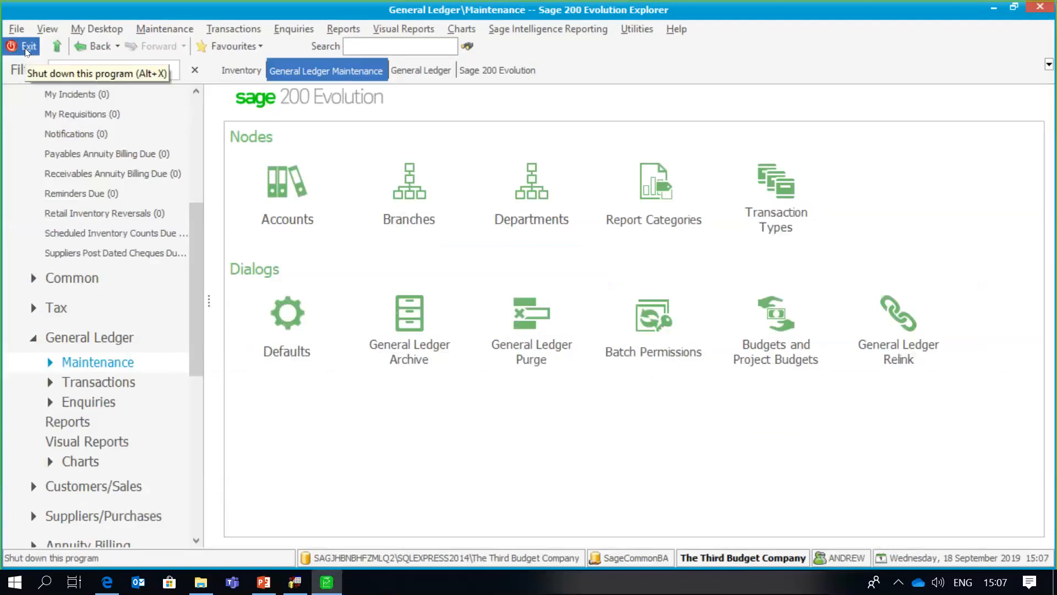
- Go to Inventory Transactions and open new goods received voucher GRV0004, dated 2019-09-18
left_click(104, 213)
left_click_drag(197, 210, 200, 319)
left_click(126, 326)
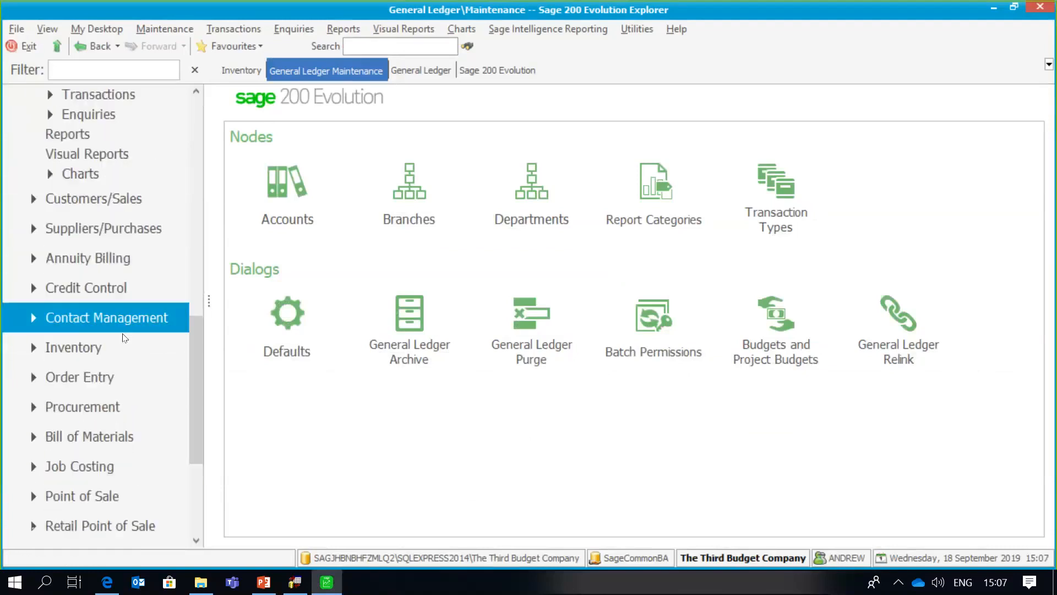
left_click(127, 343)
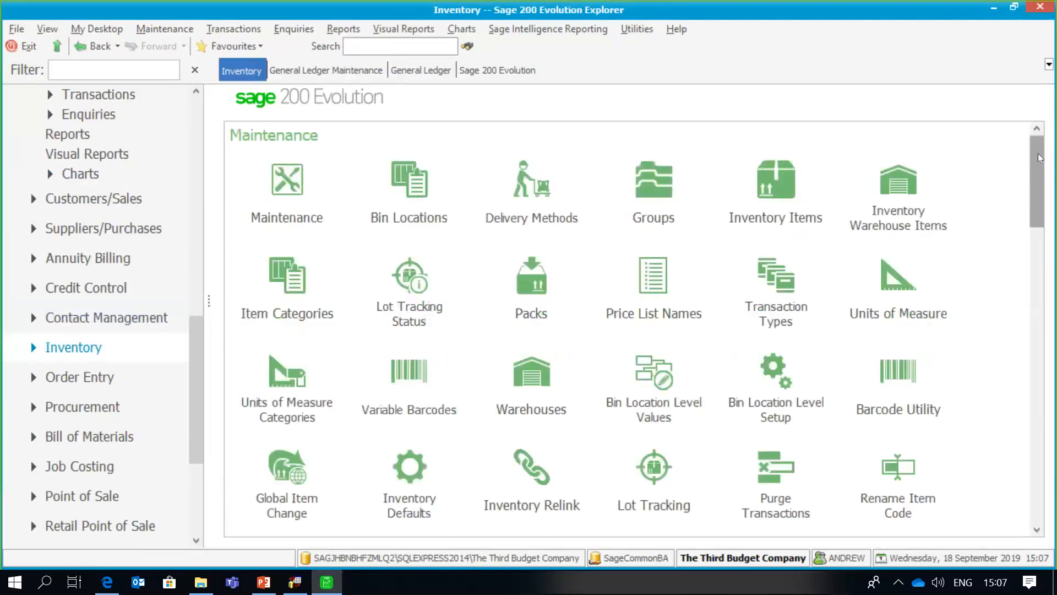
left_click_drag(1039, 158, 1039, 263)
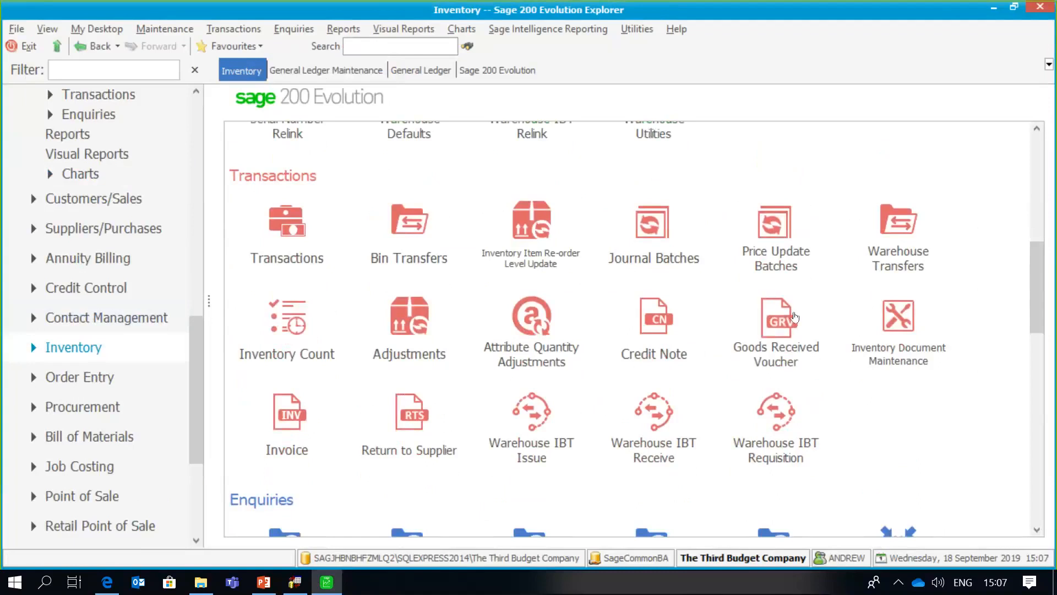
left_click(794, 317)
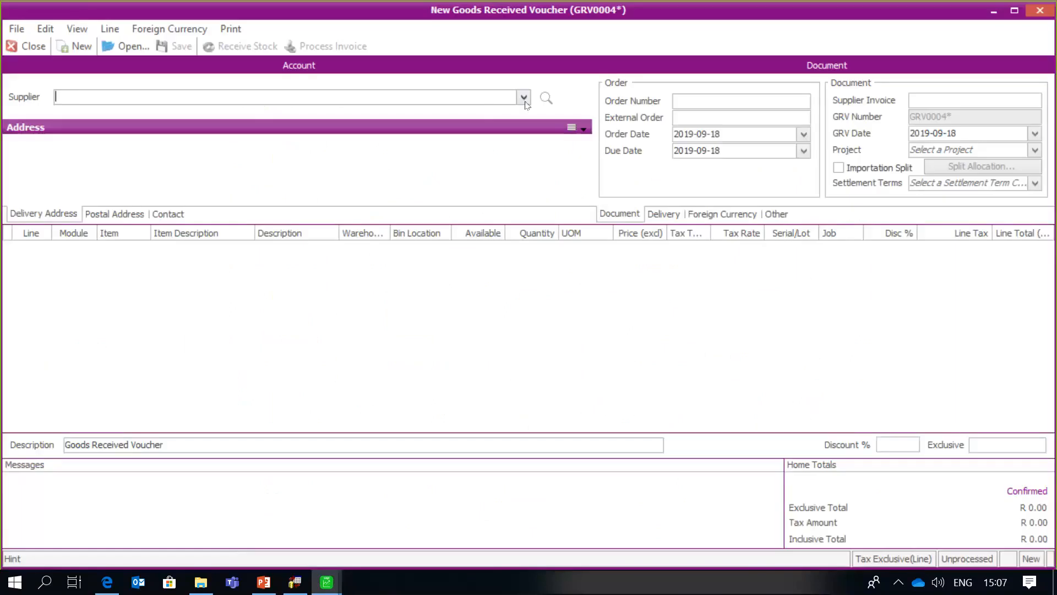
- Set the voucher's supplier to Tropical Refreshments and its project to GC1
left_click(524, 97)
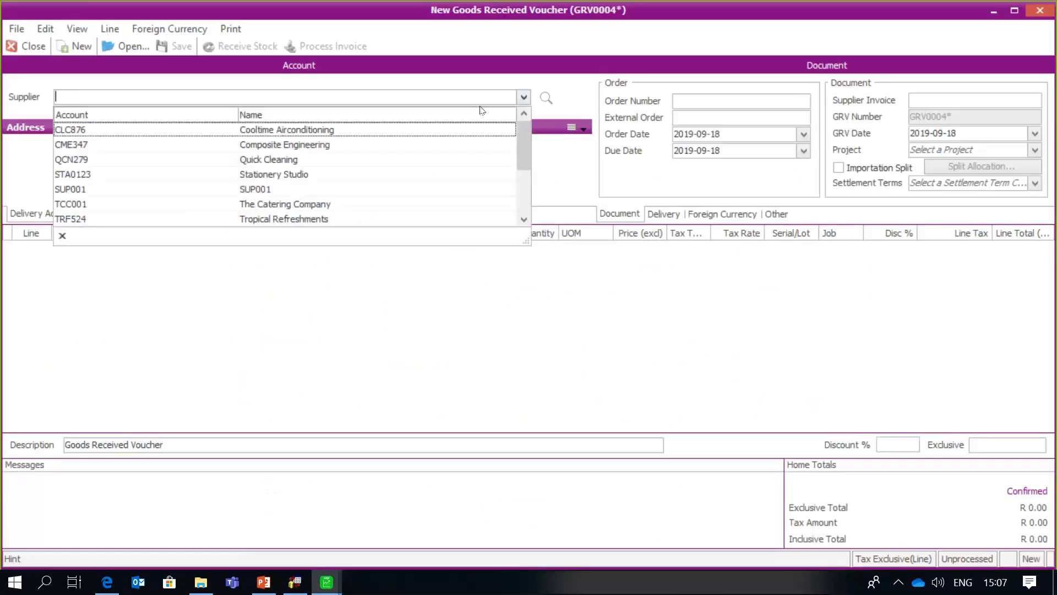
left_click(307, 218)
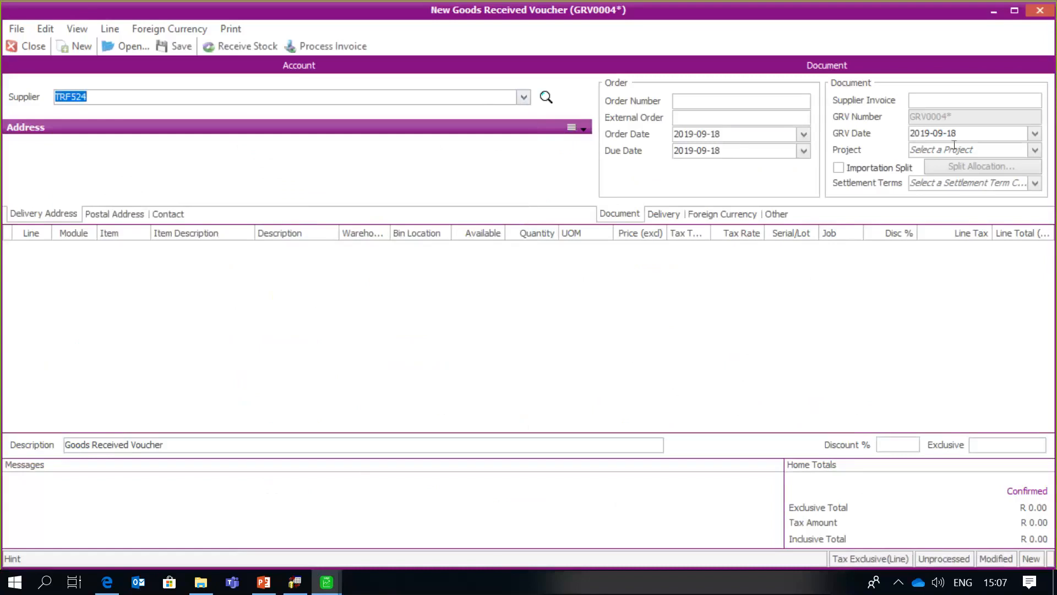
left_click(1035, 149)
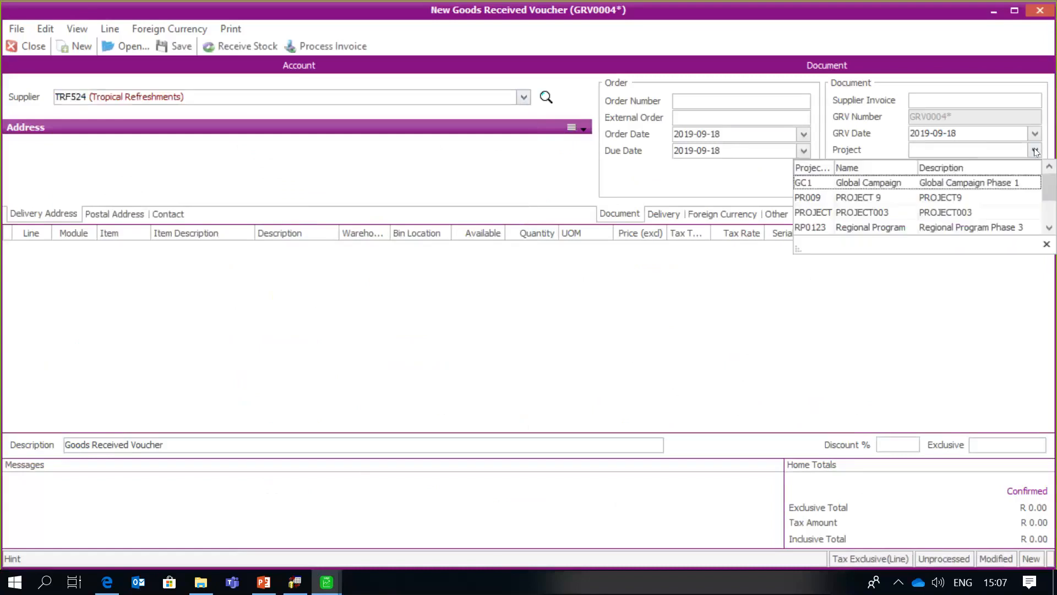
left_click(998, 181)
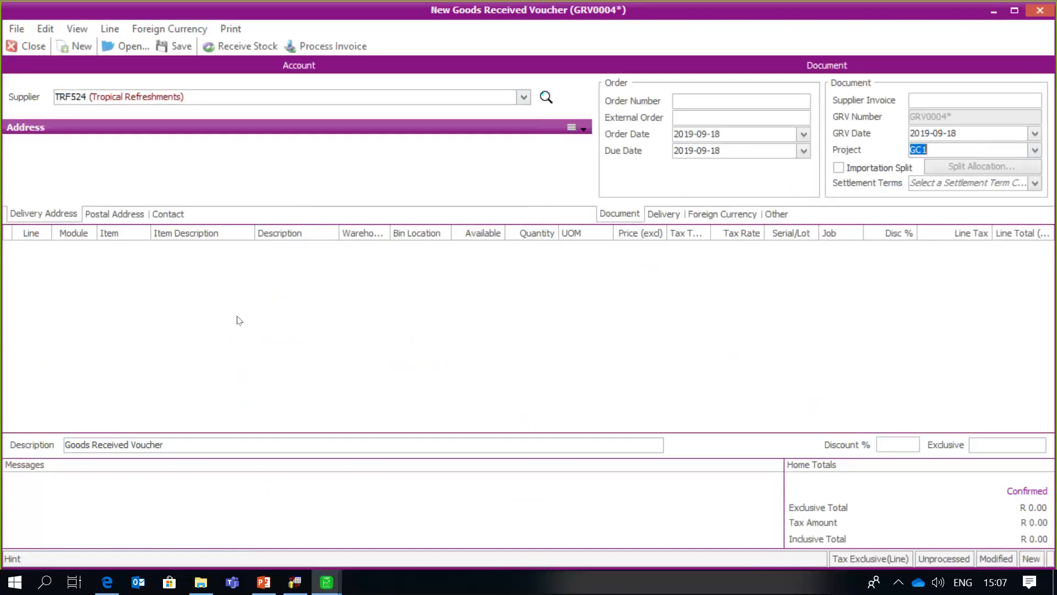
left_click(98, 265)
- Add a GL line with General Expenses as the ledger account
left_click(88, 248)
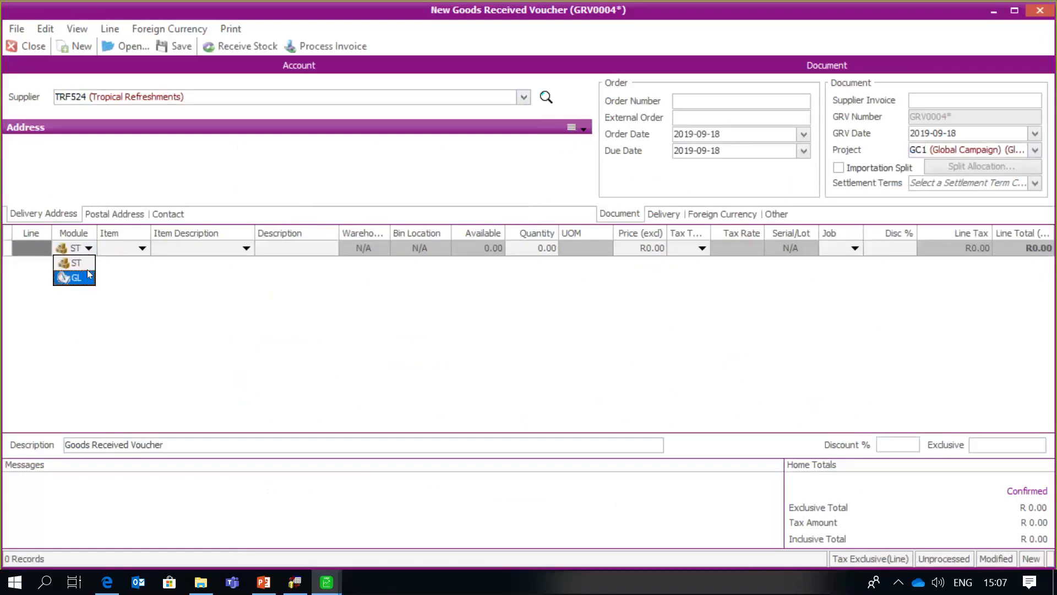
left_click(72, 280)
left_click(142, 248)
left_click(142, 248)
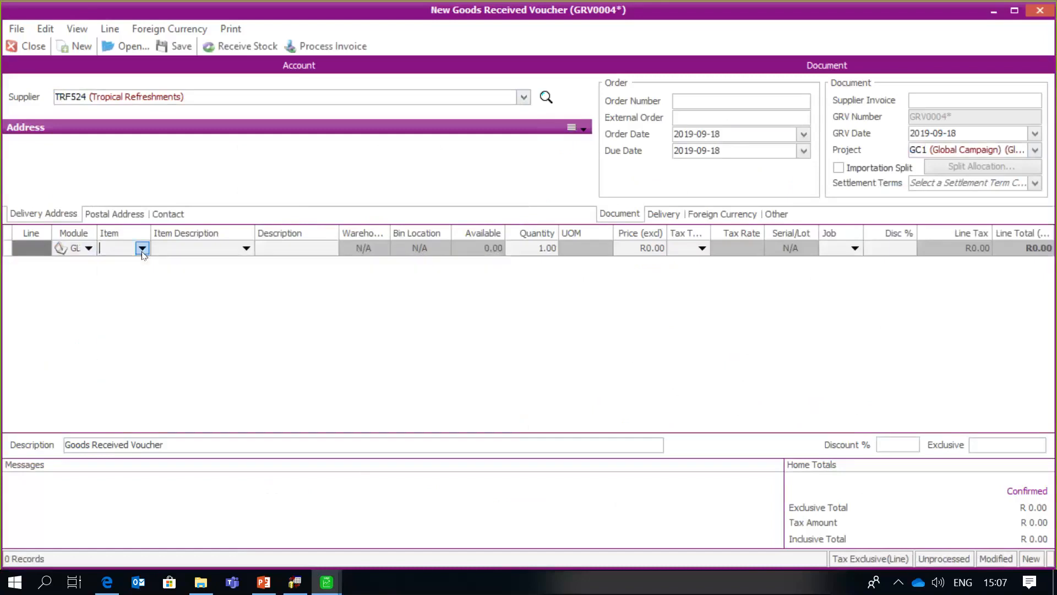
left_click(142, 249)
scroll(168, 385, "down", 1)
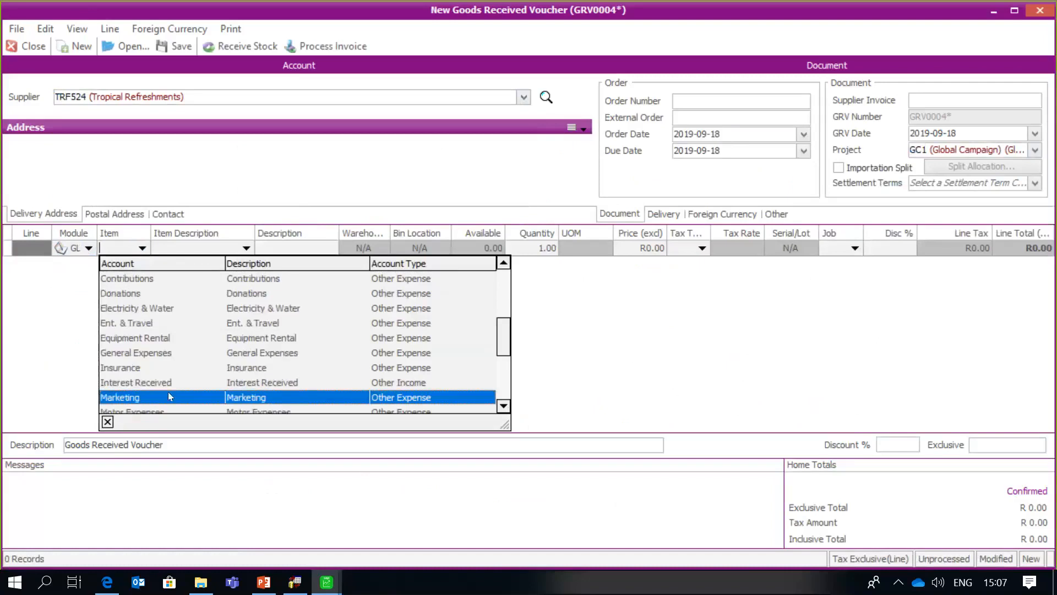
left_click(187, 355)
key("Tab")
key("Tab")
key("Tab")
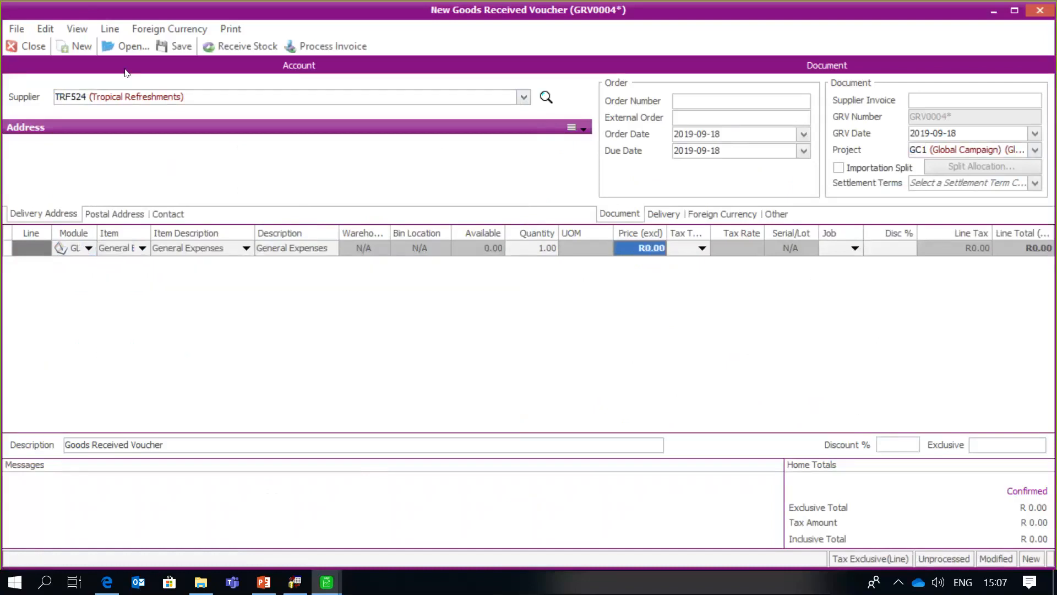
left_click(109, 33)
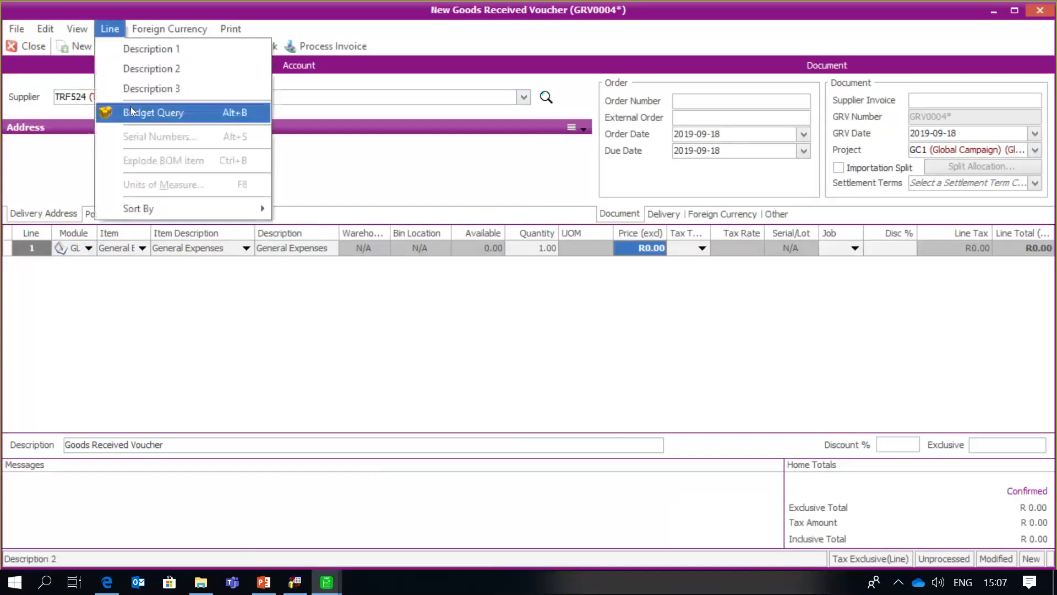
left_click(130, 107)
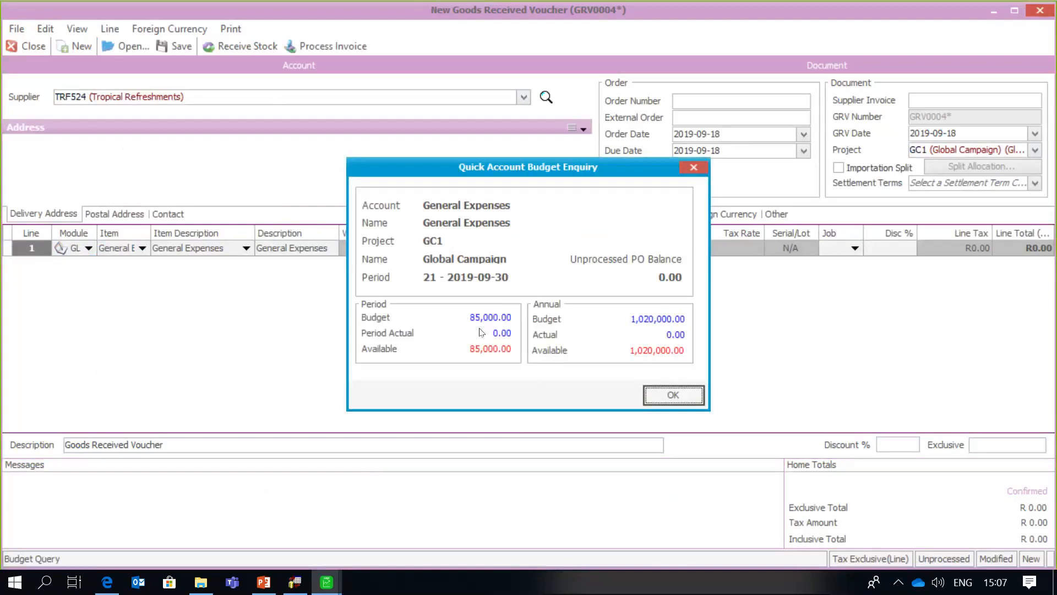
left_click(649, 394)
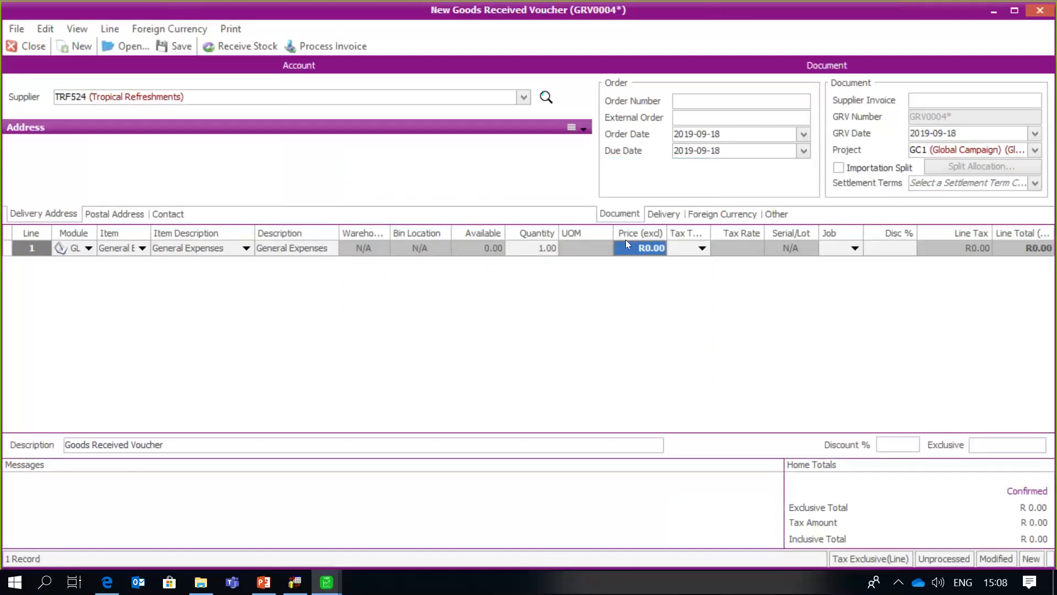
- Price the General Expenses line at R49,000 excluding tax with tax type 1
type("49000")
key("Tab")
type("1")
key("Tab")
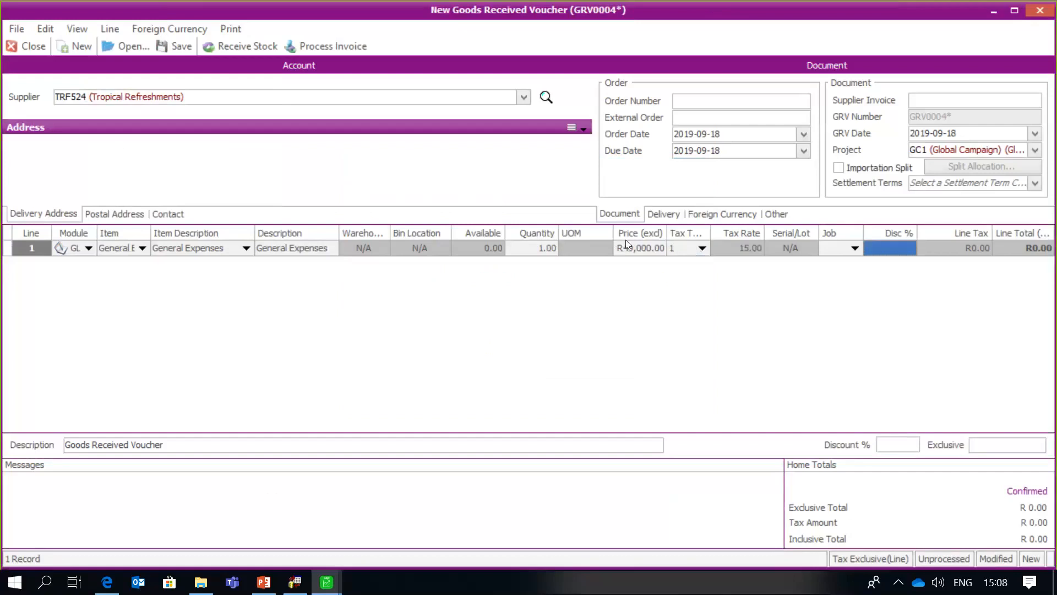
key("Tab")
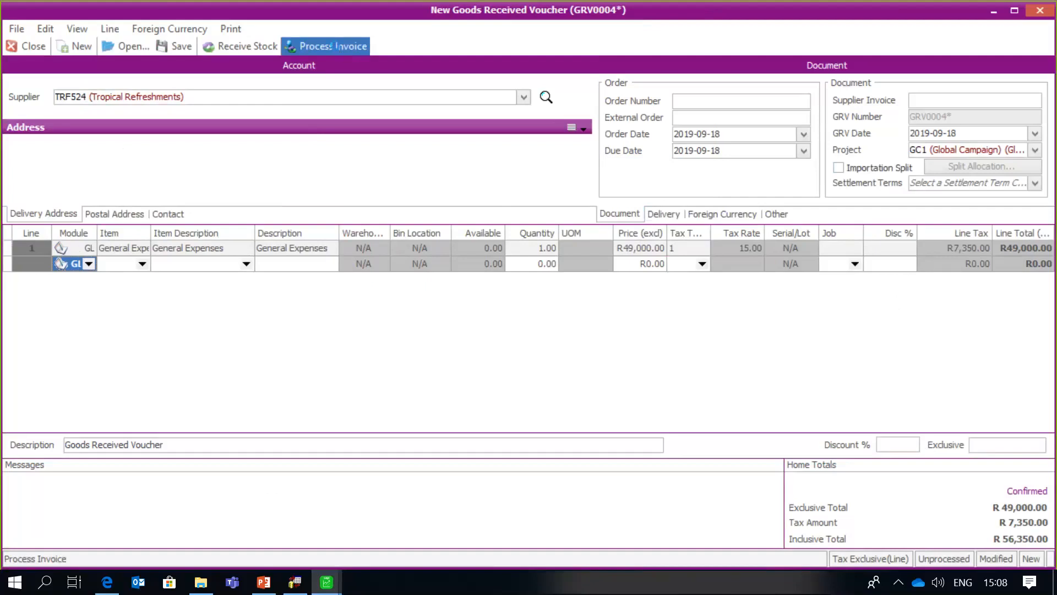
- Process GRV0004 as a supplier invoice without printing the voucher or invoice
left_click(339, 49)
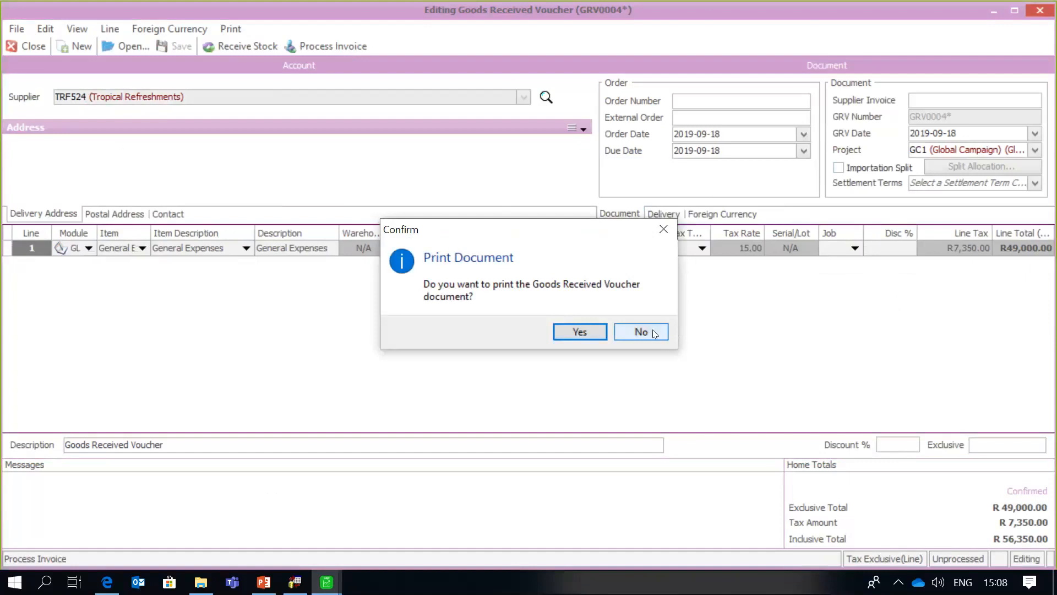
left_click(653, 331)
left_click(653, 331)
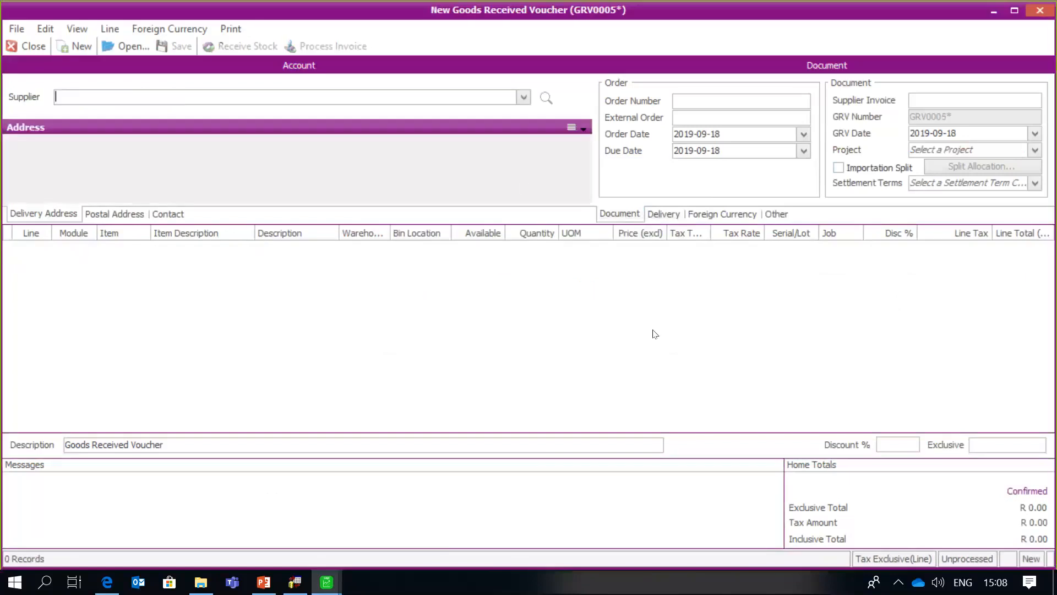
- Set GRV0005's supplier to Quick Cleaning and its project to RP0123 Regional Program
left_click(523, 97)
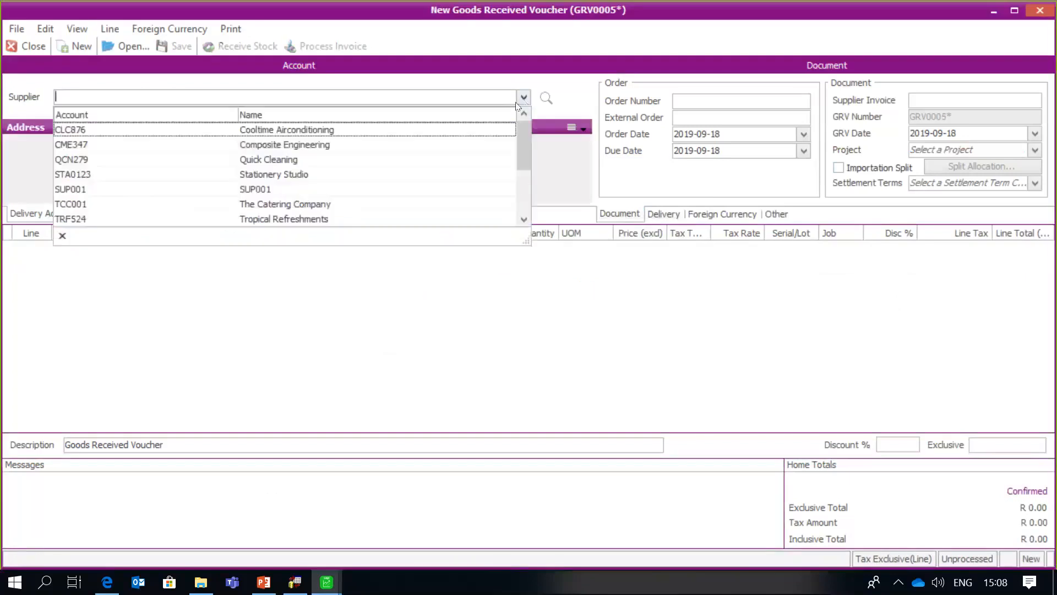
left_click(316, 160)
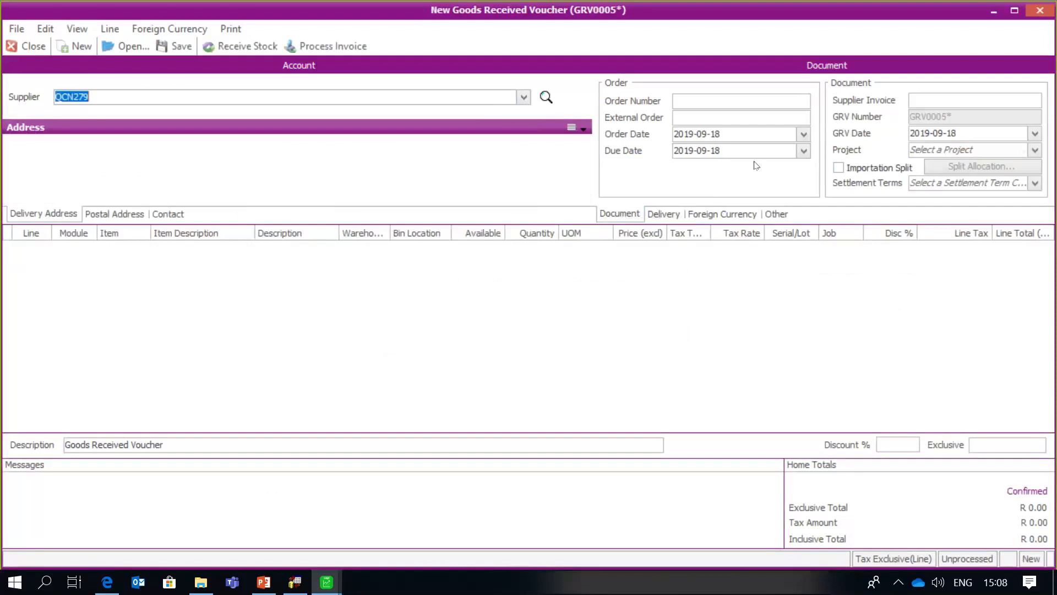
left_click(1034, 150)
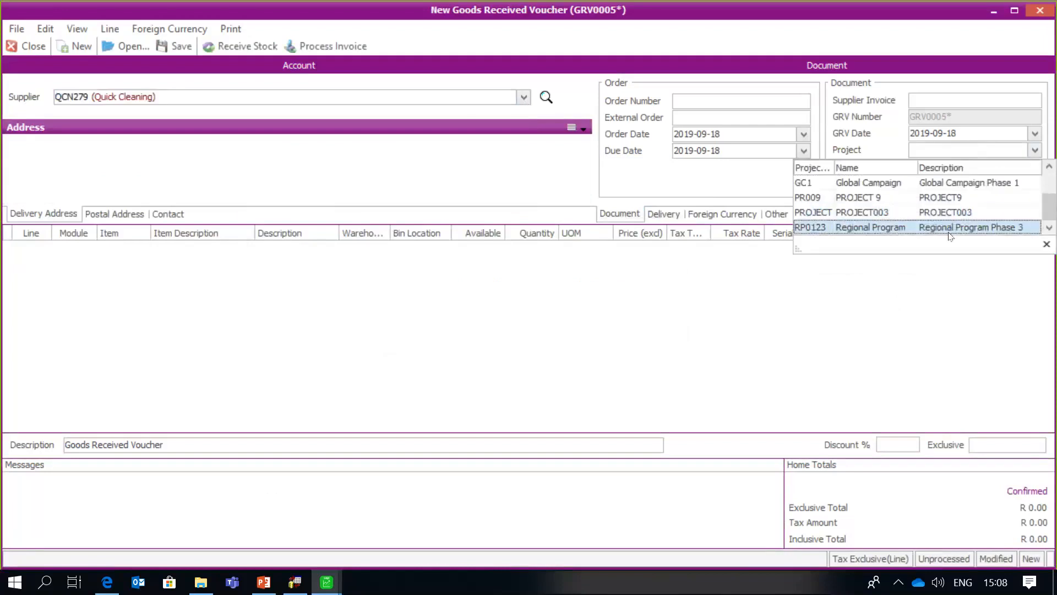
left_click(980, 227)
- Add a GL line with General Expenses as the ledger account
left_click(580, 253)
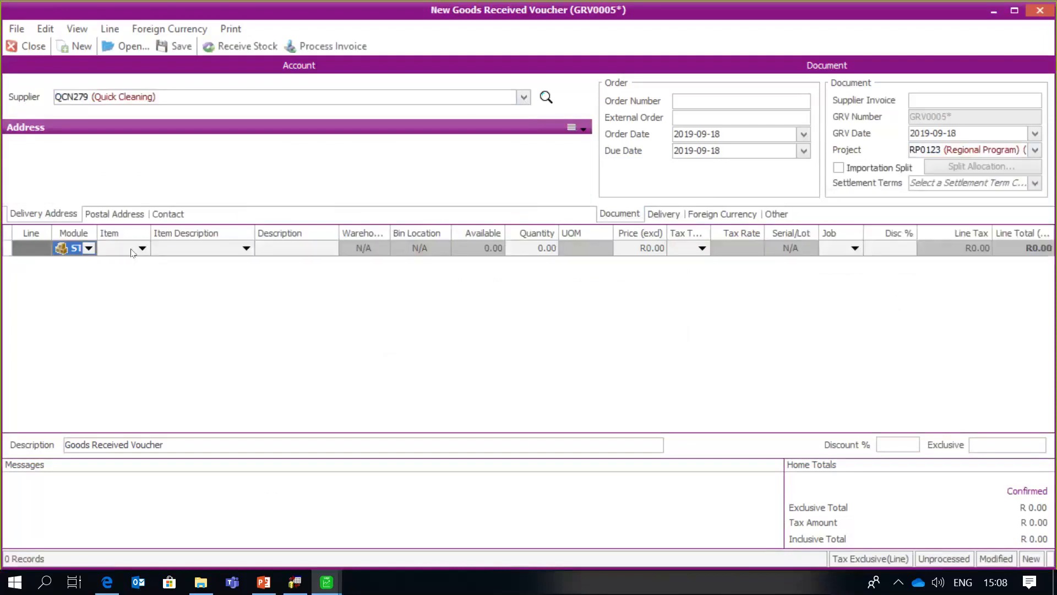
left_click(88, 248)
left_click(71, 277)
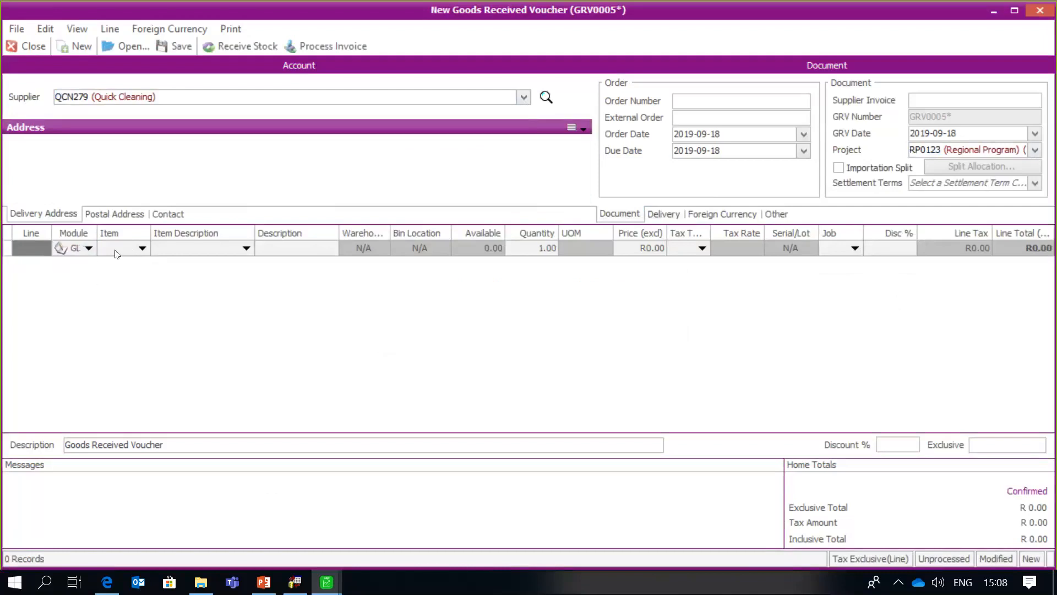
type("c")
key("Tab")
key("Tab")
key("Tab")
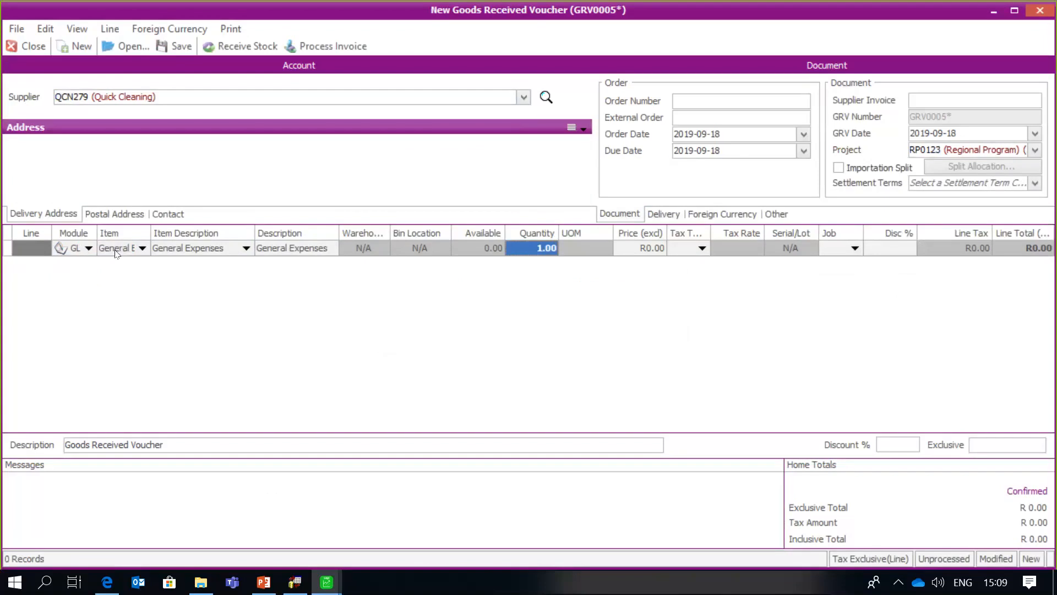
- Run a Budget Query on the General Expenses line for RP0123, then dismiss it
left_click(109, 28)
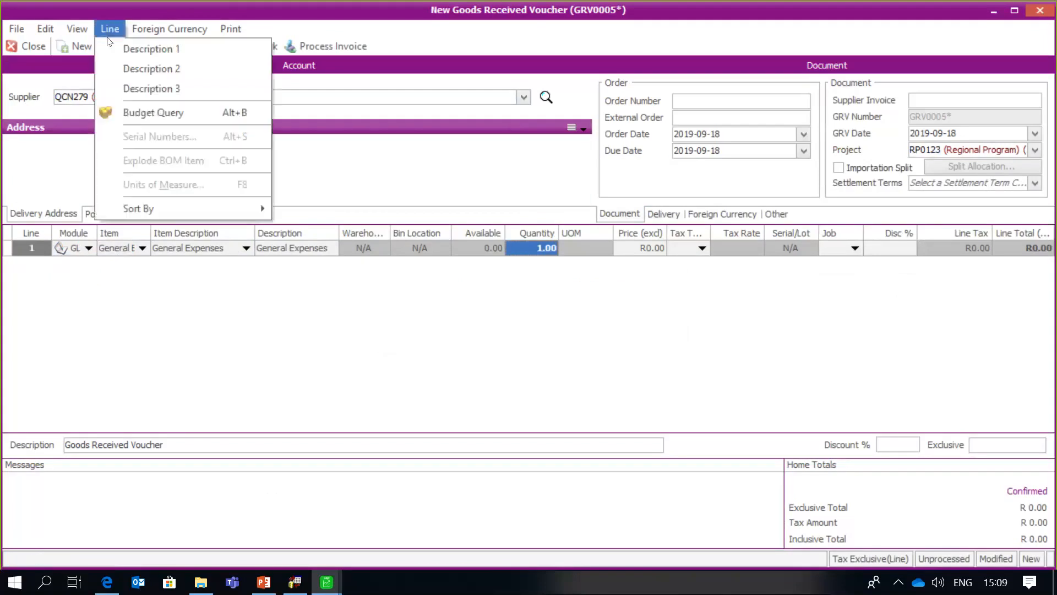
left_click(126, 109)
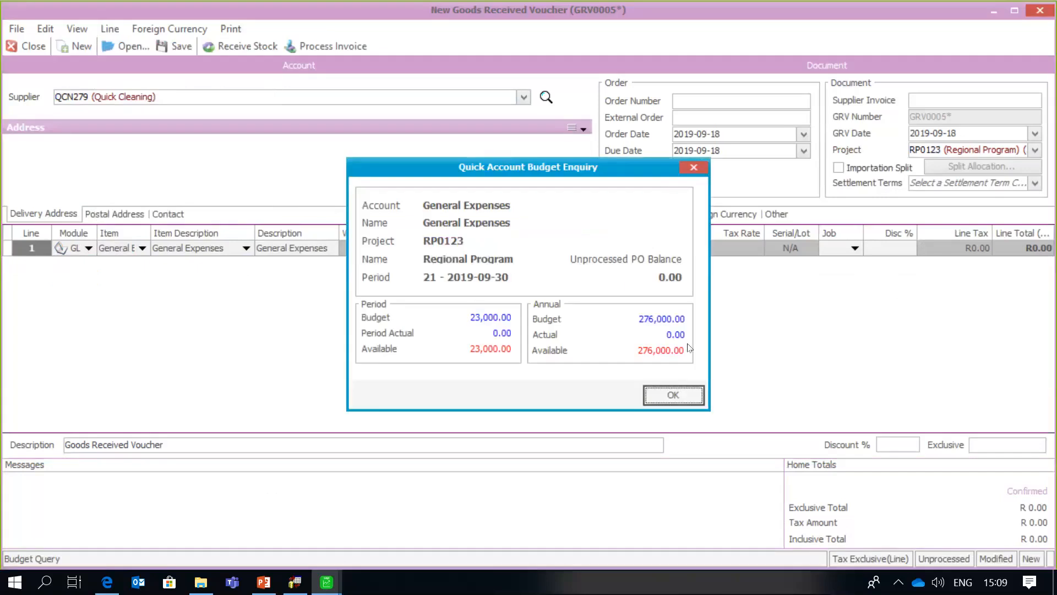
left_click(688, 401)
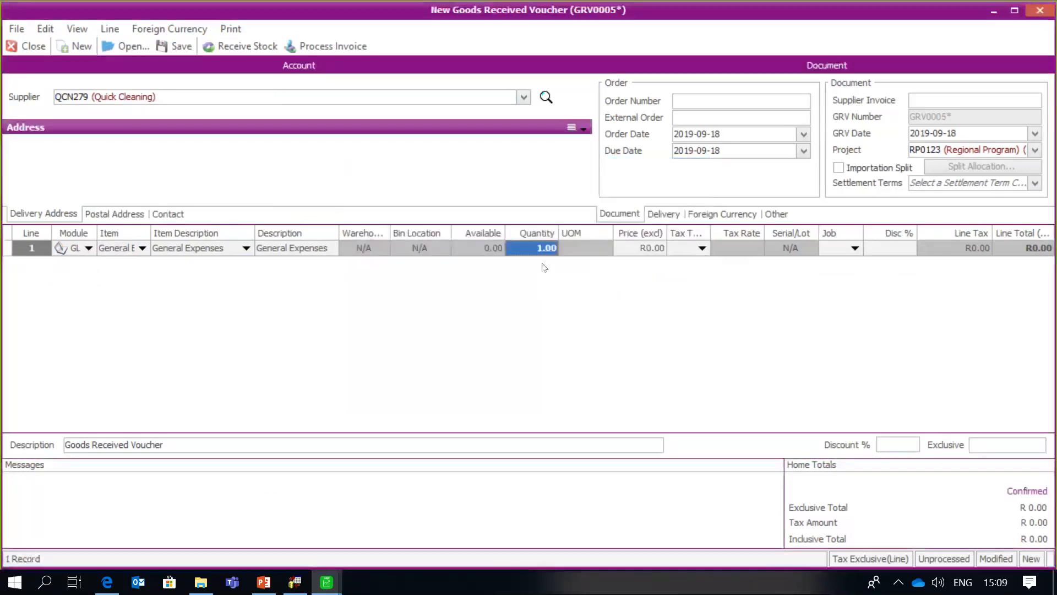
- Price the Quick Cleaning line at R17,000 excluding tax with tax type 1
left_click(631, 248)
type("17000")
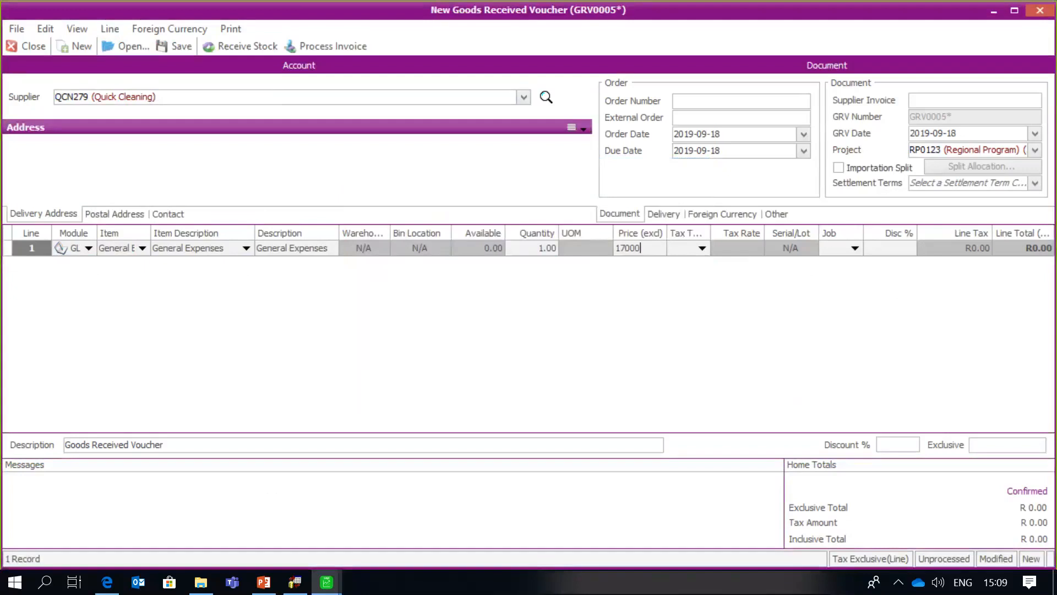
key("Tab")
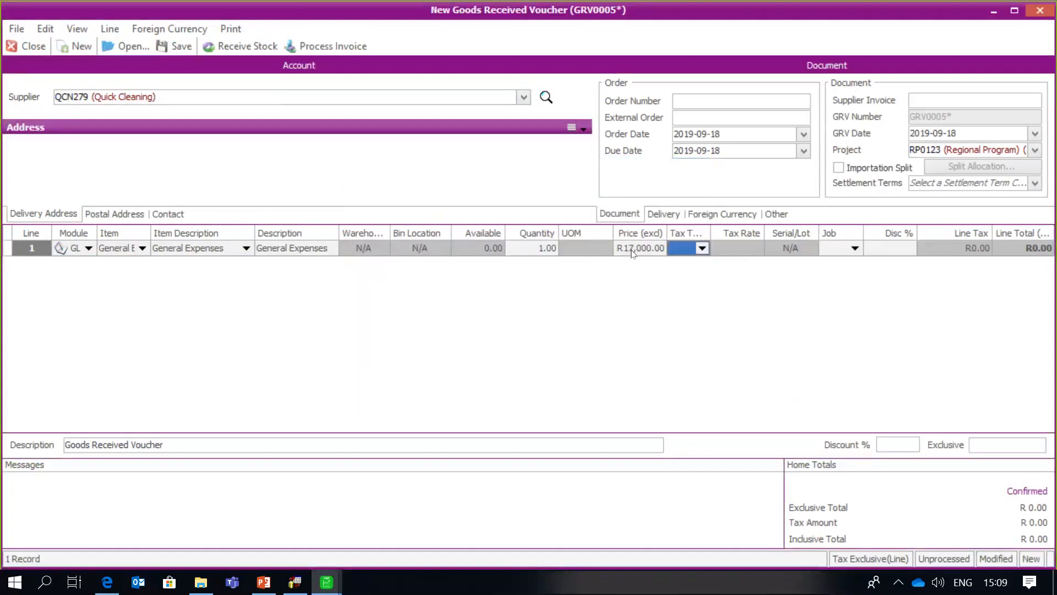
type("1")
key("Tab")
key("Tab")
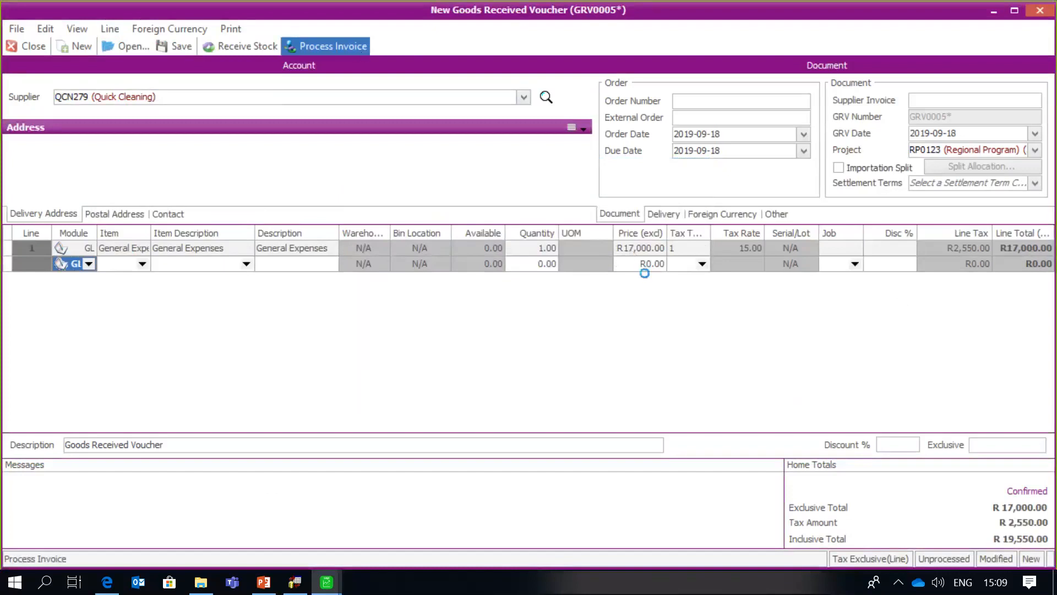
- Process GRV0005 as a supplier invoice without printing the voucher or invoice
left_click(350, 47)
left_click(640, 331)
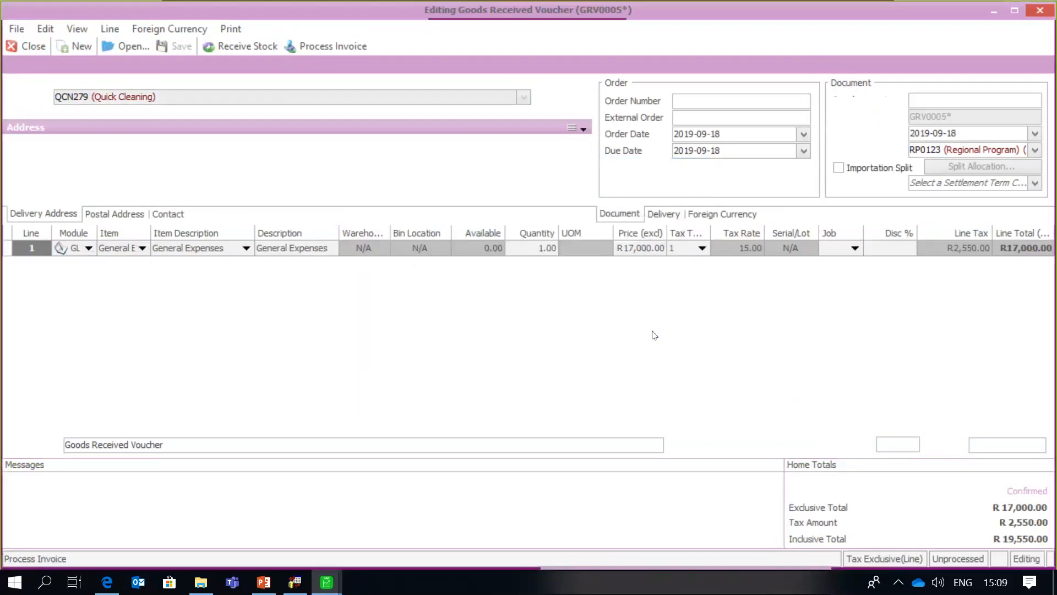
left_click(641, 332)
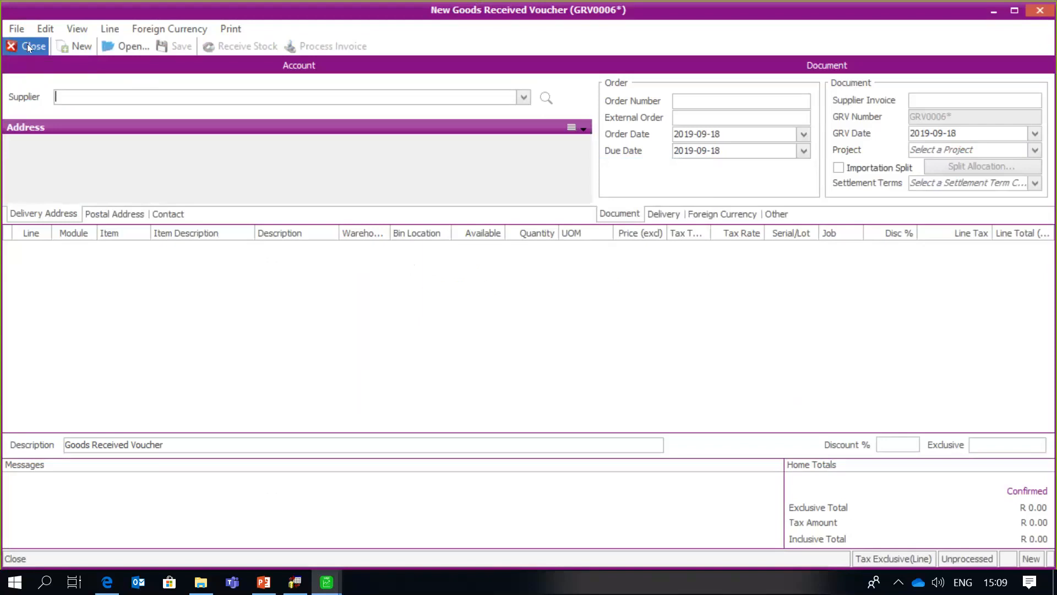
left_click(29, 48)
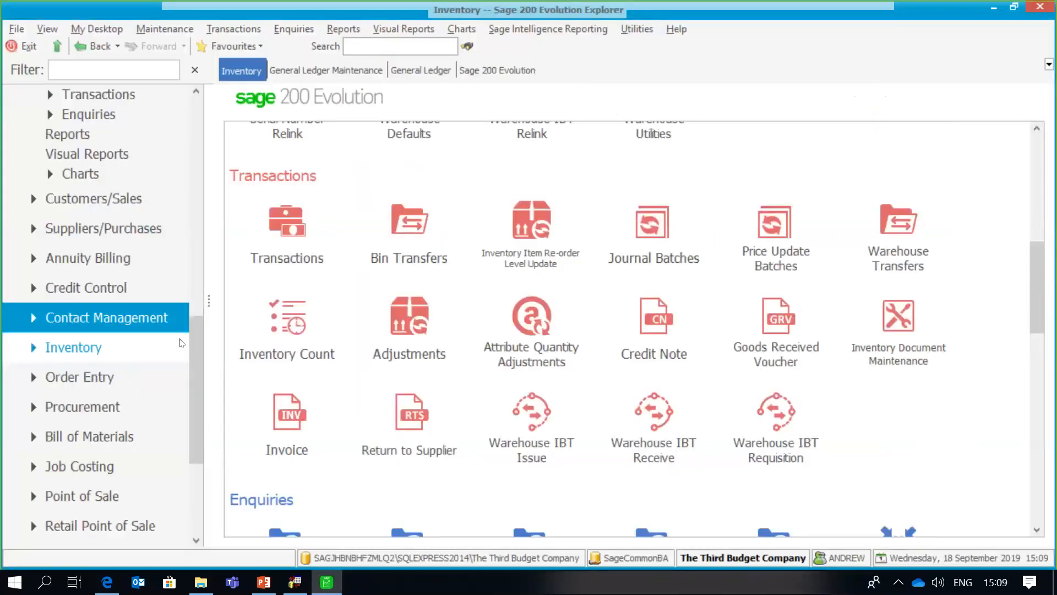
scroll(200, 293, "up", 3)
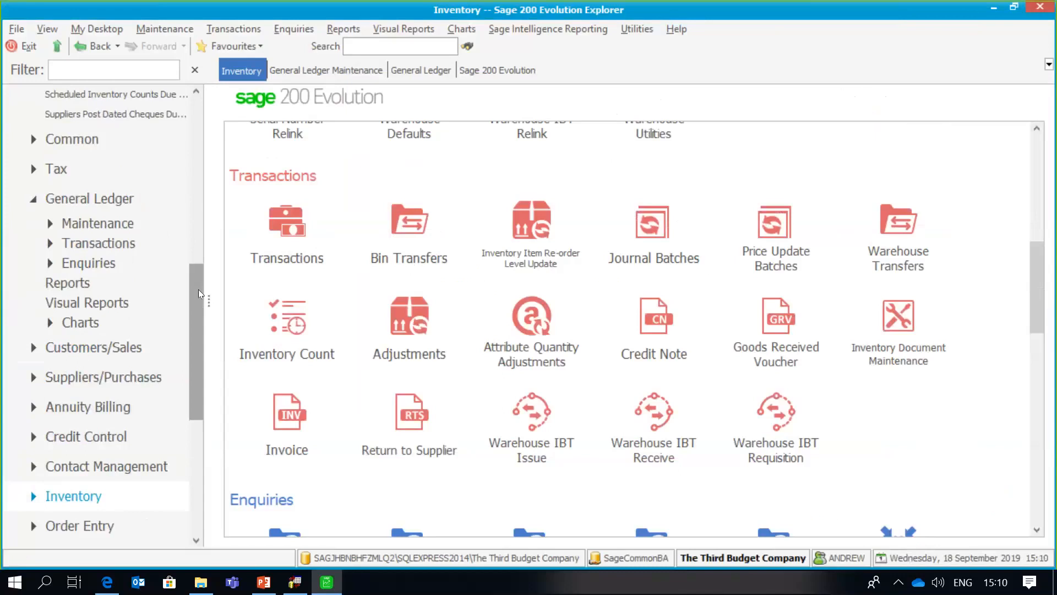
left_click_drag(199, 294, 197, 270)
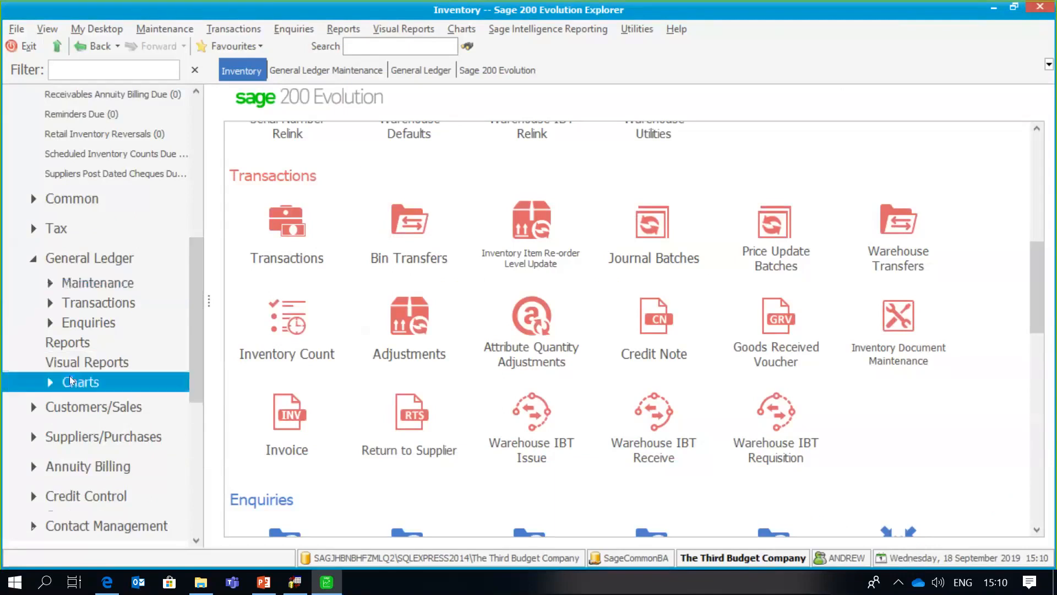
- Preview the General Ledger Budgets report from Telephone to Telephone with Comparative Budgets ticked
left_click(87, 341)
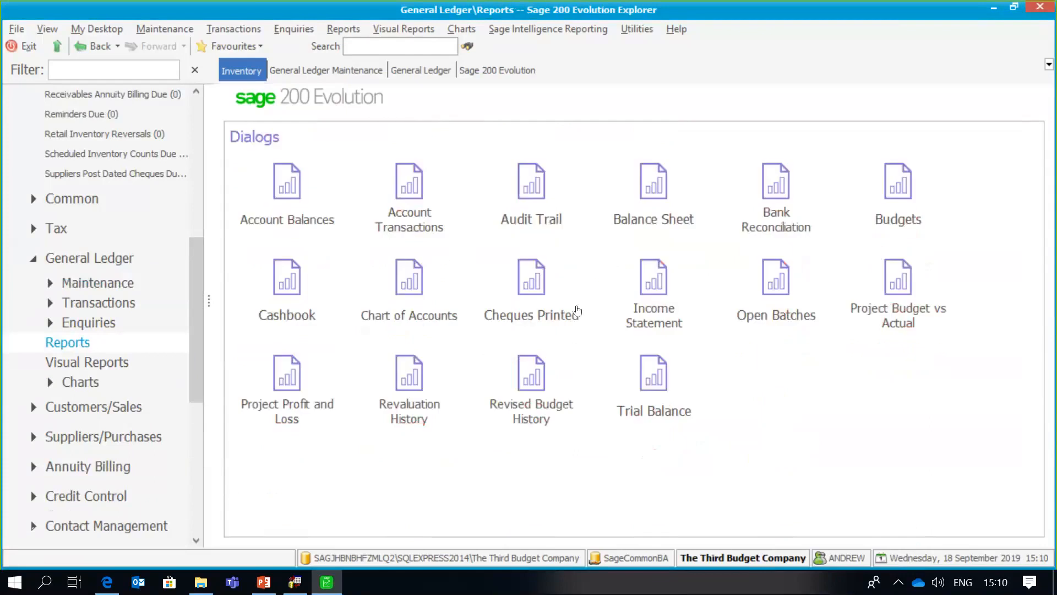
left_click(887, 194)
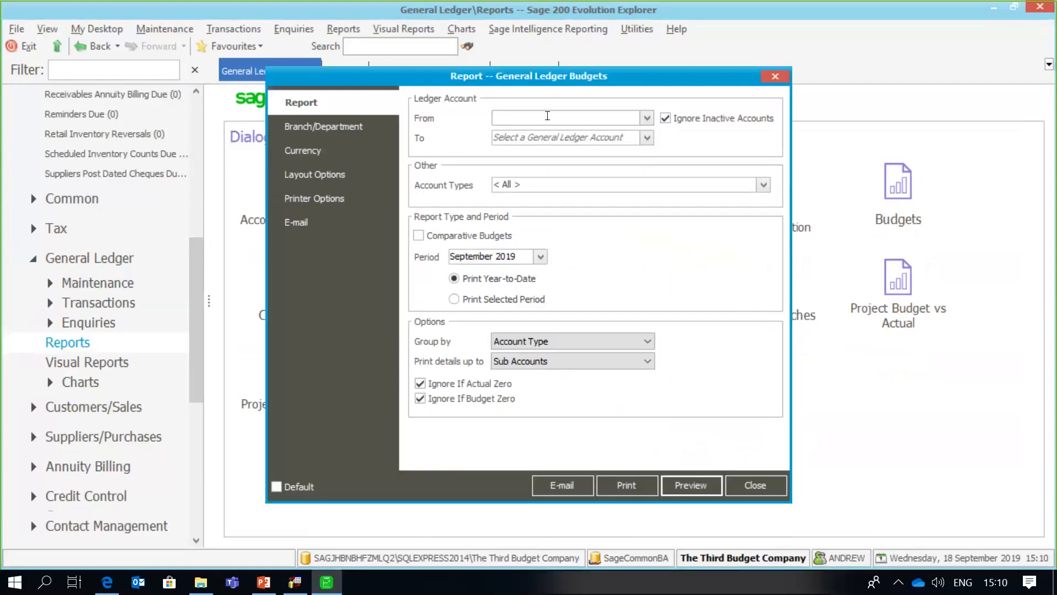
type("Te;")
key("BackSpace")
type("l")
key("Tab")
type("Tel")
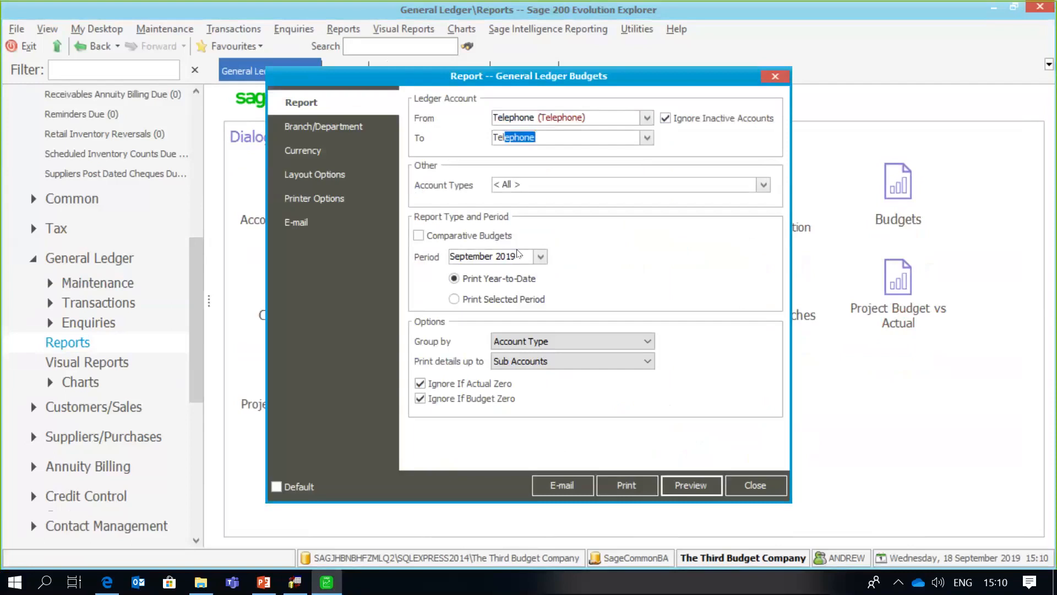
left_click(421, 238)
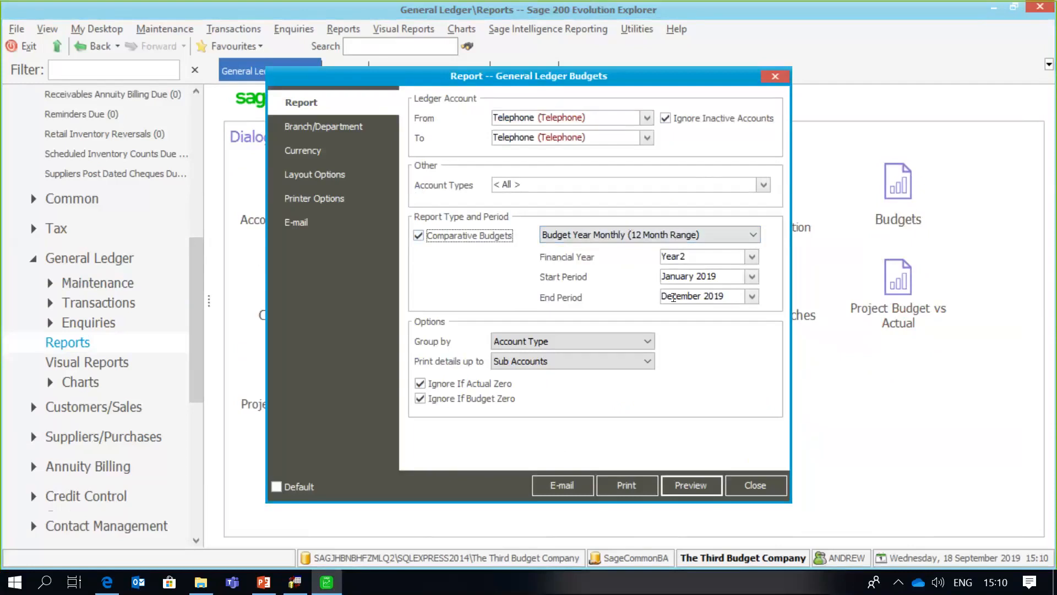
left_click(681, 484)
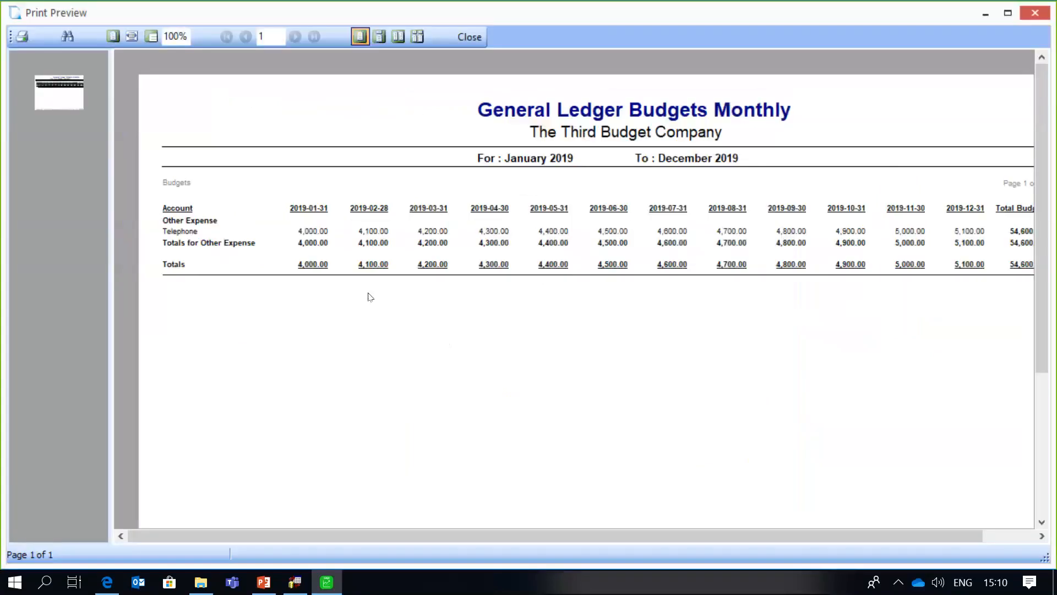
left_click_drag(429, 530, 542, 540)
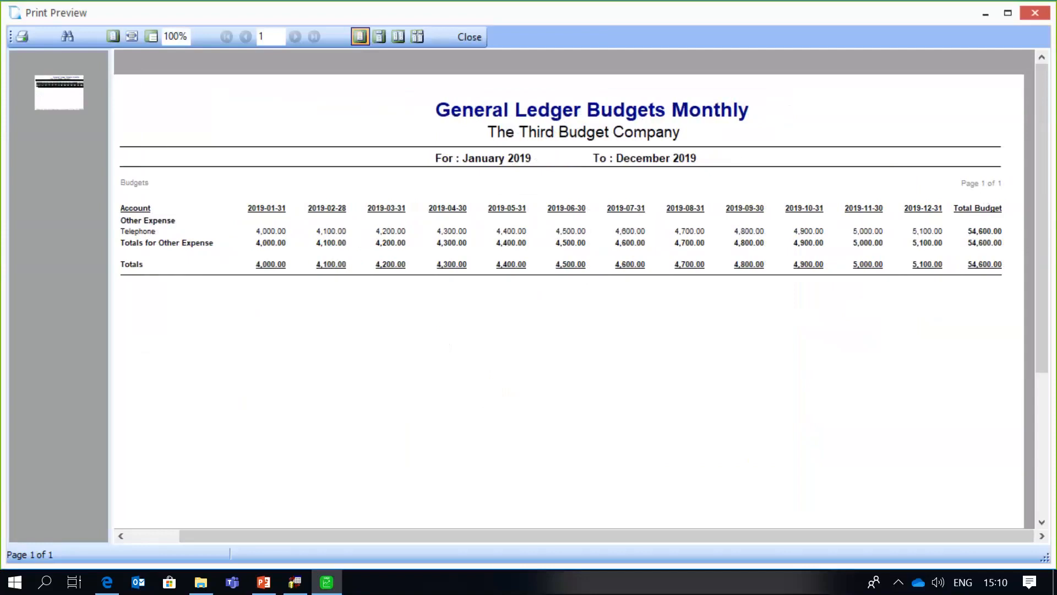
- Preview the Budget To Previous Budget (6 Month Range) report, then close it and its options
left_click(459, 41)
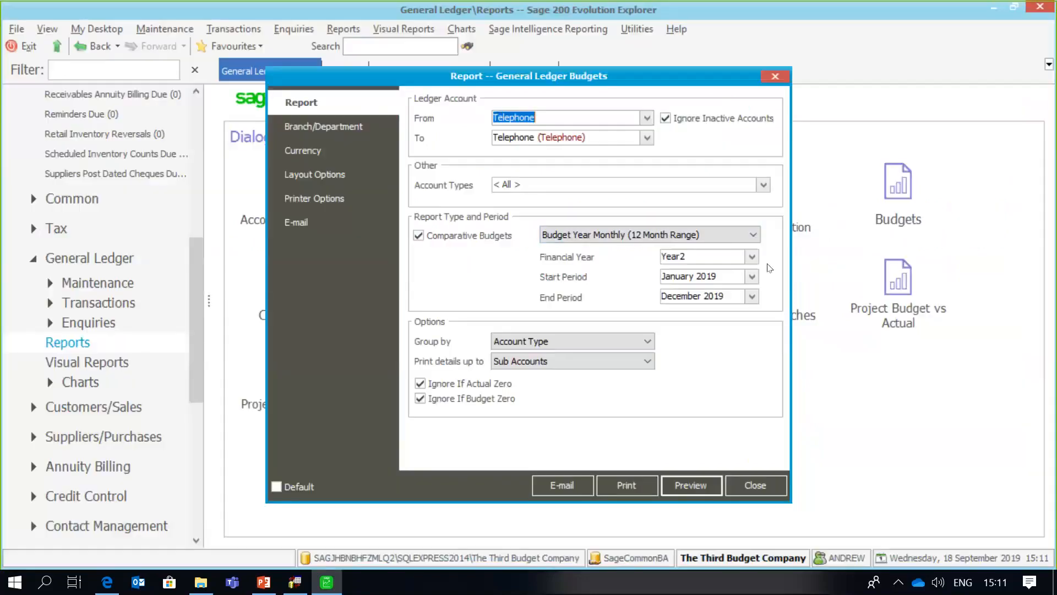
left_click(754, 237)
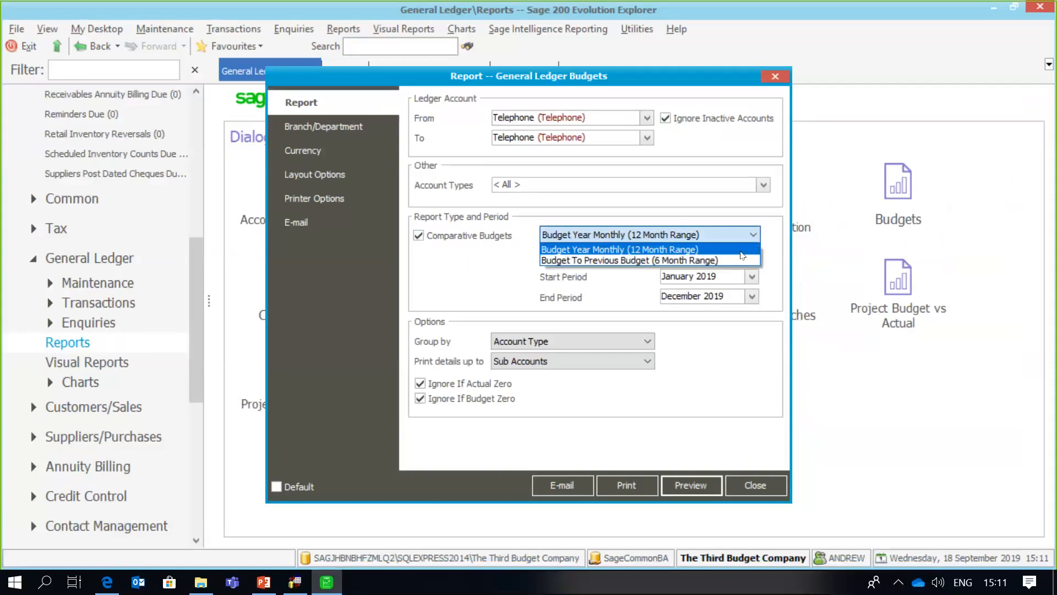
left_click(735, 261)
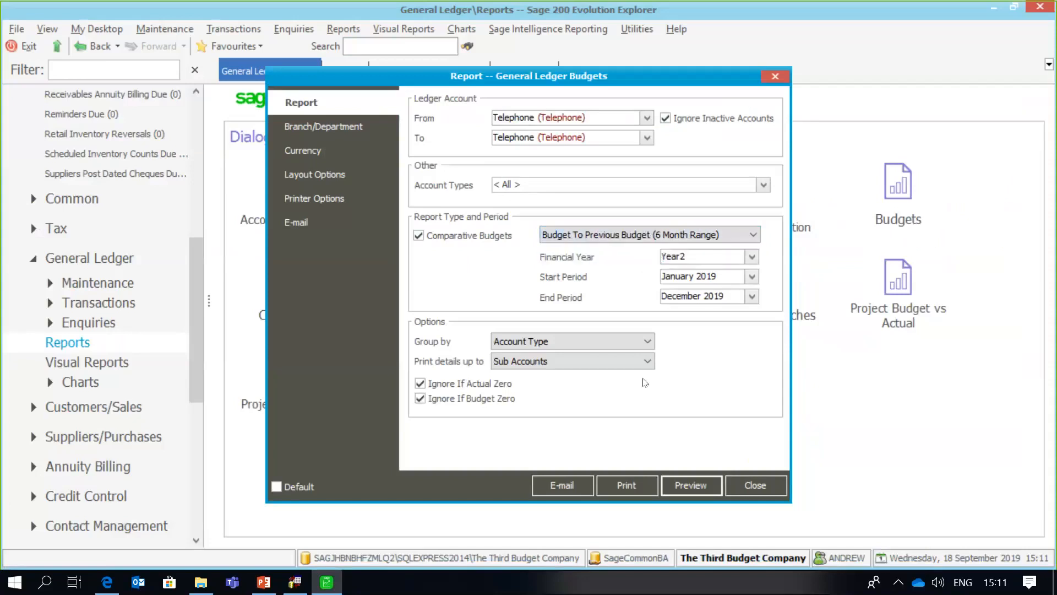
left_click(690, 482)
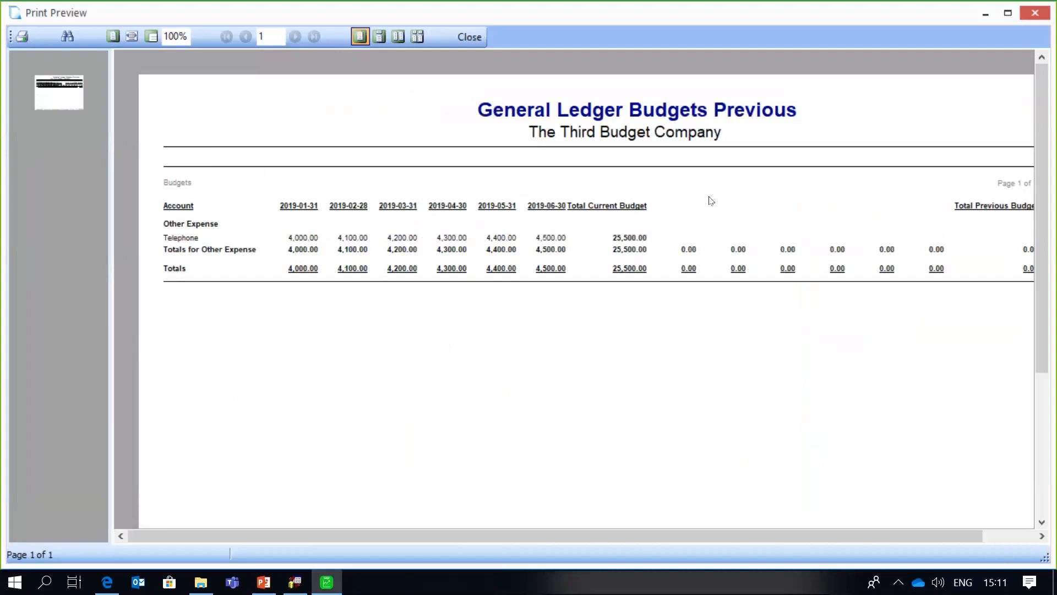
left_click(474, 43)
left_click(760, 478)
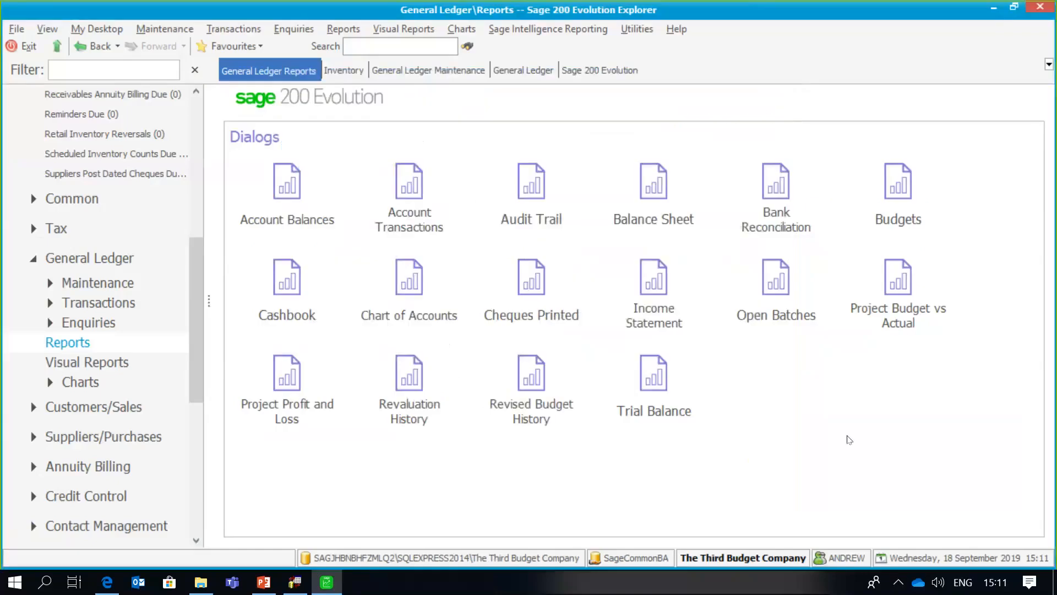
- Preview the Income Statement with 'Print if there is a Budget Value' ticked, then close it
left_click(659, 301)
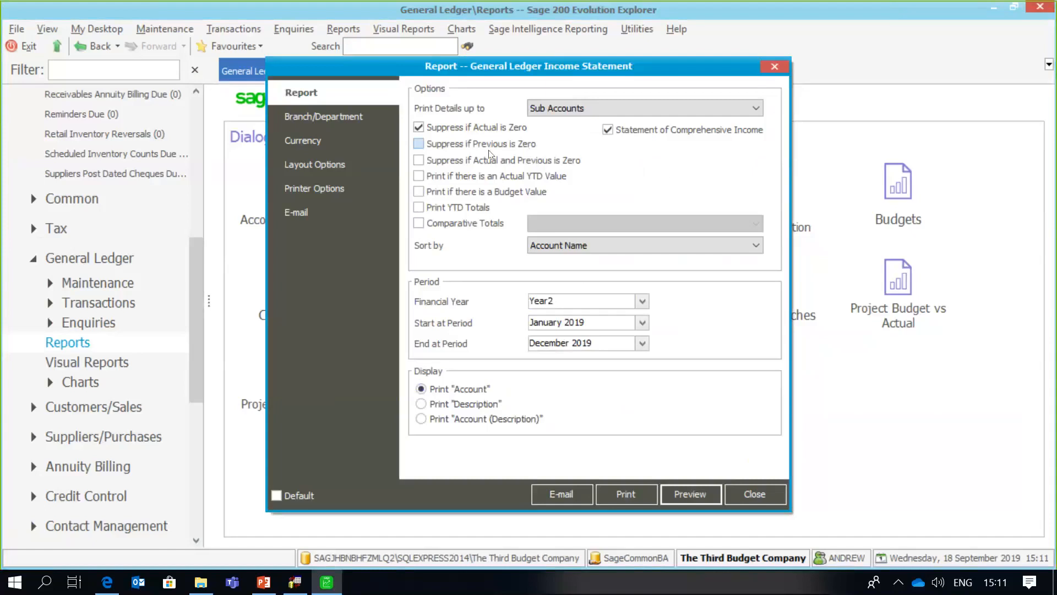
left_click(419, 192)
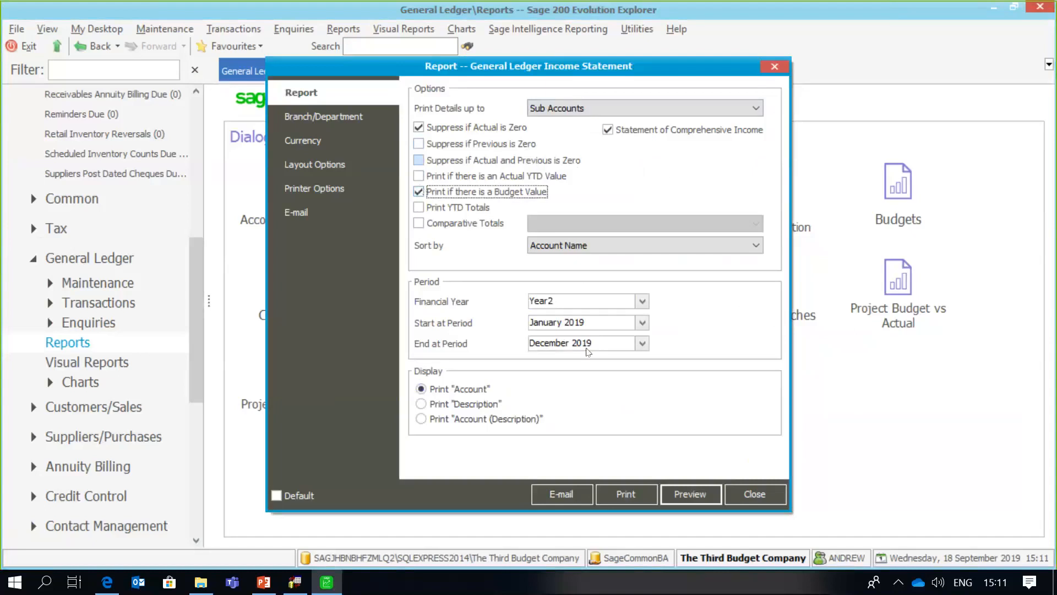
left_click(676, 495)
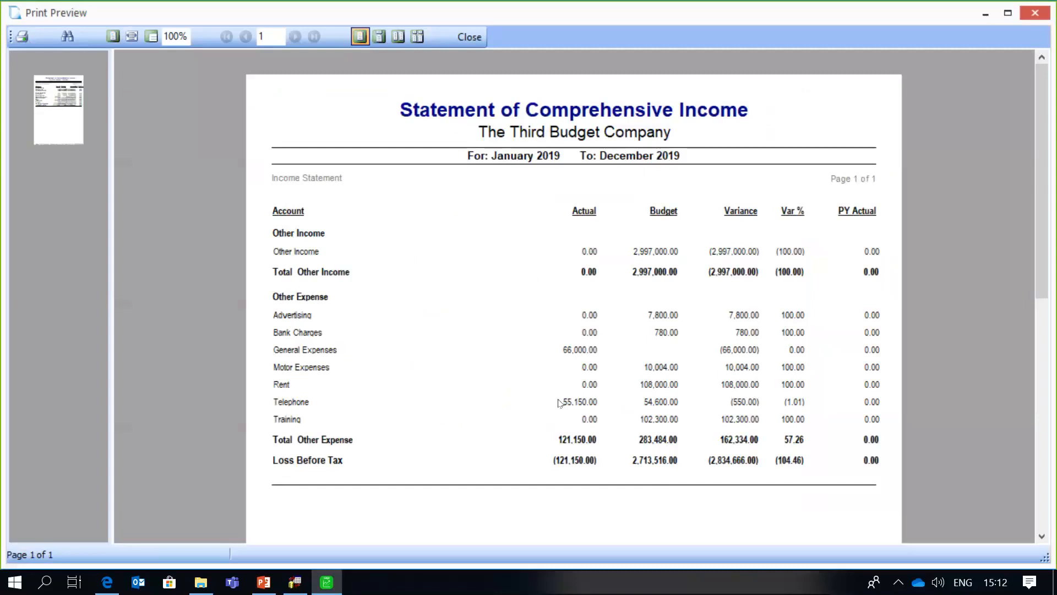
scroll(583, 384, "down", 1)
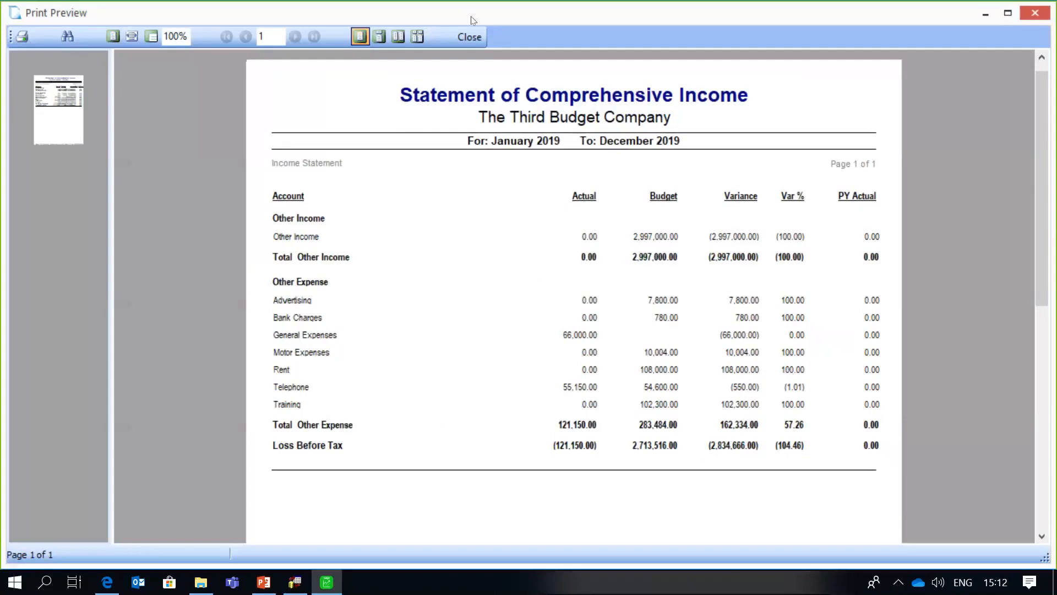
scroll(1036, 101, "up", 1)
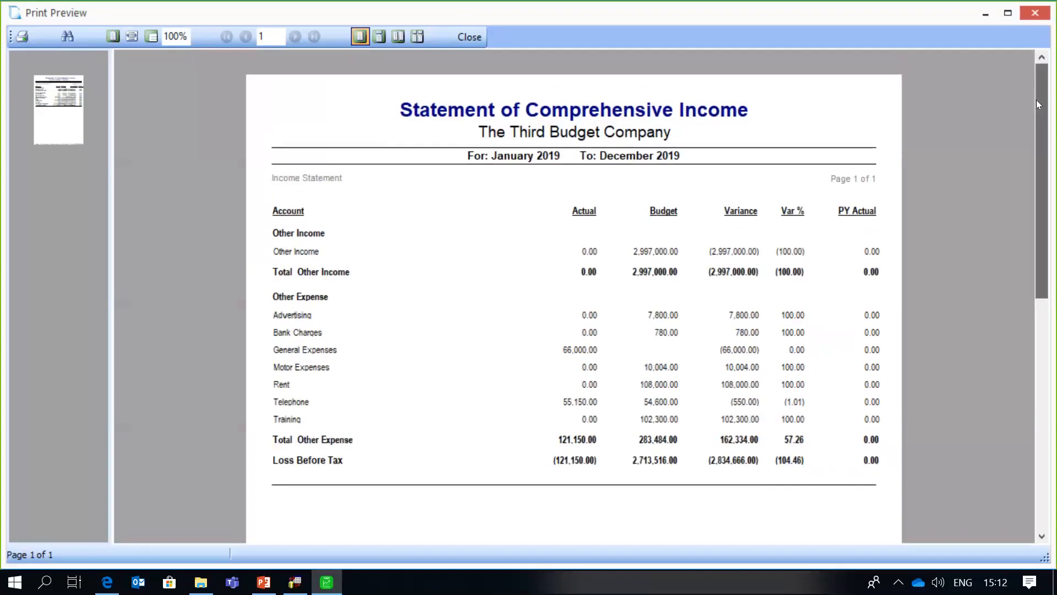
left_click(476, 41)
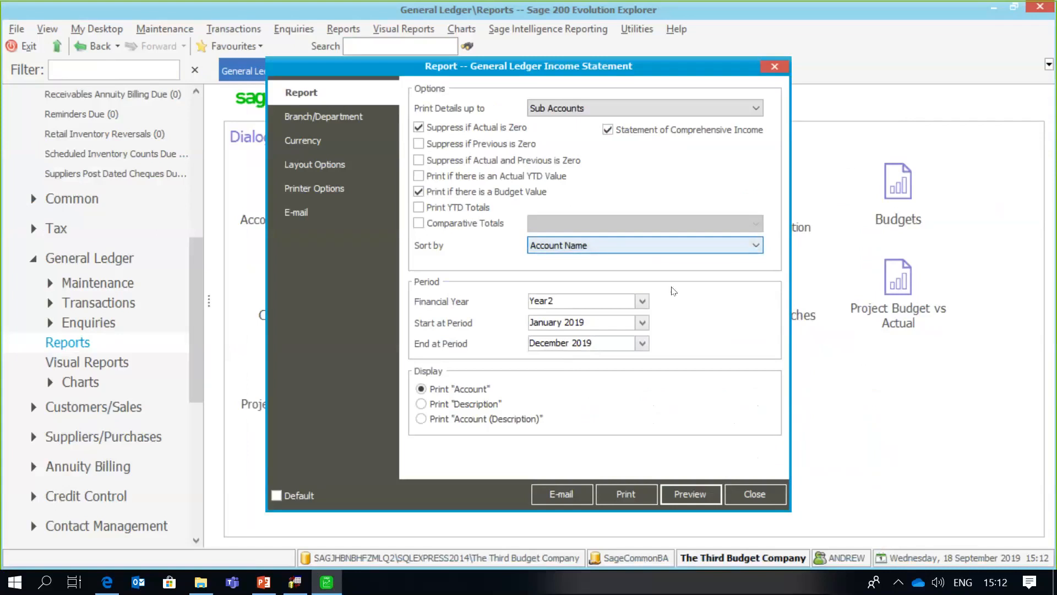
left_click(760, 498)
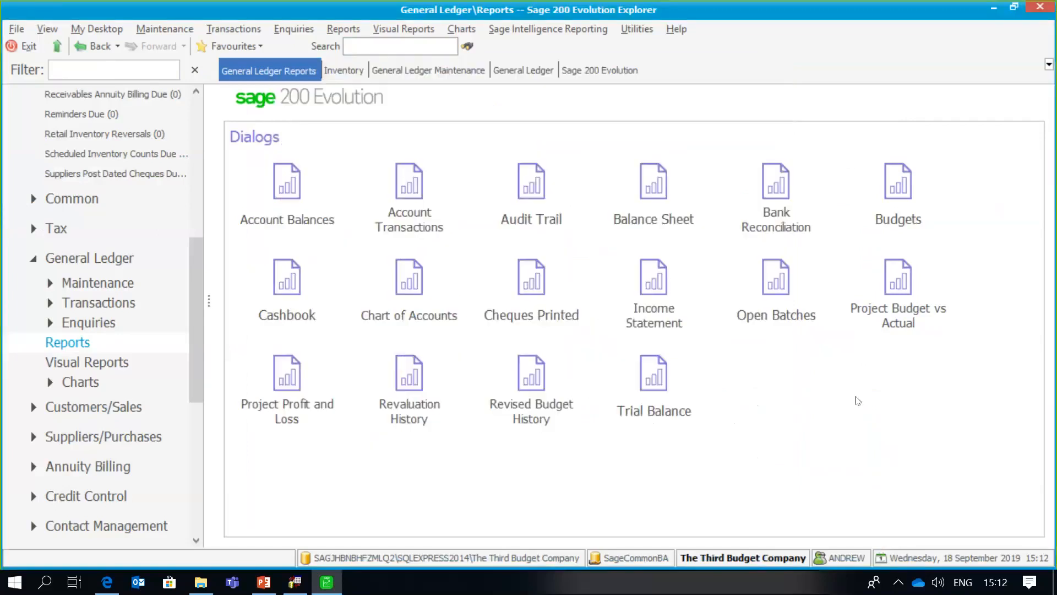
- Preview Project Budget vs Actual for General Expenses (GC1 49,000; RP0123 17,000), then close it
double_click(900, 292)
left_click(418, 144)
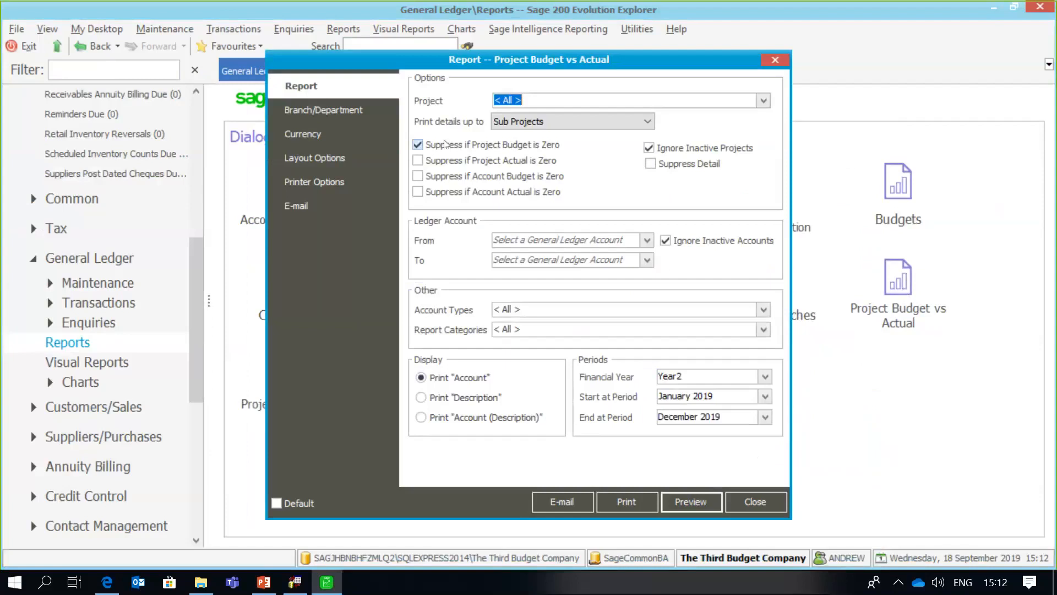
left_click(418, 144)
left_click(514, 240)
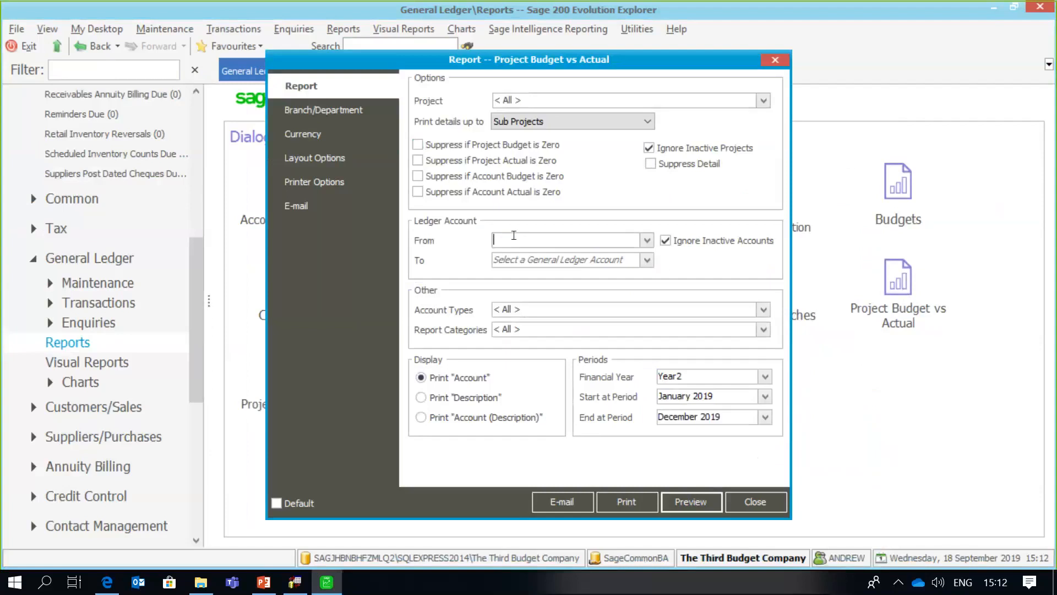
type("General Expenses")
left_click(519, 254)
type("Ge")
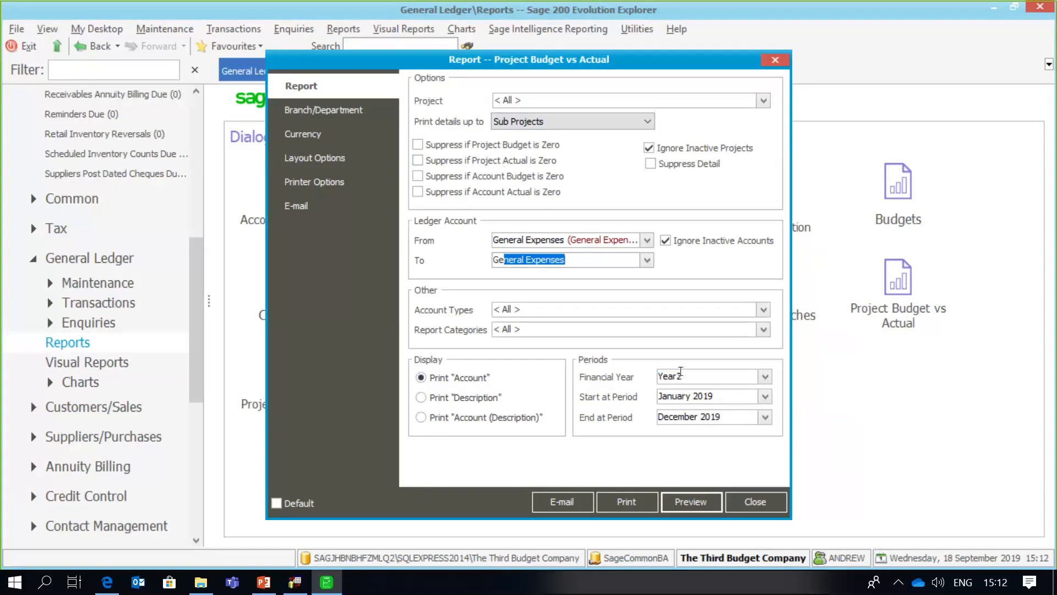
left_click(692, 502)
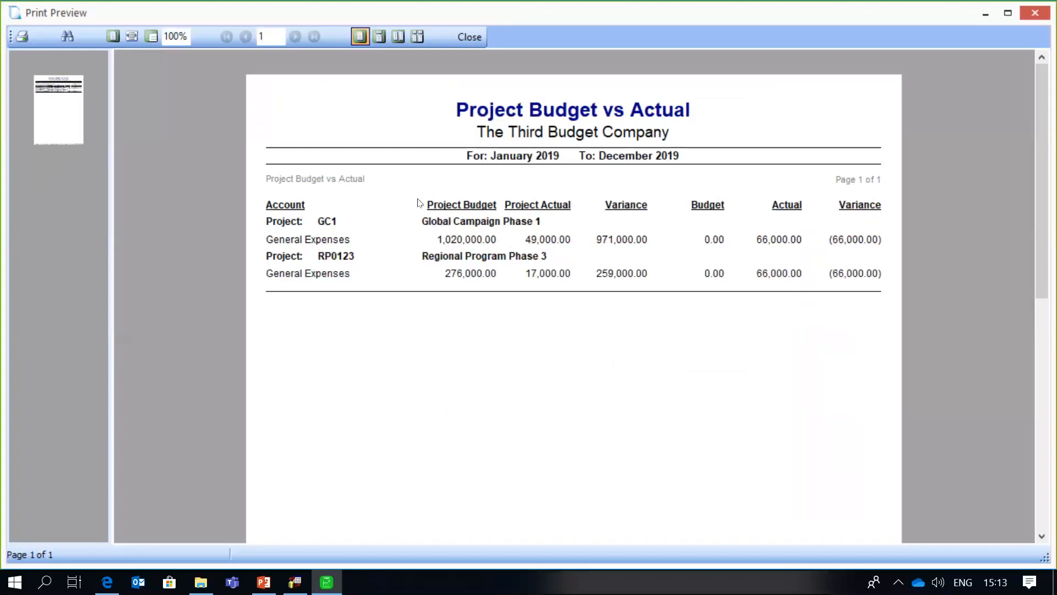
left_click(469, 36)
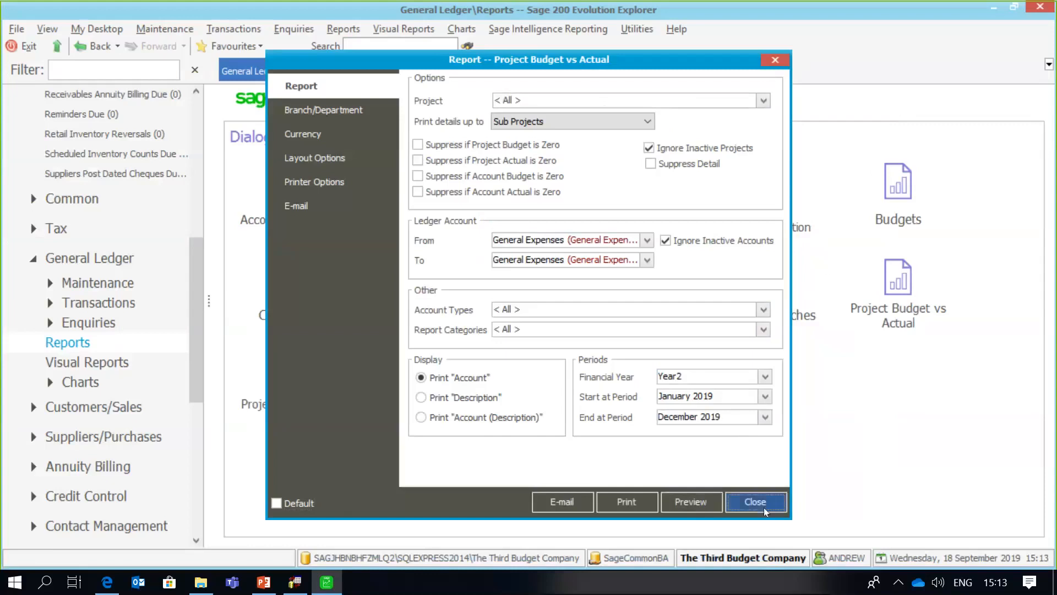
left_click(764, 507)
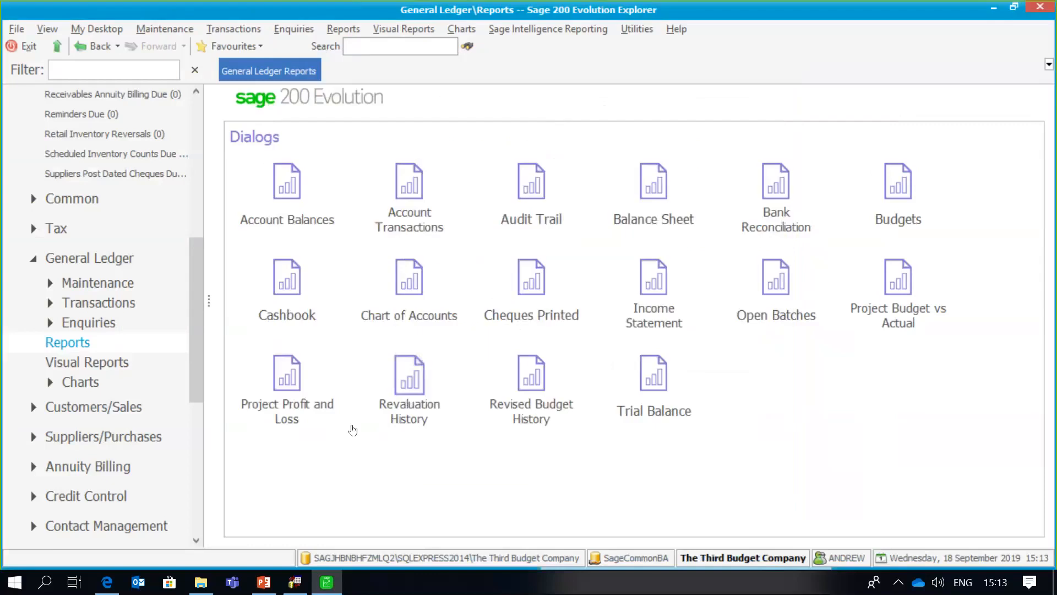
- Set the Project Profit and Loss report's start date to 1 January 2019
left_click(296, 392)
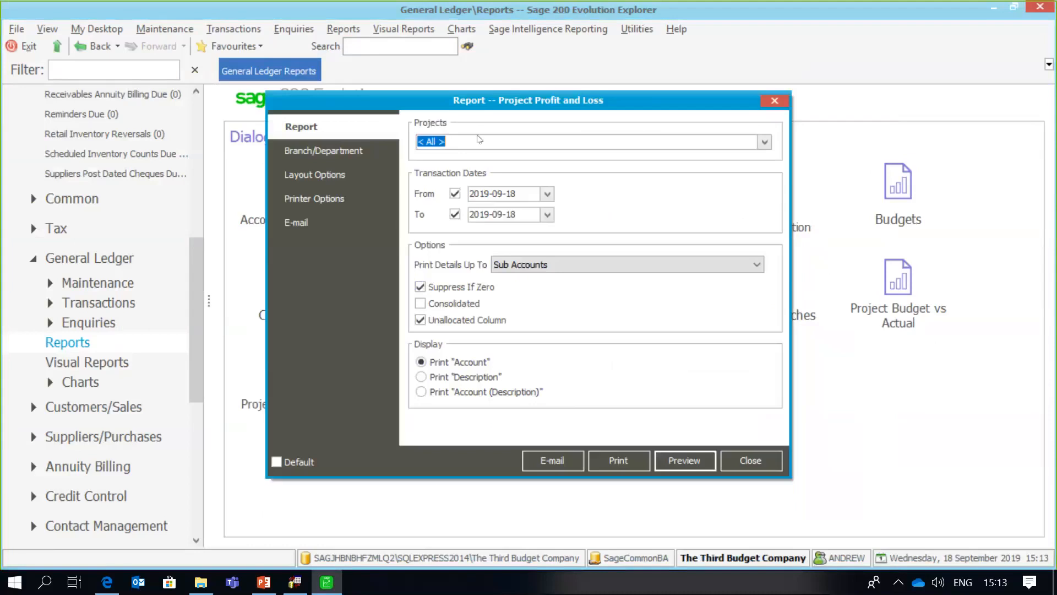
left_click(454, 194)
left_click(455, 194)
left_click(547, 194)
left_click(474, 209)
left_click(474, 210)
left_click(474, 210)
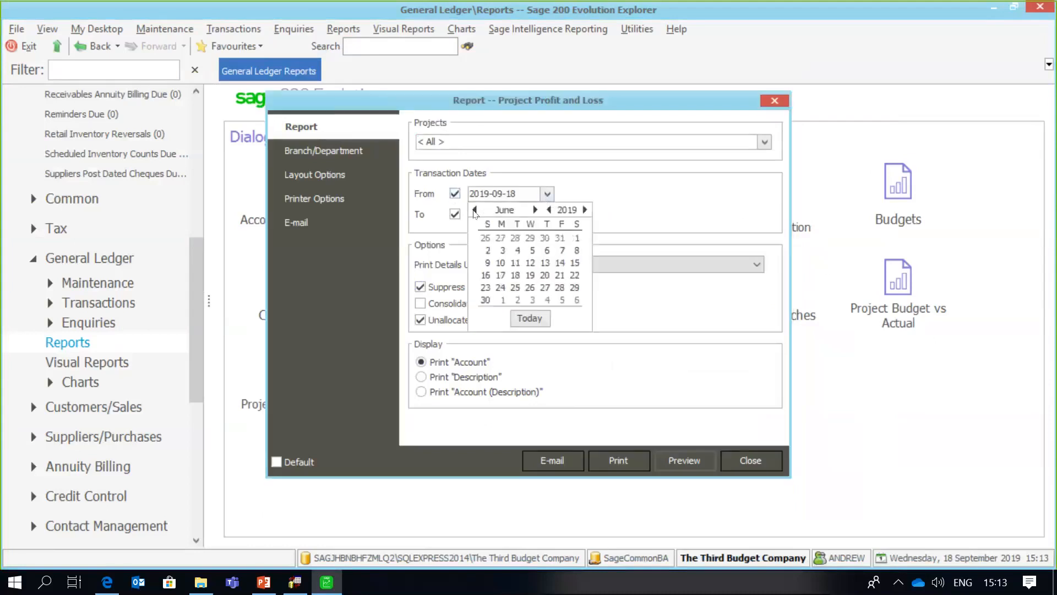
left_click(474, 209)
left_click(474, 210)
left_click(474, 210)
left_click(474, 210)
left_click(474, 209)
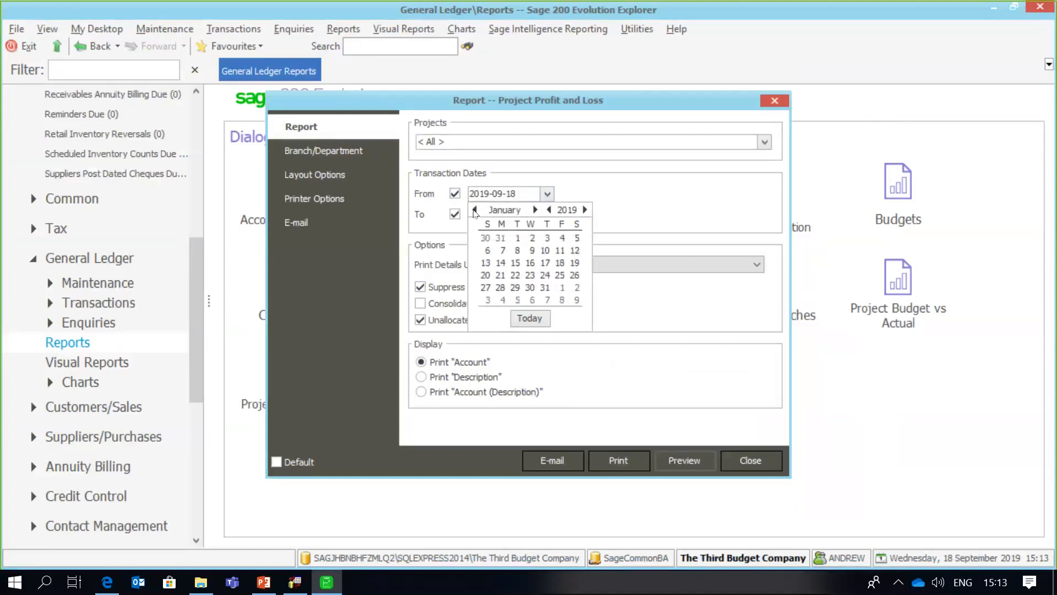
left_click(517, 237)
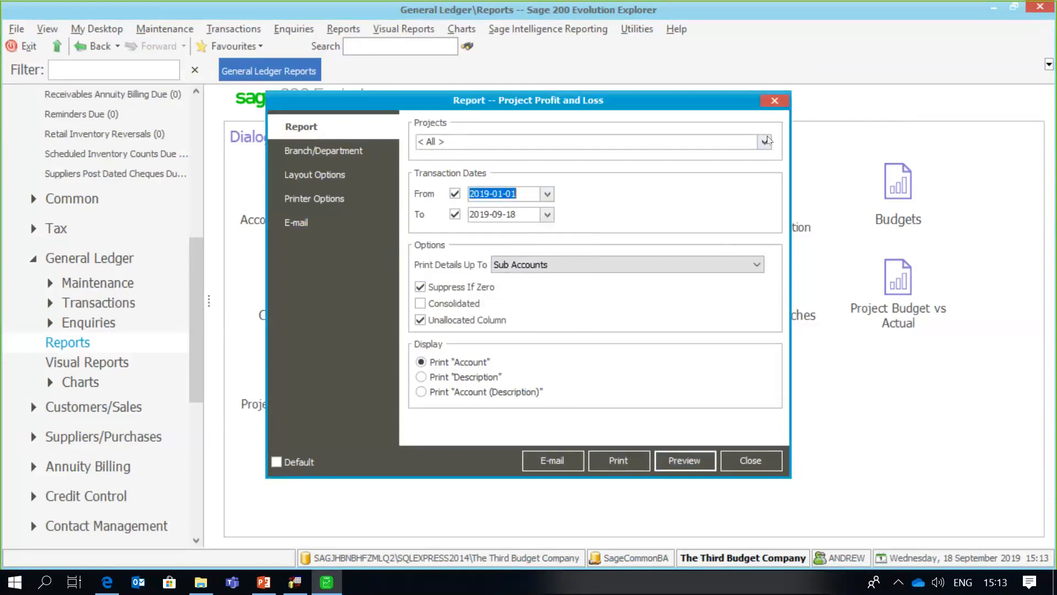
- Preview the Project Profit and Loss report, then close the preview and its settings
left_click(680, 459)
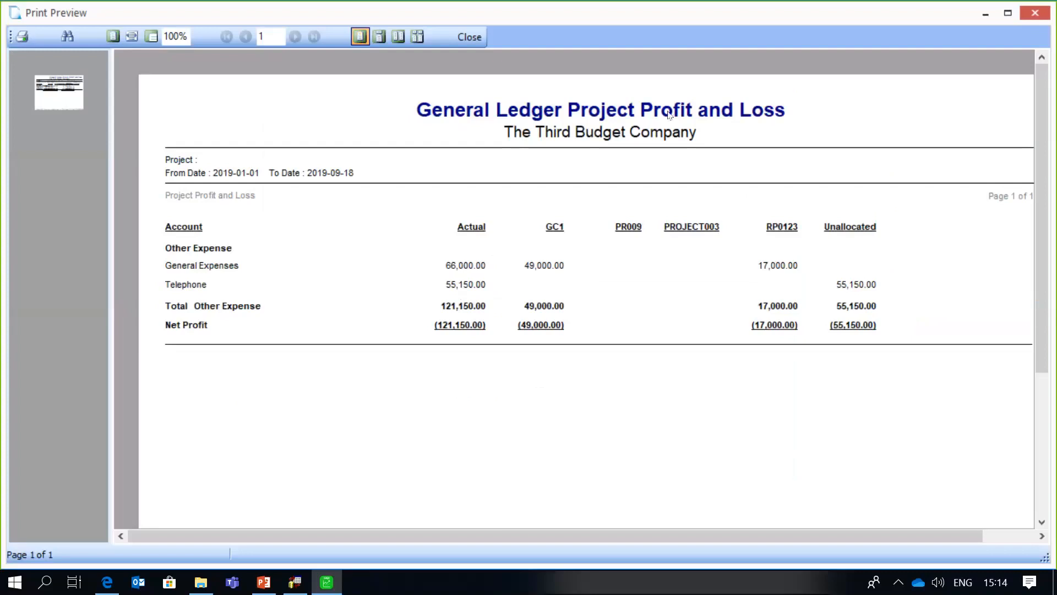
left_click(477, 42)
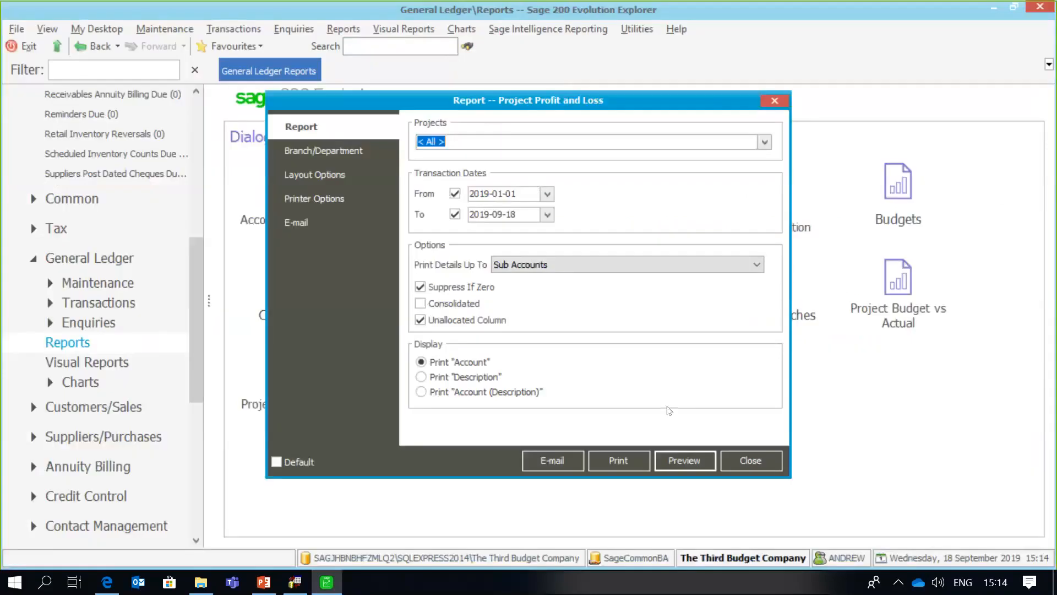
left_click(747, 464)
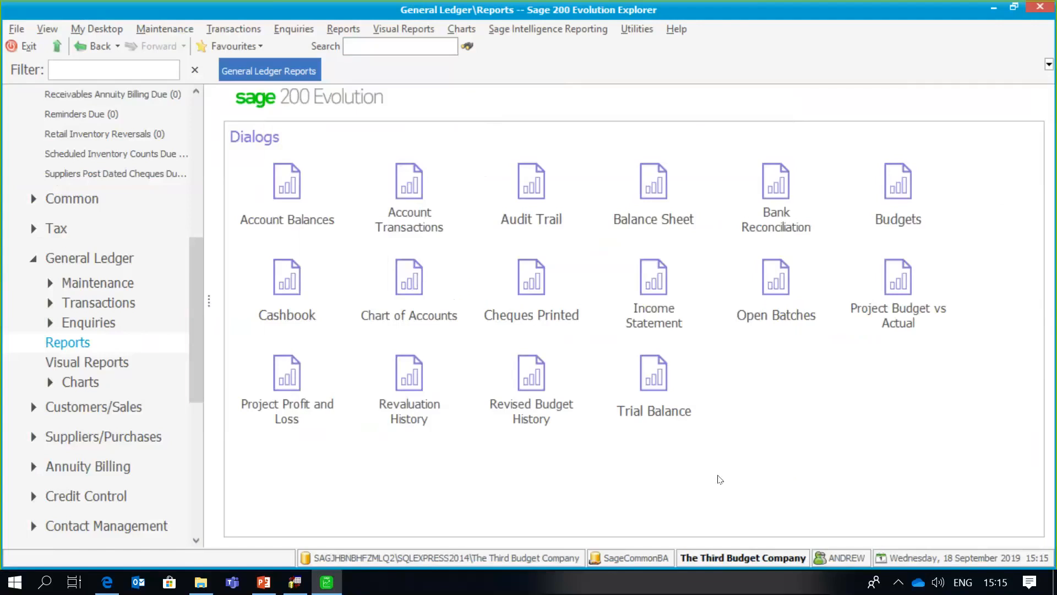
- Scroll the navigation tree and open the Fixed Assets module page
left_click_drag(199, 277, 197, 428)
left_click(111, 395)
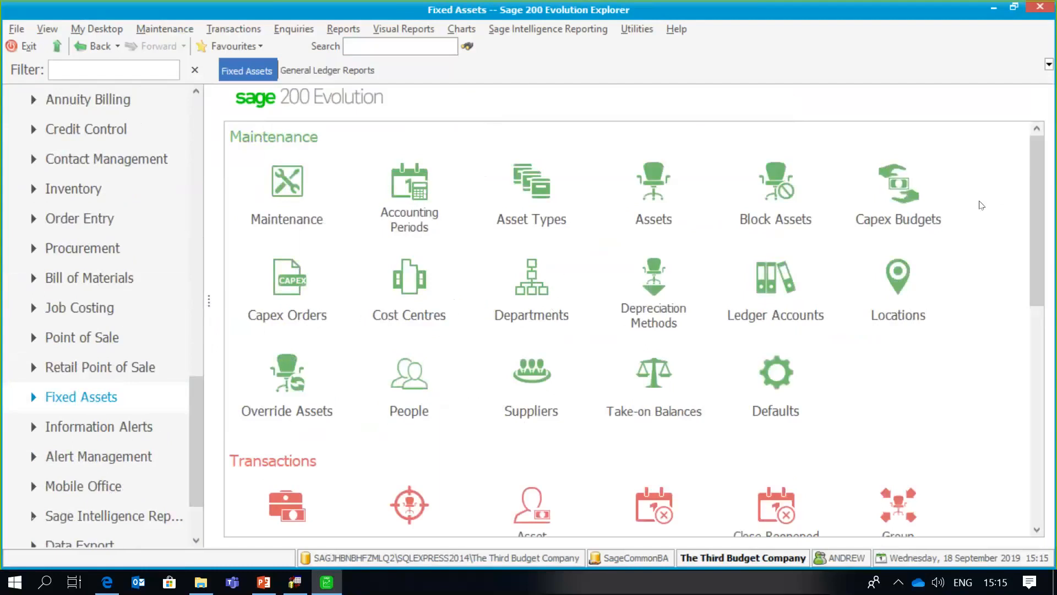
left_click_drag(1035, 206, 1038, 193)
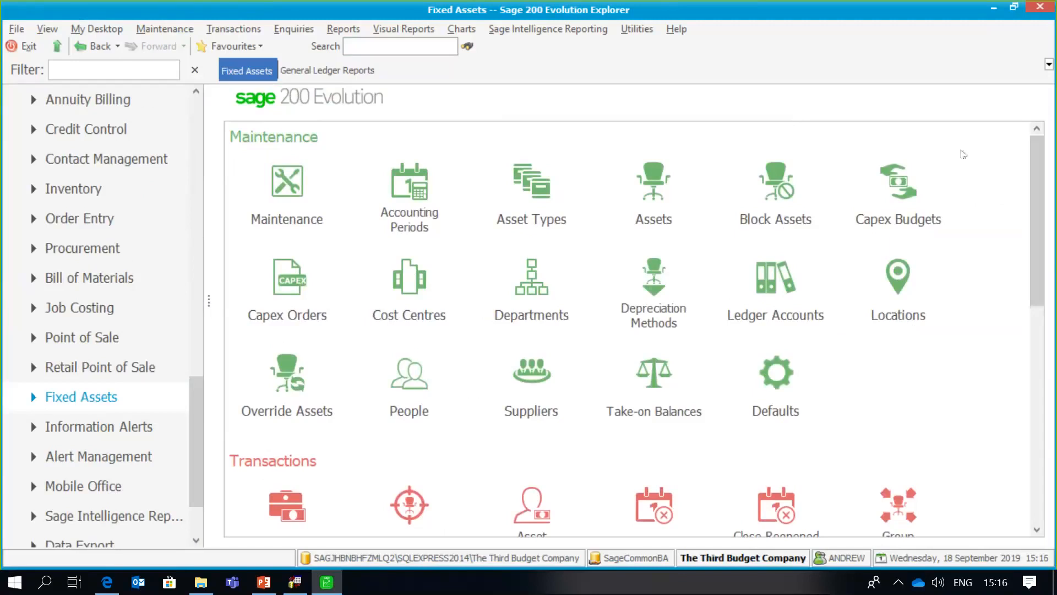
- Add a capex budget described 'New Furniture' with capitalisation date 2019-01-01
left_click(909, 195)
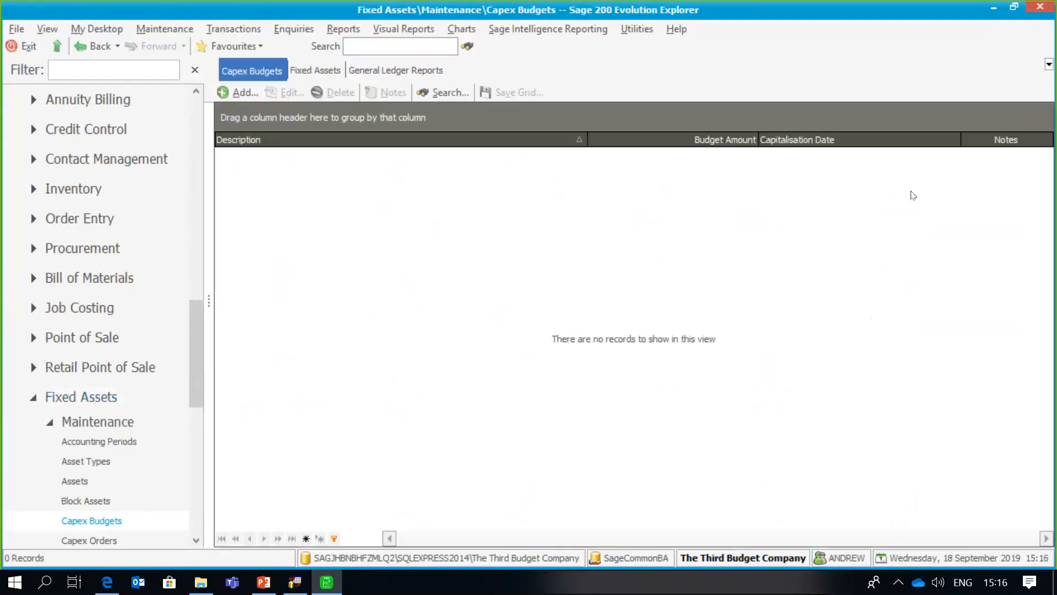
left_click(248, 99)
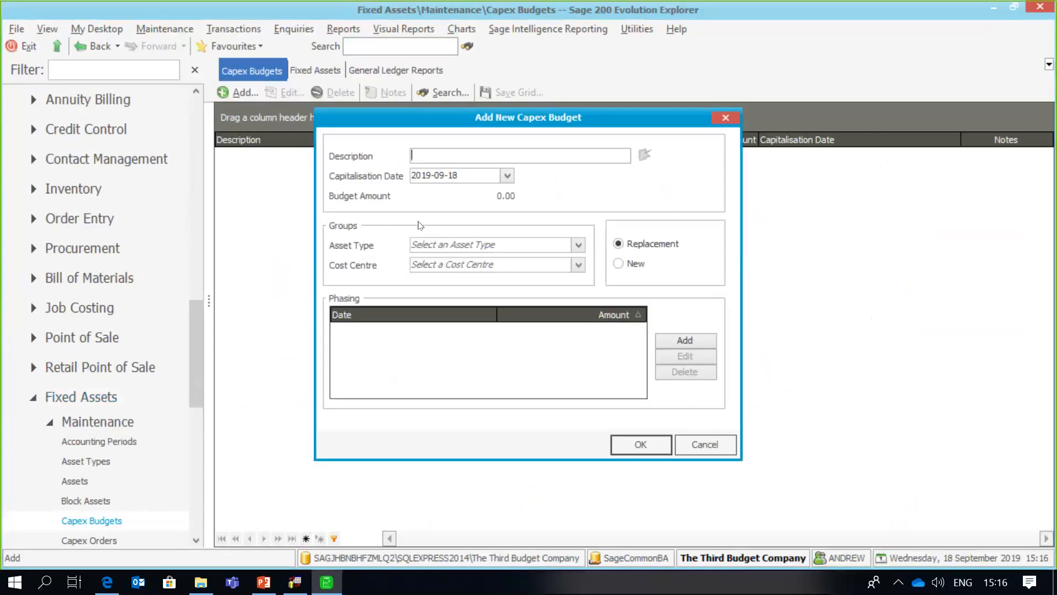
type("New Furniture")
left_click(507, 177)
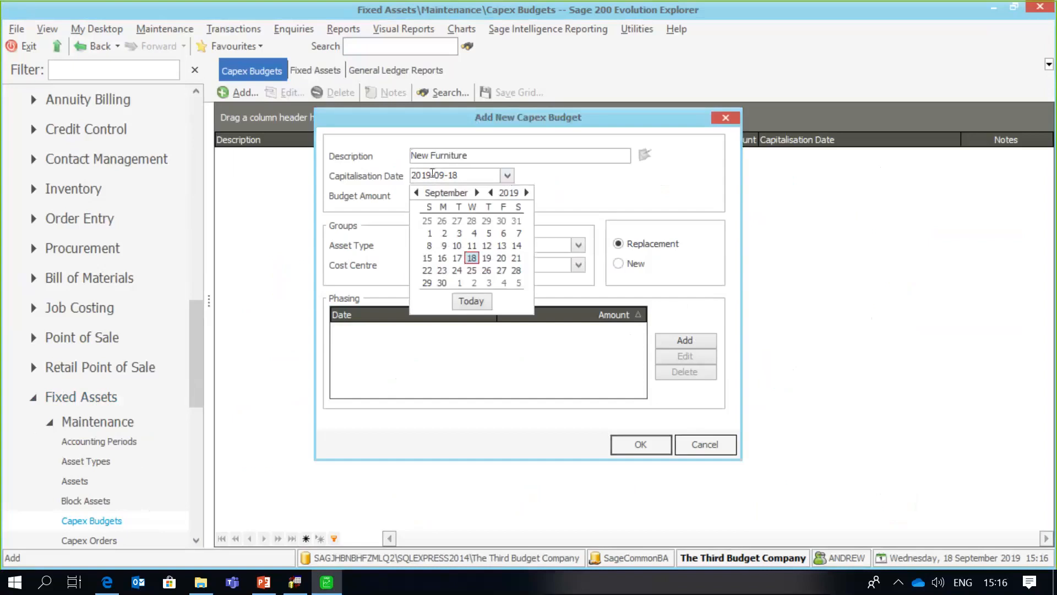
left_click(416, 192)
left_click(416, 192)
left_click(416, 192)
left_click(416, 192)
left_click(417, 192)
left_click(416, 192)
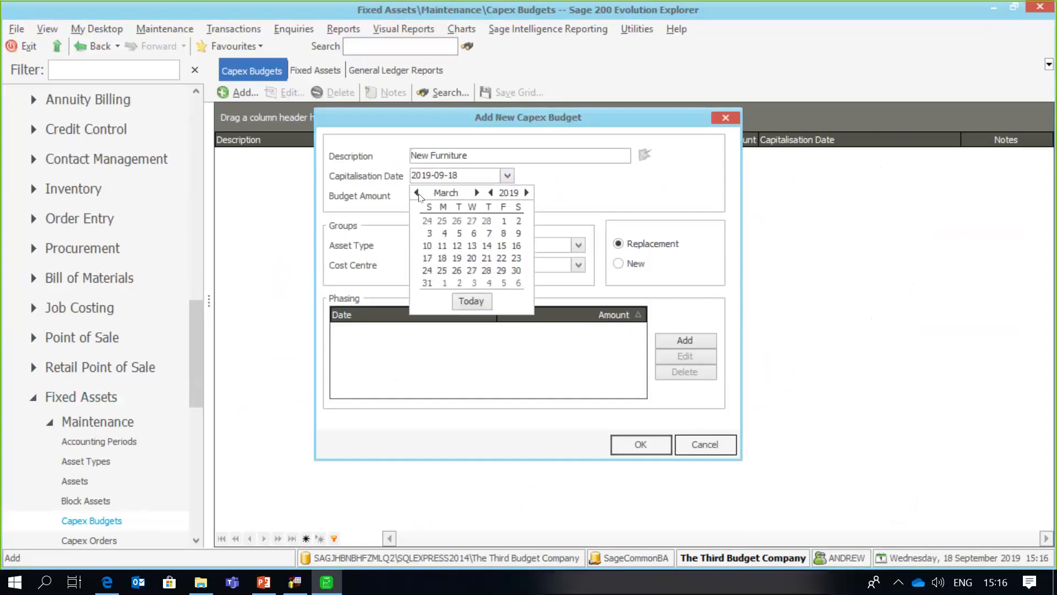
left_click(416, 192)
left_click(416, 192)
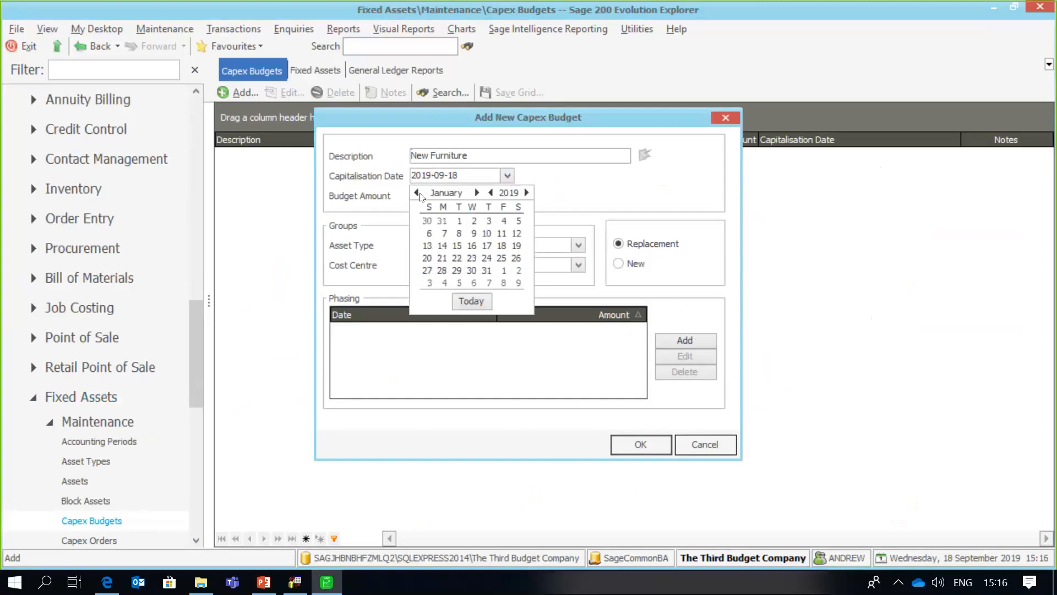
left_click(458, 222)
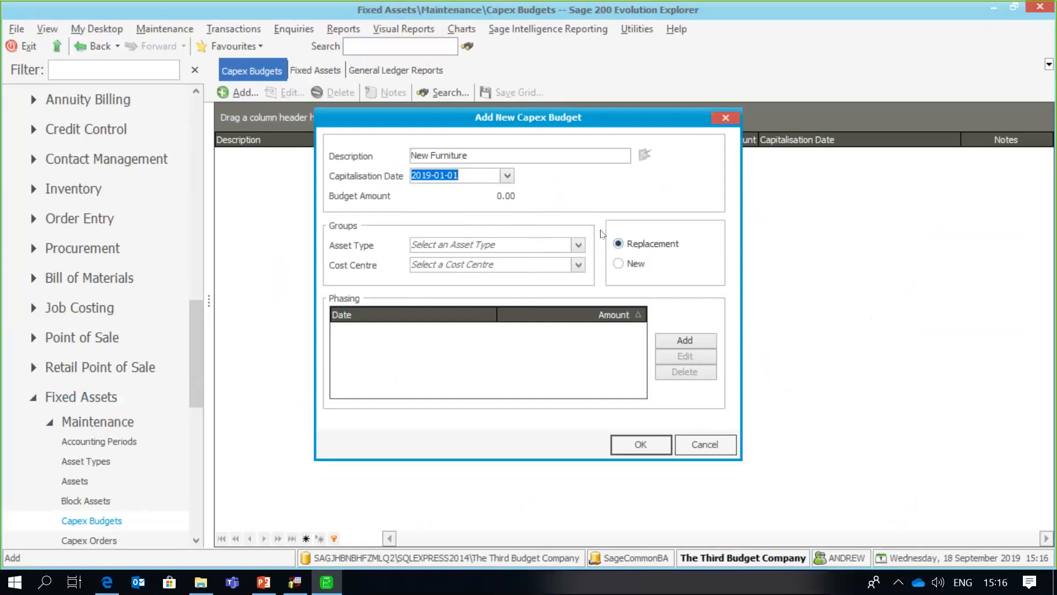
- Set the budget's asset type to FU Furniture and begin adding a phasing
left_click(578, 245)
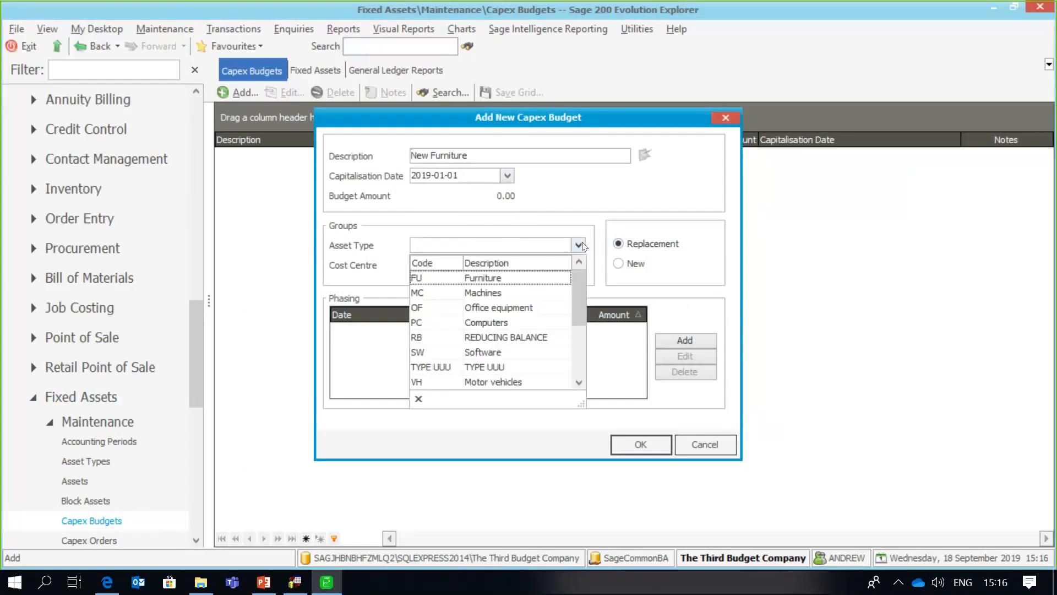
left_click(544, 281)
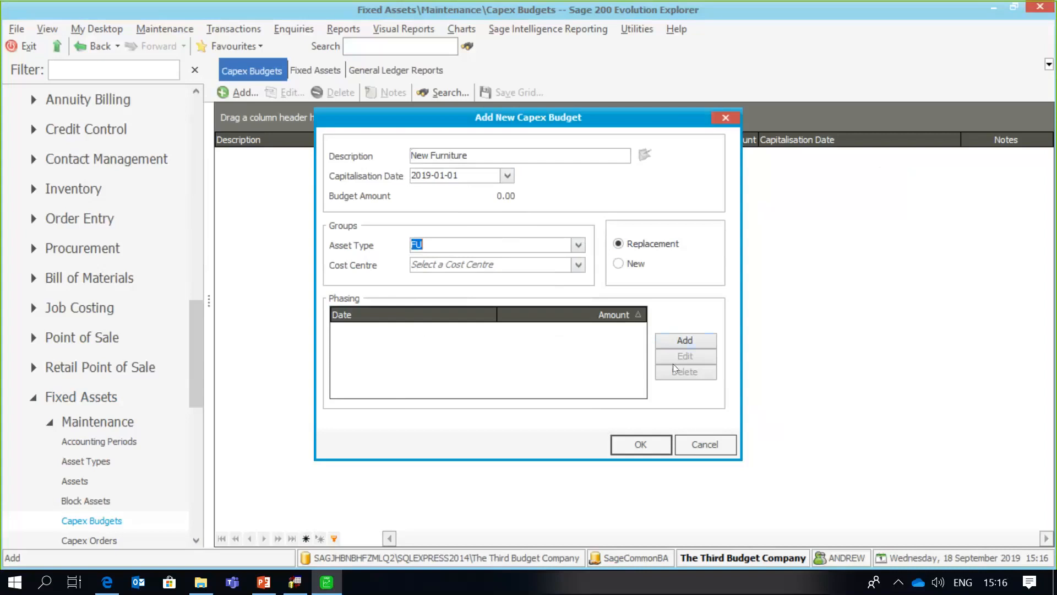
left_click(685, 343)
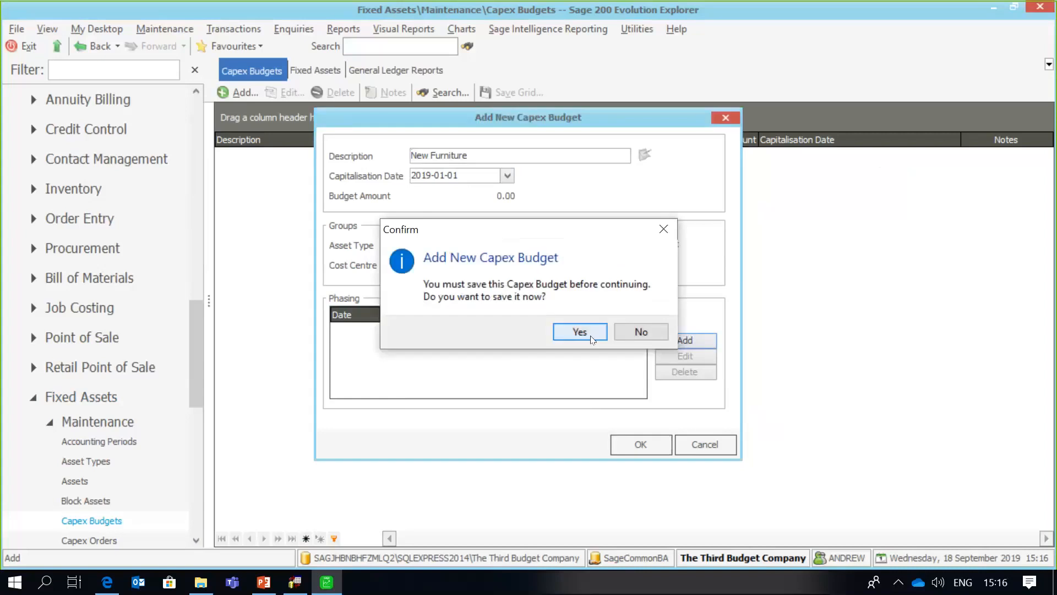
- Save the New Furniture budget and set the first phasing date to 2019-01-01
left_click(592, 339)
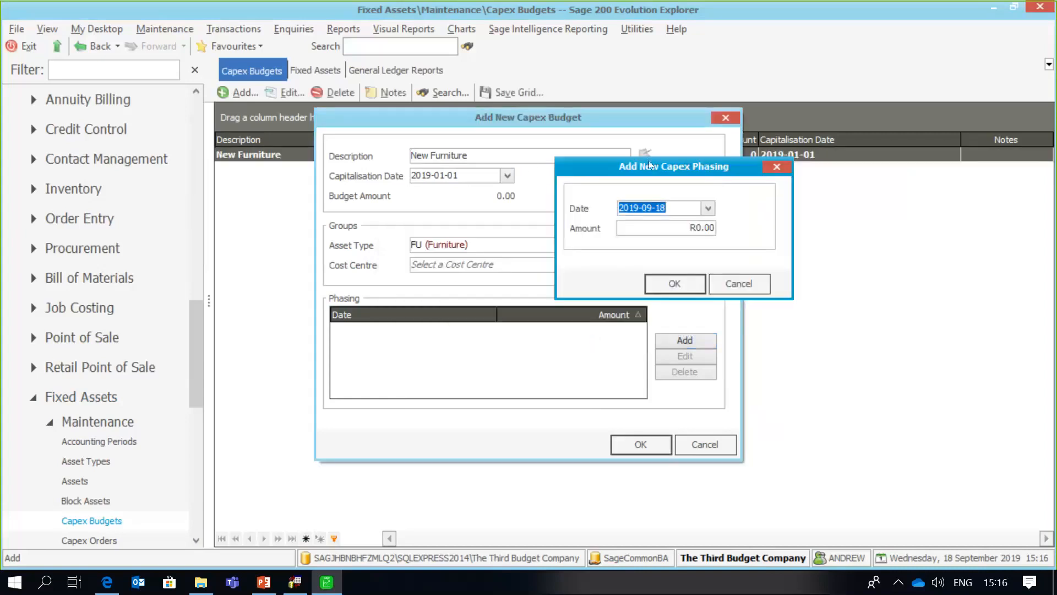
left_click_drag(610, 162, 535, 142)
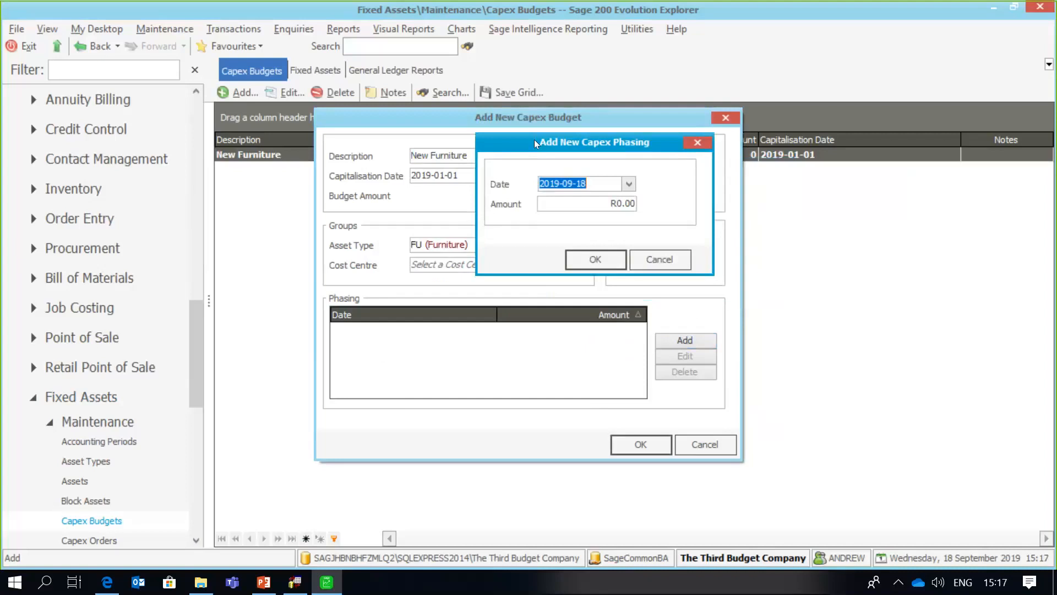
left_click(629, 182)
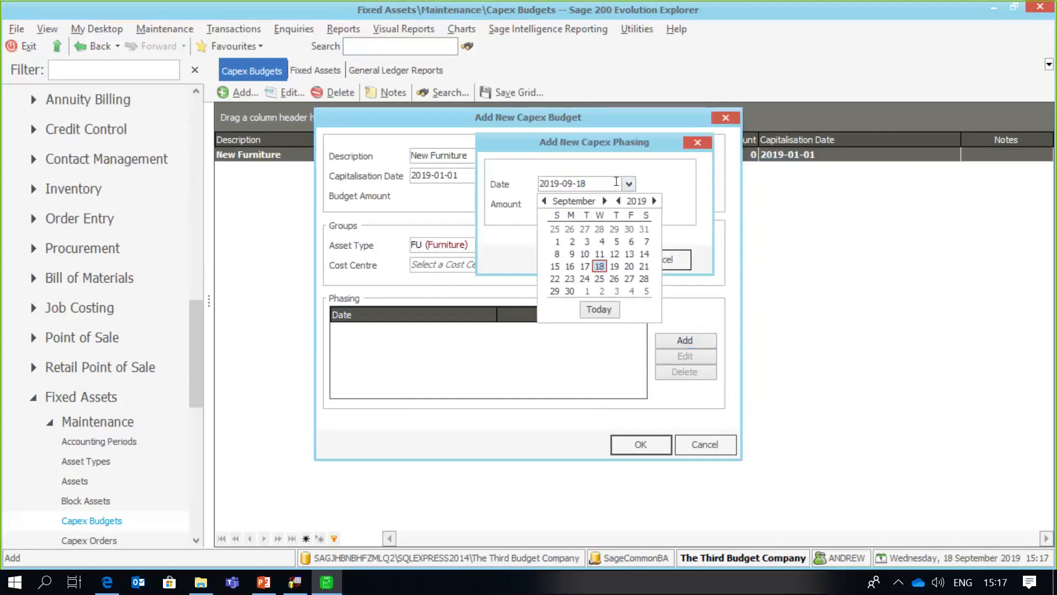
left_click(545, 201)
left_click(545, 201)
left_click(545, 201)
left_click(544, 201)
left_click(545, 201)
left_click(544, 201)
left_click(545, 201)
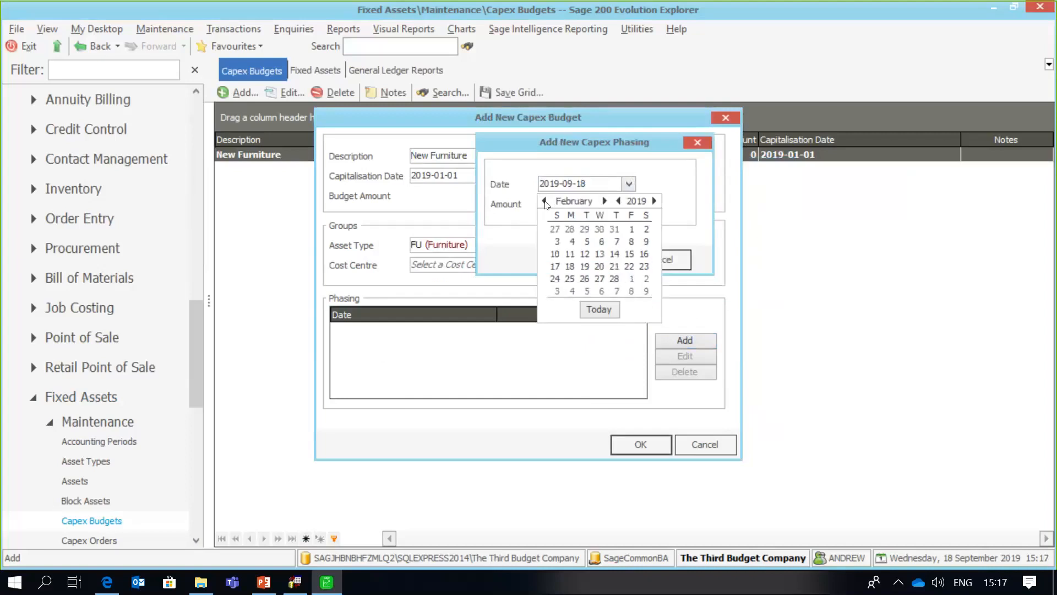
left_click(545, 201)
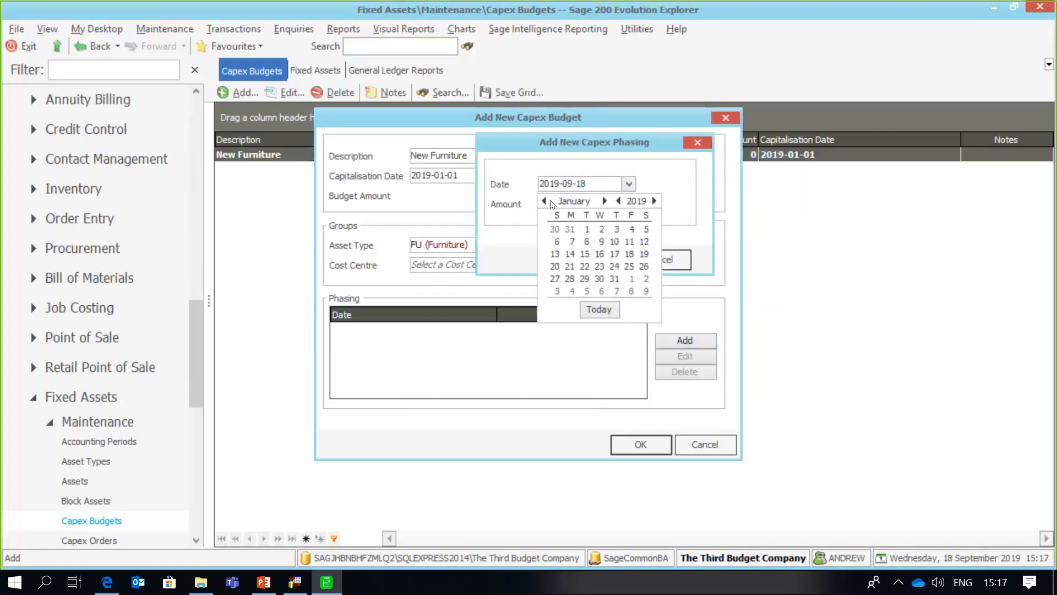
left_click(587, 229)
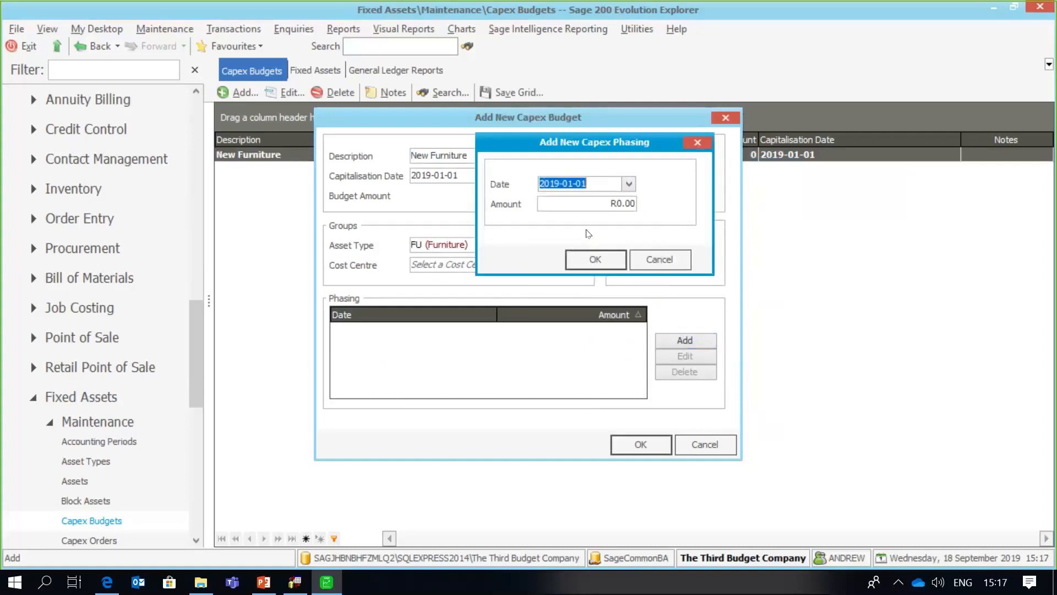
- Enter 300000 as the phasing amount and add the phasing line
left_click(563, 199)
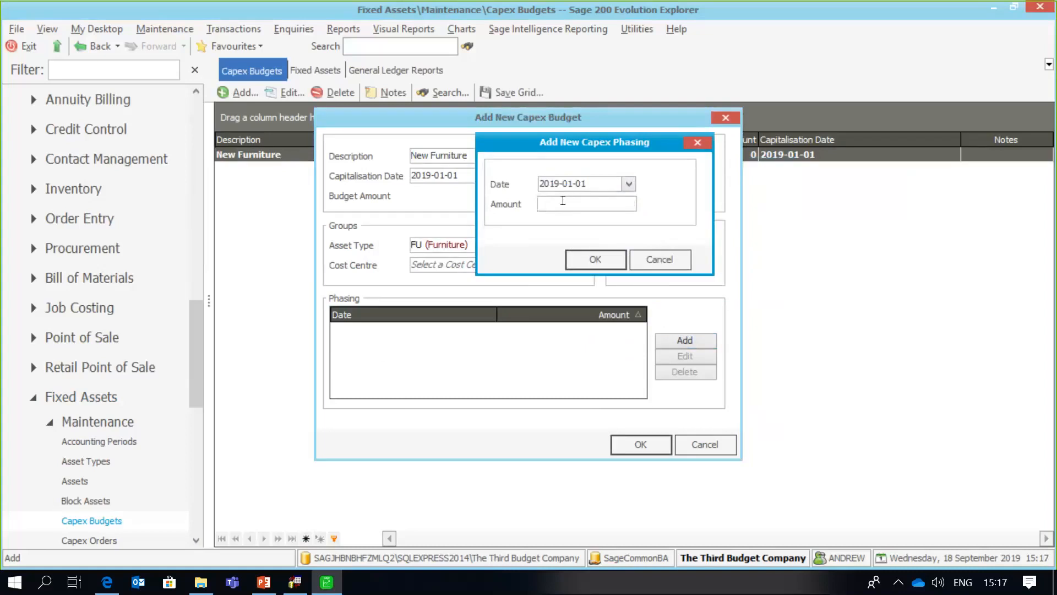
type("30000")
key("Tab")
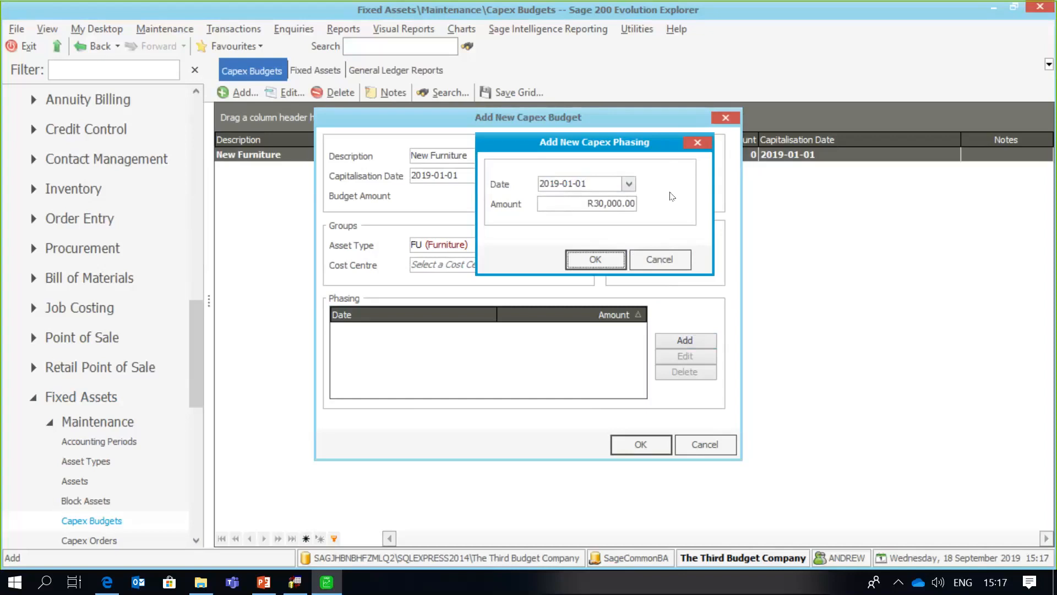
left_click(603, 202)
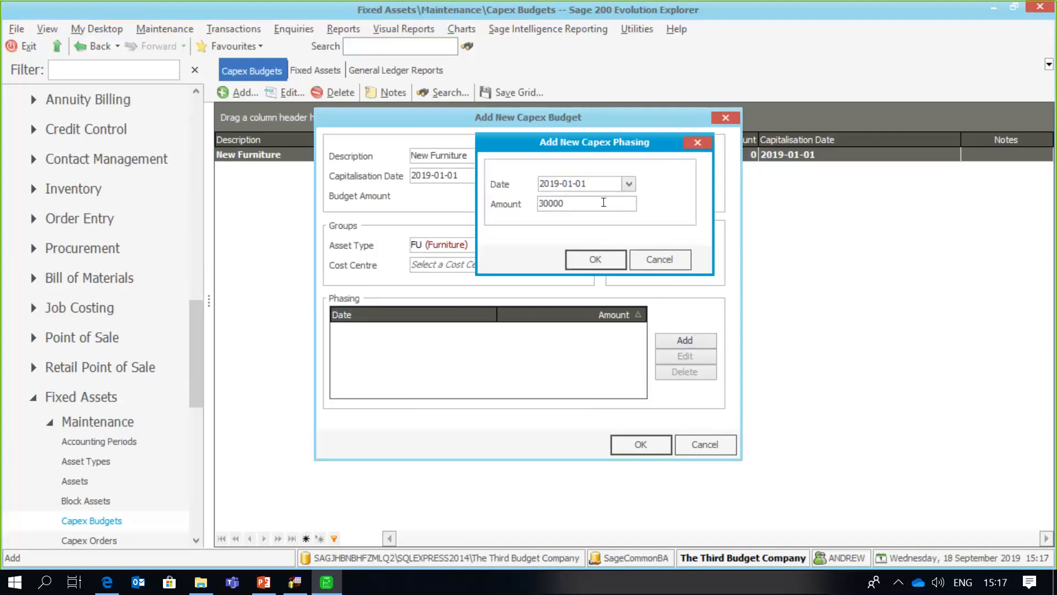
type("0")
left_click(614, 253)
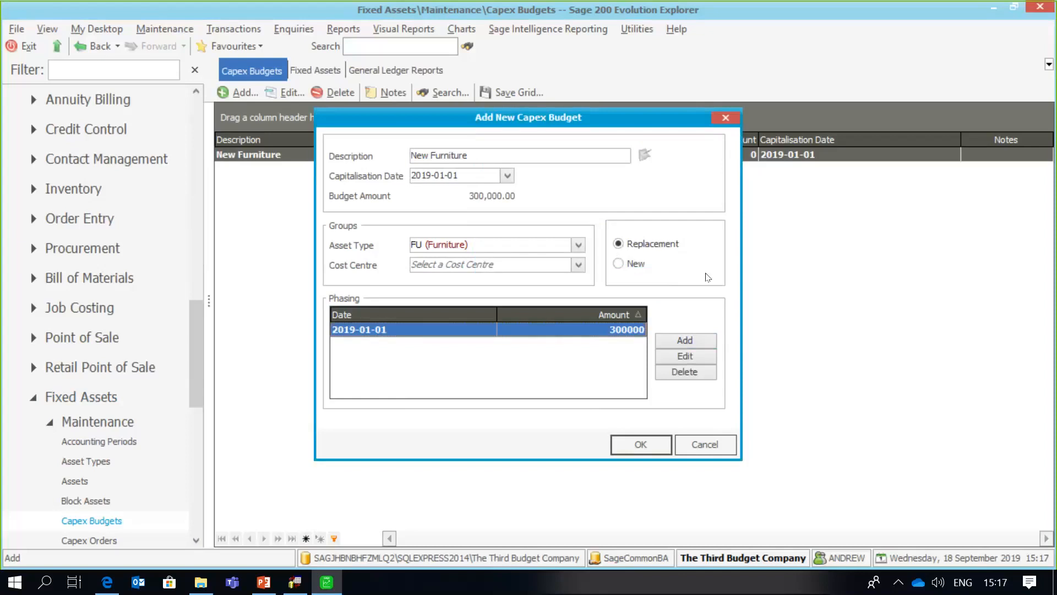
- Add a 250000 phasing dated 2019-04-01 to the budget
left_click(686, 340)
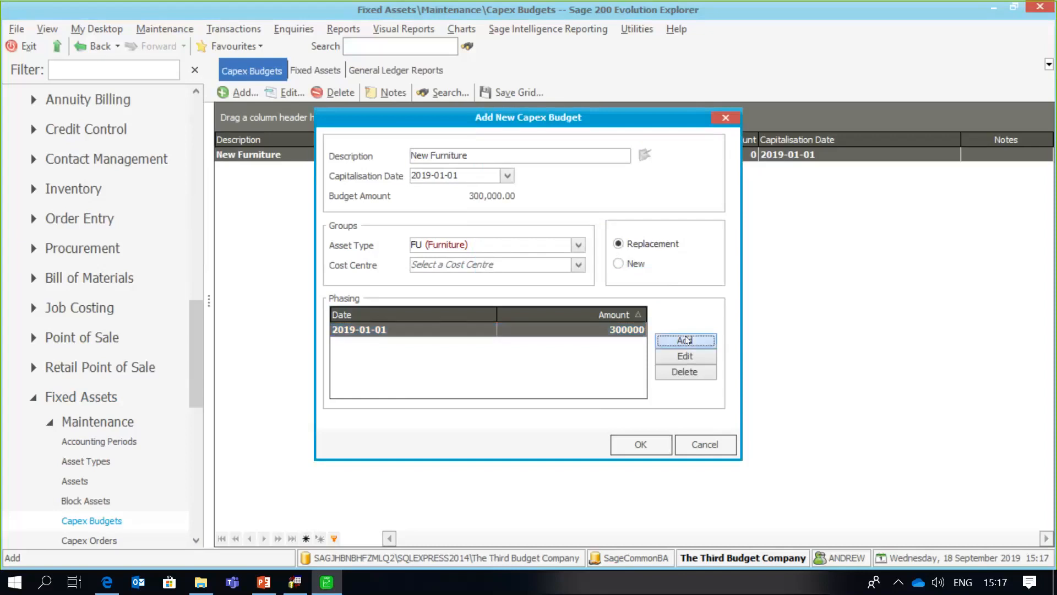
left_click(592, 183)
key("BackSpace")
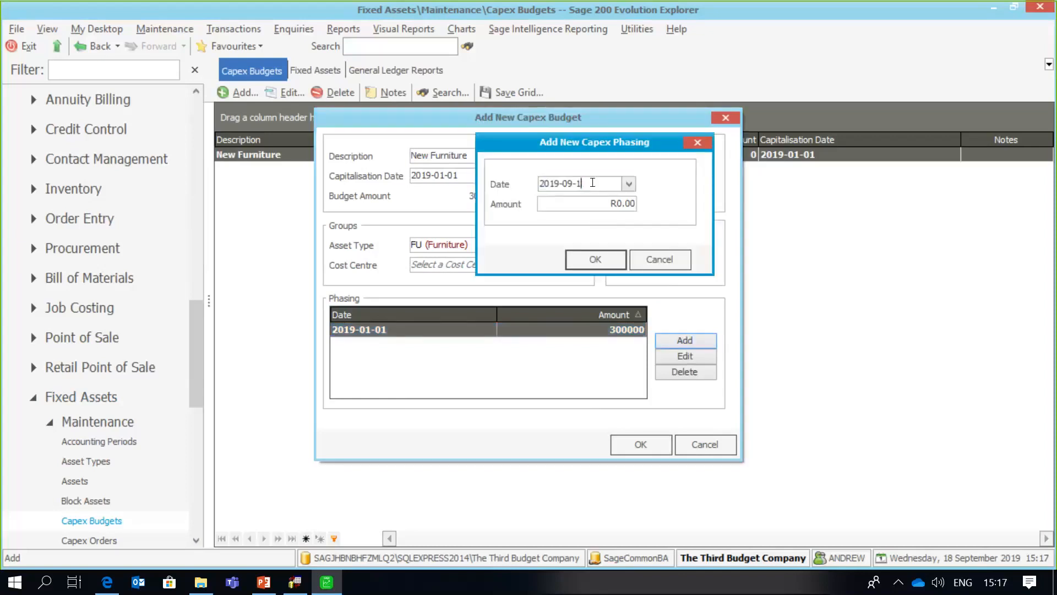
key("BackSpace")
key("BackSpace")
key("BackSpace")
key("BackSpace")
key("BackSpace")
type("-04-01")
left_click(579, 201)
type("250000")
left_click(584, 263)
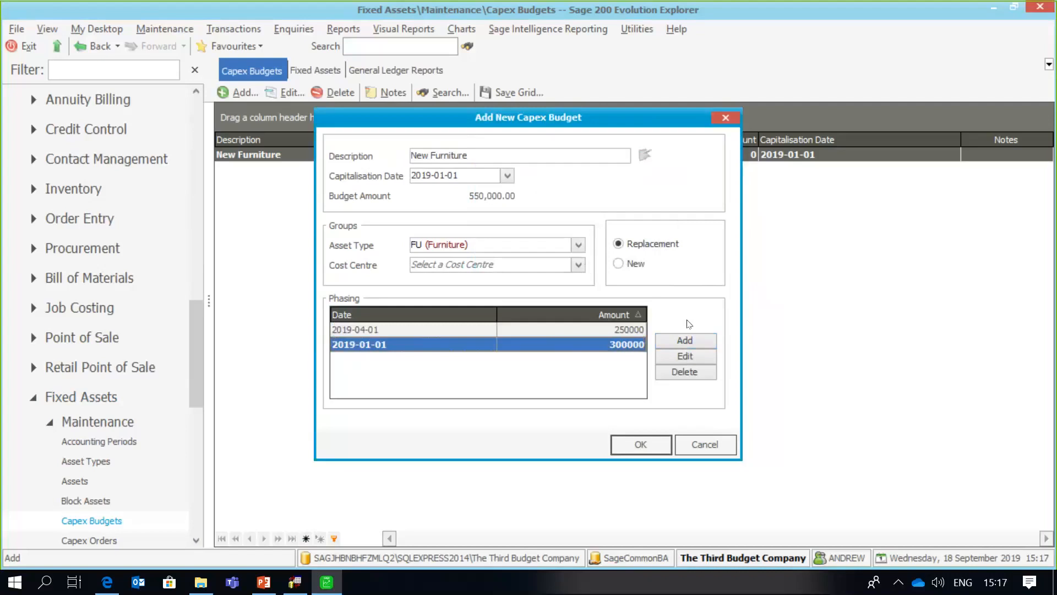
- Add a 150000 phasing dated 2019-08-01 and save the budget
left_click(684, 340)
left_click(590, 178)
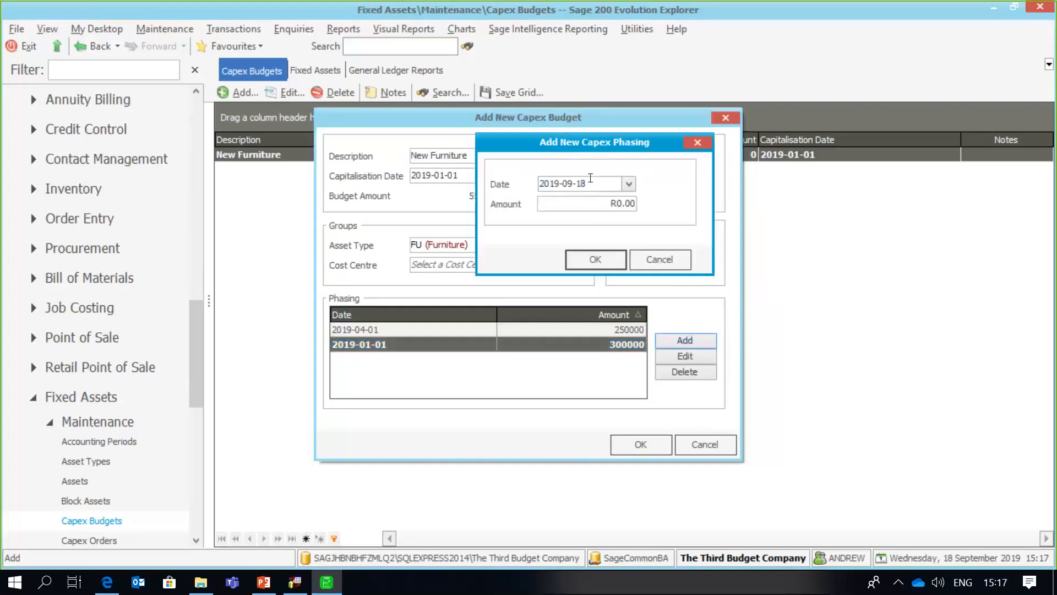
key("BackSpace")
key("BackSpace")
key("BackSpace")
key("BackSpace")
key("BackSpace")
type("08-01")
left_click(579, 201)
type("150")
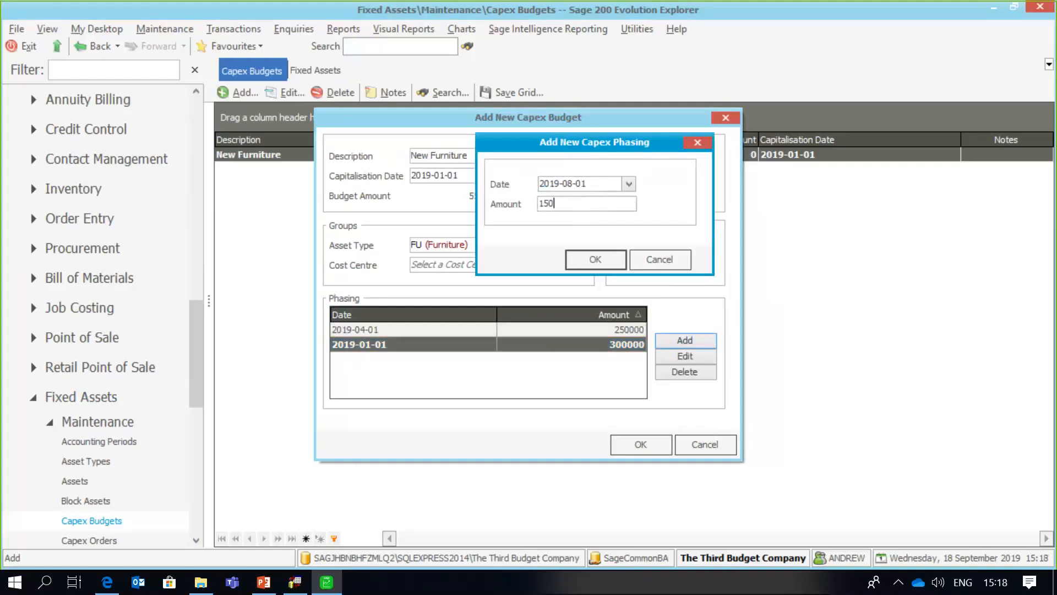
type("000")
left_click(593, 258)
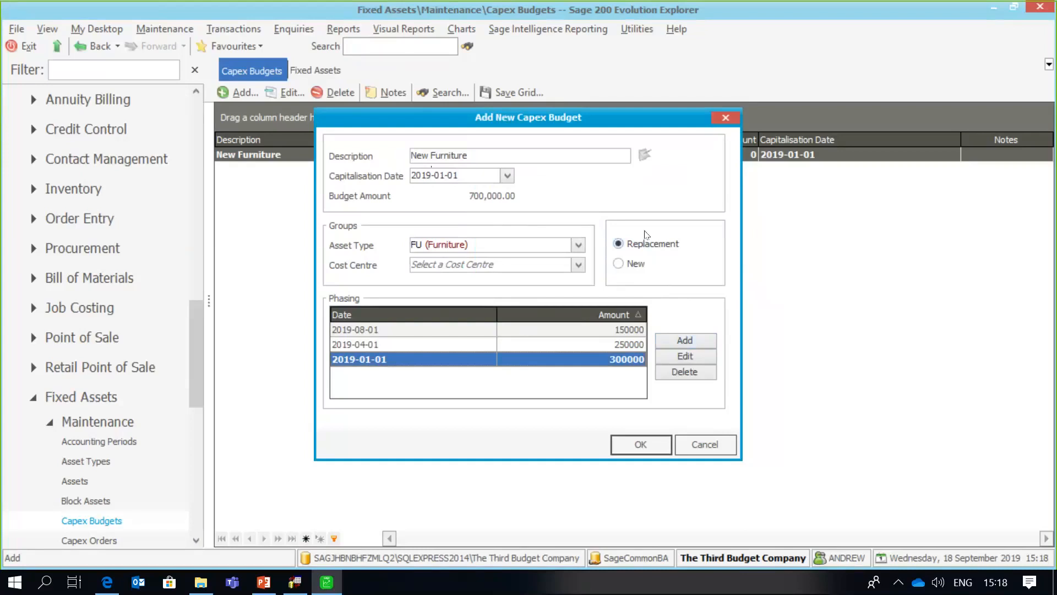
left_click(642, 447)
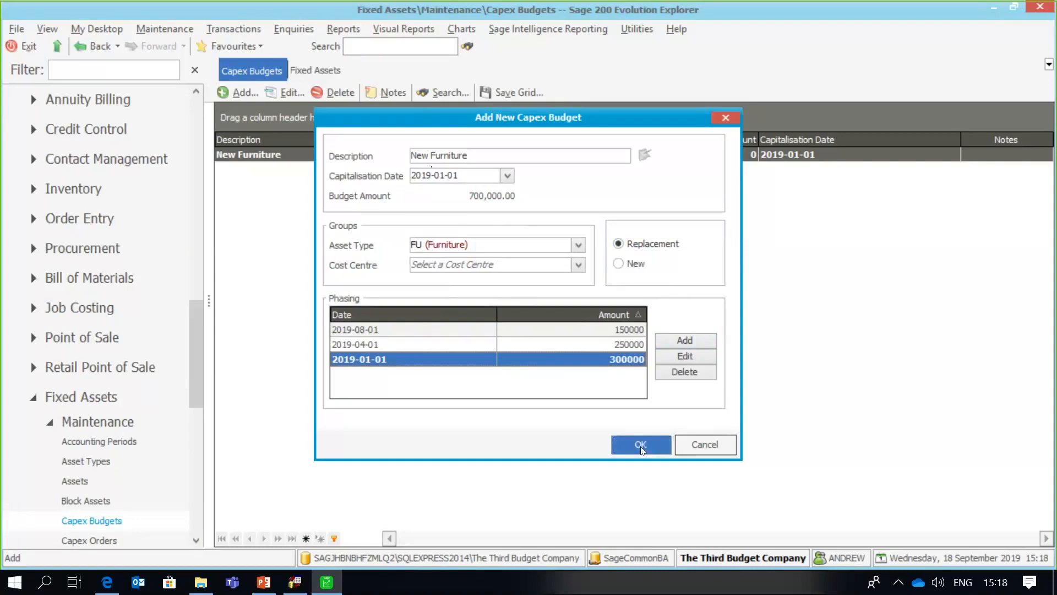
- Close the saved New Furniture budget and open Fixed Assets Maintenance's Capex Orders list
left_click(642, 450)
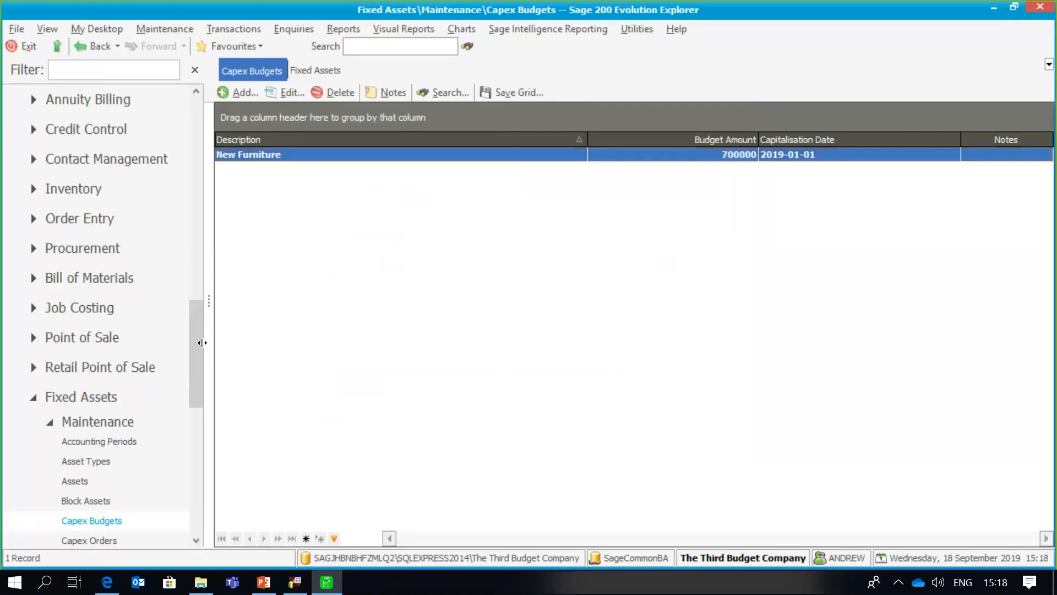
left_click_drag(197, 345, 194, 381)
left_click(127, 292)
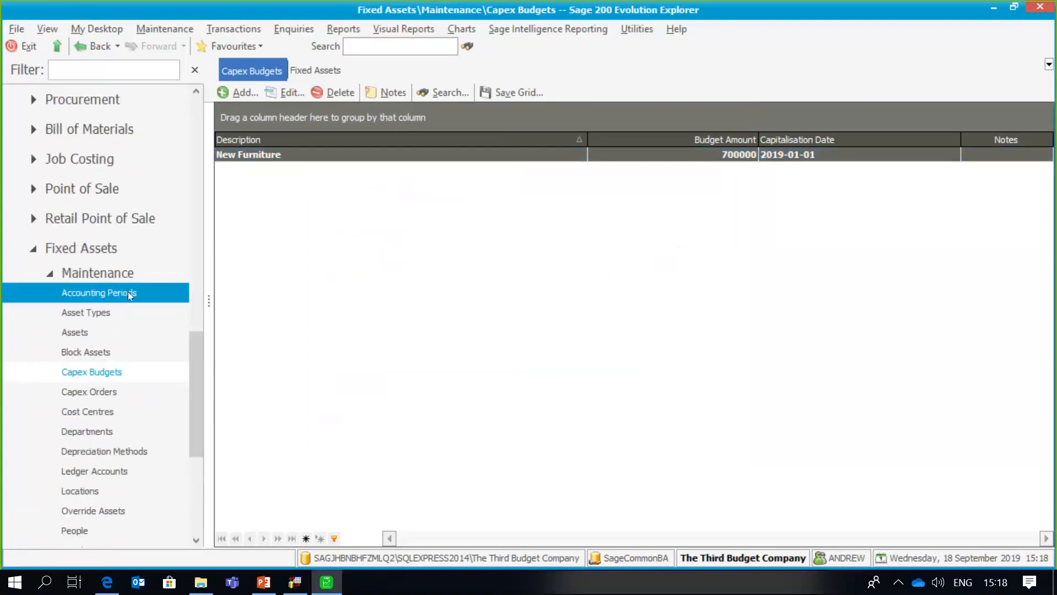
left_click(137, 268)
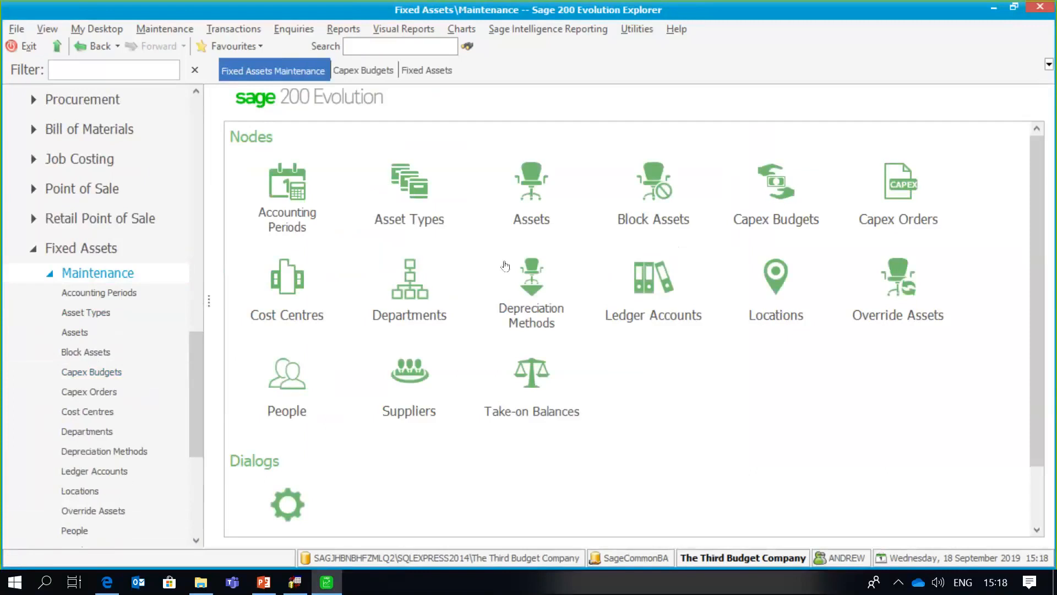
left_click(897, 189)
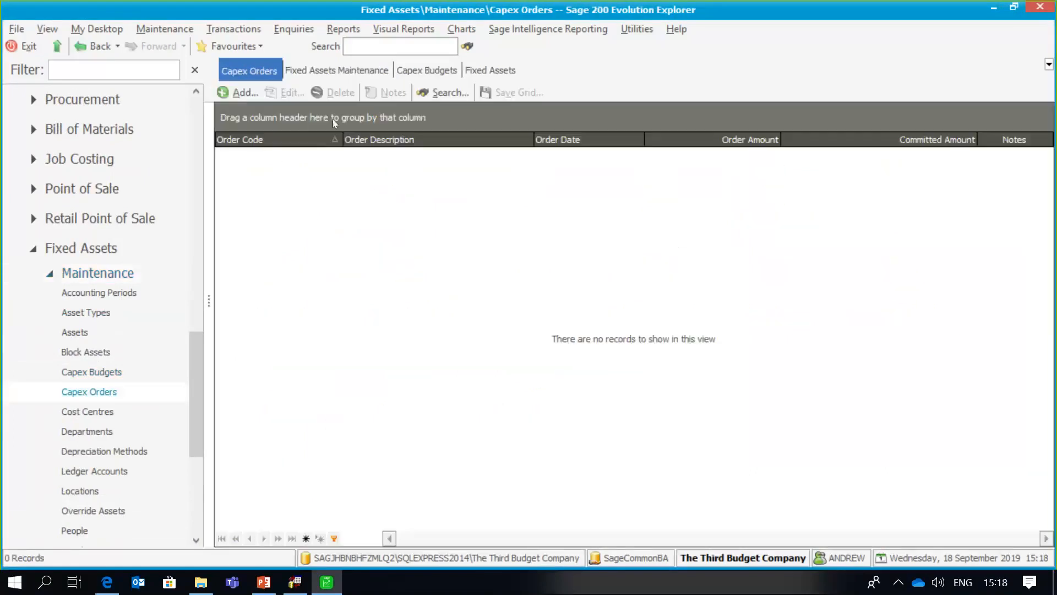
- Add capex order 'Order 01789' on the New Furniture budget, described 'Another Furniture Purchase'
left_click(248, 92)
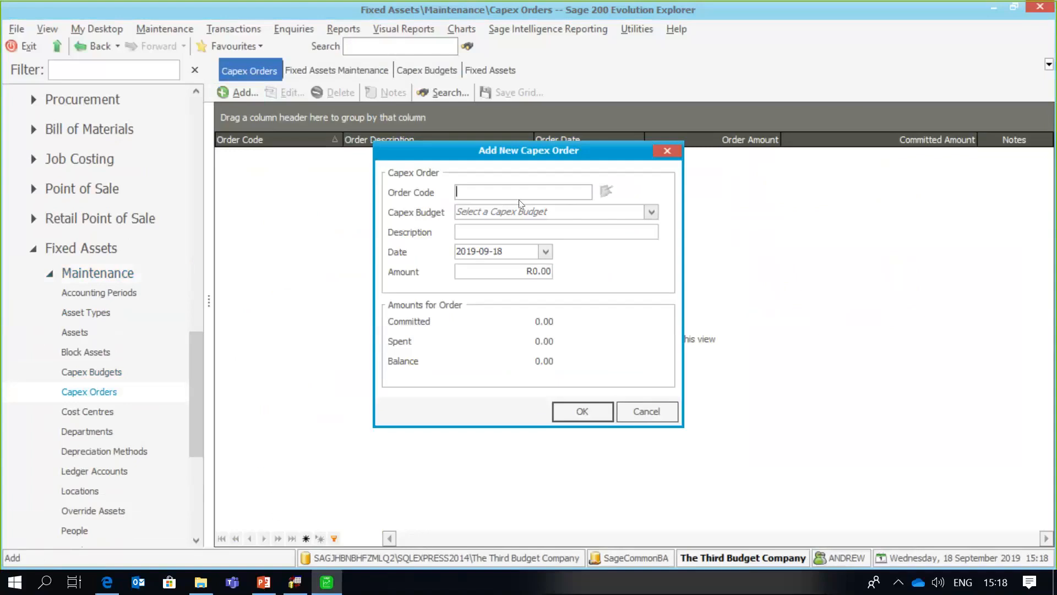
type("Order 01789")
left_click(652, 212)
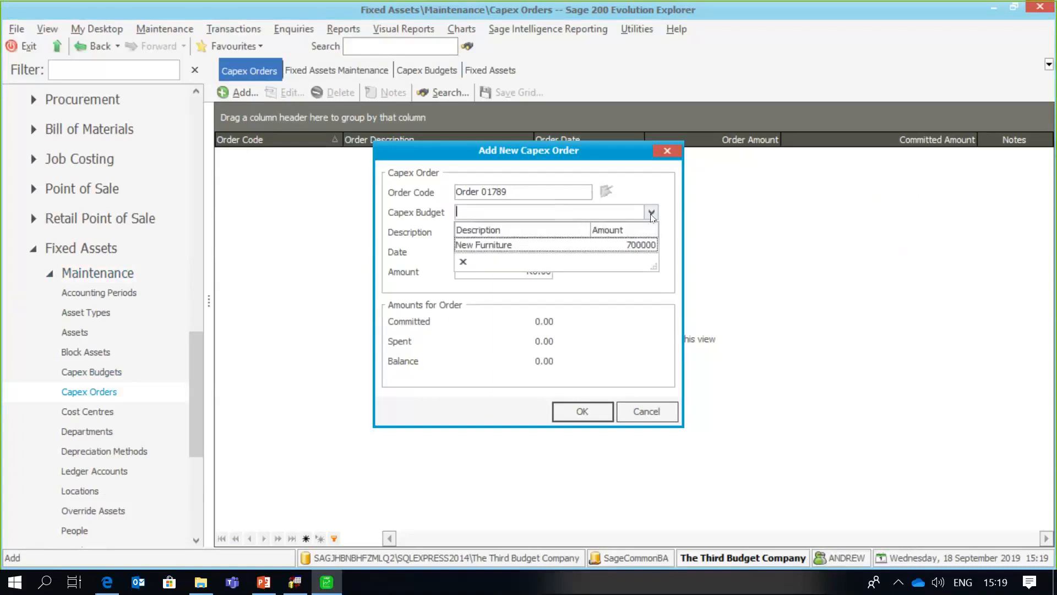
left_click(634, 246)
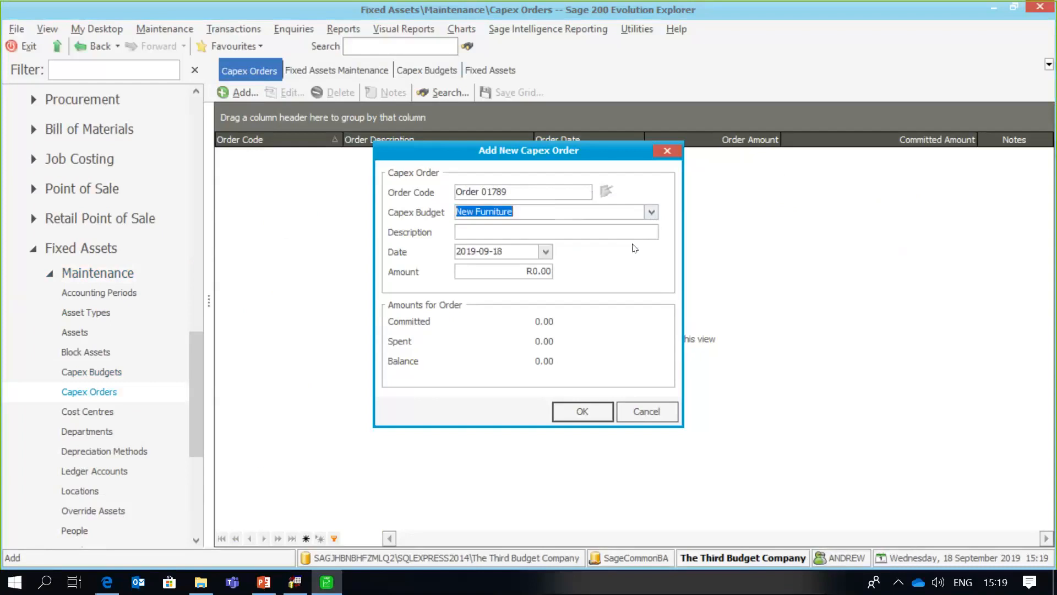
left_click(532, 230)
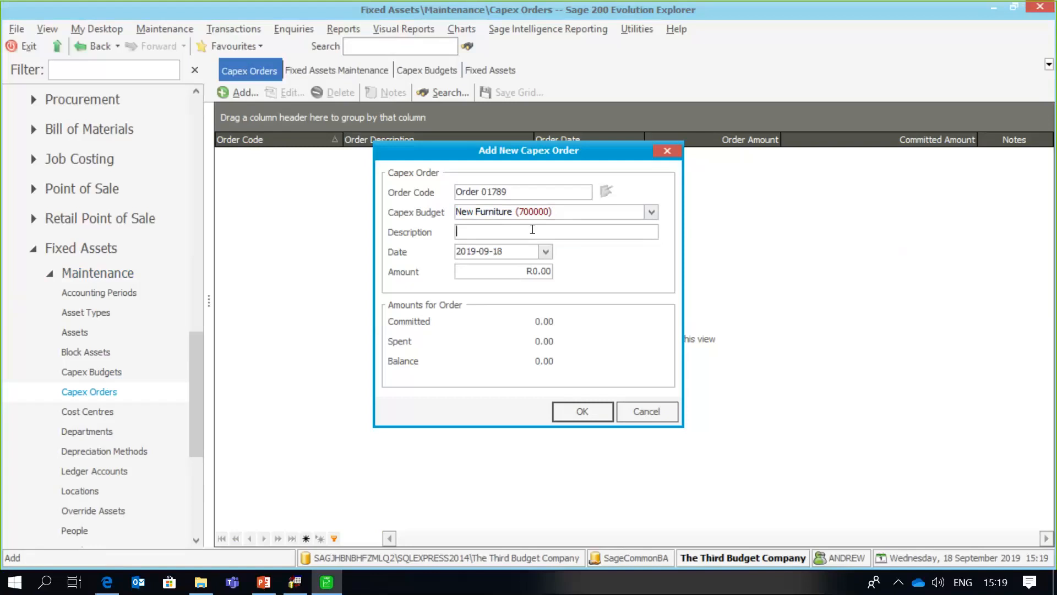
type("Another Furniture Purch")
type("ase")
- Date the order 2019-01-15 with amount 175,000 and save it
left_click(546, 253)
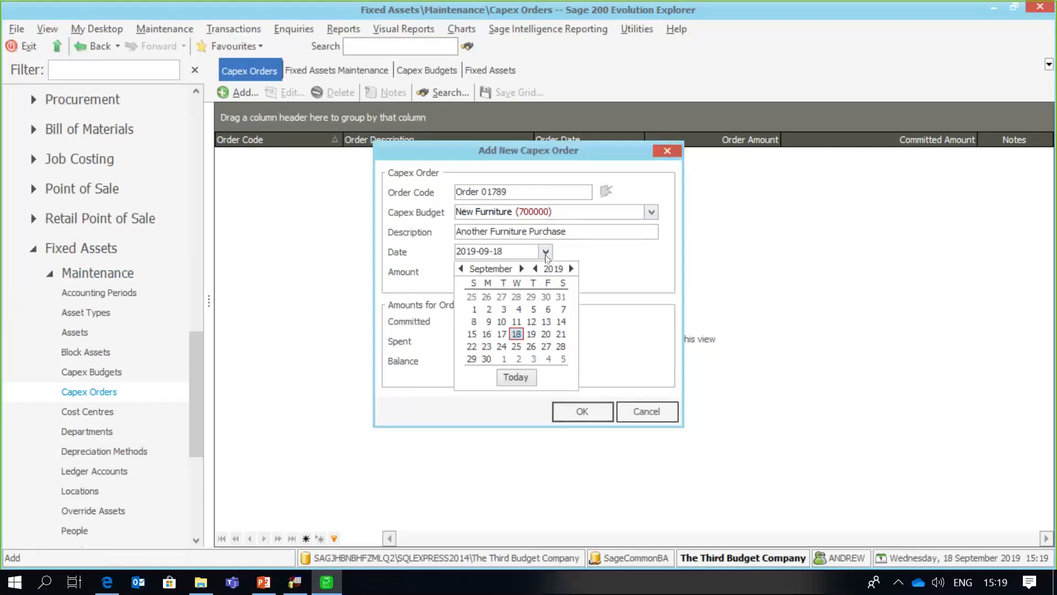
left_click(461, 269)
left_click(460, 269)
left_click(460, 269)
left_click(460, 269)
left_click(460, 268)
left_click(461, 268)
left_click(460, 268)
left_click(460, 269)
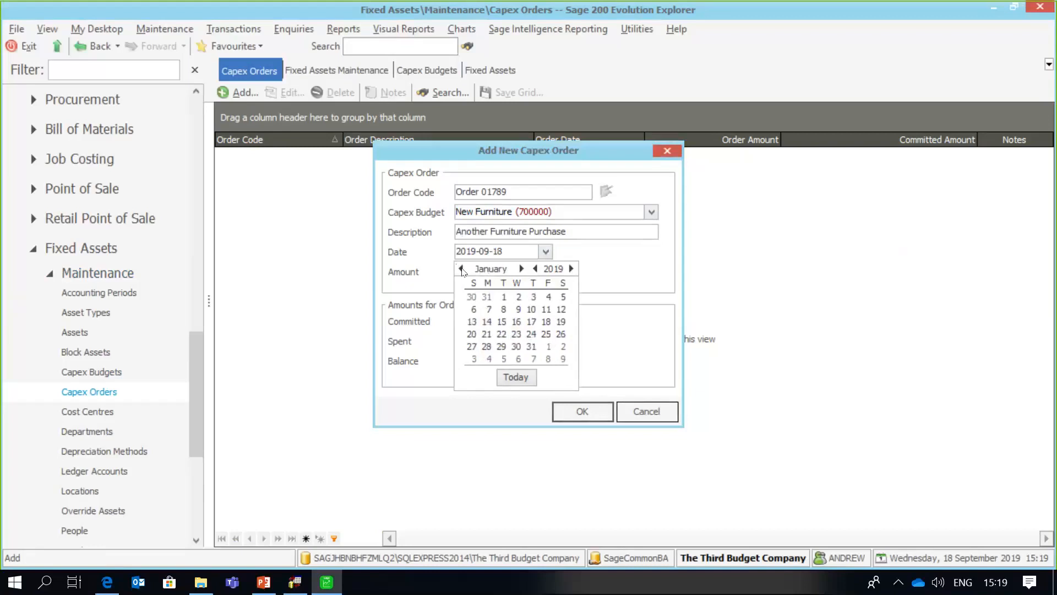
left_click(505, 323)
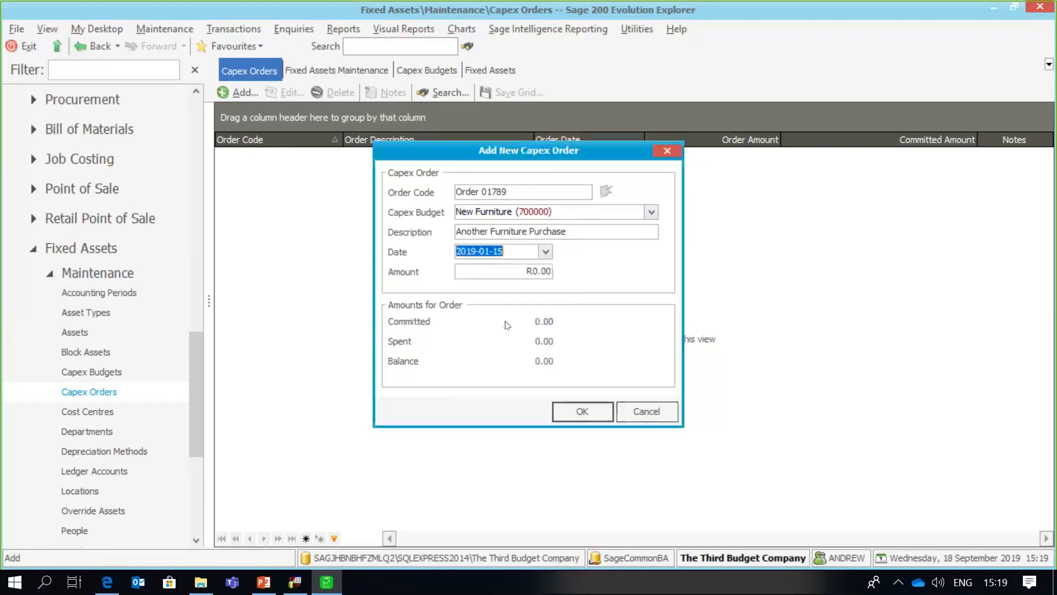
left_click(486, 271)
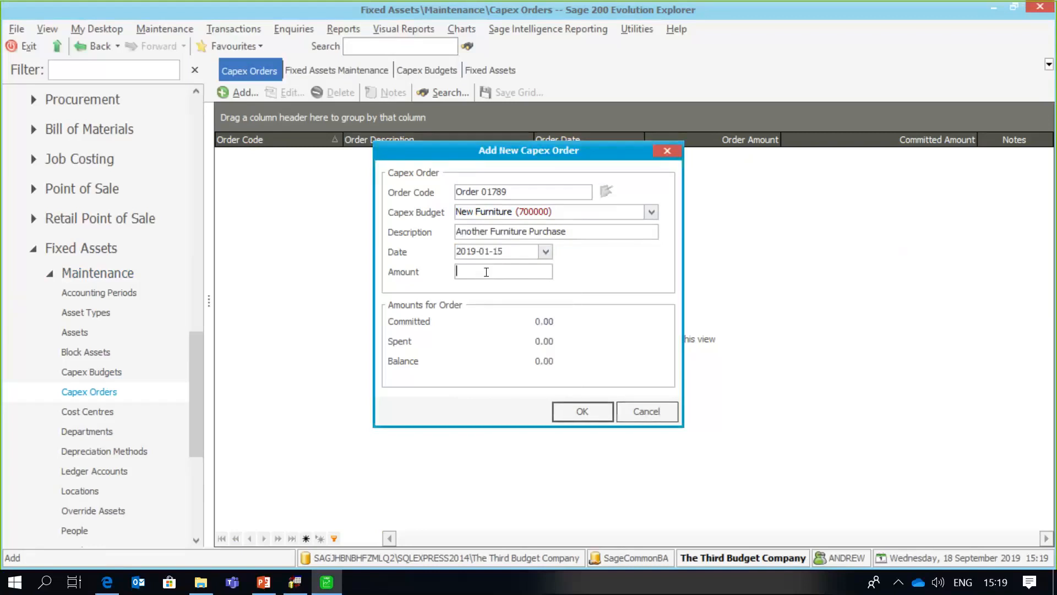
type("17")
type("5,")
type("000")
key("Tab")
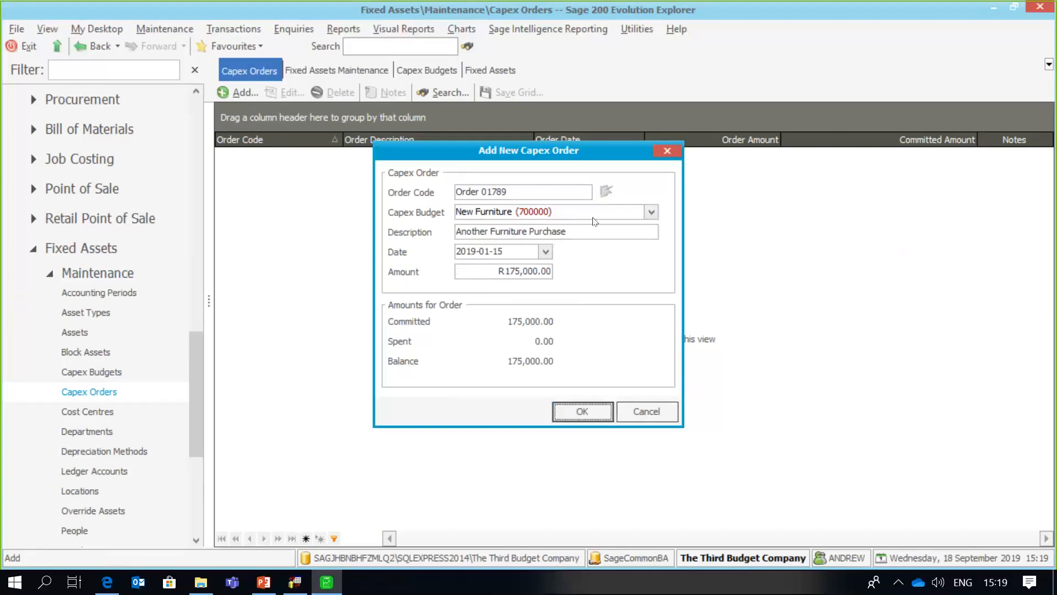
left_click(564, 419)
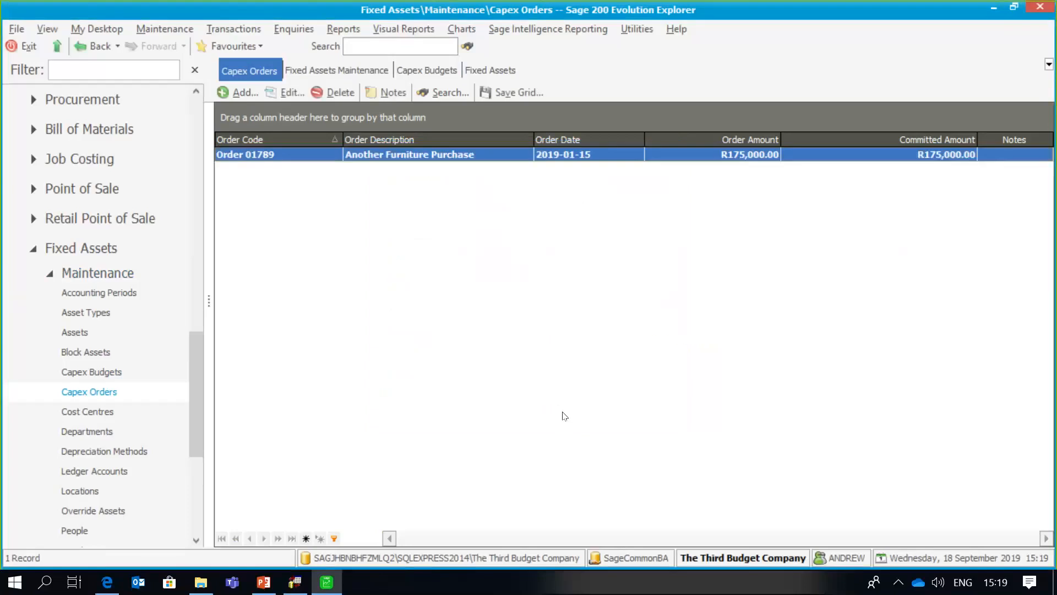
left_click(187, 371)
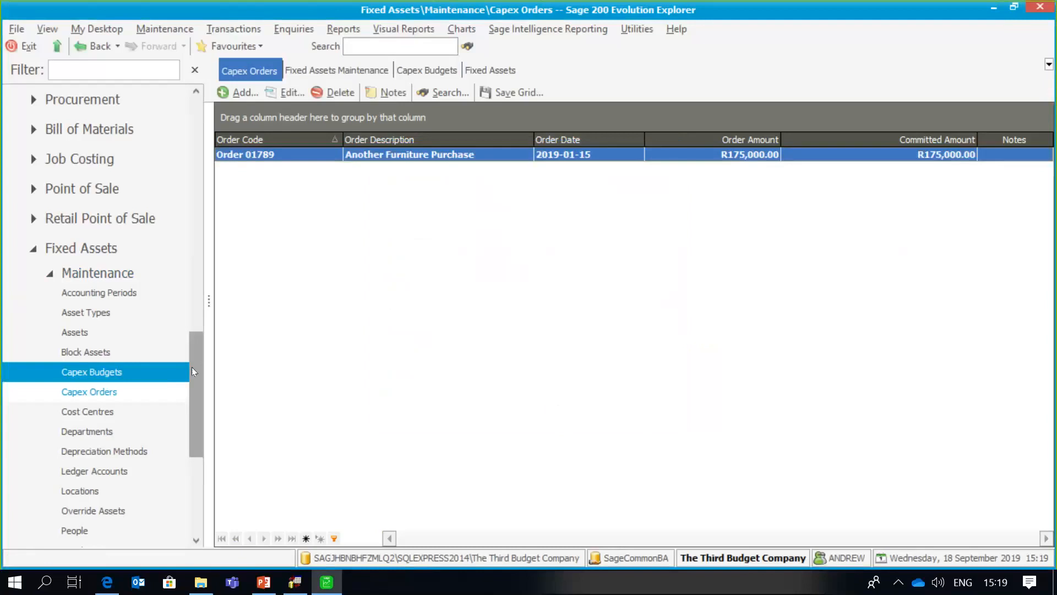
mouse_move(192, 371)
left_mouse_down()
mouse_move(199, 353)
mouse_move(197, 369)
left_mouse_up()
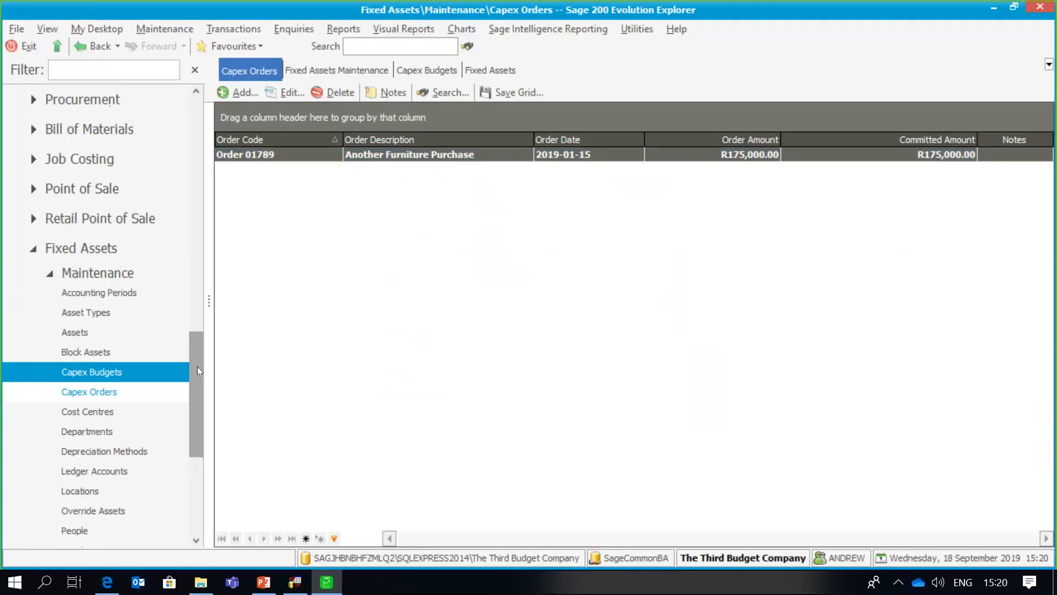
- Start a new asset with code BRD12339 and description 'Boardroom Table'
left_click(102, 329)
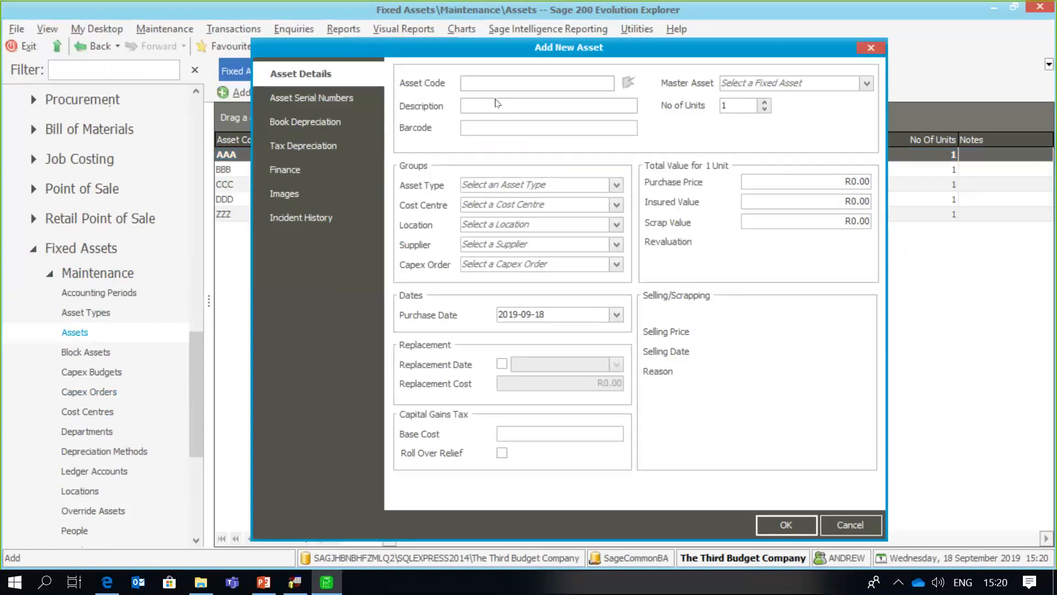
type("BRD12339")
left_click(497, 102)
type("Boardroom ")
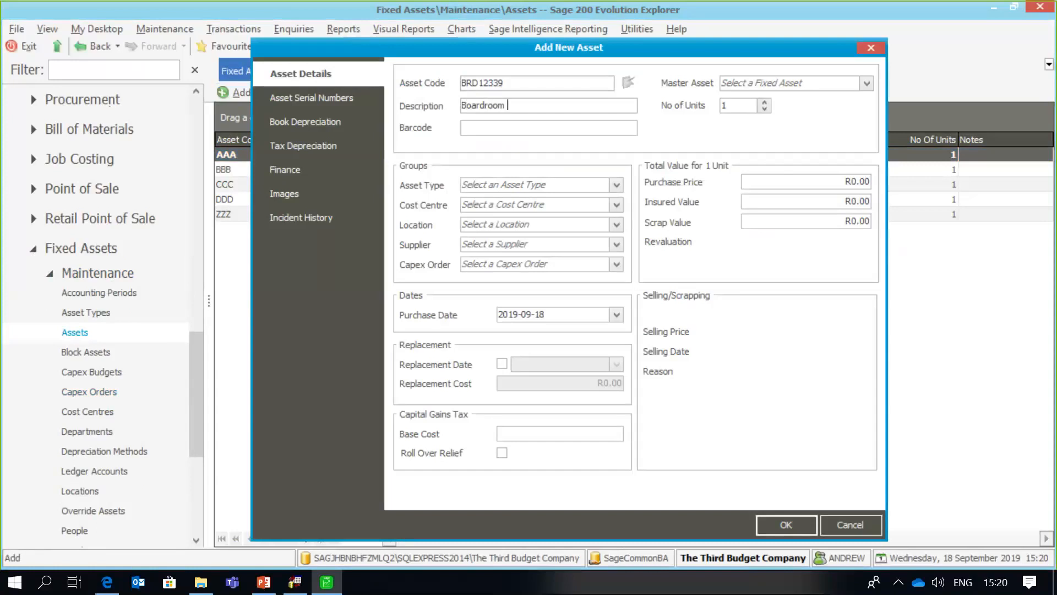
type("Table")
left_click(527, 125)
- Set the asset type to FU Furniture and link it to Another Furniture Purchase
left_click(615, 185)
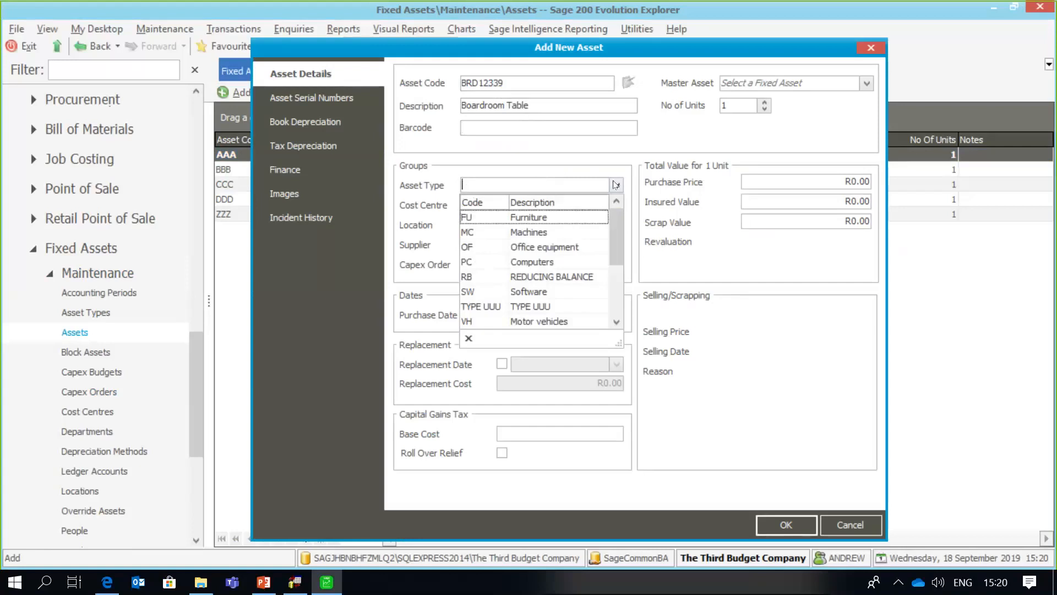
left_click(570, 215)
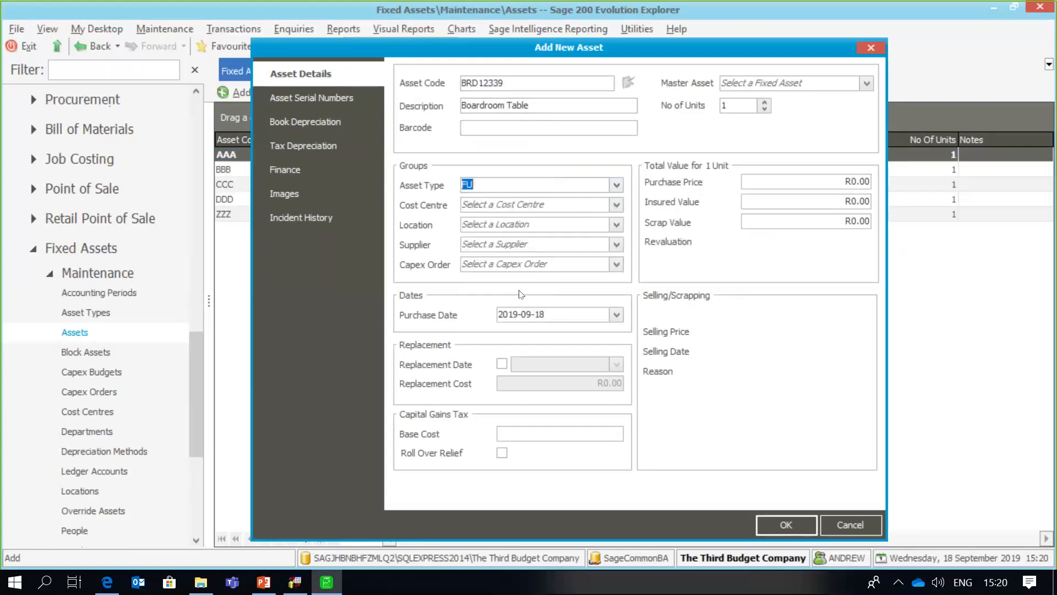
left_click(616, 266)
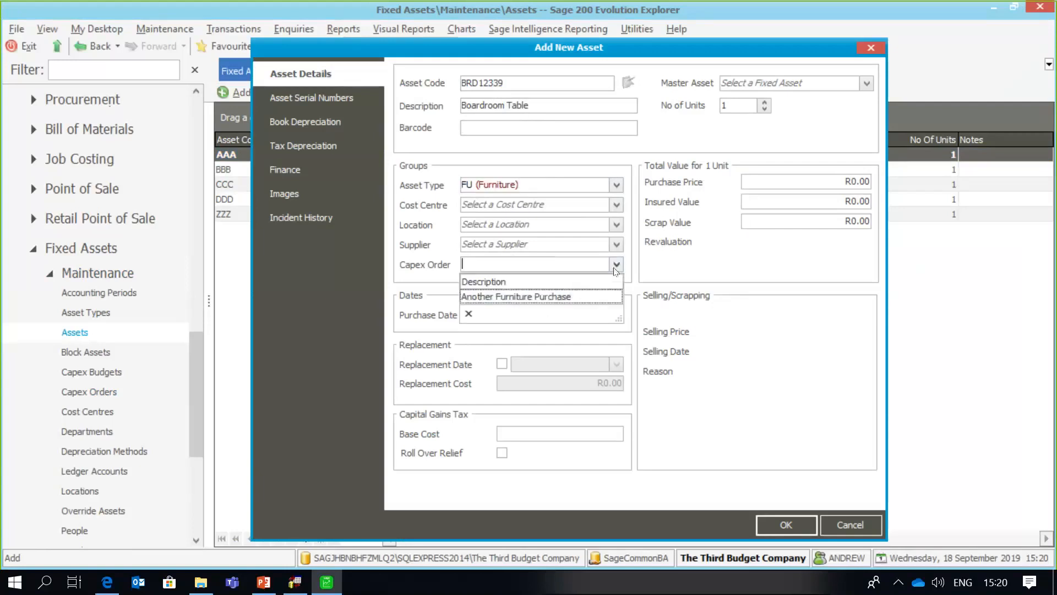
left_click(560, 297)
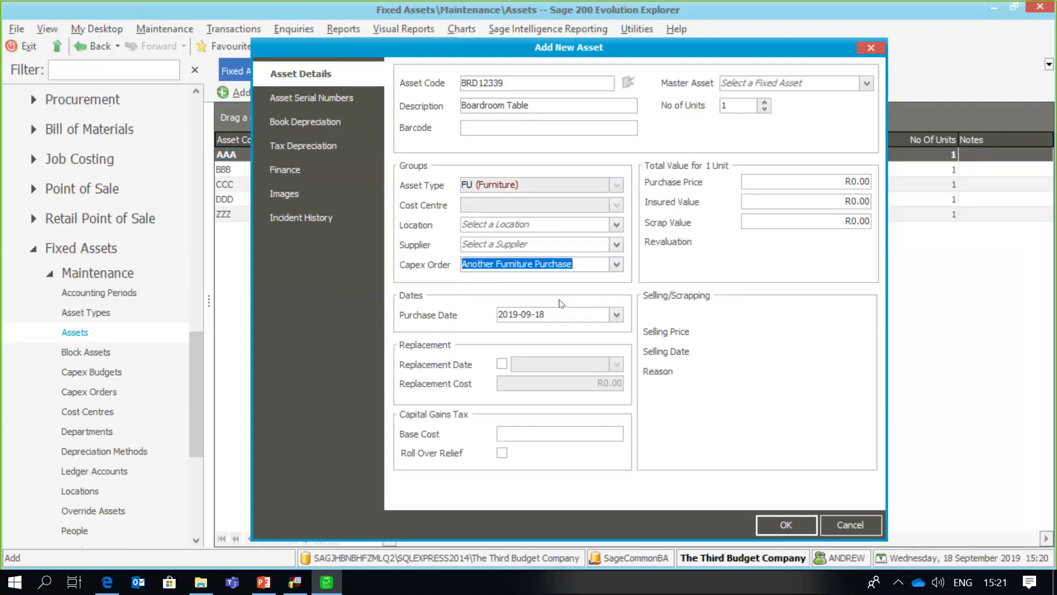
- Set the purchase date to 2019-01-16 and the purchase price to 175000
left_click(616, 314)
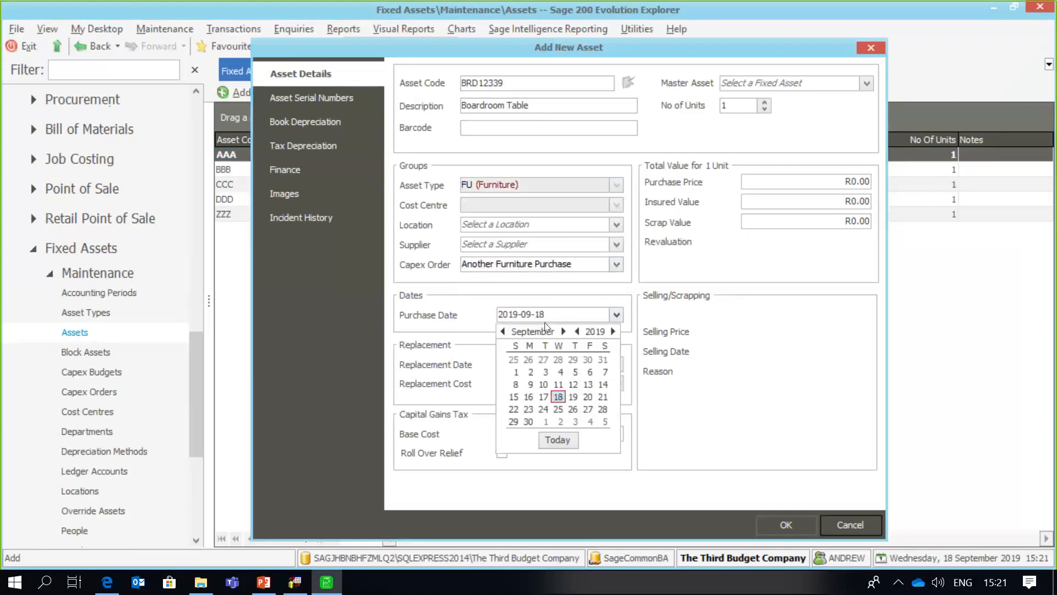
left_click(503, 331)
left_click(503, 331)
left_click(503, 331)
left_click(503, 331)
left_click(503, 331)
left_click(502, 331)
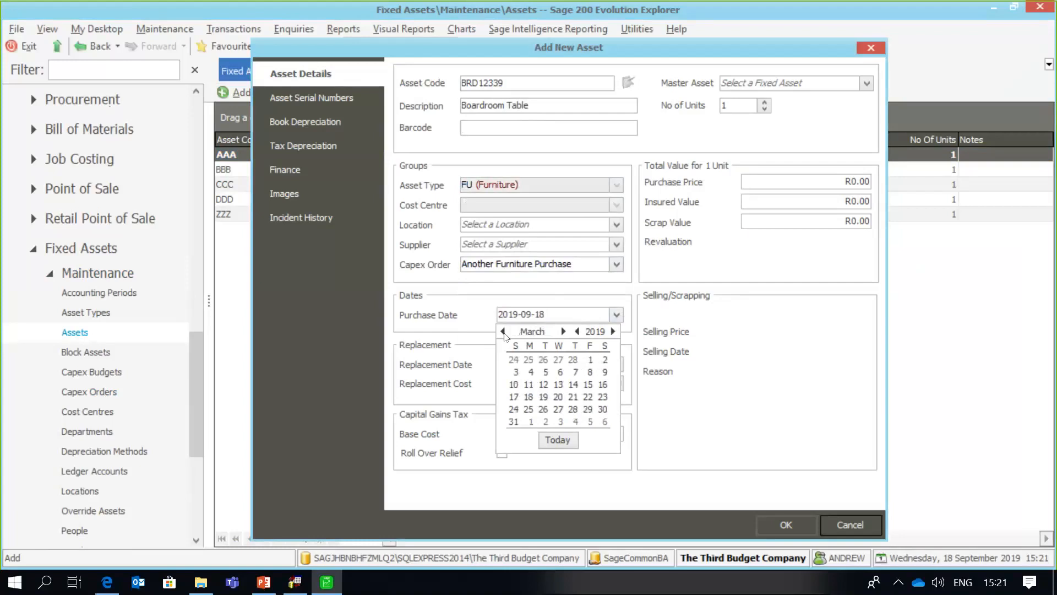
left_click(503, 330)
left_click(503, 331)
left_click(557, 384)
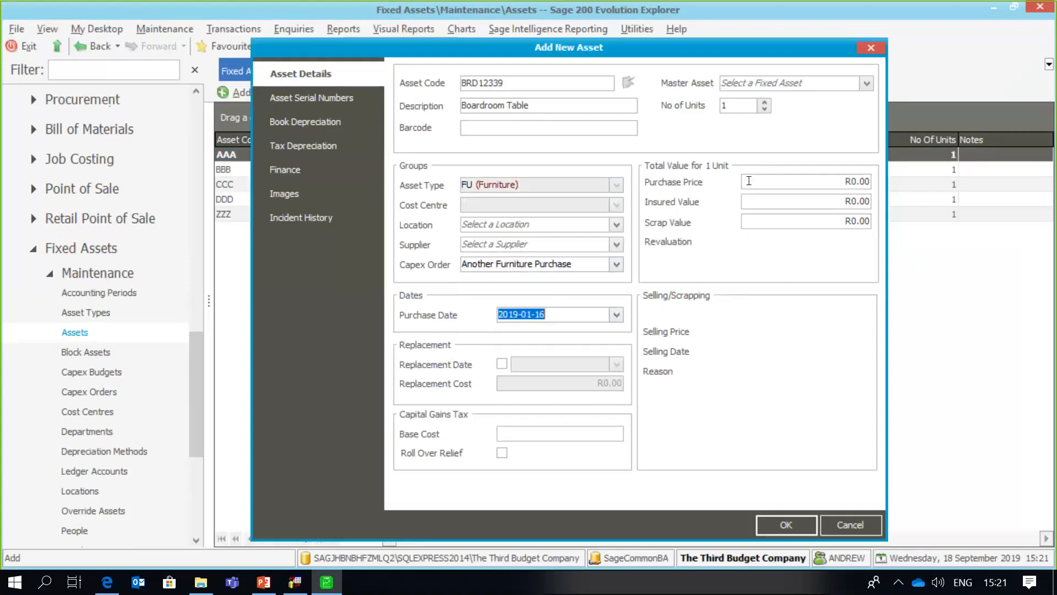
left_click(758, 180)
type("17")
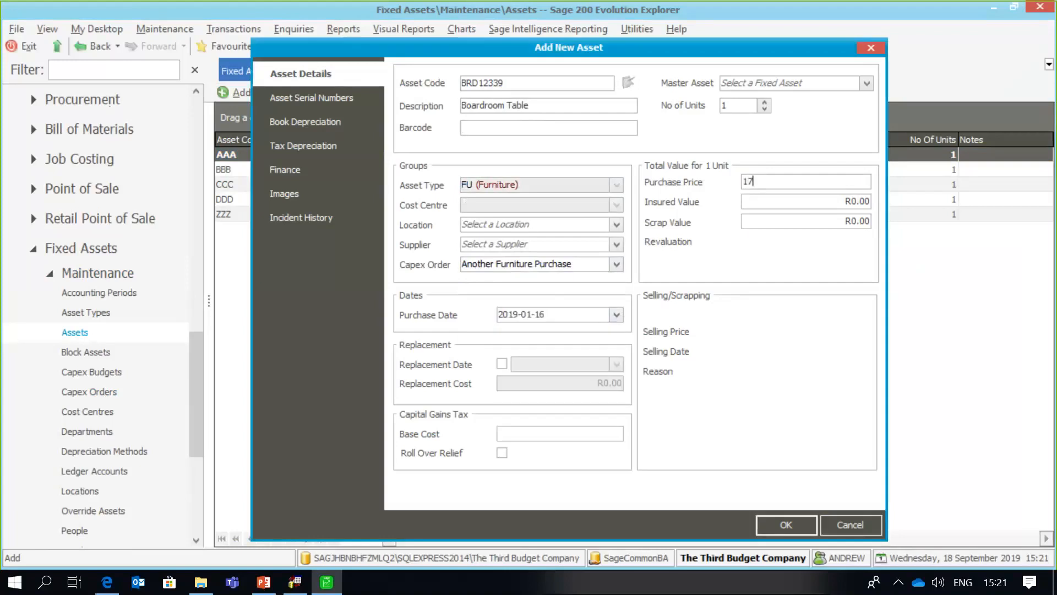
type("50001")
key("BackSpace")
key("Tab")
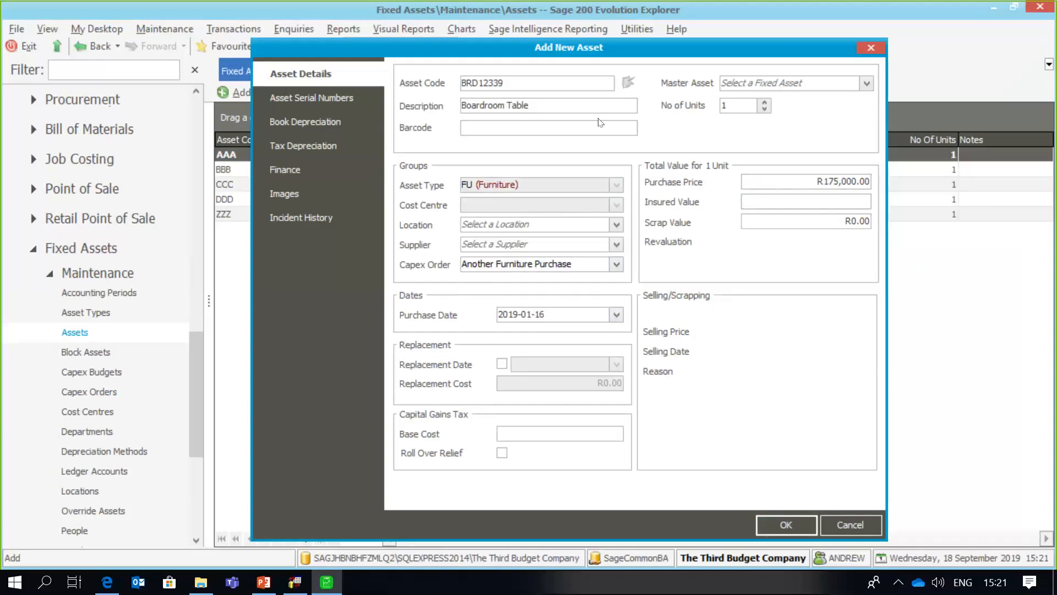
- Save the BRD12339 Boardroom Table asset, then go to Fixed Assets Reports
left_click(778, 527)
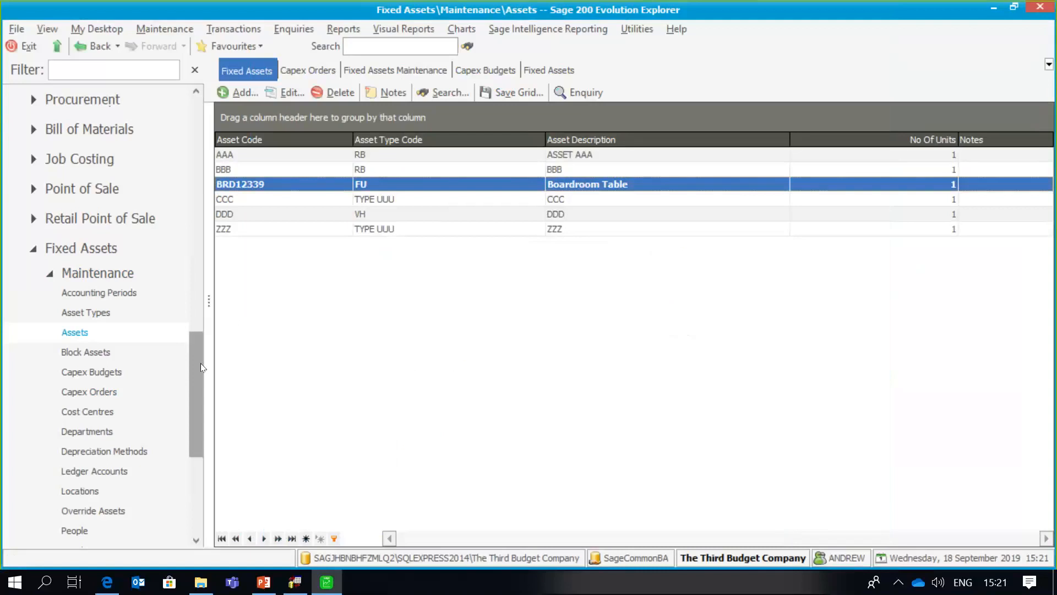
left_click_drag(200, 362, 201, 411)
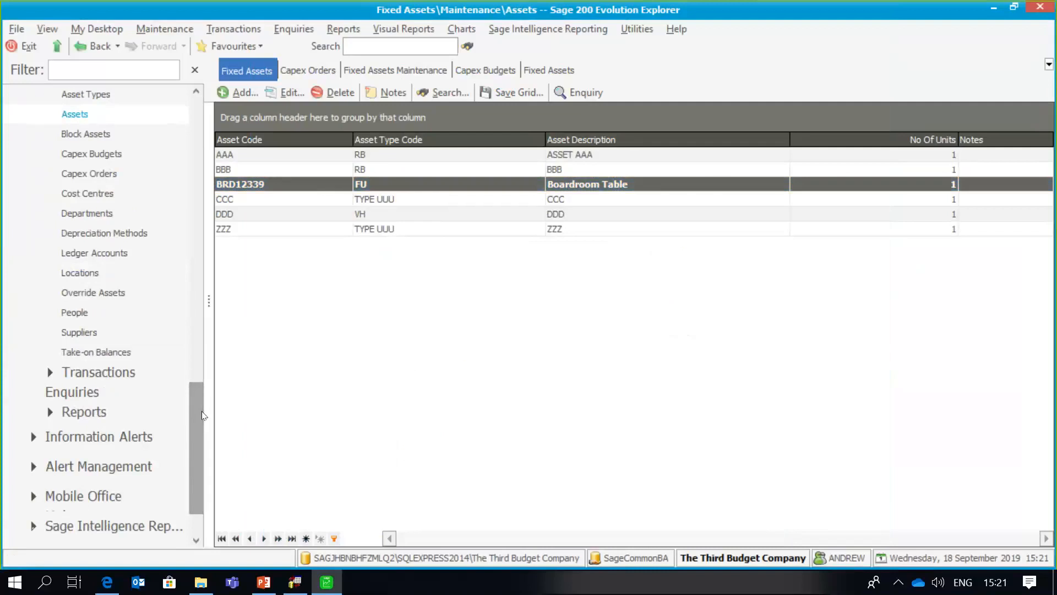
left_click(130, 412)
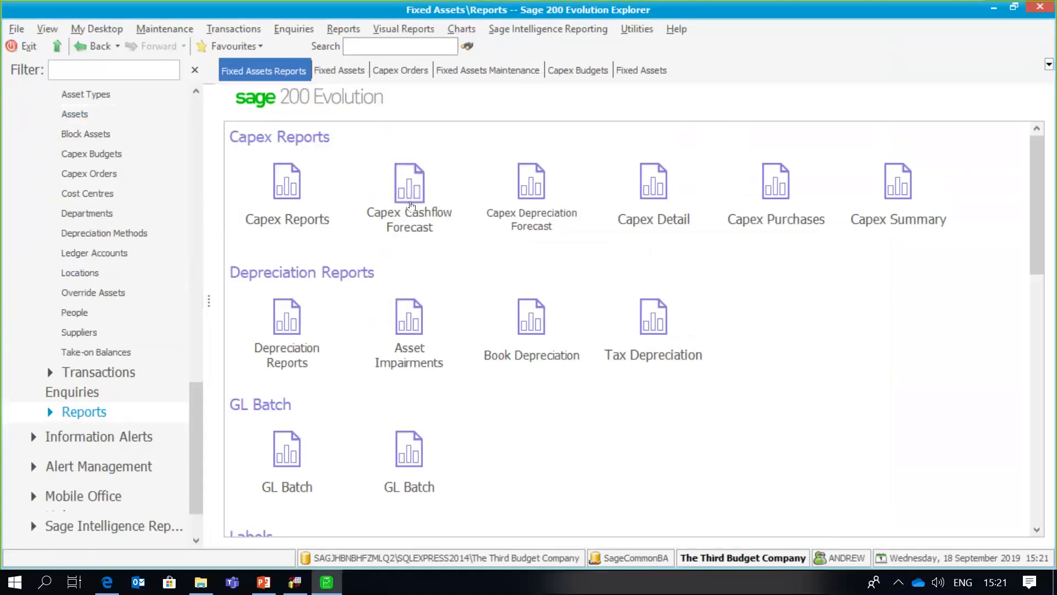
- Preview the Capex Cashflow Forecast from 2019-01-01, then close the preview and settings
left_click(410, 205)
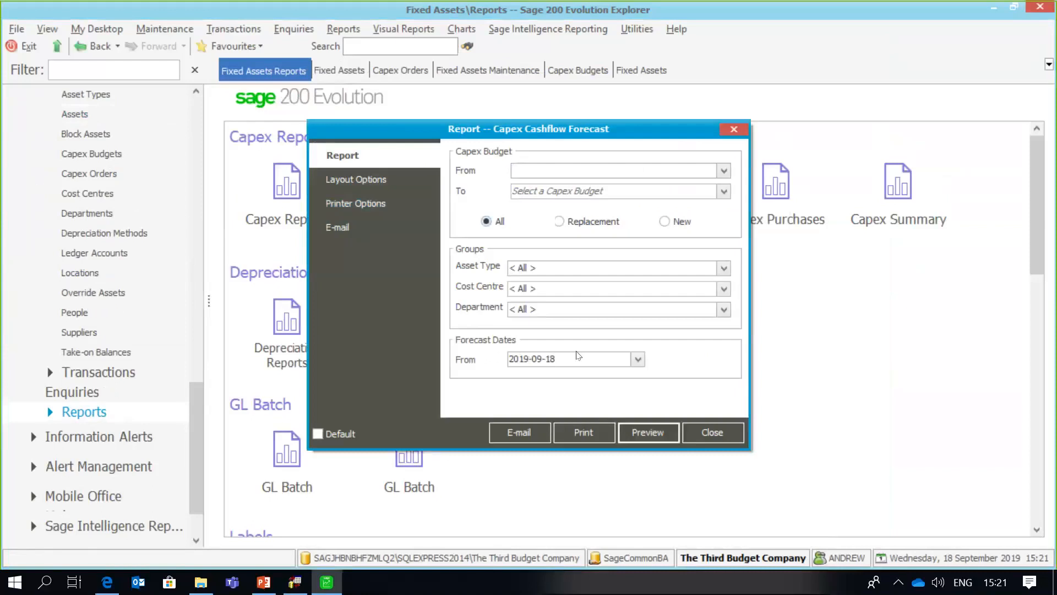
left_click(638, 359)
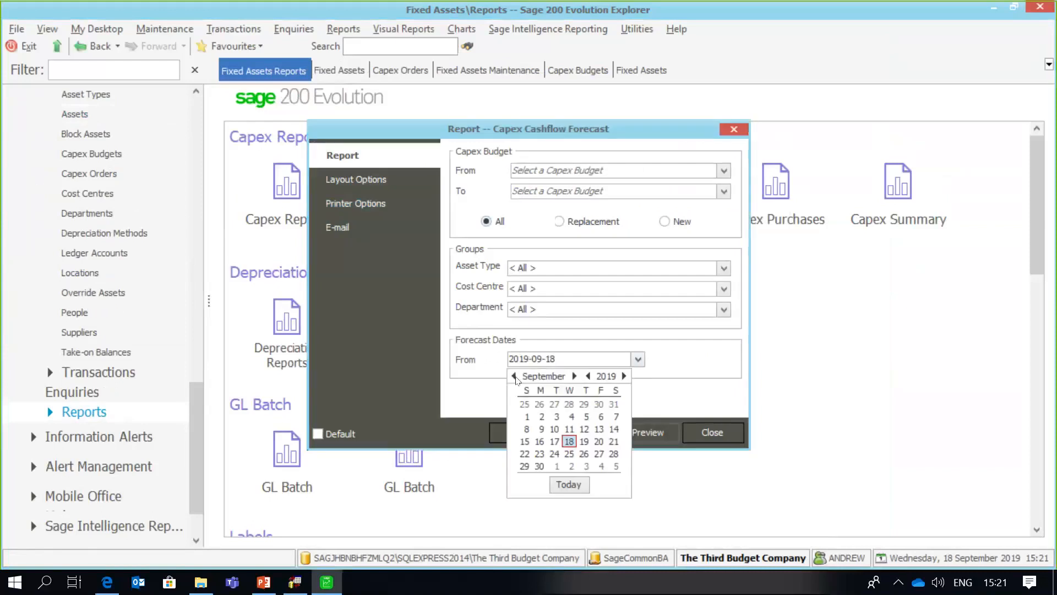
left_click(514, 376)
left_click(514, 376)
left_click(514, 376)
left_click(514, 376)
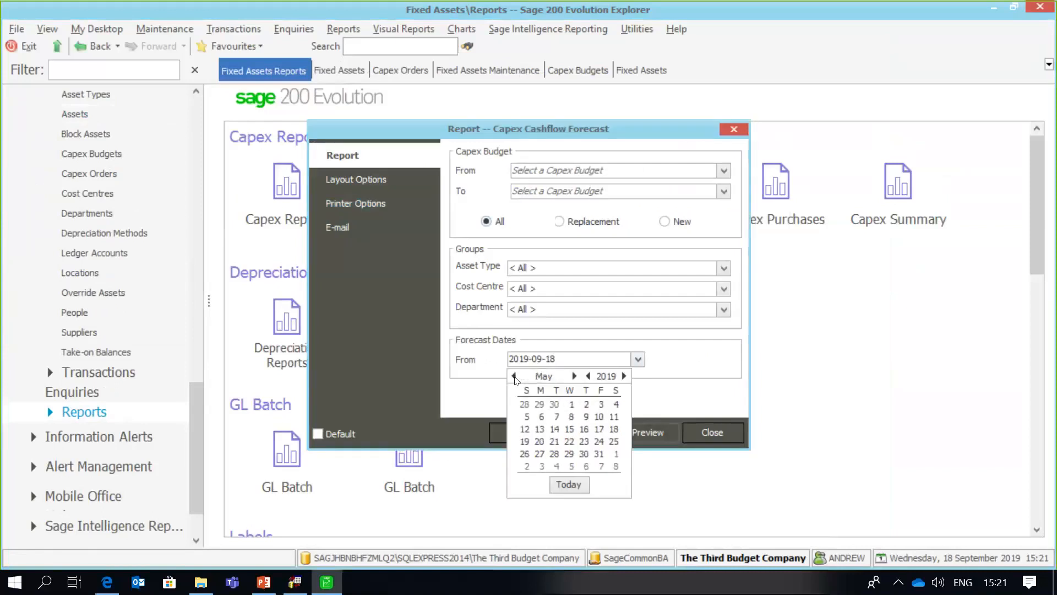
left_click(514, 376)
left_click(514, 376)
left_click(515, 376)
left_click(514, 376)
left_click(557, 408)
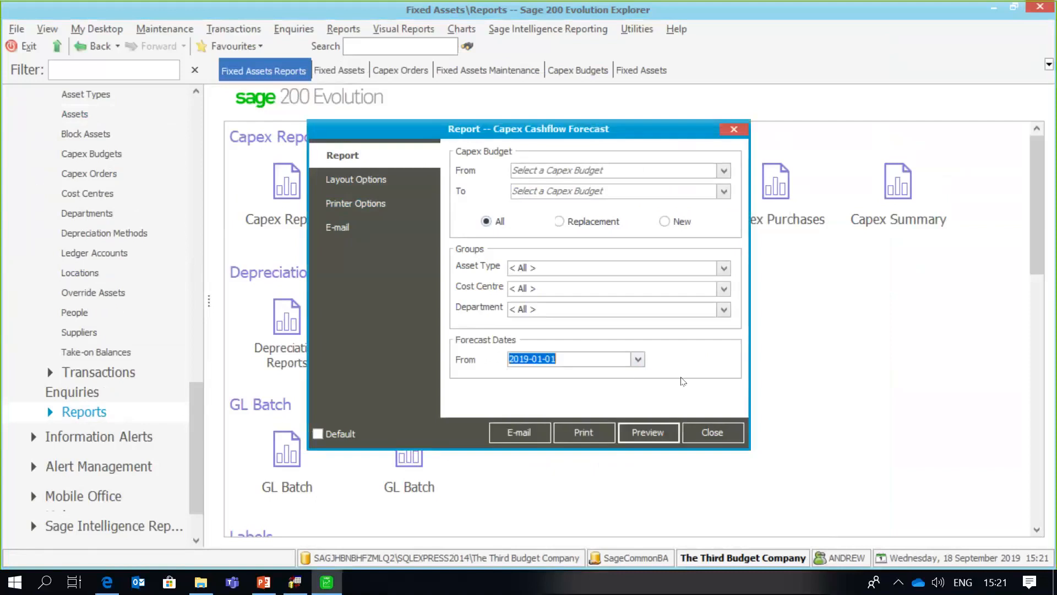
left_click(650, 432)
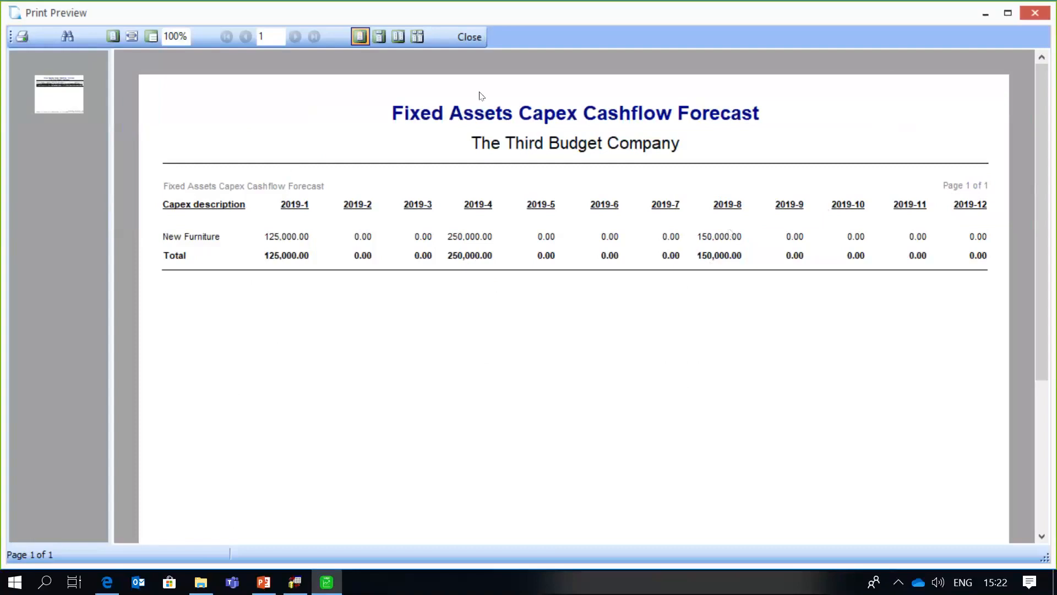
left_click(469, 37)
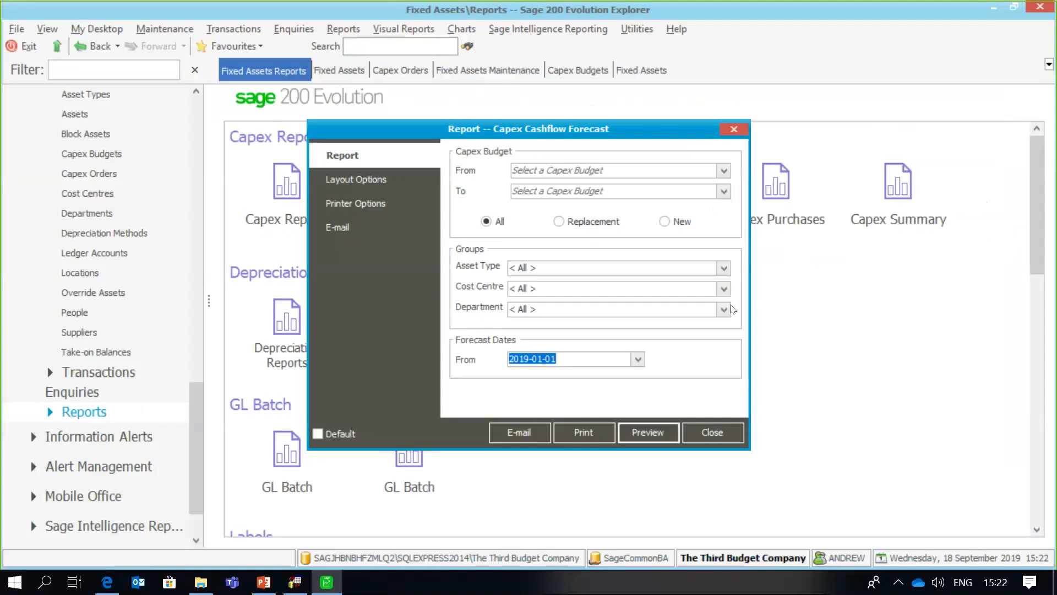
left_click(712, 431)
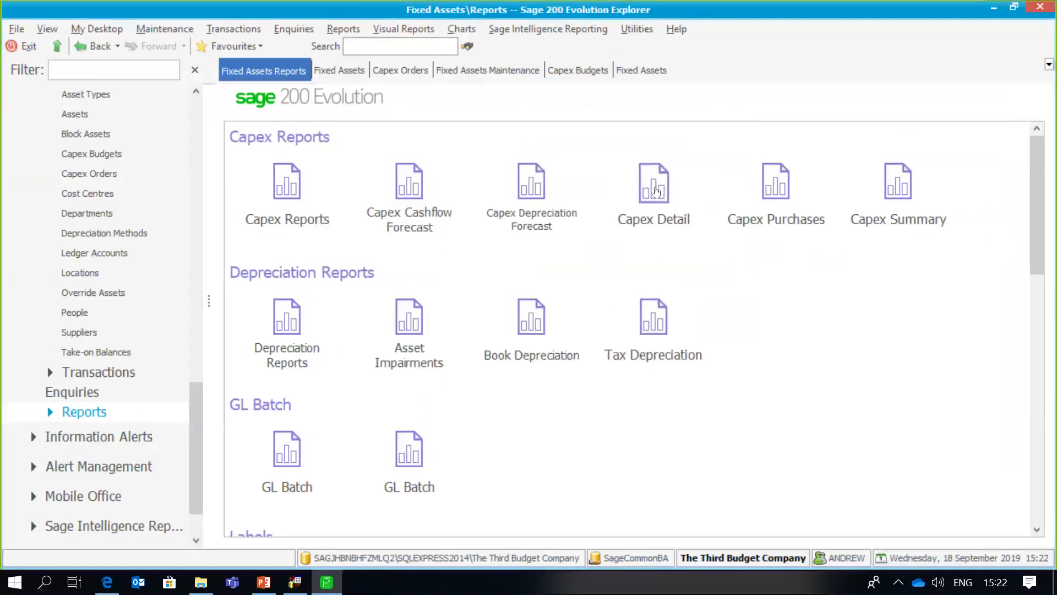
- Preview the Capex Detail report with budget dates from 2019-01-01, then close the preview
left_click(656, 191)
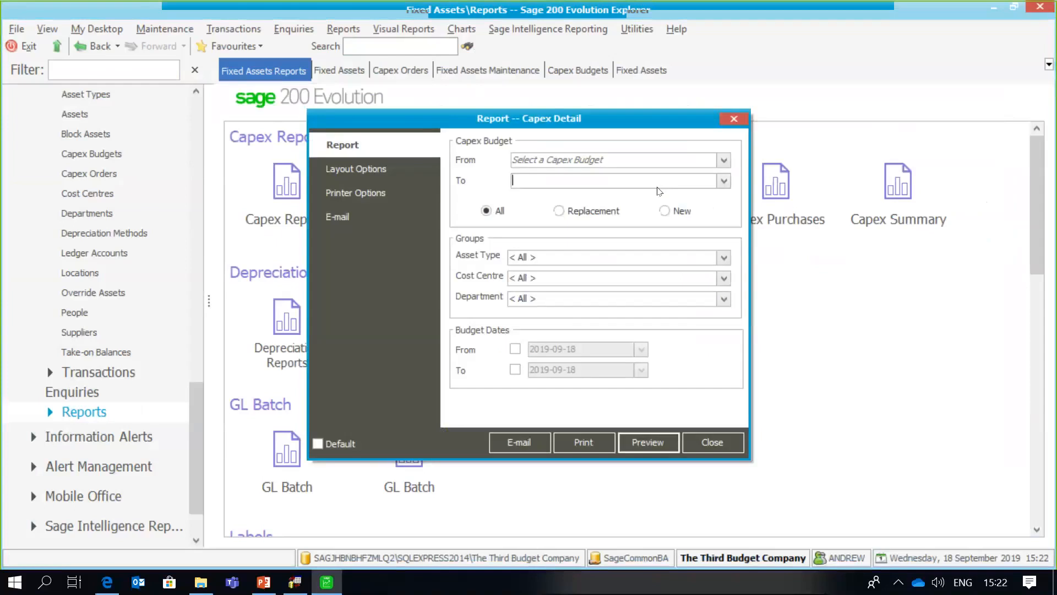
left_click(513, 350)
left_click(515, 369)
left_click(516, 352)
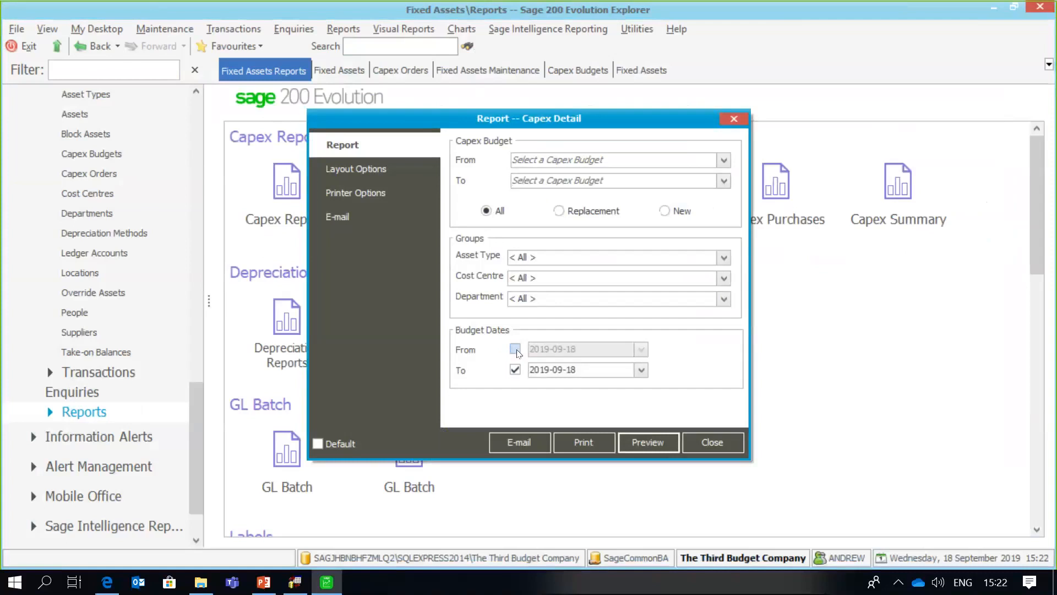
left_click(515, 349)
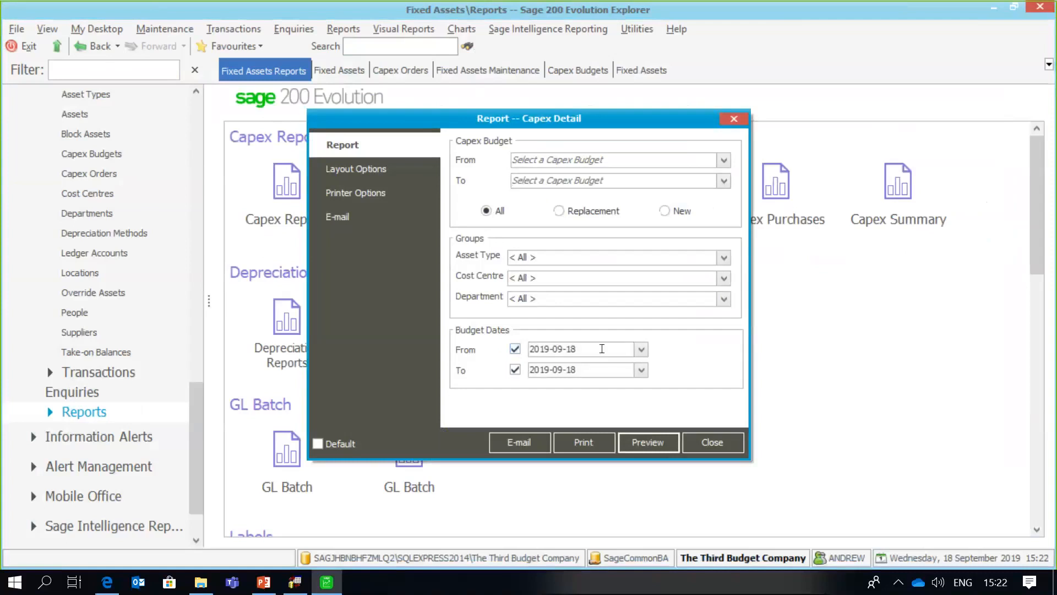
left_click(642, 349)
left_click(535, 364)
left_click(535, 364)
left_click(535, 365)
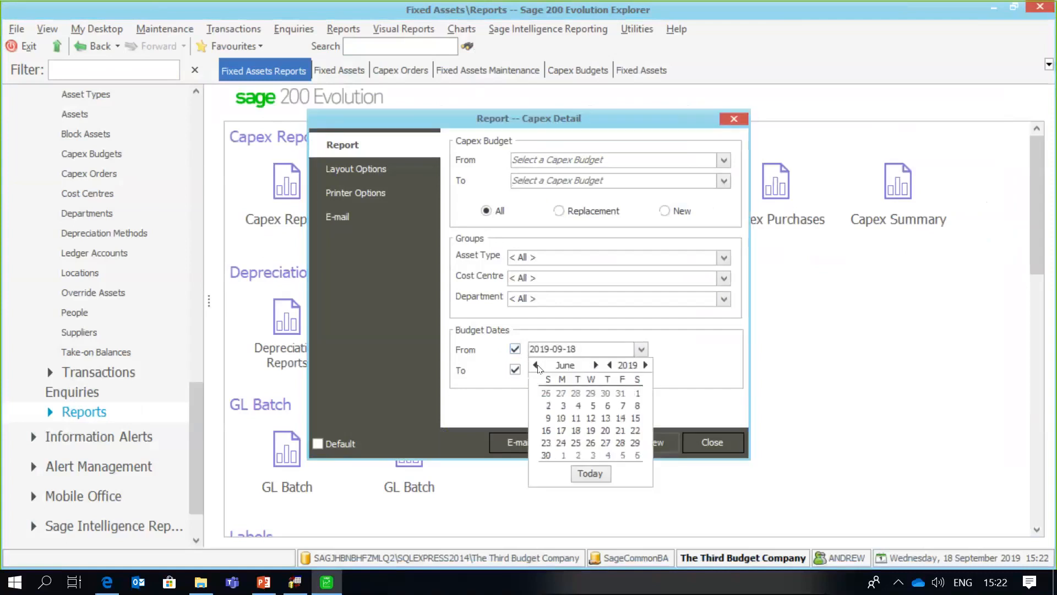
left_click(535, 364)
left_click(535, 364)
left_click(535, 364)
left_click(535, 365)
left_click(536, 365)
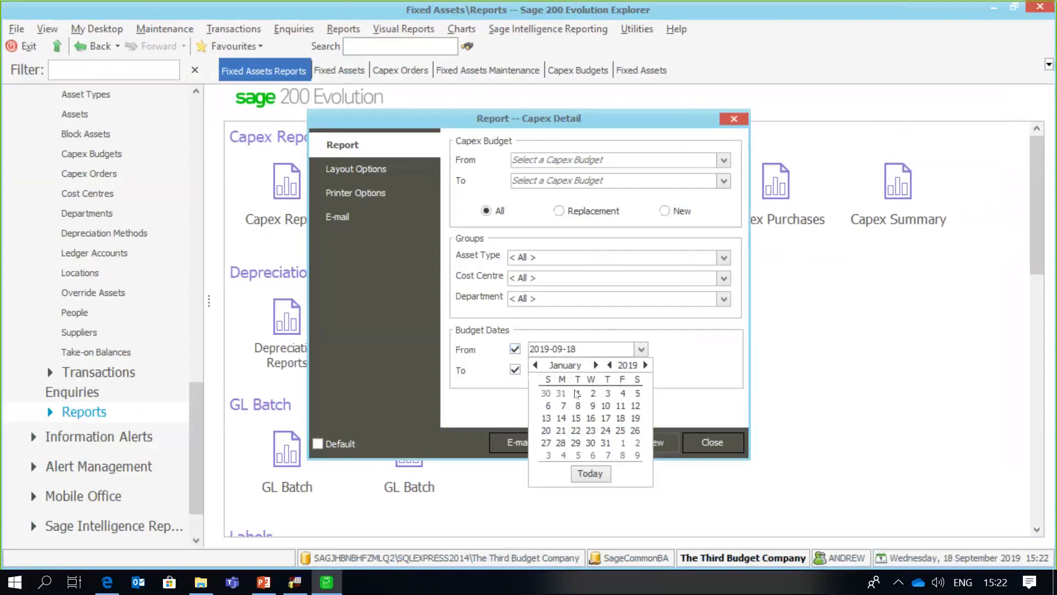
left_click(576, 392)
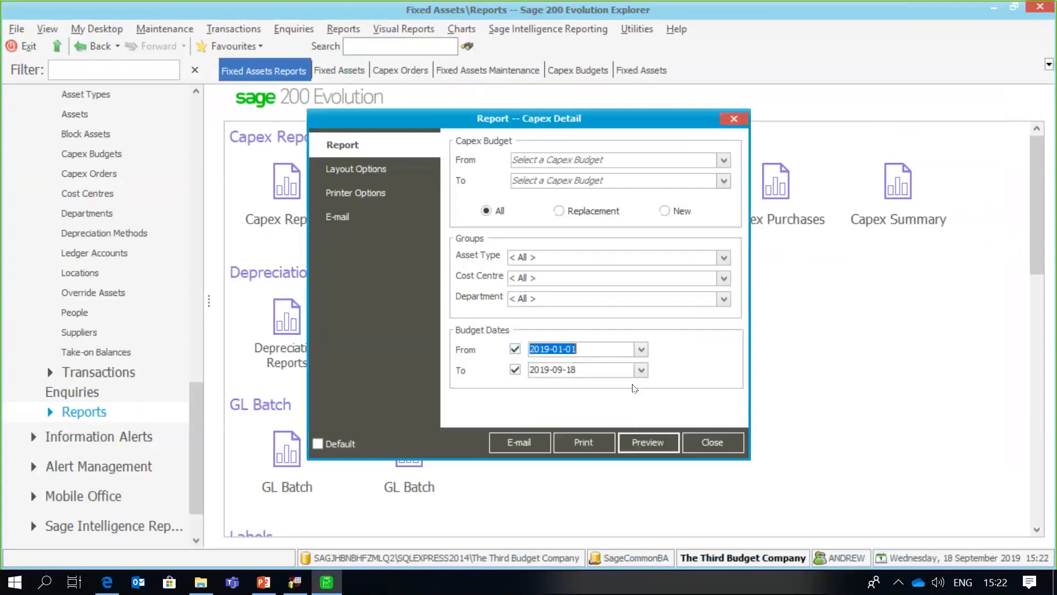
left_click(645, 442)
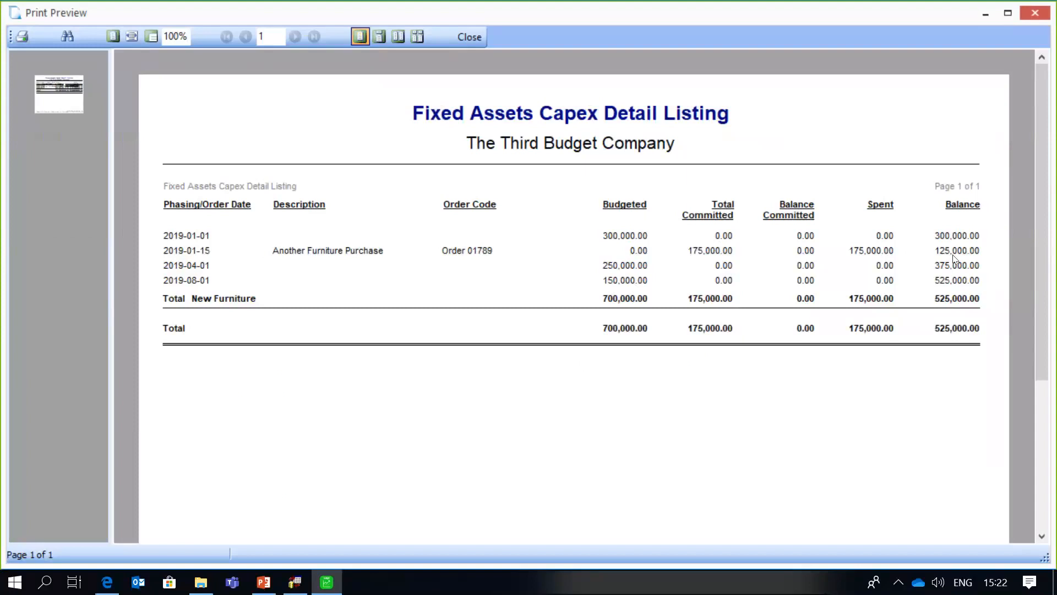
left_click(474, 41)
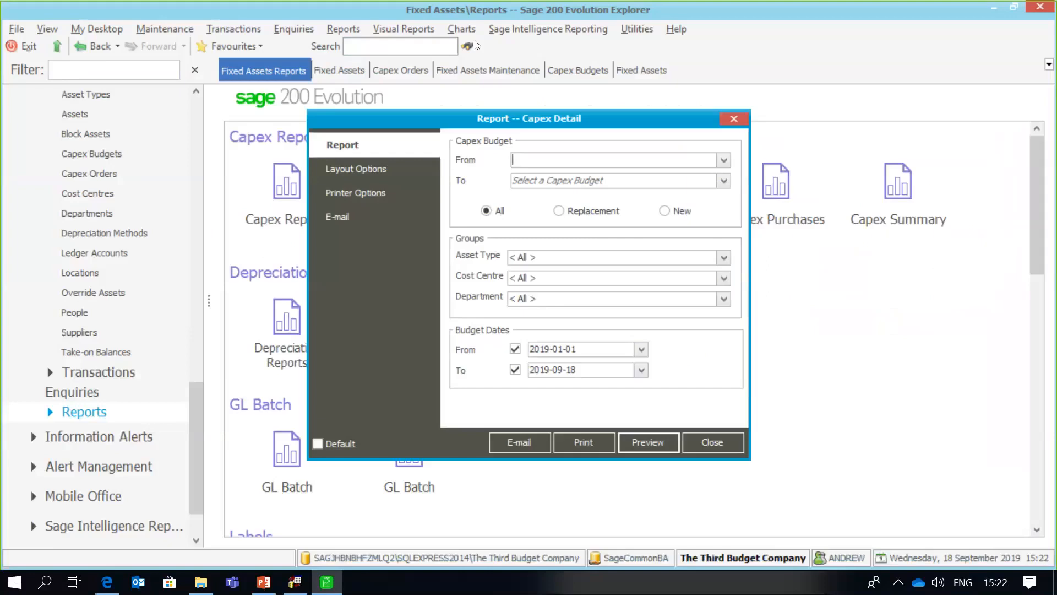
- Preview the Capex Purchases report showing the Boardroom Table on Order 01789 at 175,000.00
left_click(707, 438)
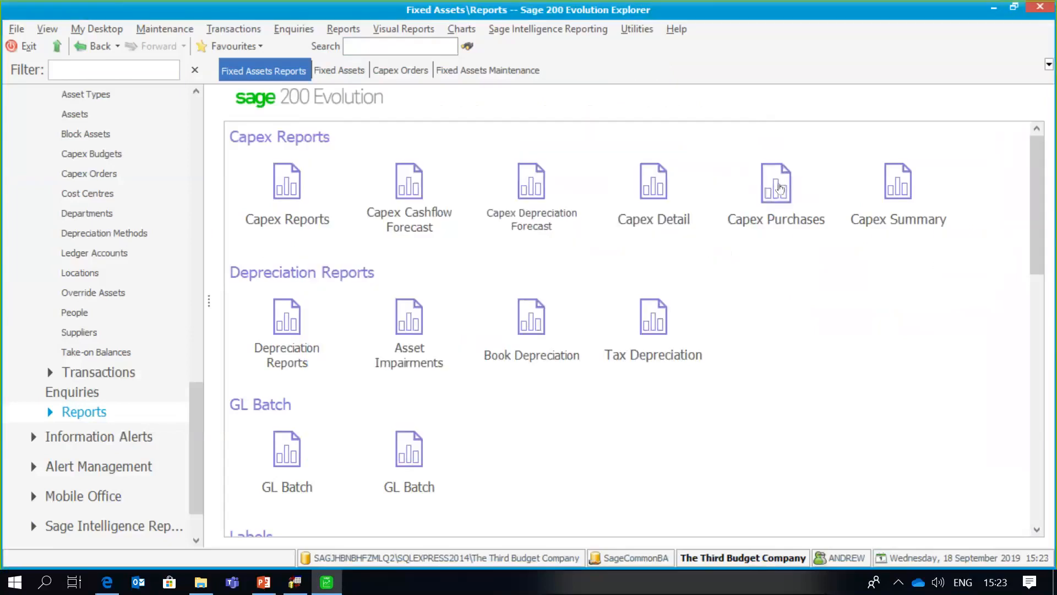
left_click(779, 188)
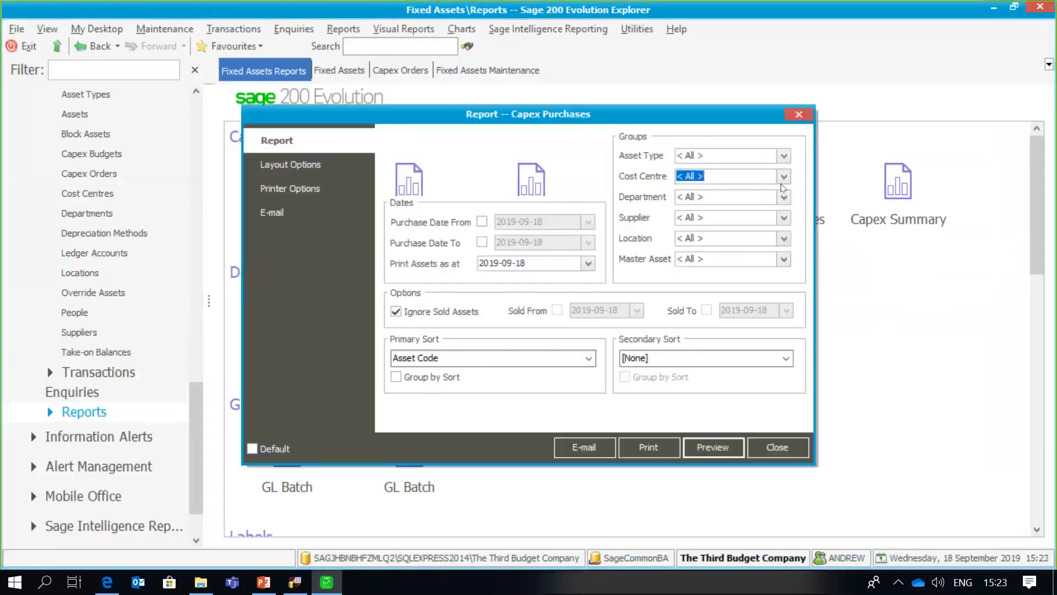
left_click(725, 453)
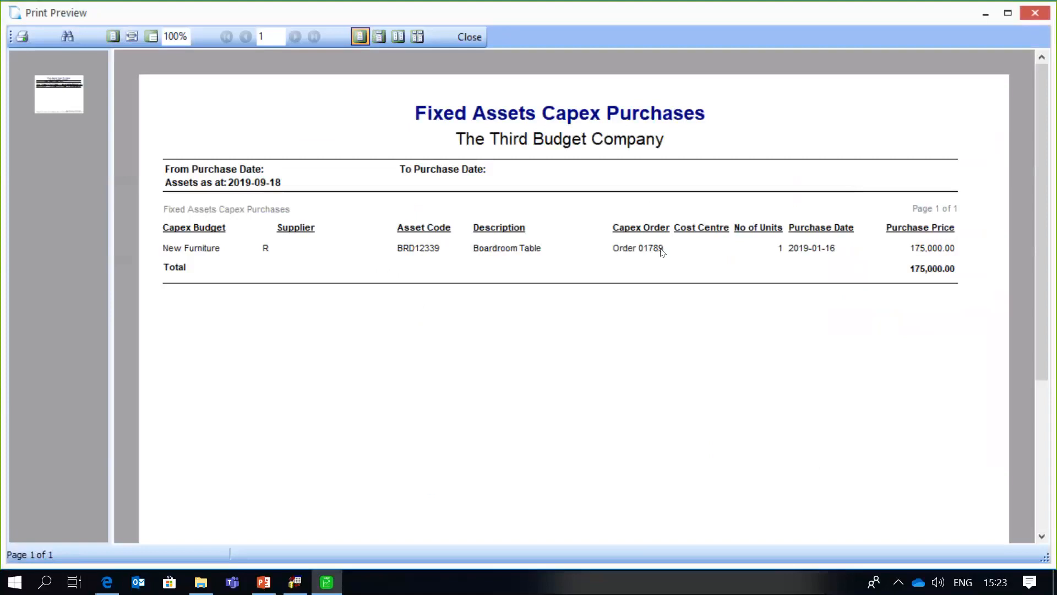
left_click(469, 43)
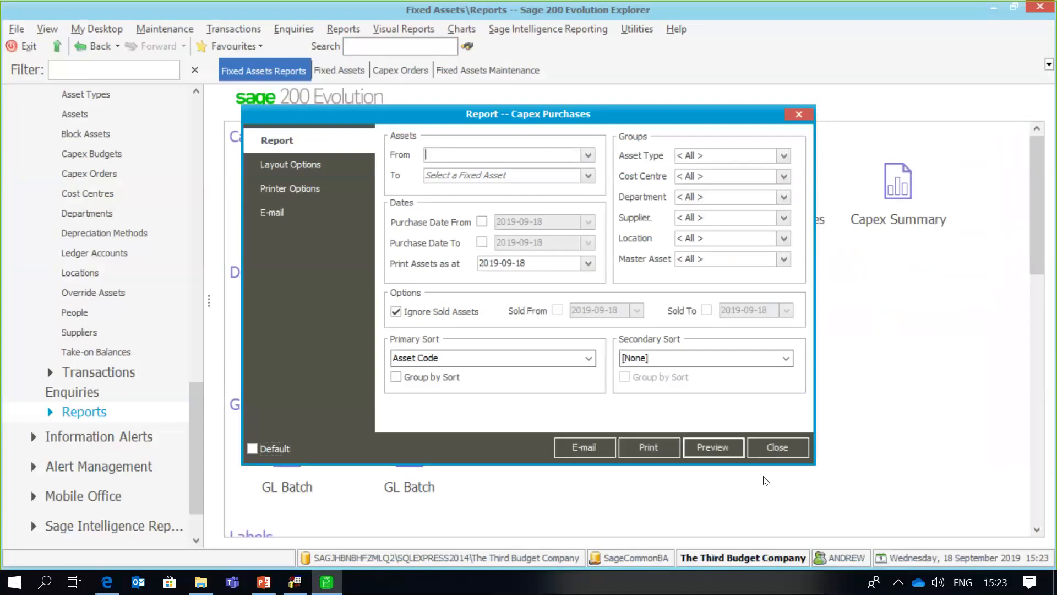
left_click(778, 447)
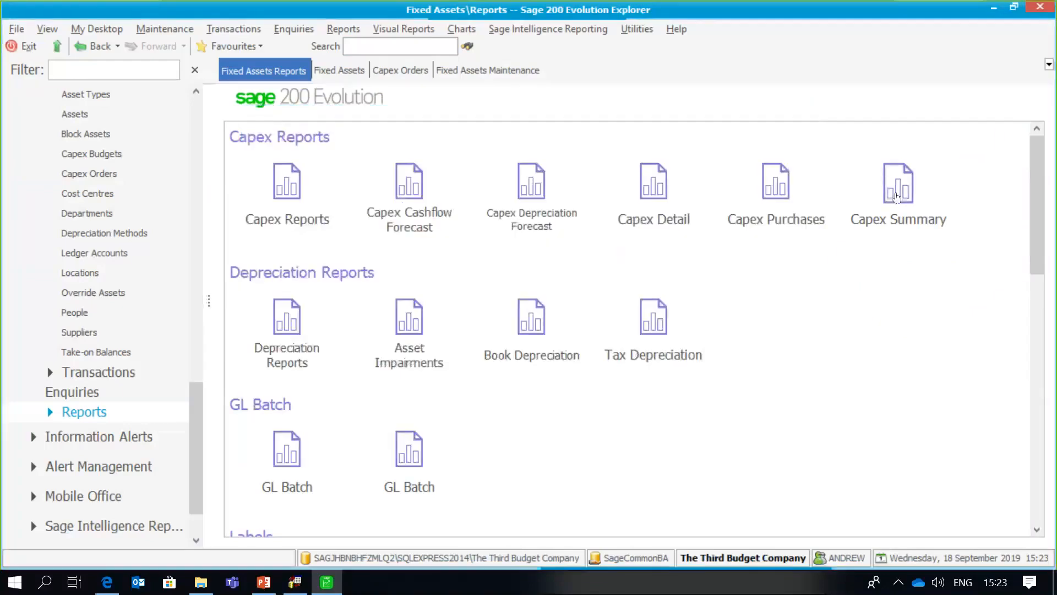
- Filter the Capex Summary on capitalisation dates from 2019-01-01 to 2019-09-18
left_click(896, 197)
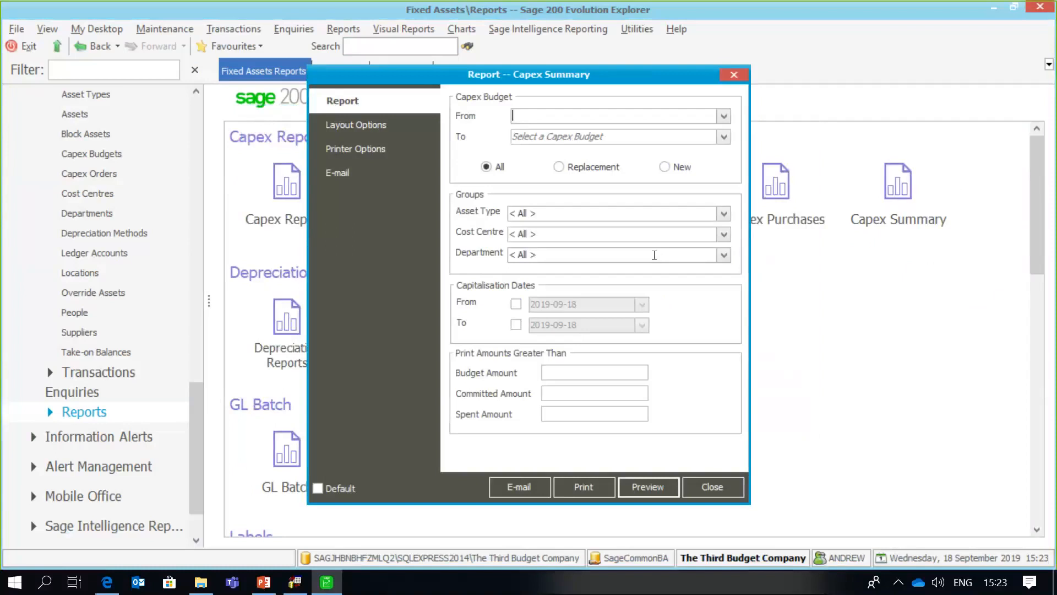
left_click(516, 304)
left_click(641, 304)
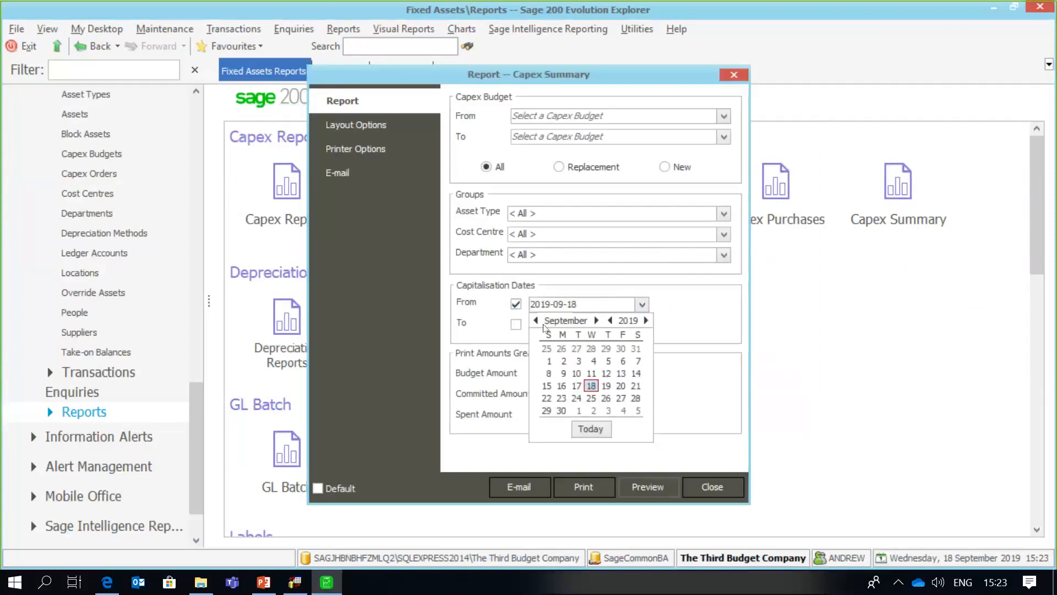
left_click(536, 319)
left_click(535, 320)
left_click(536, 320)
left_click(536, 320)
left_click(535, 320)
left_click(536, 320)
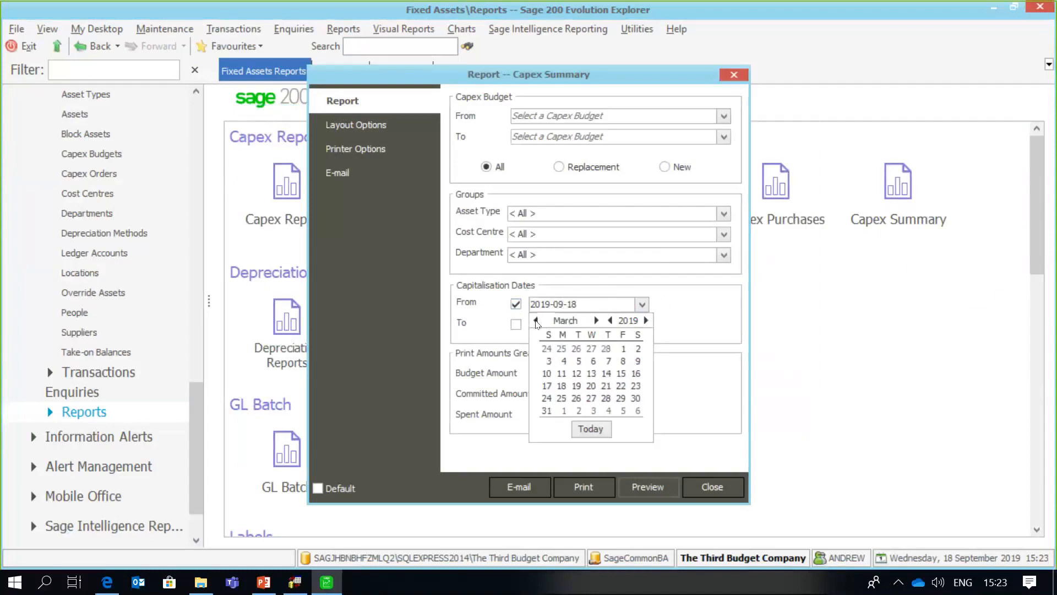
left_click(536, 320)
left_click(535, 320)
left_click(579, 349)
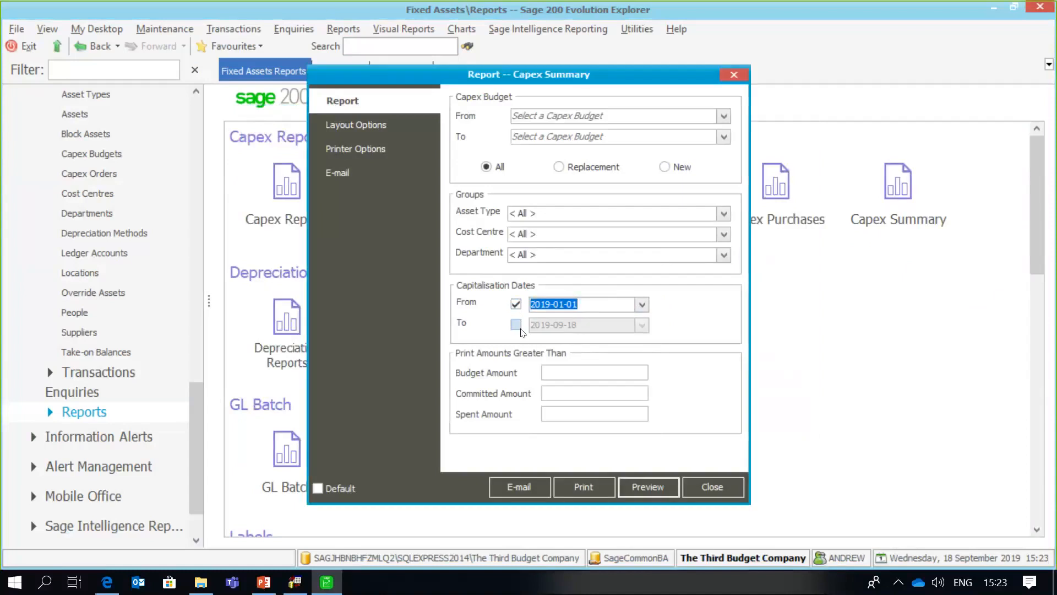
left_click(515, 324)
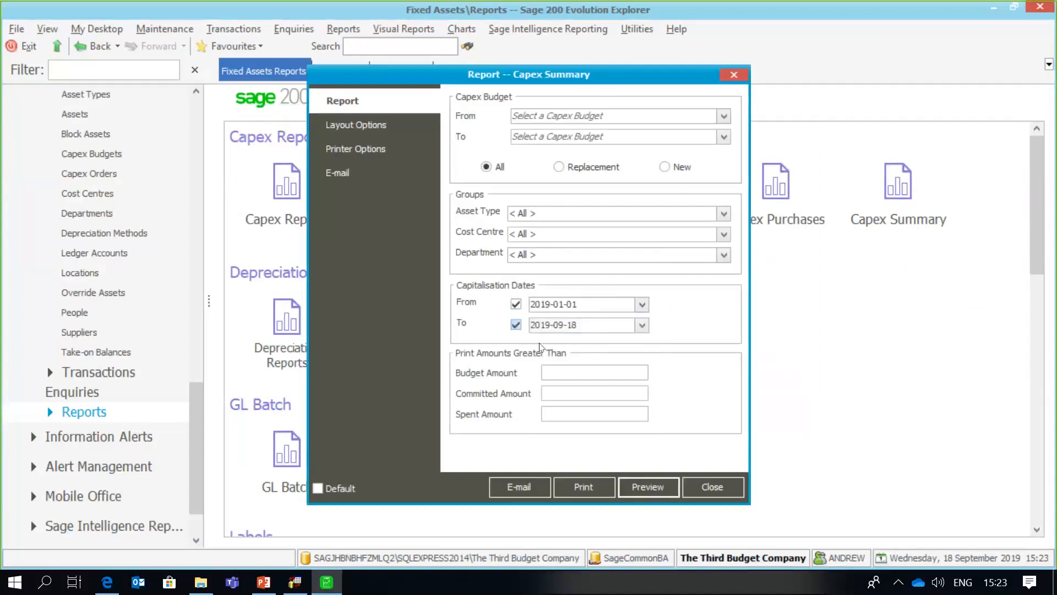
- Review the Capex Summary preview showing New Furniture's 700,000 budget and 175,000 spent
left_click(657, 487)
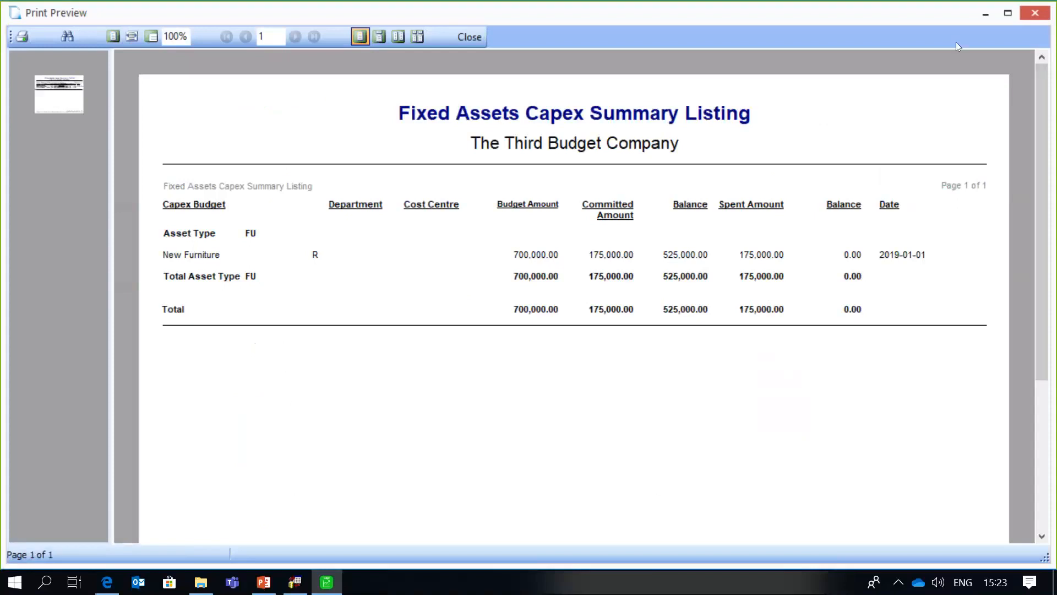
left_click(477, 39)
left_click(712, 487)
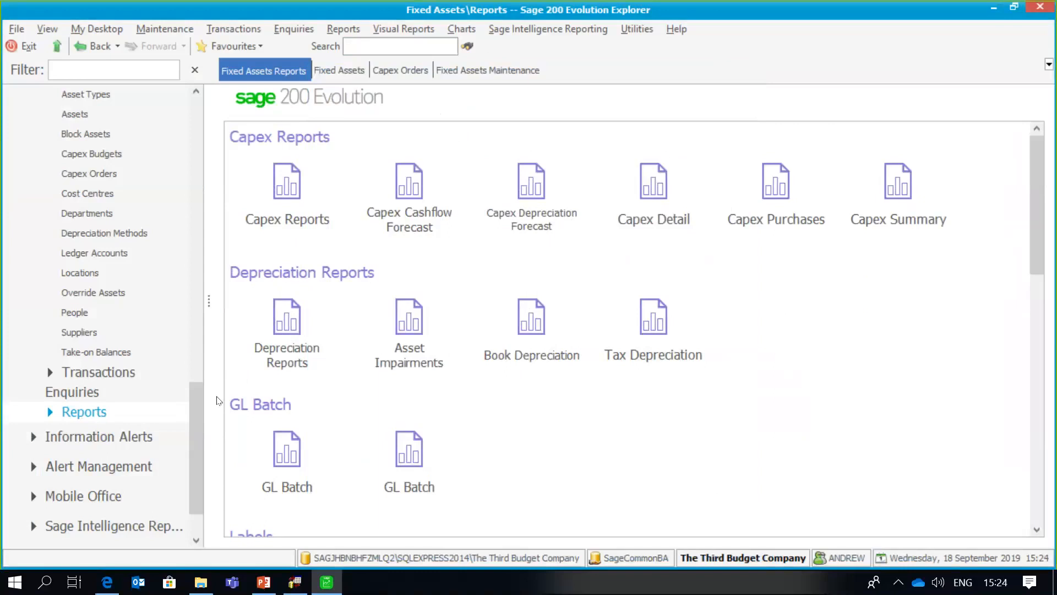
left_click_drag(199, 412, 208, 124)
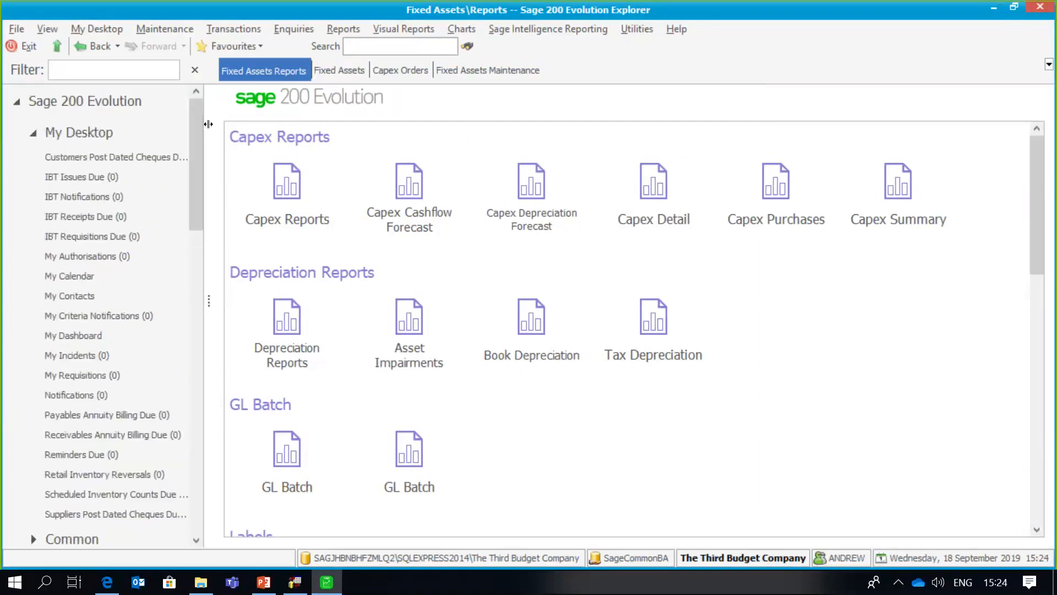